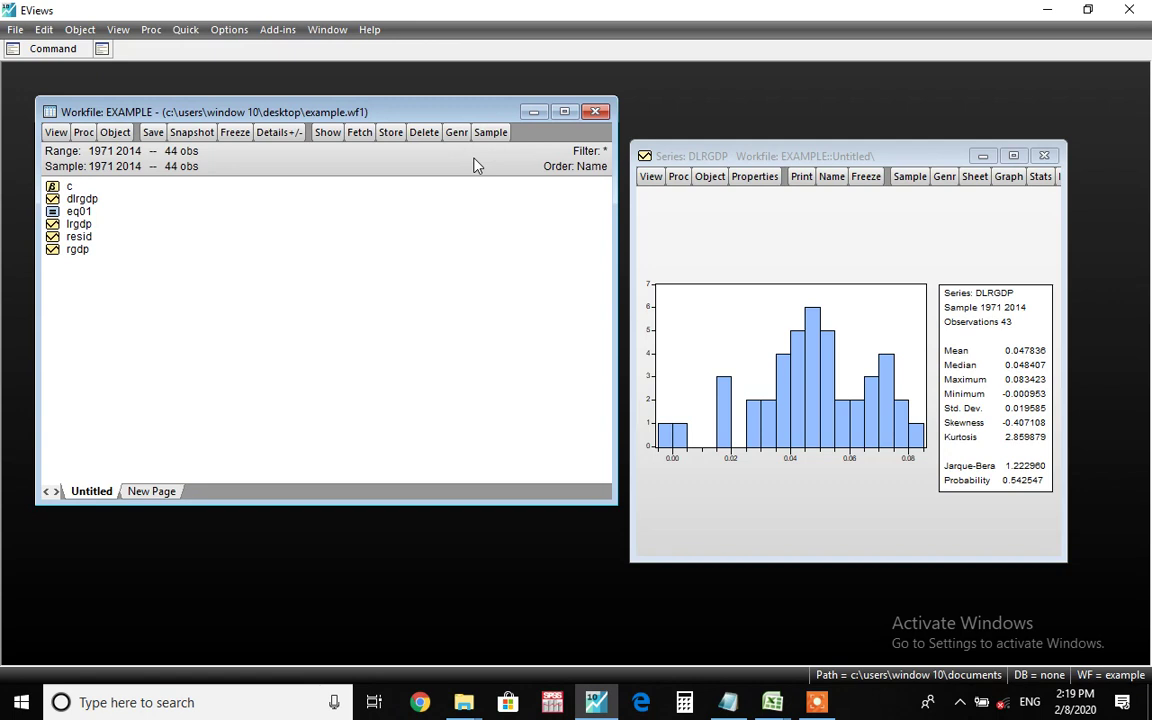
{"action": "left_click", "coordinate": [187, 36]}
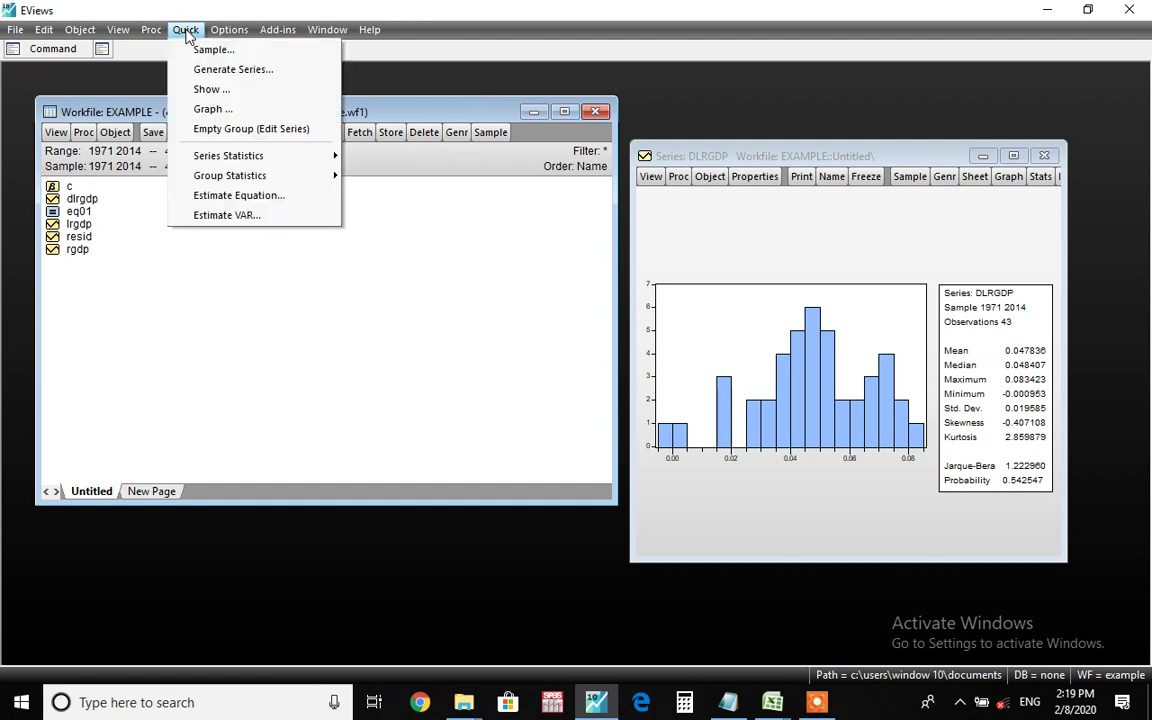
{"action": "left_click", "coordinate": [303, 199]}
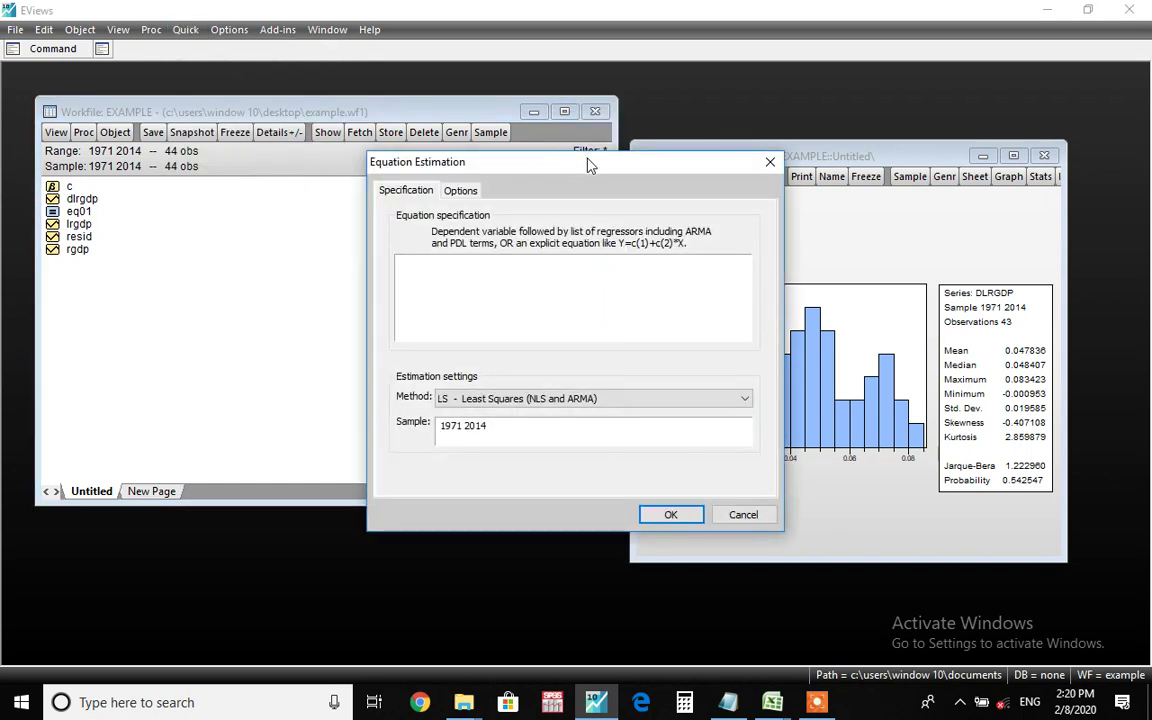
{"action": "left_click_drag", "start_coordinate": [584, 163], "coordinate": [512, 150]}
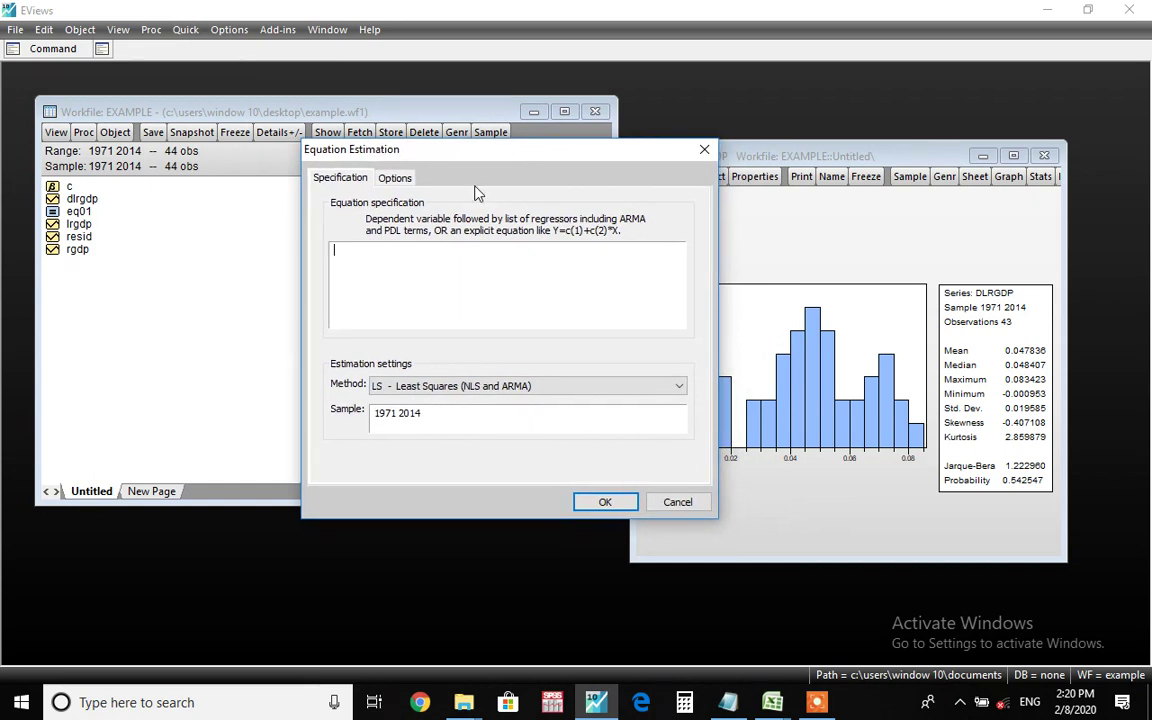
{"action": "left_click", "coordinate": [403, 305]}
{"action": "type", "text": "dlrgdp"}
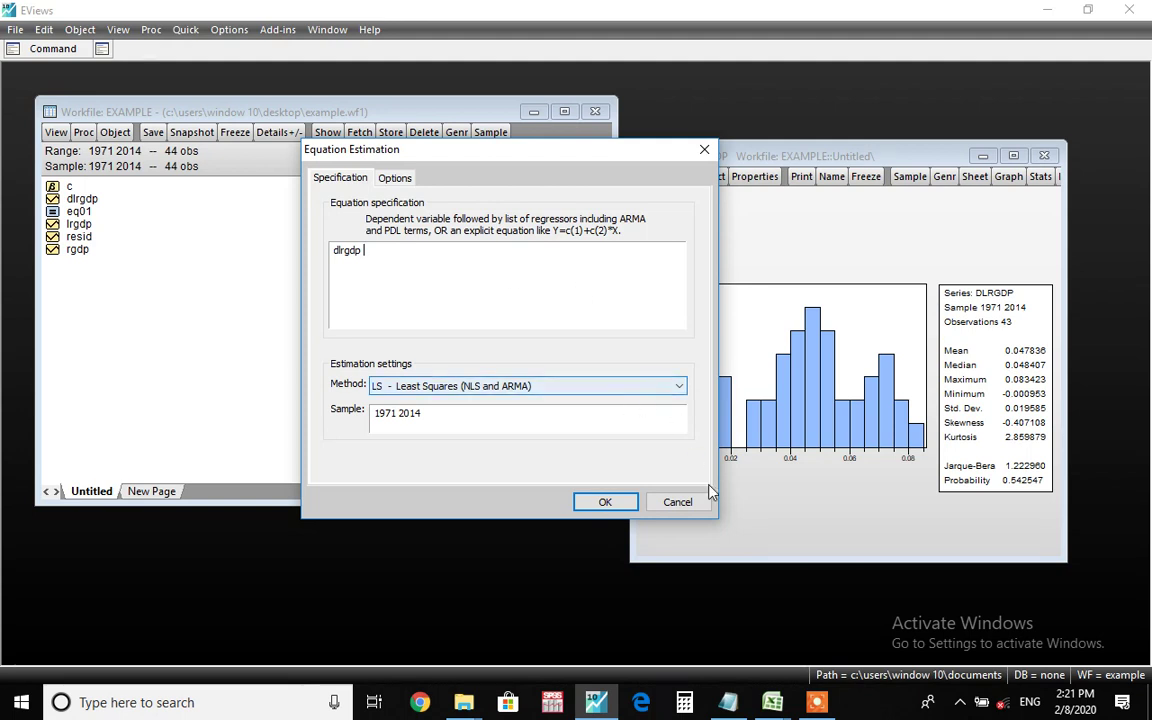
{"action": "left_click", "coordinate": [686, 507]}
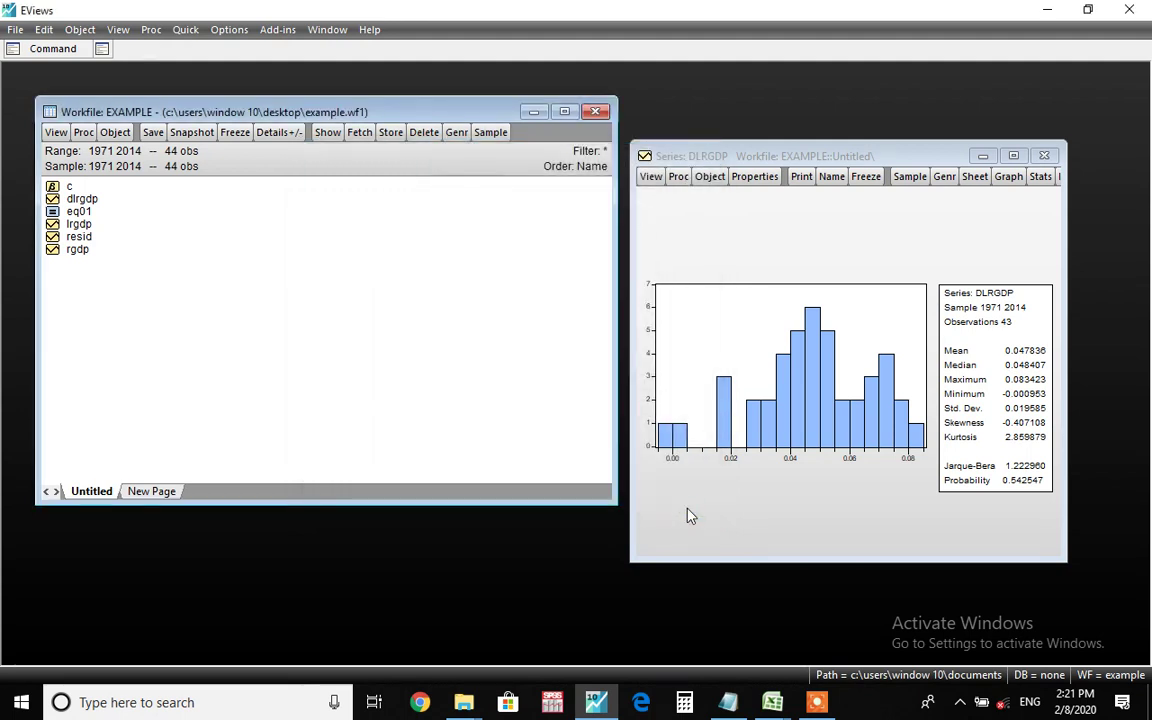
Step: Estimate a least squares equation specified as dlrgdp c ar(1) ar(2) ar(4) over the sample 1971 2014
{"action": "left_click", "coordinate": [185, 31]}
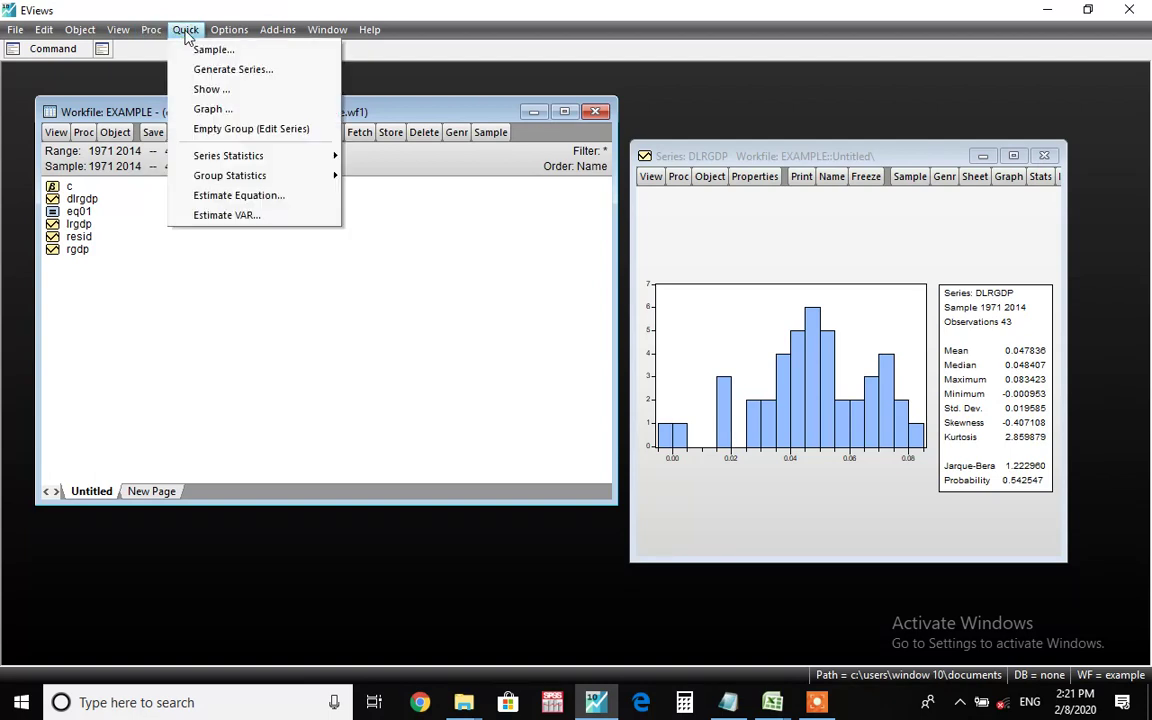
{"action": "left_click", "coordinate": [299, 203]}
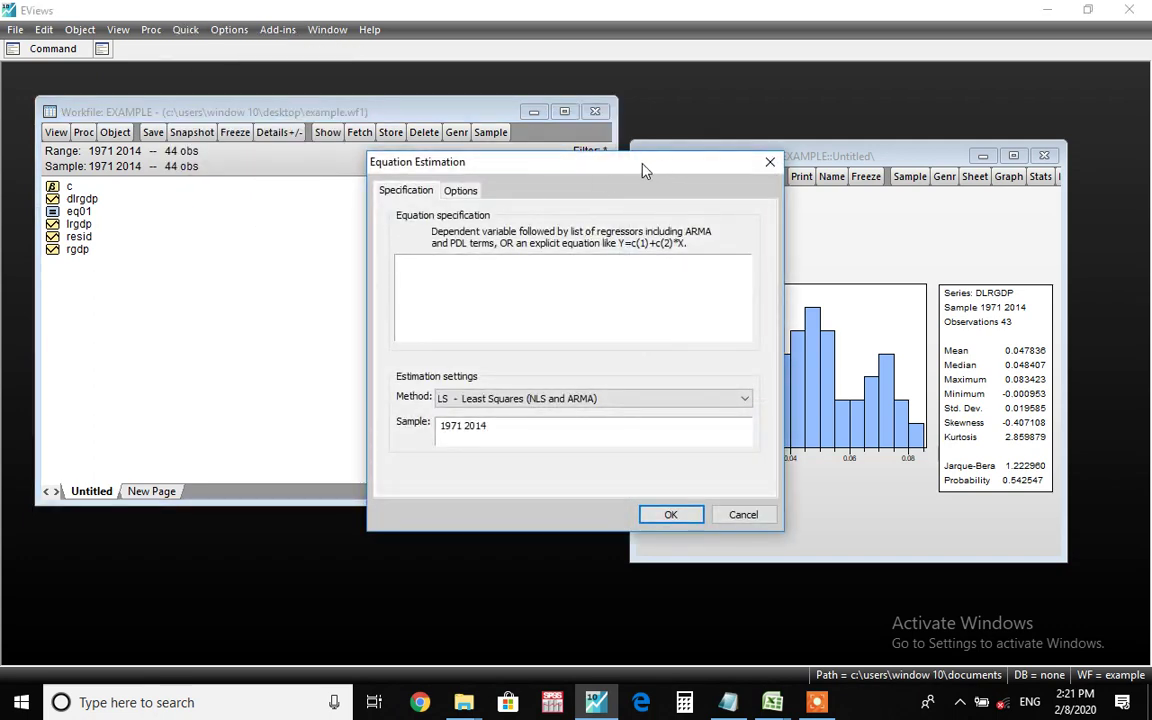
{"action": "left_click_drag", "start_coordinate": [645, 172], "coordinate": [620, 204]}
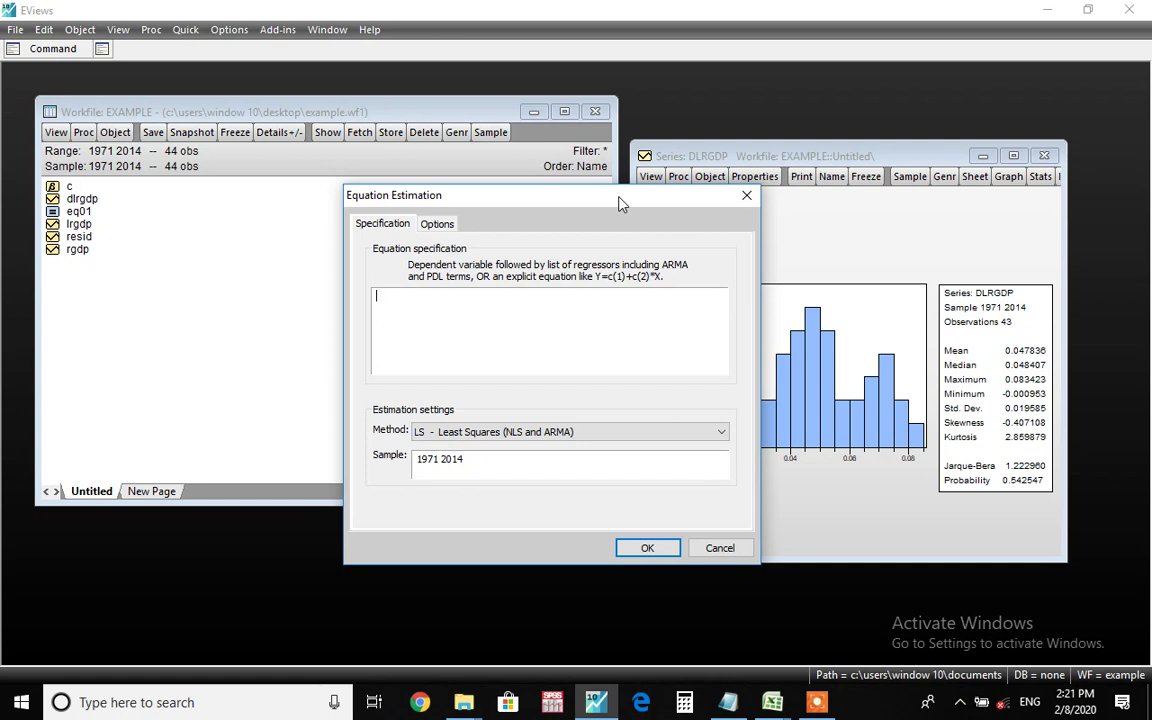
{"action": "type", "text": "dlrgdp"}
{"action": "type", "text": "c b"}
{"action": "key", "text": "BackSpace"}
{"action": "type", "text": "ar(1) ar(2) ar"}
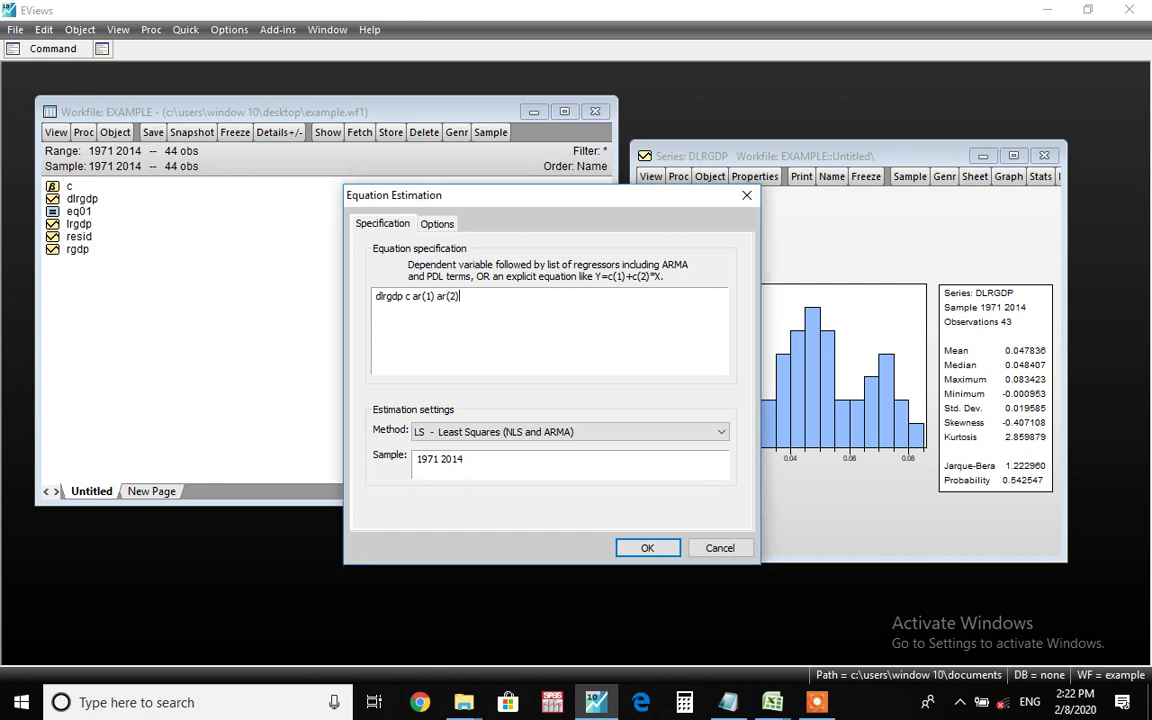
{"action": "type", "text": "(4)"}
{"action": "left_click", "coordinate": [648, 550]}
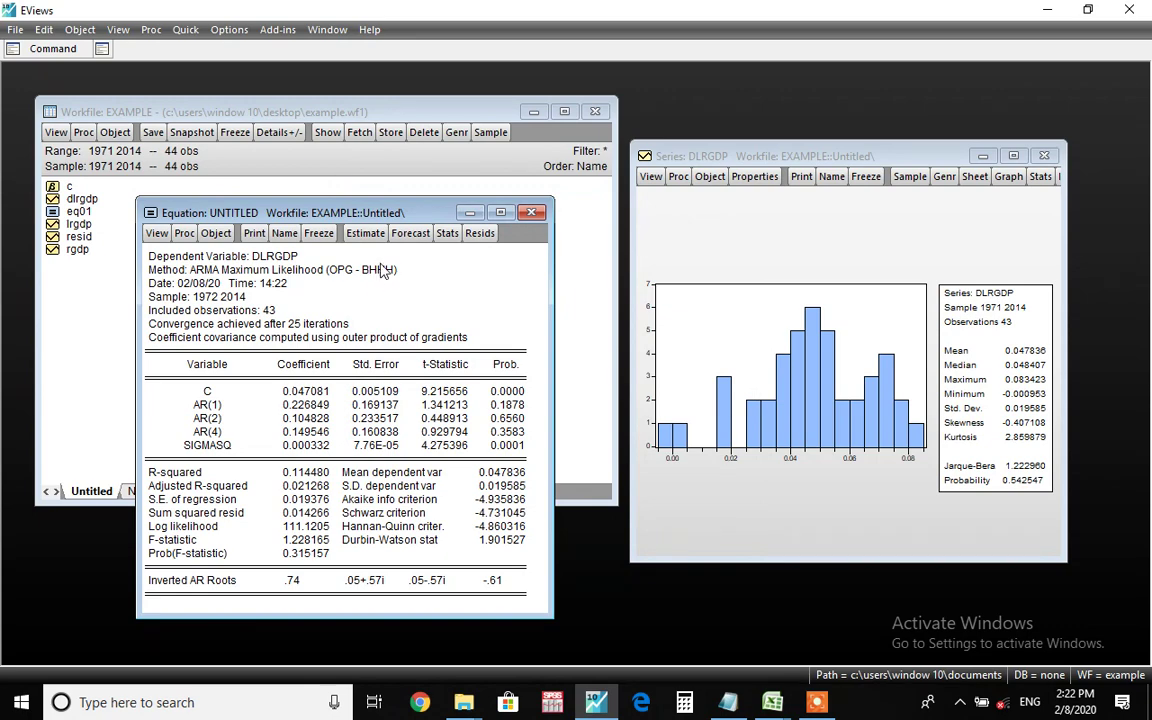
Step: Re-estimate the equation with the ar(4) term removed, leaving dlrgdp c ar(1) ar(2)
{"action": "left_click_drag", "start_coordinate": [372, 220], "coordinate": [566, 214]}
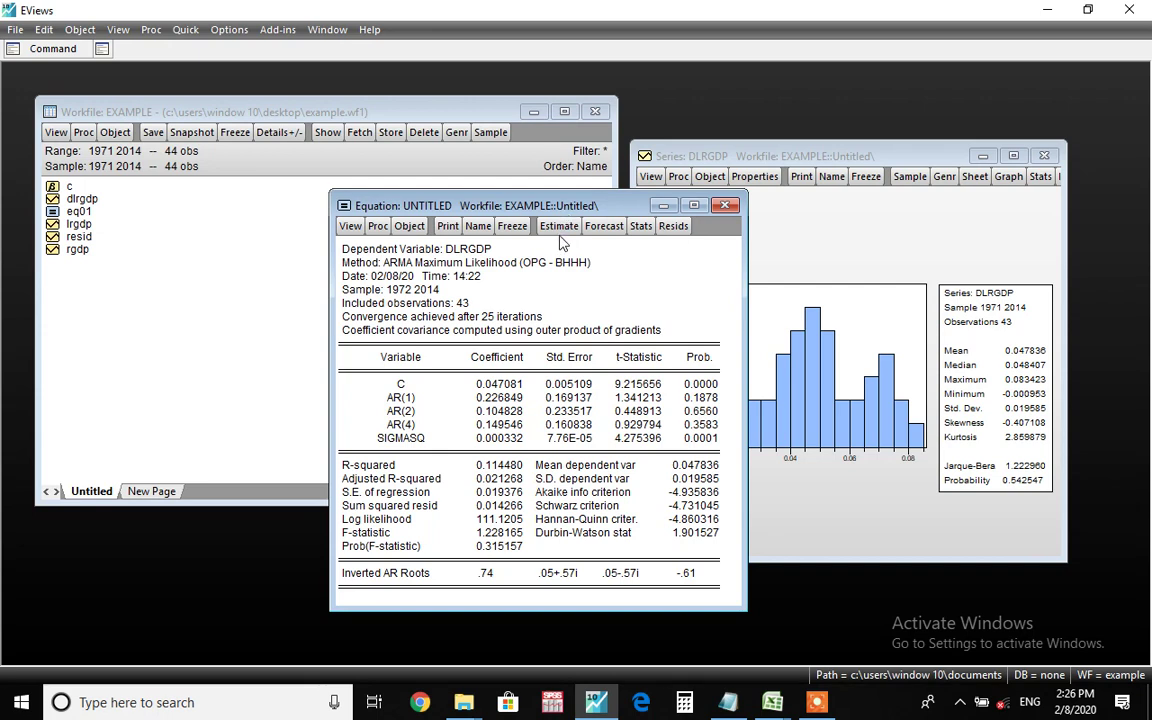
{"action": "left_click", "coordinate": [558, 226]}
{"action": "left_click", "coordinate": [549, 339]}
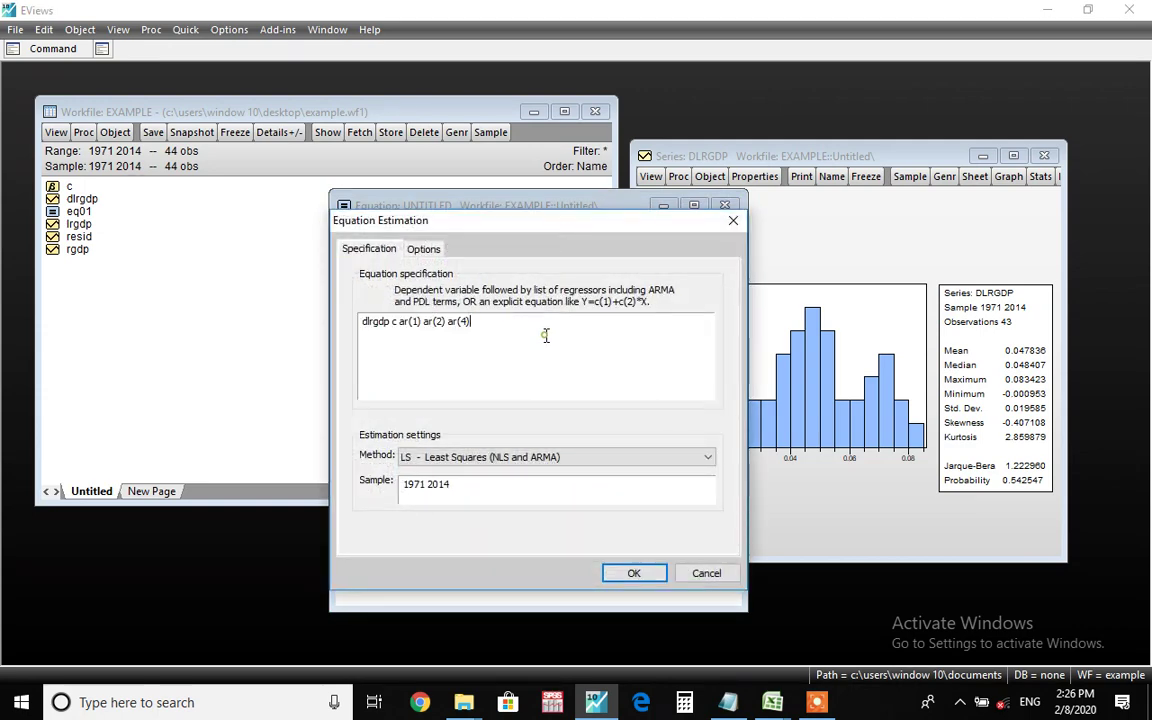
{"action": "key", "text": "BackSpace"}
{"action": "key", "text": "BackSpace"}
{"action": "key", "text": "BackSpace"}
{"action": "key", "text": "BackSpace"}
{"action": "key", "text": "BackSpace"}
{"action": "key", "text": "BackSpace"}
{"action": "key", "text": "Return"}
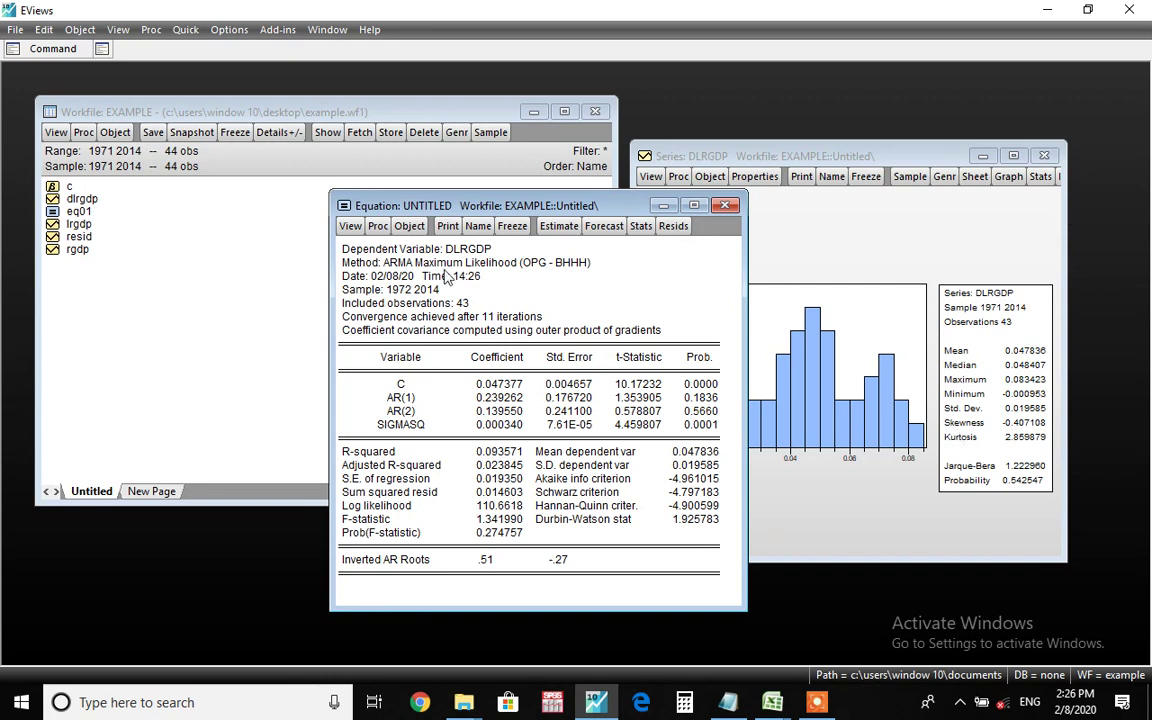
Step: Re-estimate the equation with the ar(2) term removed, leaving dlrgdp c ar(1)
{"action": "left_click", "coordinate": [559, 226]}
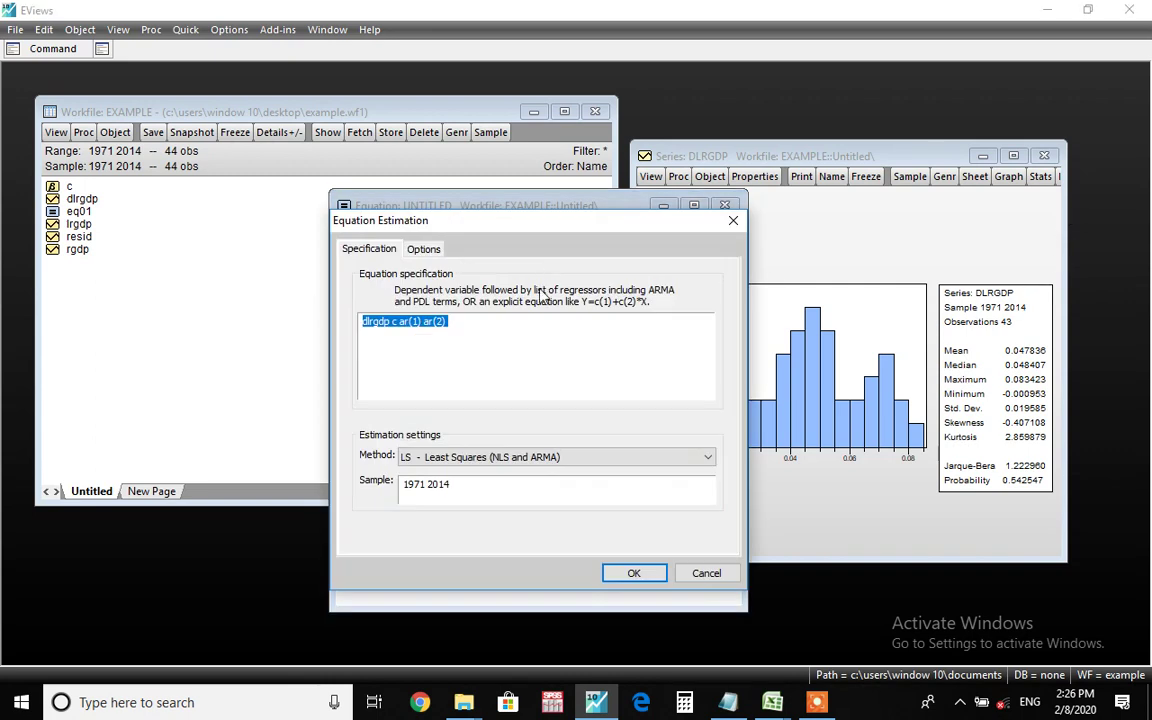
{"action": "left_click", "coordinate": [524, 335]}
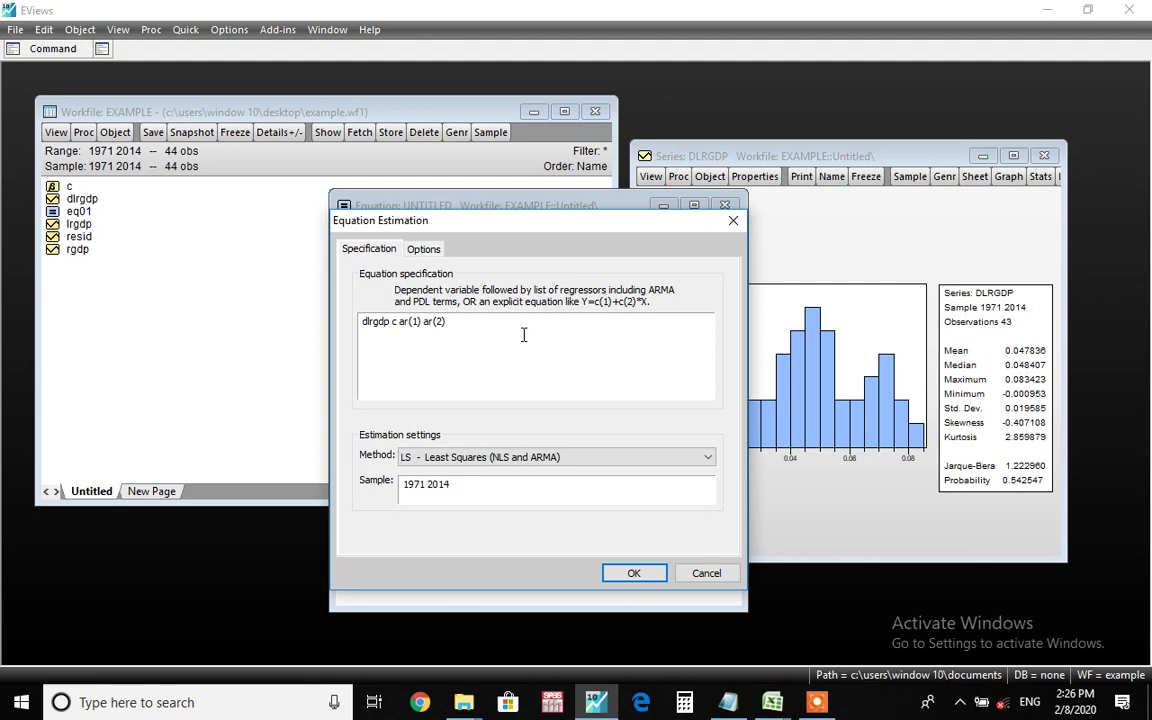
{"action": "key", "text": "BackSpace"}
{"action": "key", "text": "BackSpace"}
{"action": "key", "text": "BackSpace"}
{"action": "key", "text": "BackSpace"}
{"action": "key", "text": "BackSpace"}
{"action": "key", "text": "BackSpace"}
{"action": "key", "text": "Return"}
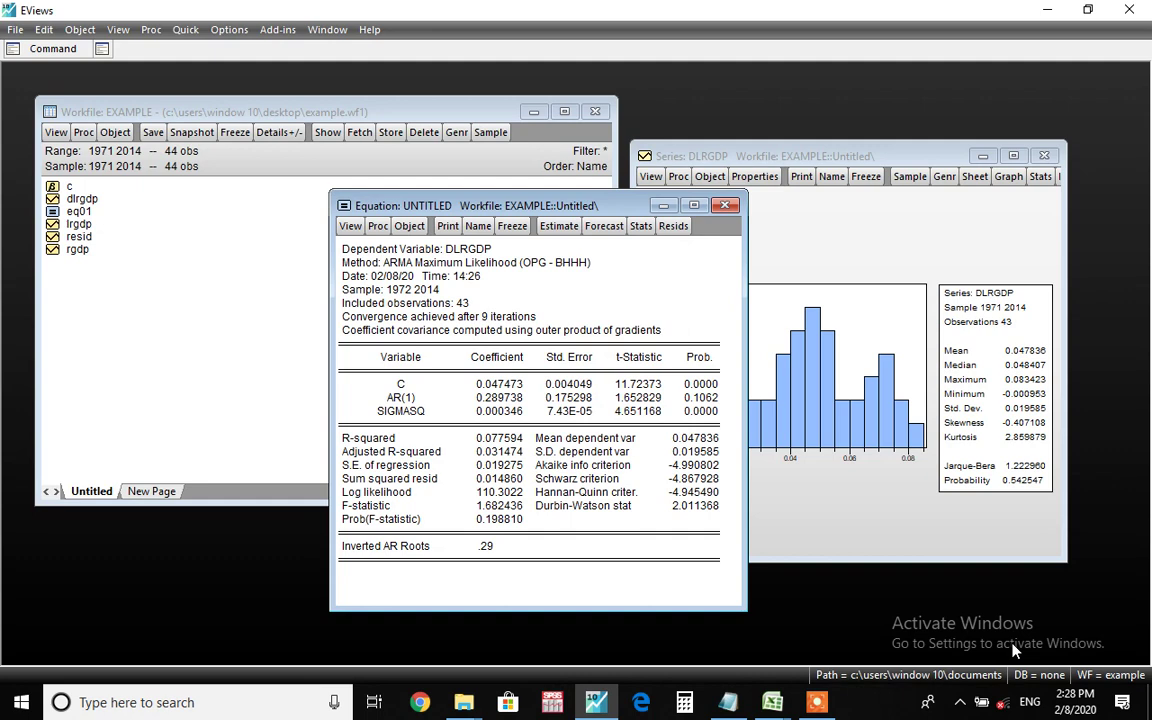
Step: Save the estimated AR(1) equation in the workfile under the name eq_AR and close its window
{"action": "left_click", "coordinate": [479, 226]}
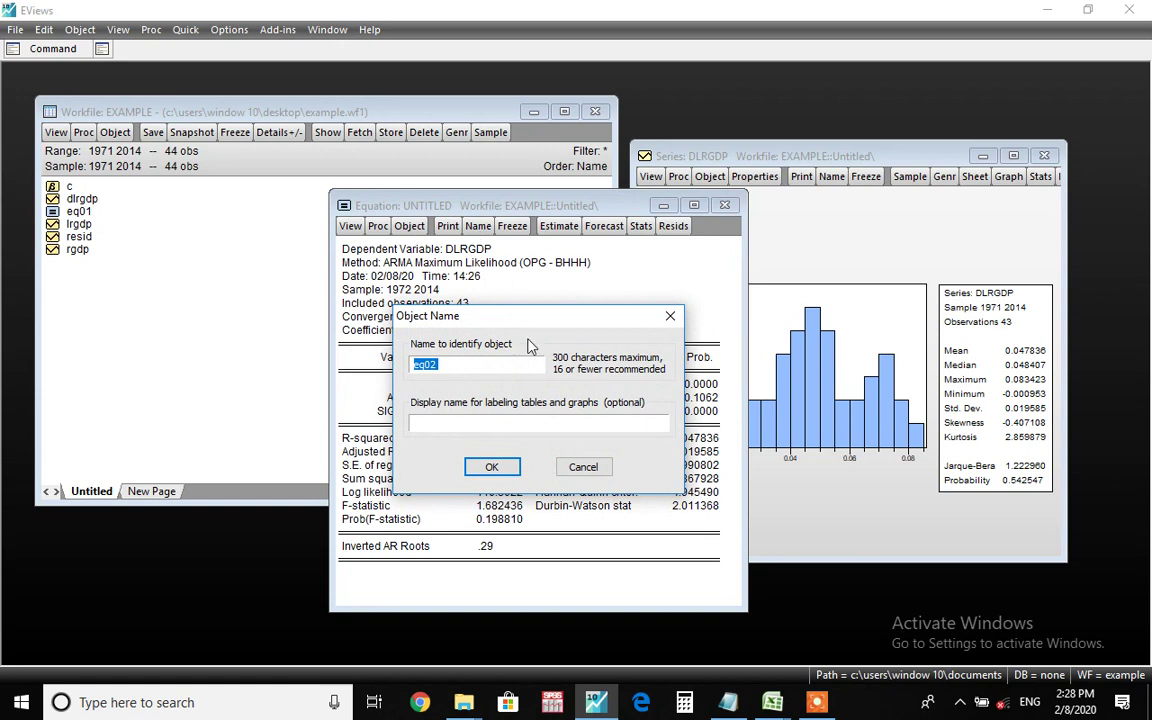
{"action": "left_click", "coordinate": [513, 362]}
{"action": "key", "text": "BackSpace"}
{"action": "key", "text": "BackSpace"}
{"action": "type", "text": "_AR"}
{"action": "key", "text": "Return"}
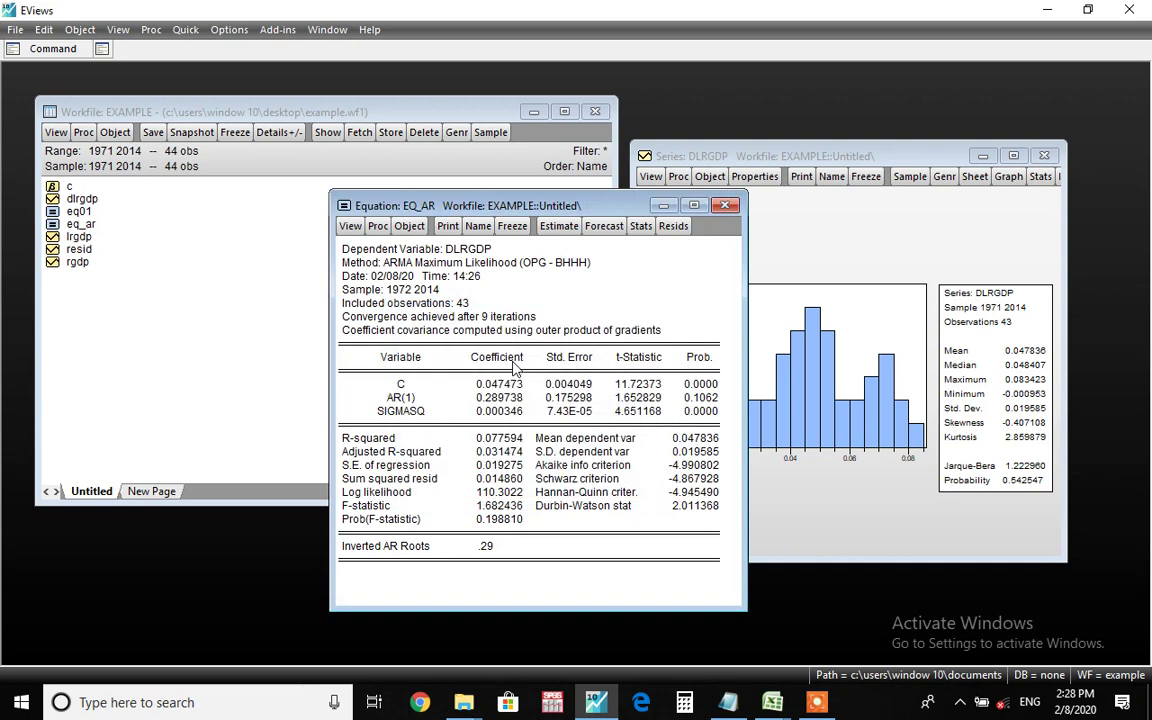
{"action": "left_click", "coordinate": [725, 205]}
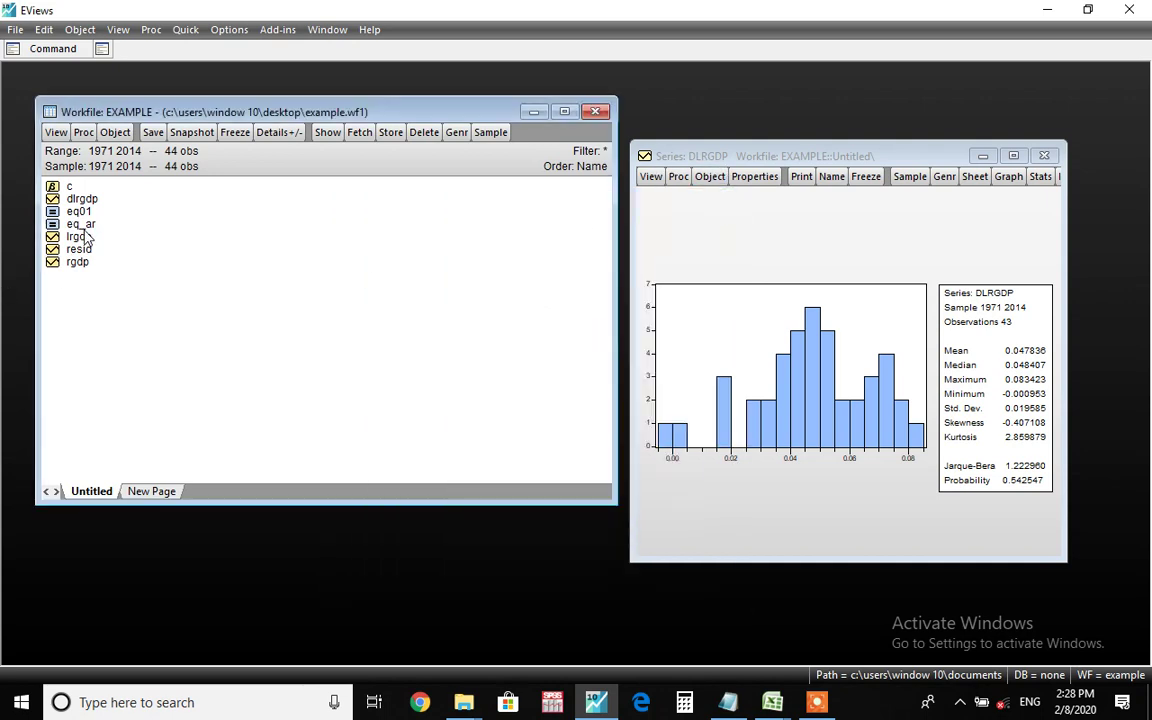
Step: Reopen the saved eq_ar equation to check it, and close both it and the DLRGDP histogram window
{"action": "double_click", "coordinate": [140, 228]}
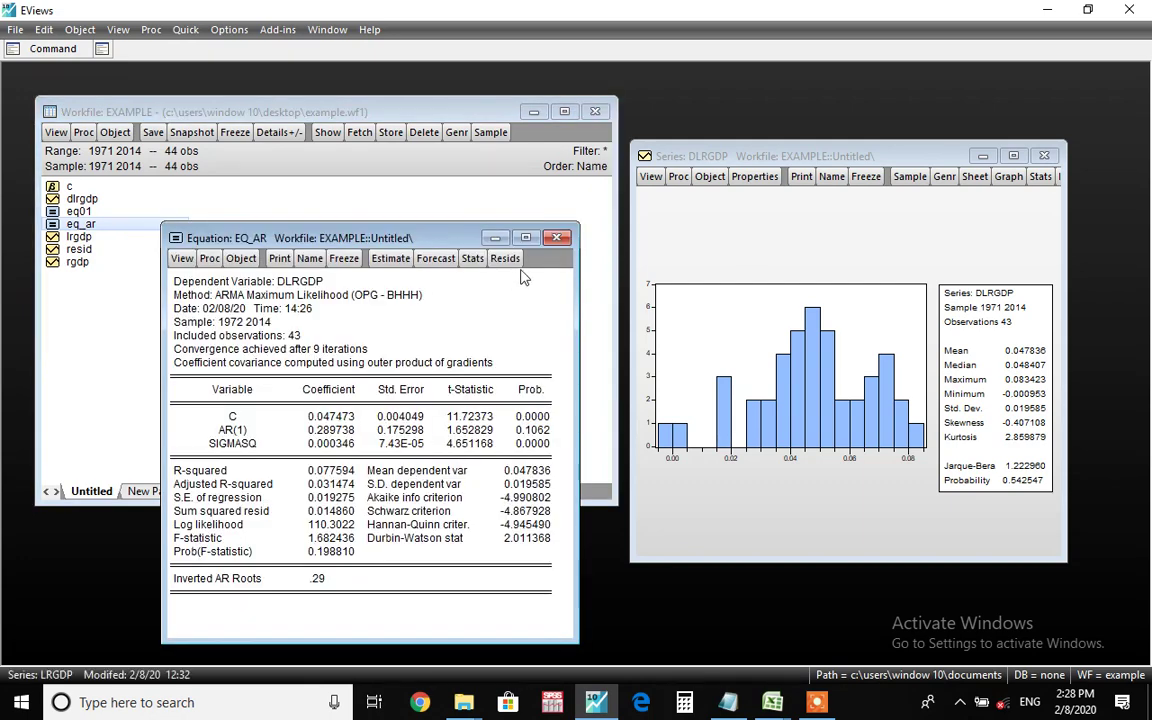
{"action": "left_click", "coordinate": [557, 238]}
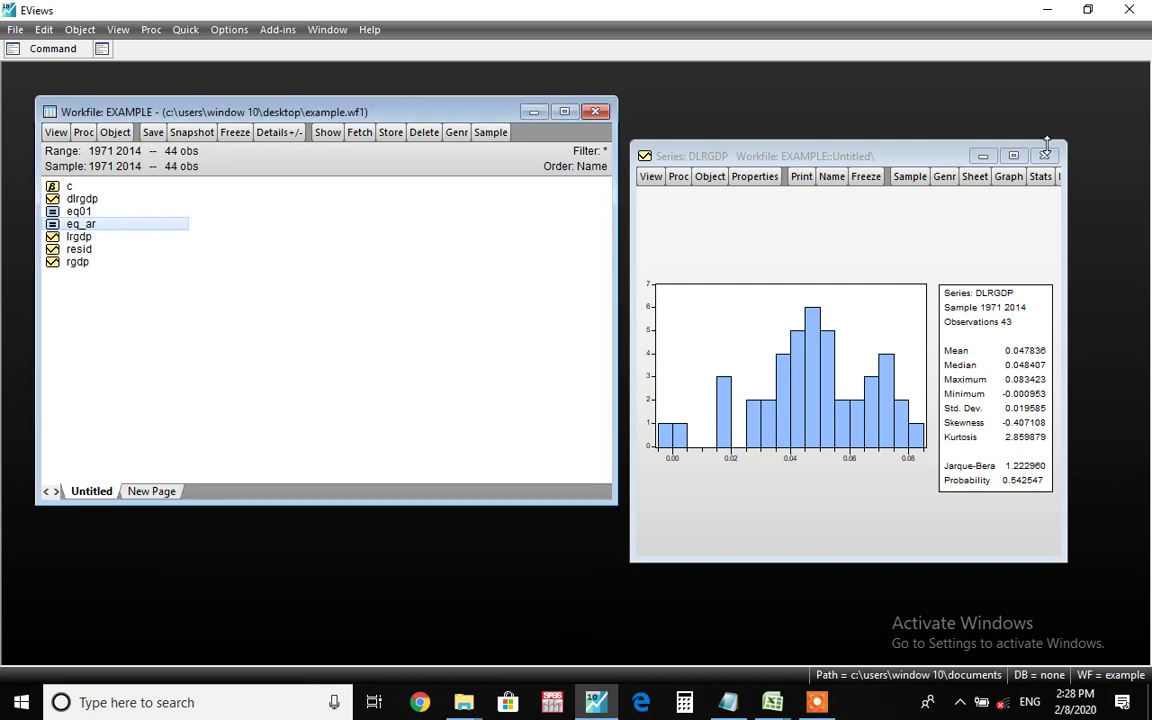
{"action": "left_click", "coordinate": [1044, 154]}
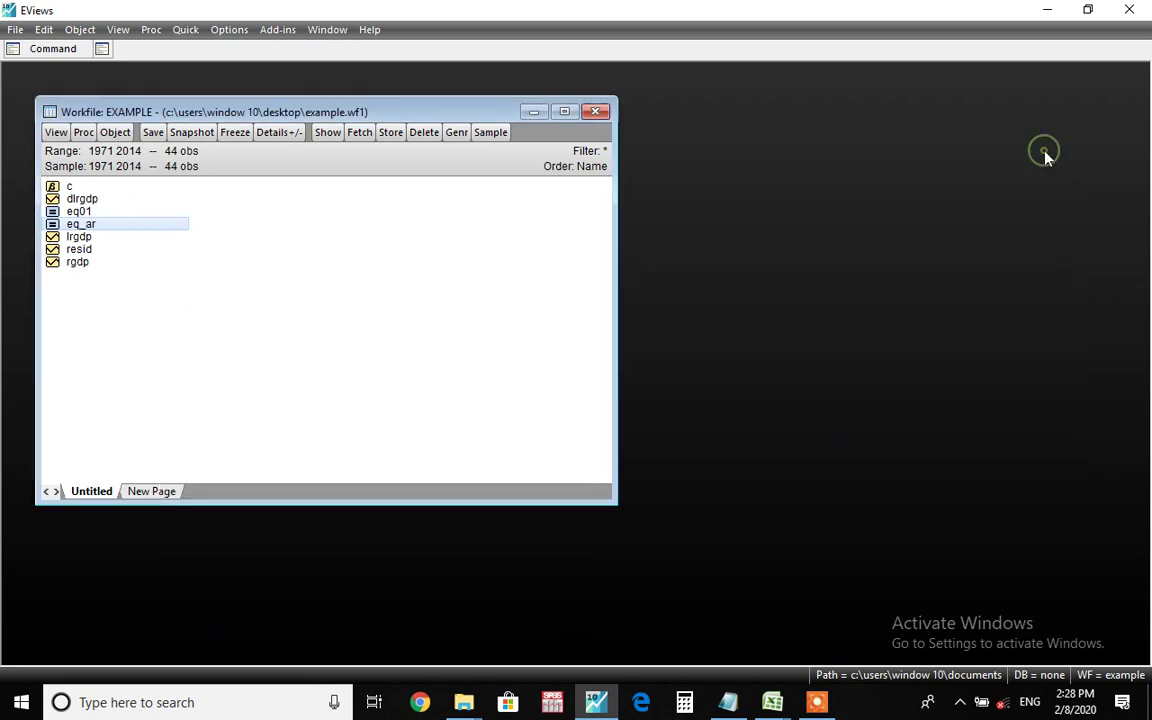
Step: Estimate a new least squares equation specified as dlrgdp c ar(1) ma(1) and place its output beside the workfile
{"action": "left_click", "coordinate": [185, 33]}
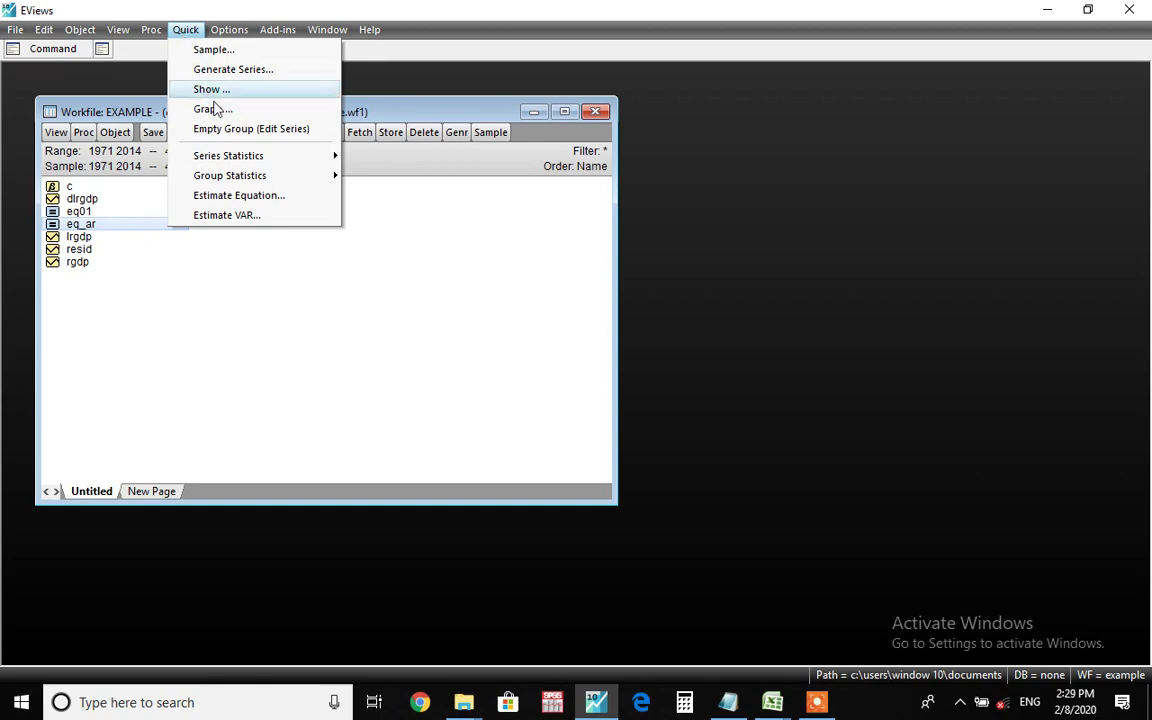
{"action": "left_click", "coordinate": [305, 198]}
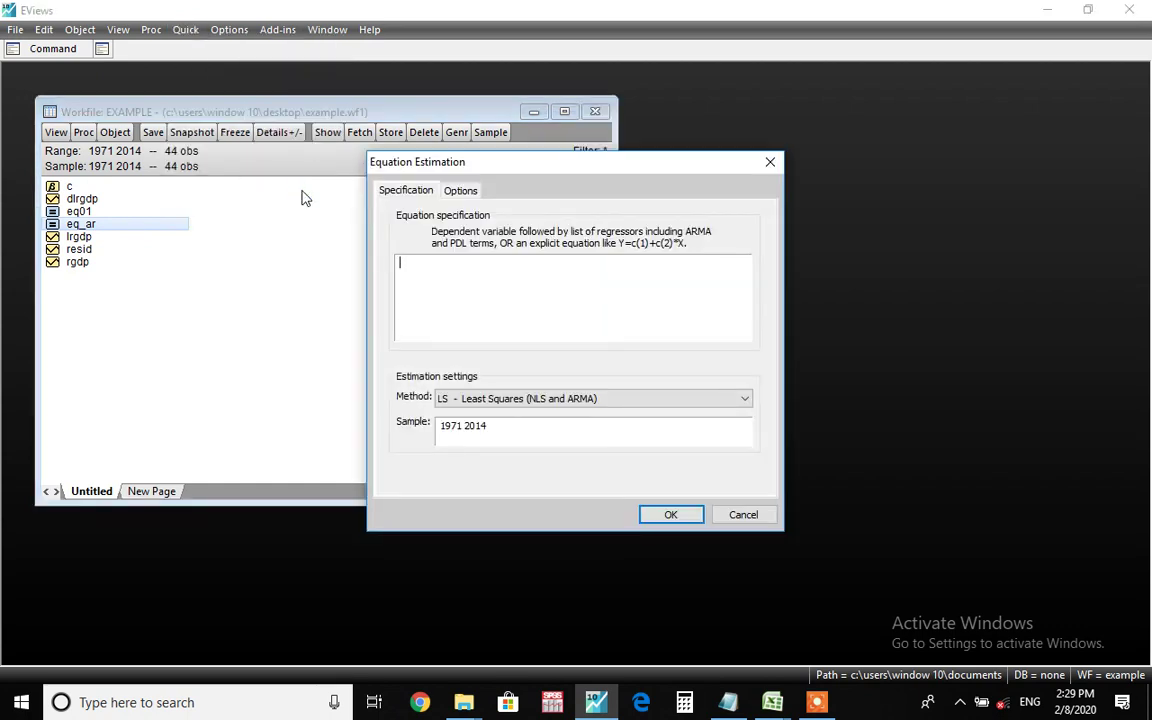
{"action": "type", "text": "dlrgdp"}
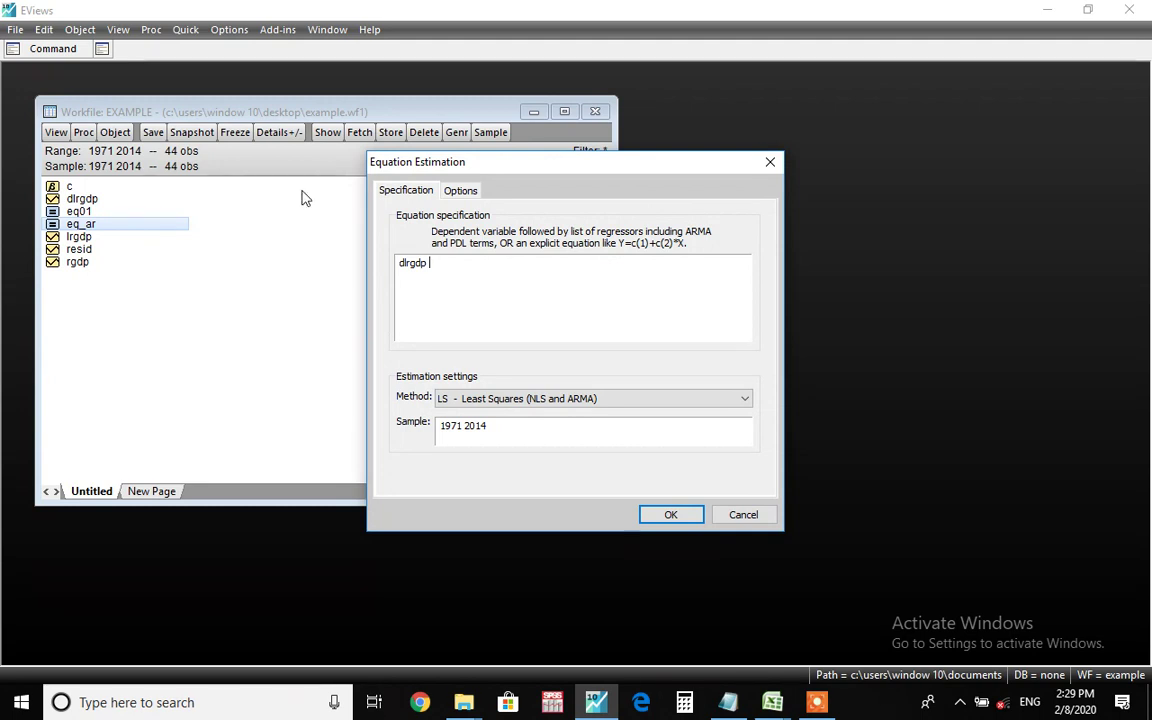
{"action": "type", "text": " c "}
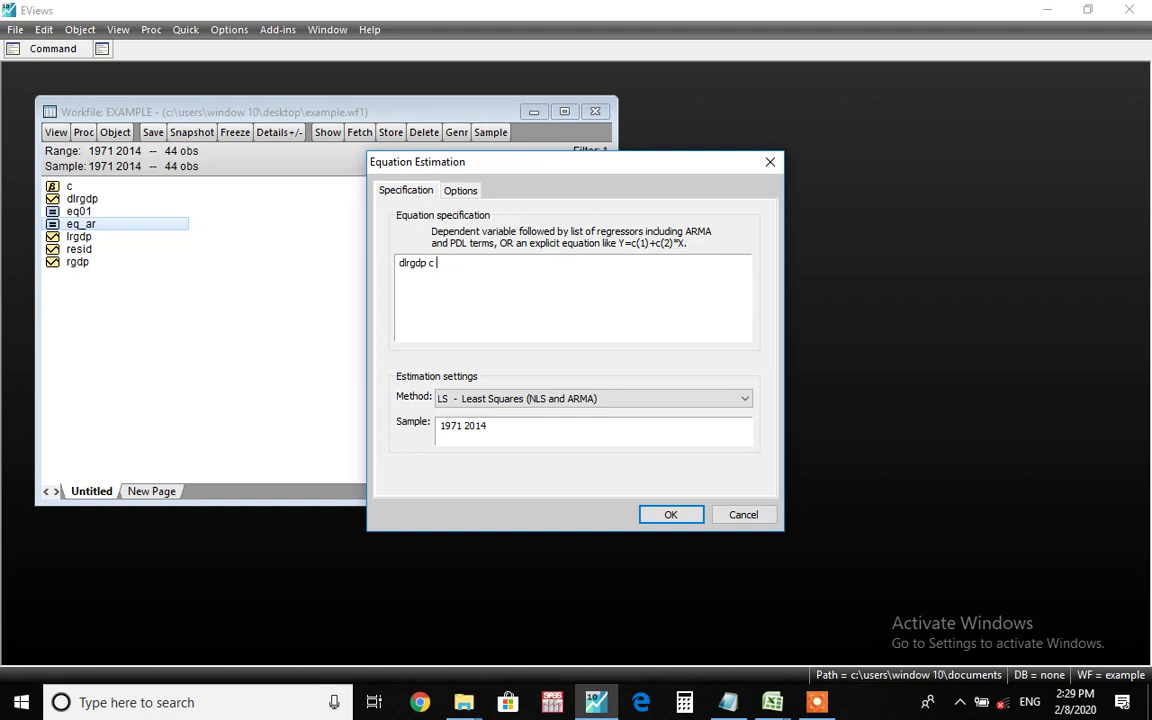
{"action": "type", "text": "ar(1) ma(1)"}
{"action": "key", "text": "Return"}
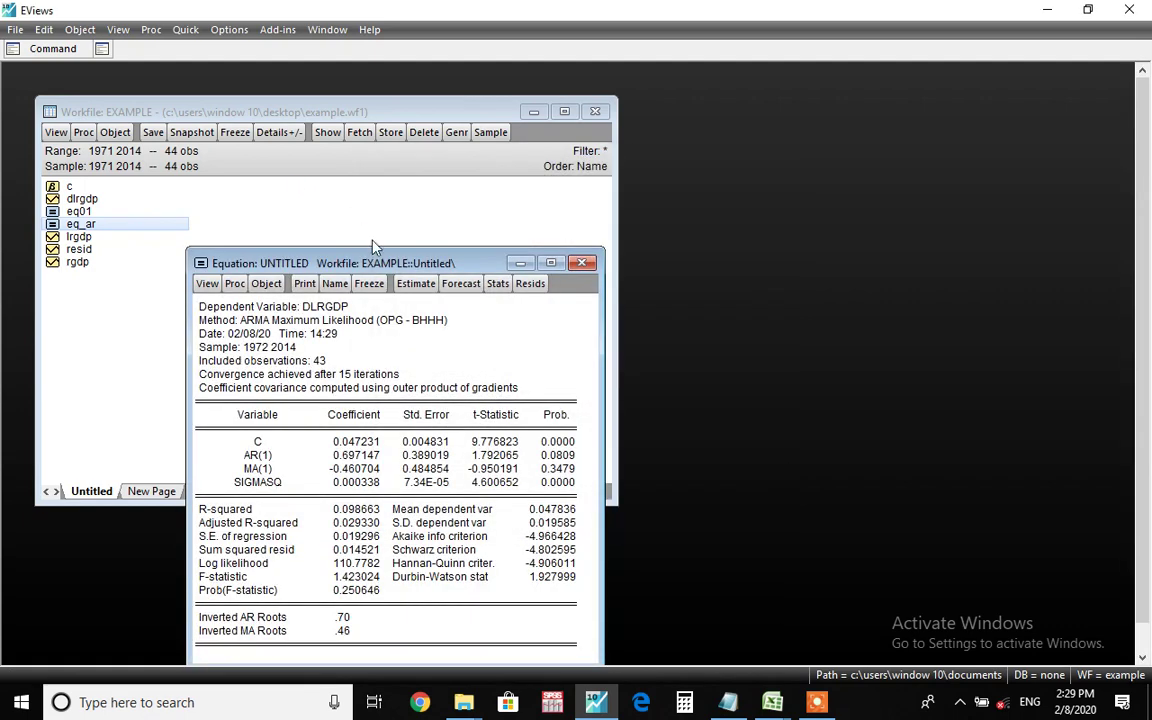
{"action": "left_click_drag", "start_coordinate": [388, 267], "coordinate": [835, 137]}
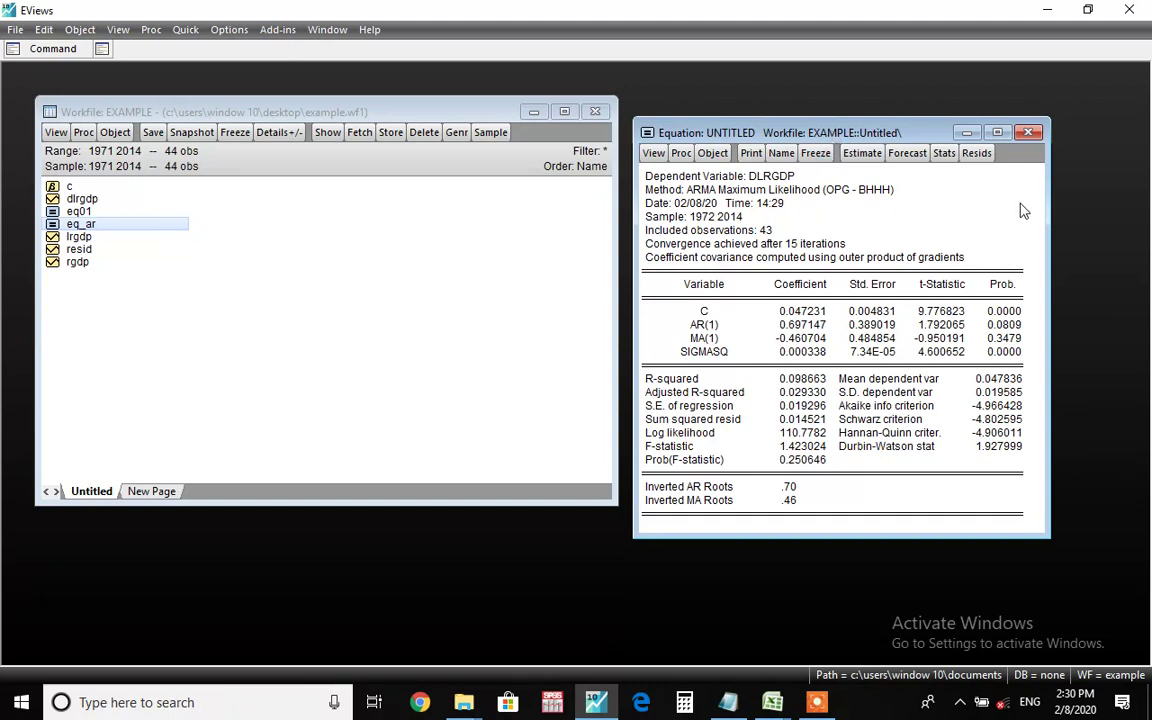
Step: Re-estimate the equation with the ar(1) term removed, leaving dlrgdp c ma(1)
{"action": "left_click", "coordinate": [862, 153]}
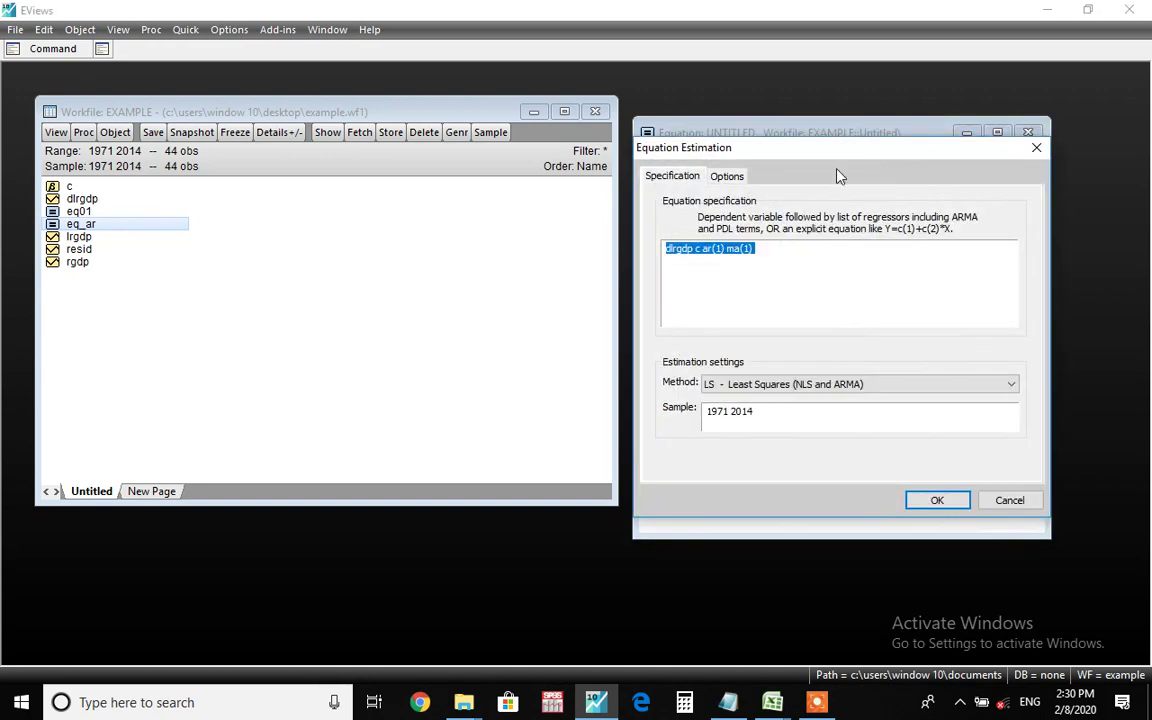
{"action": "left_click", "coordinate": [791, 248]}
{"action": "key", "text": "Left"}
{"action": "key", "text": "Left"}
{"action": "key", "text": "Left"}
{"action": "key", "text": "Left"}
{"action": "key", "text": "Left"}
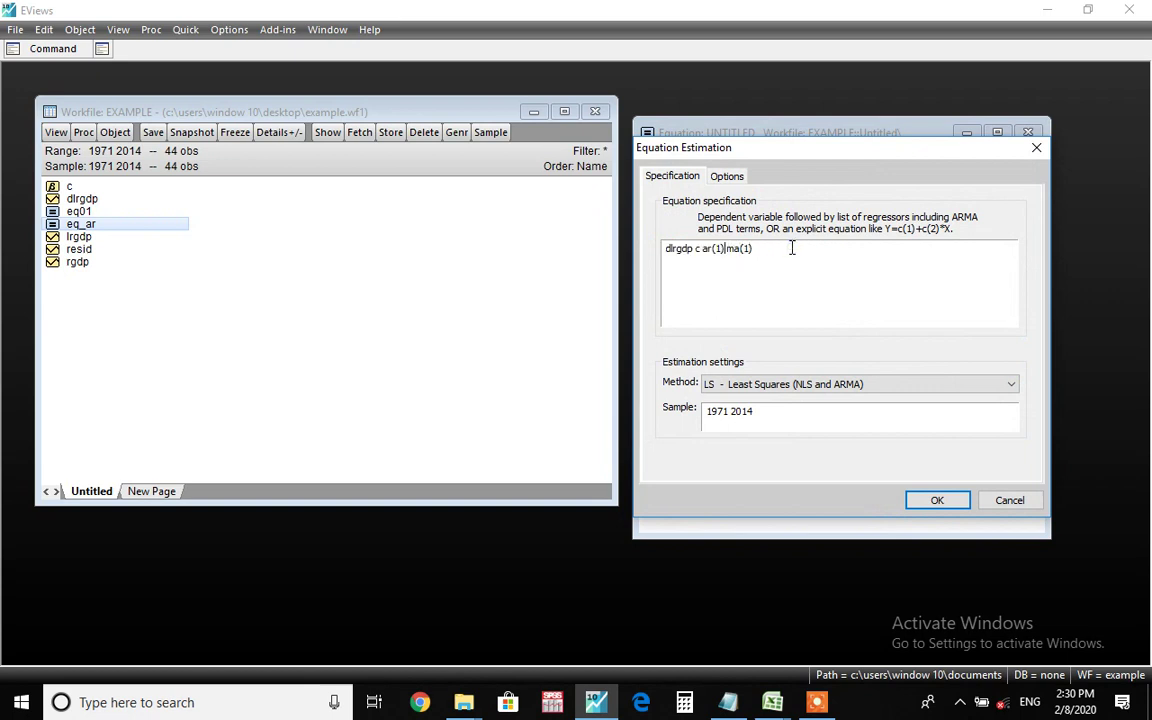
{"action": "key", "text": "BackSpace"}
{"action": "key", "text": "BackSpace"}
{"action": "key", "text": "BackSpace"}
{"action": "key", "text": "BackSpace"}
{"action": "key", "text": "BackSpace"}
{"action": "key", "text": "BackSpace"}
{"action": "key", "text": "Return"}
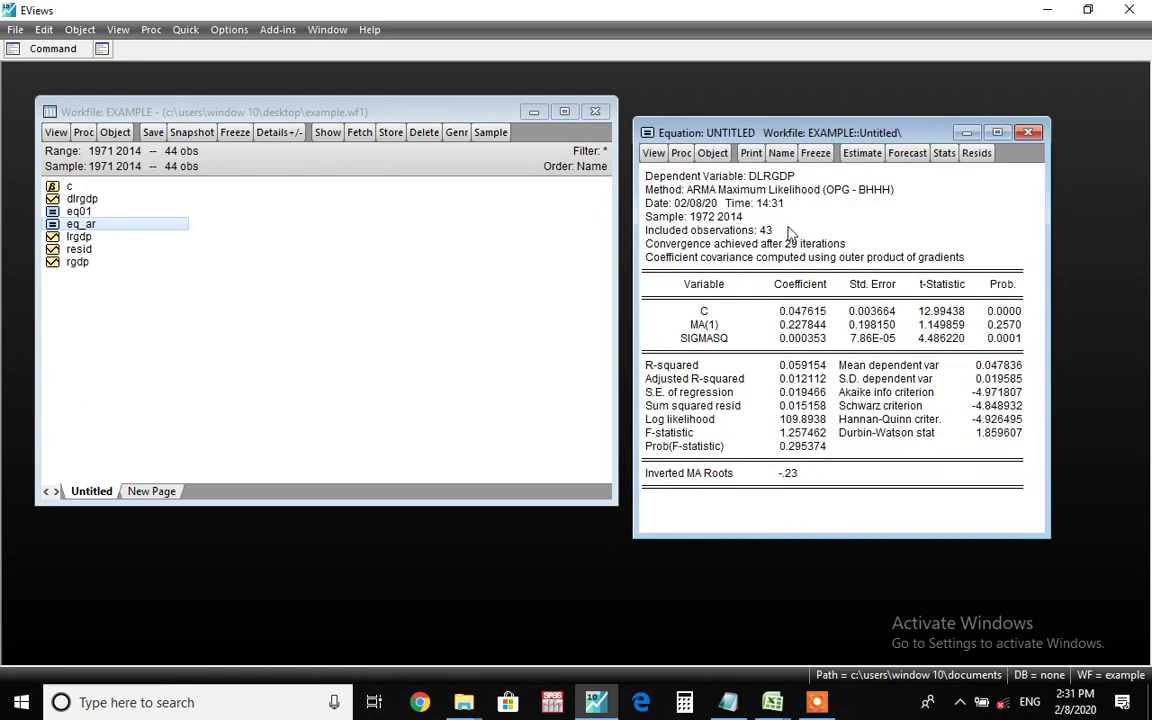
Step: Open the dlrgdp series and display its correlogram, keeping the equation output in view
{"action": "left_click_drag", "start_coordinate": [872, 136], "coordinate": [918, 123]}
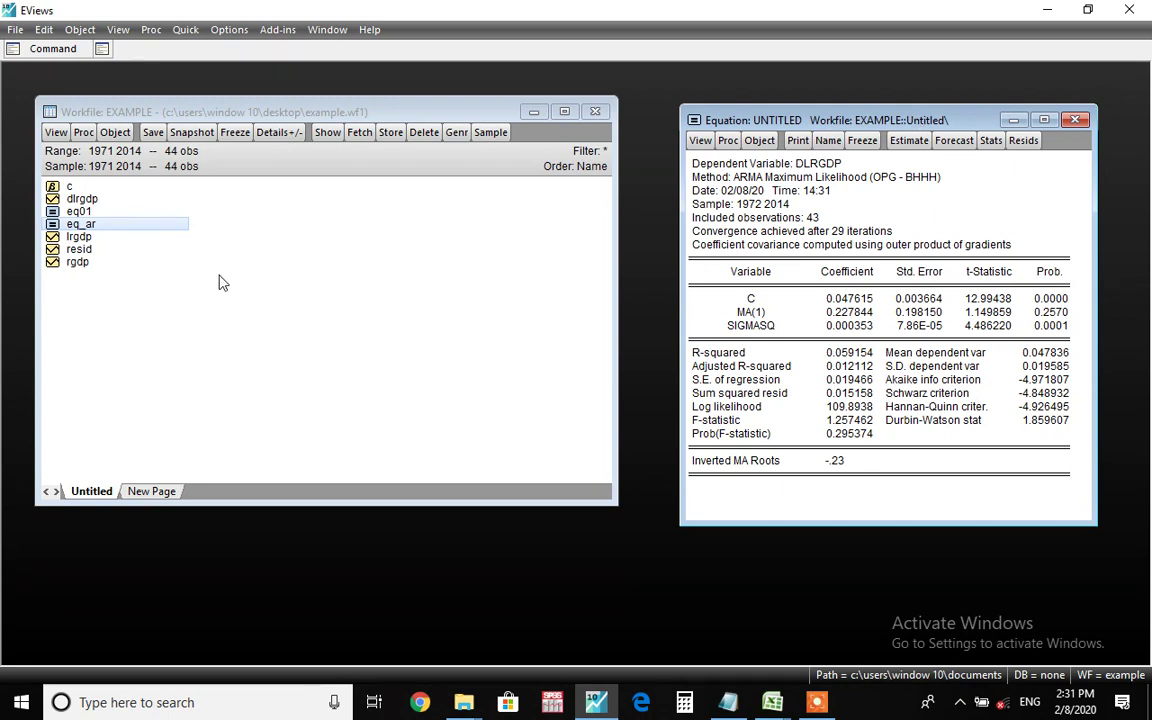
{"action": "double_click", "coordinate": [88, 199]}
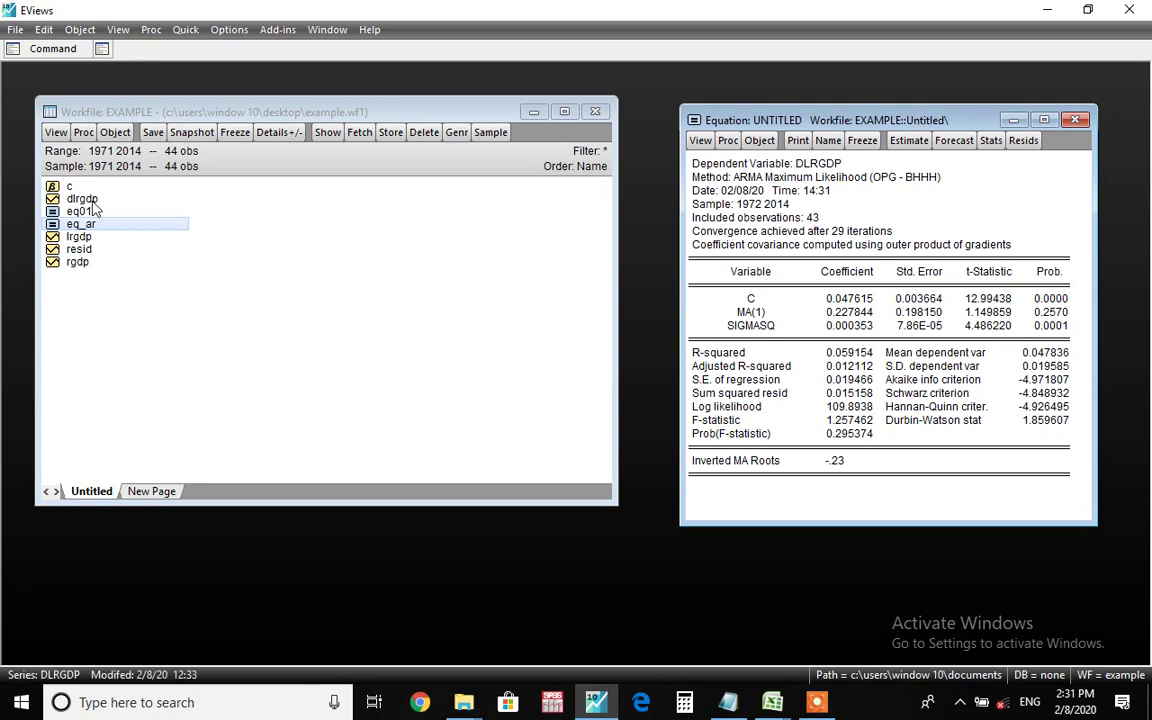
{"action": "left_click", "coordinate": [232, 308]}
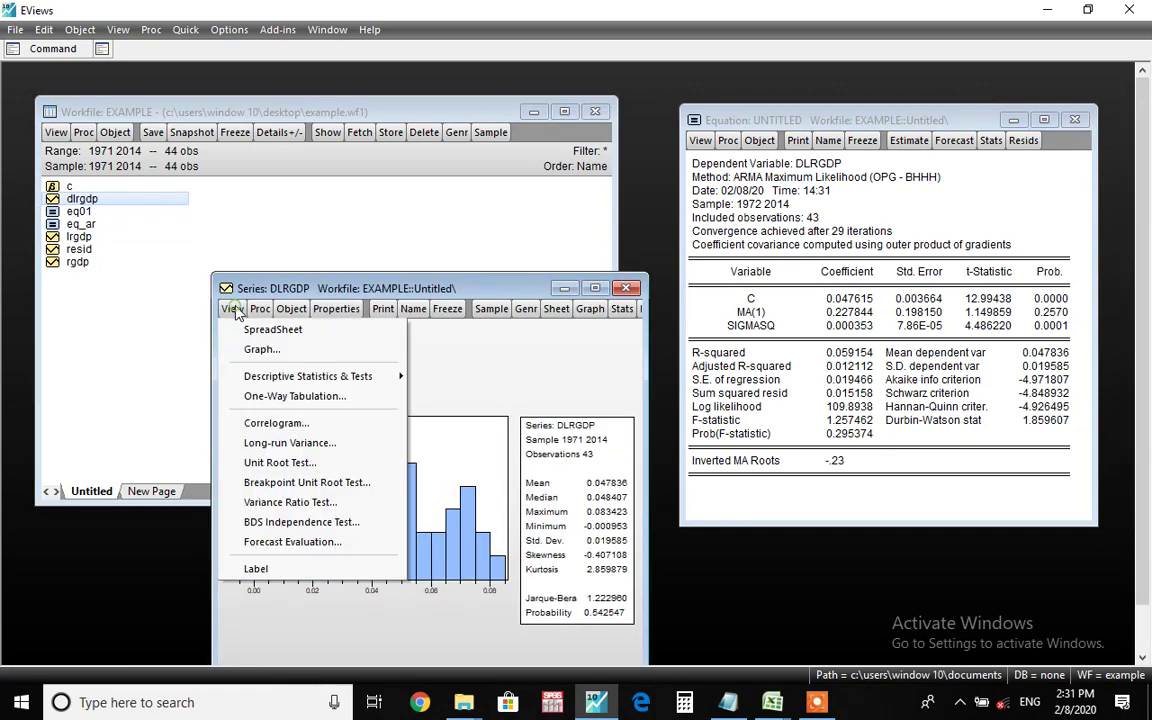
{"action": "left_click", "coordinate": [326, 424]}
{"action": "left_click", "coordinate": [484, 469]}
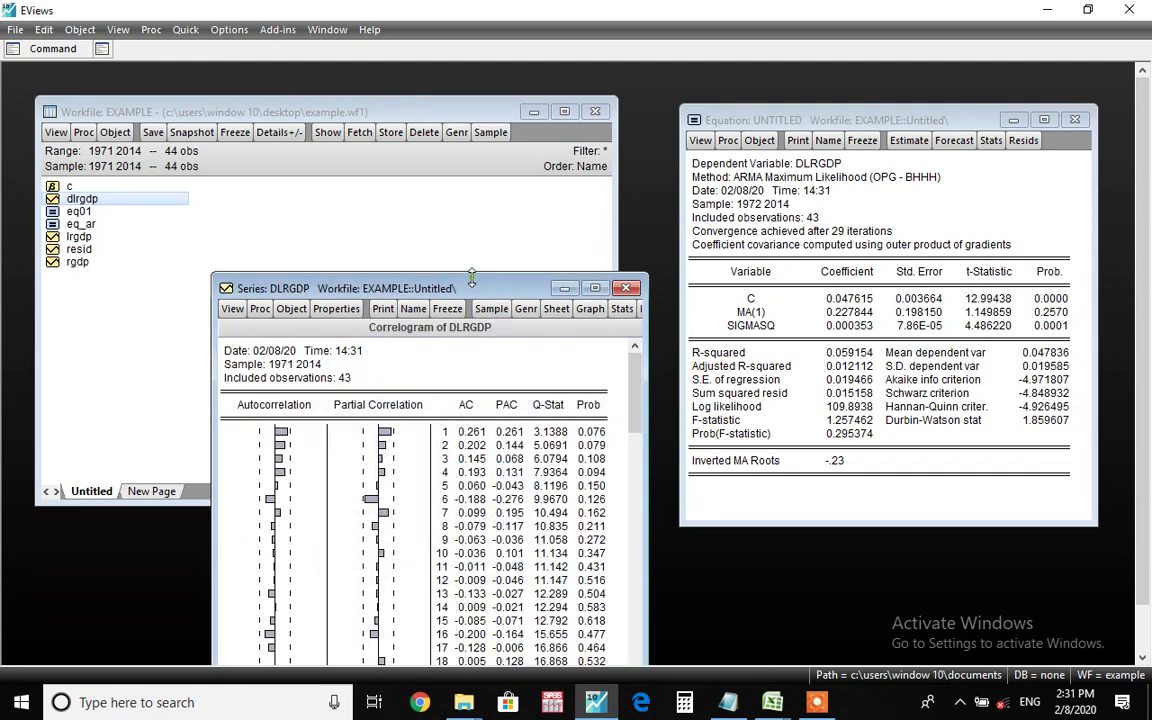
Step: Move the dlrgdp correlogram beside the equation output and re-estimate the equation as dlrgdp c ar(1) ar(6)
{"action": "left_click_drag", "start_coordinate": [473, 276], "coordinate": [808, 428]}
{"action": "left_click_drag", "start_coordinate": [557, 295], "coordinate": [449, 206]}
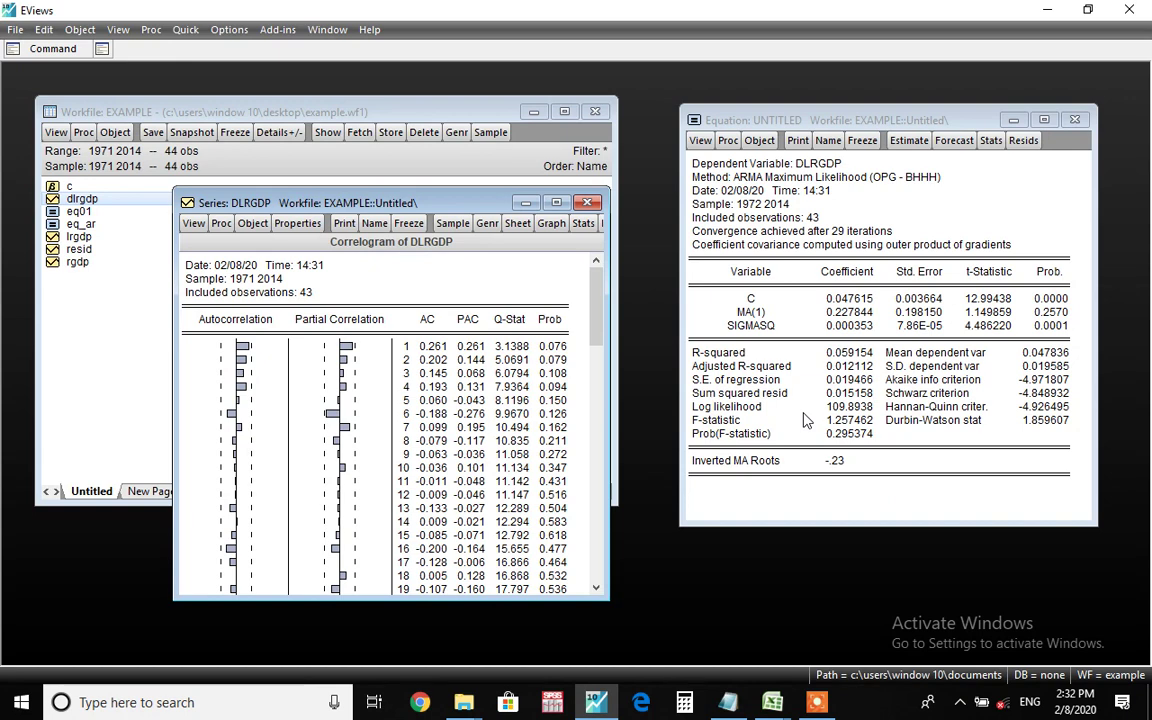
{"action": "left_click", "coordinate": [910, 143]}
{"action": "left_click", "coordinate": [861, 244]}
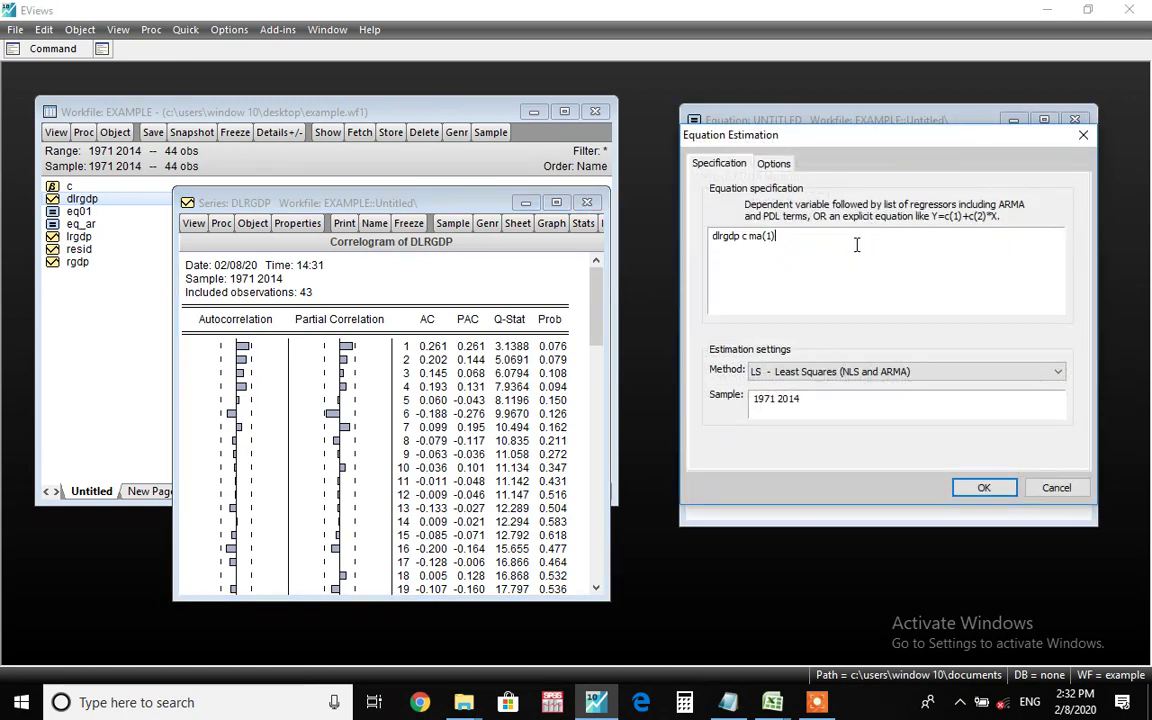
{"action": "key", "text": "BackSpace"}
{"action": "key", "text": "BackSpace"}
{"action": "key", "text": "BackSpace"}
{"action": "key", "text": "BackSpace"}
{"action": "key", "text": "BackSpace"}
{"action": "type", "text": "ar(1) ar(6)"}
{"action": "key", "text": "Return"}
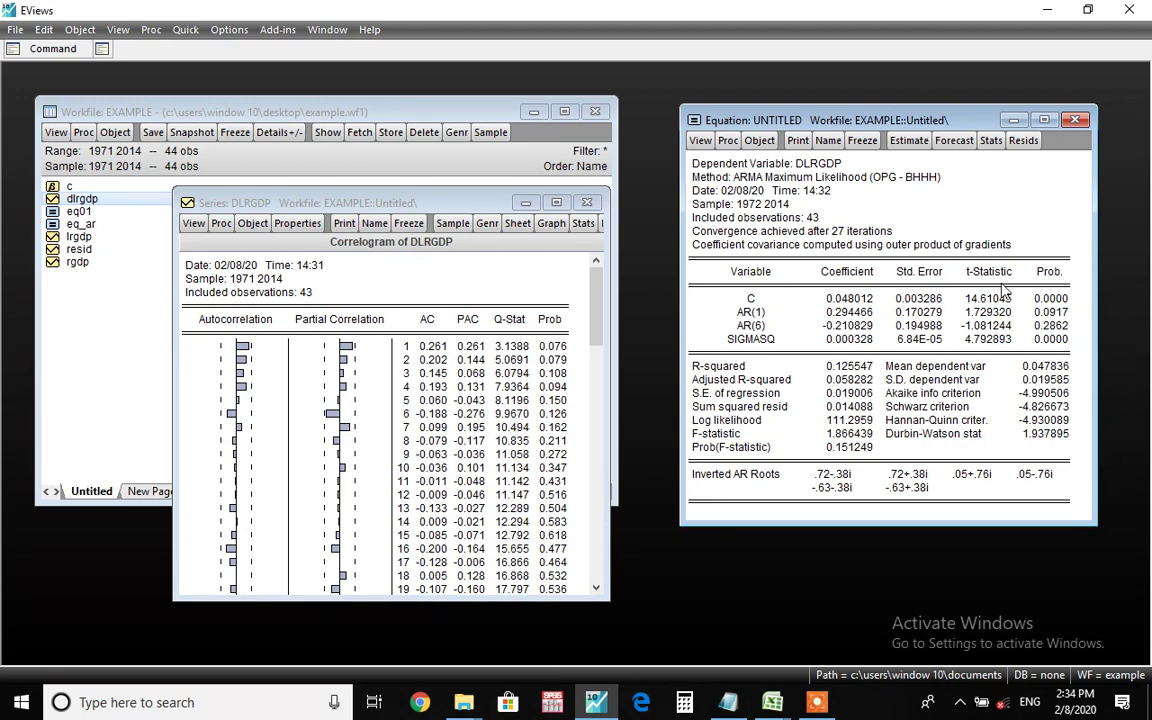
Step: Re-estimate the equation with the ar(1) term removed, leaving dlrgdp c ar(6)
{"action": "left_click", "coordinate": [908, 142]}
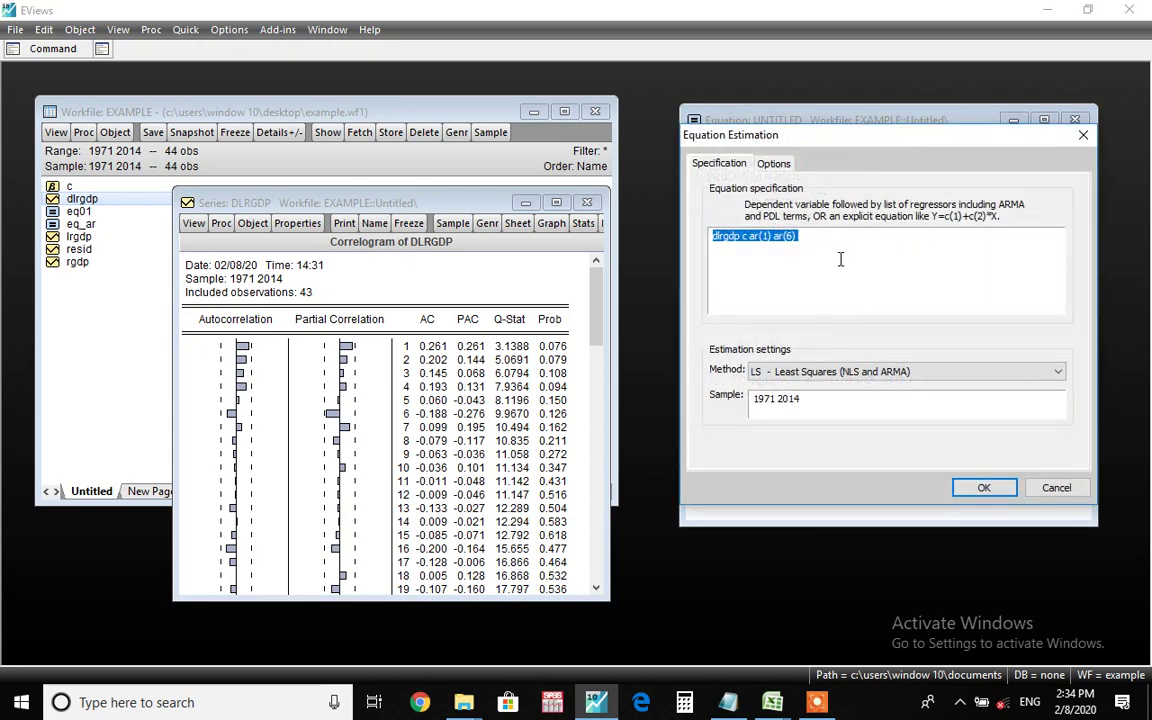
{"action": "left_click", "coordinate": [832, 250]}
{"action": "key", "text": "Left"}
{"action": "key", "text": "Left"}
{"action": "key", "text": "Left"}
{"action": "key", "text": "Left"}
{"action": "key", "text": "Left"}
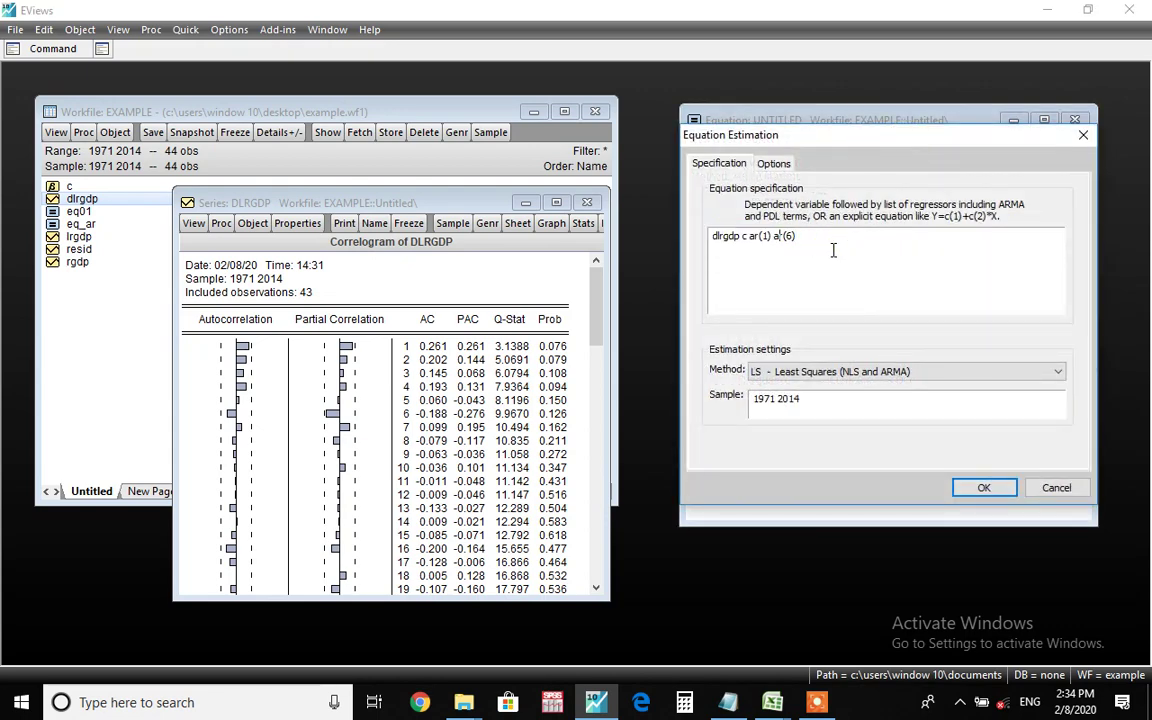
{"action": "key", "text": "BackSpace"}
{"action": "key", "text": "BackSpace"}
{"action": "key", "text": "BackSpace"}
{"action": "key", "text": "BackSpace"}
{"action": "key", "text": "BackSpace"}
{"action": "key", "text": "BackSpace"}
{"action": "key", "text": "Return"}
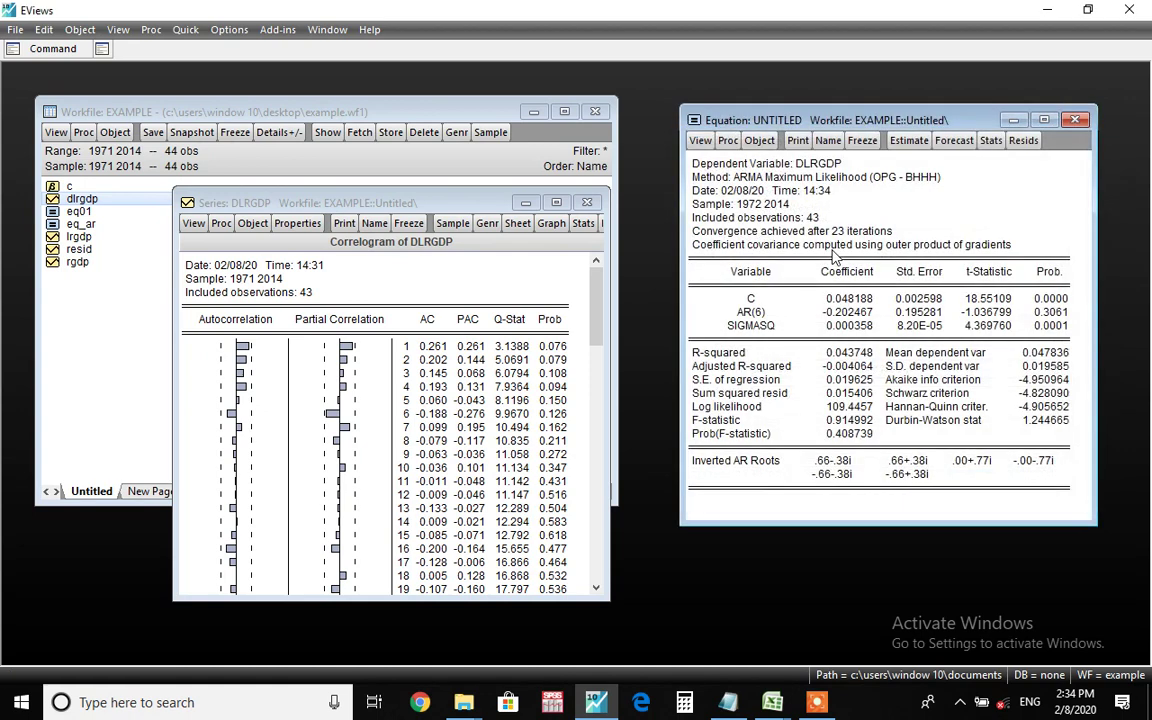
{"action": "left_click", "coordinate": [969, 370]}
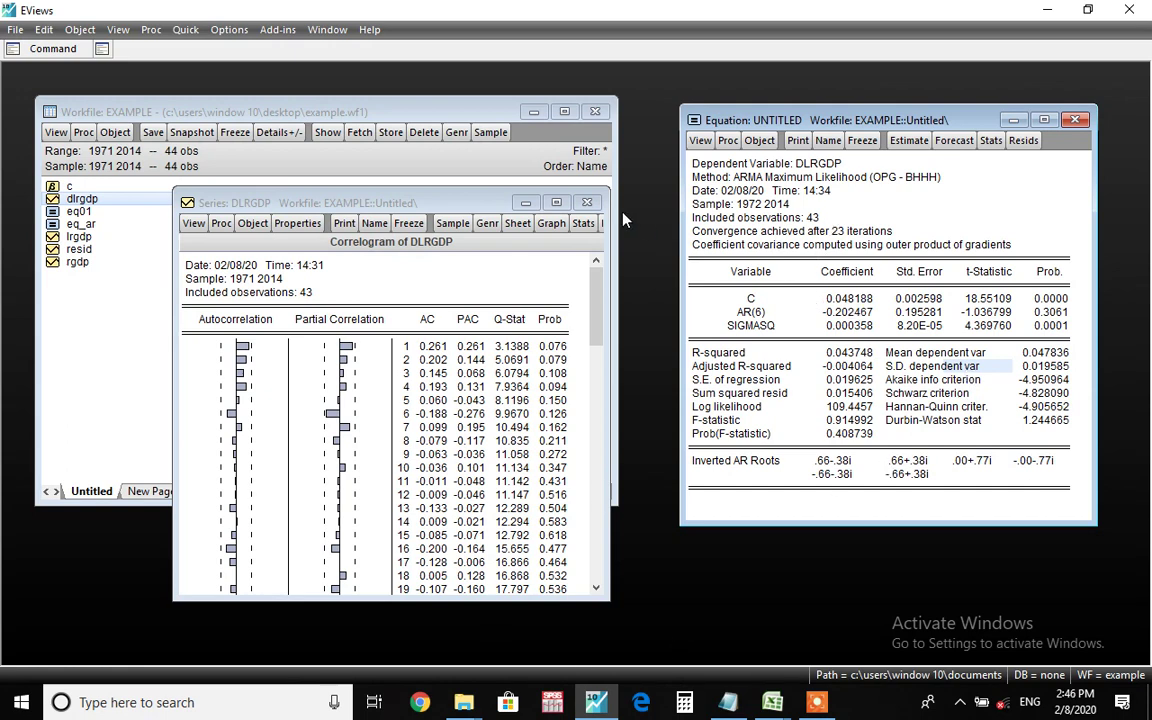
Step: Close the dlrgdp correlogram and discard the untitled equation without saving it
{"action": "left_click", "coordinate": [588, 203]}
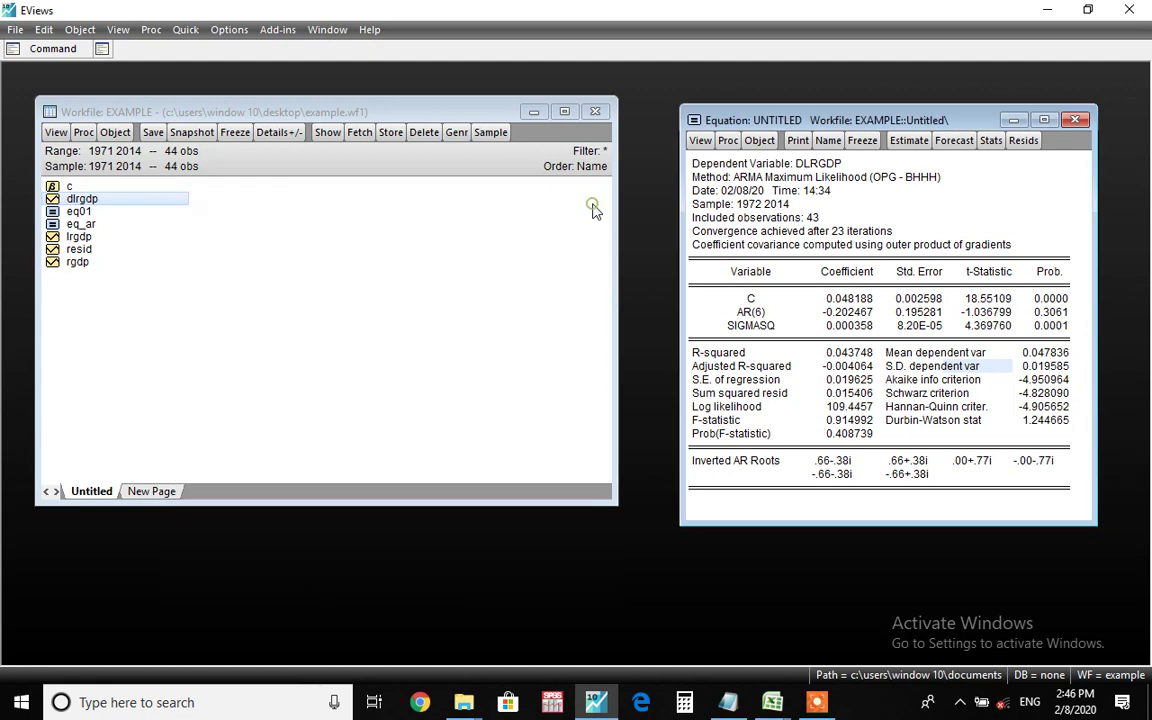
{"action": "left_click", "coordinate": [1075, 120]}
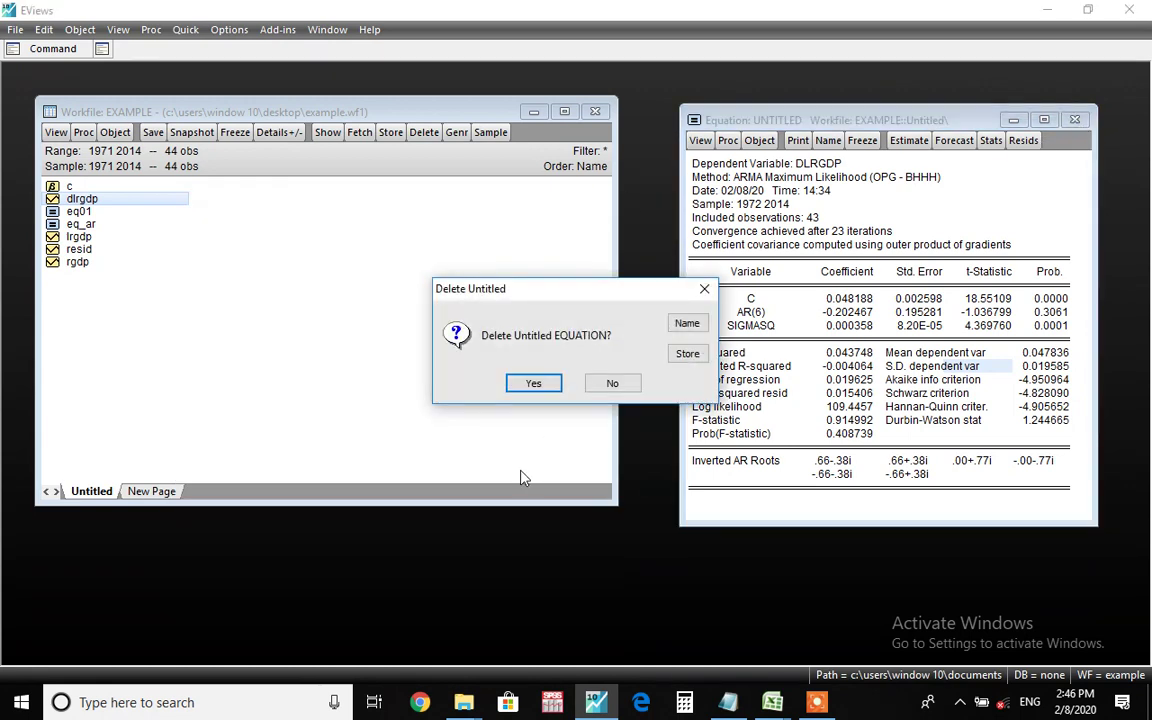
{"action": "left_click", "coordinate": [534, 385]}
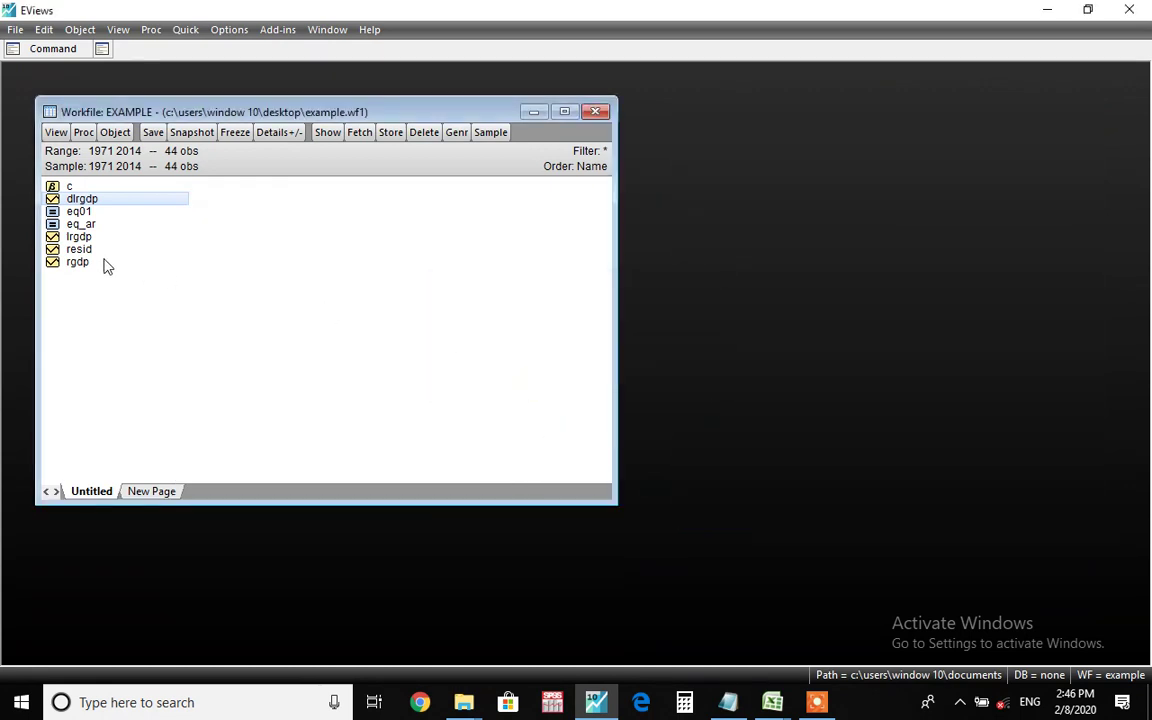
Step: Open the saved eq_ar equation and place its output beside the workfile
{"action": "double_click", "coordinate": [80, 224]}
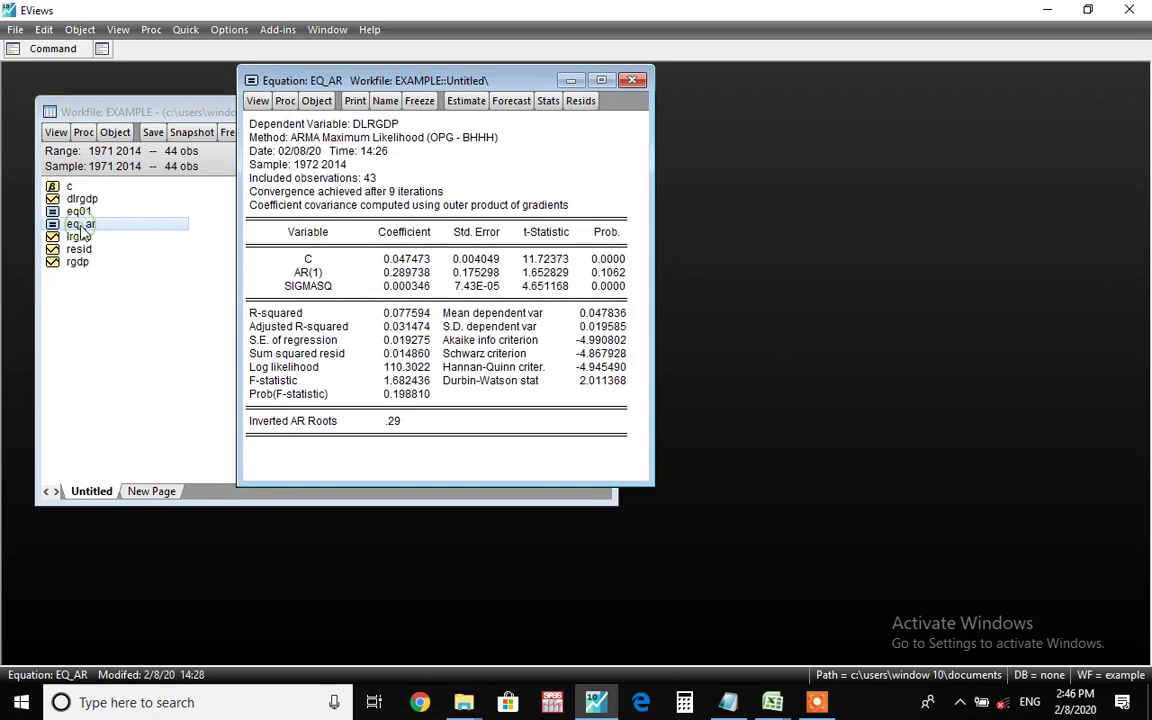
{"action": "left_click_drag", "start_coordinate": [455, 84], "coordinate": [835, 115]}
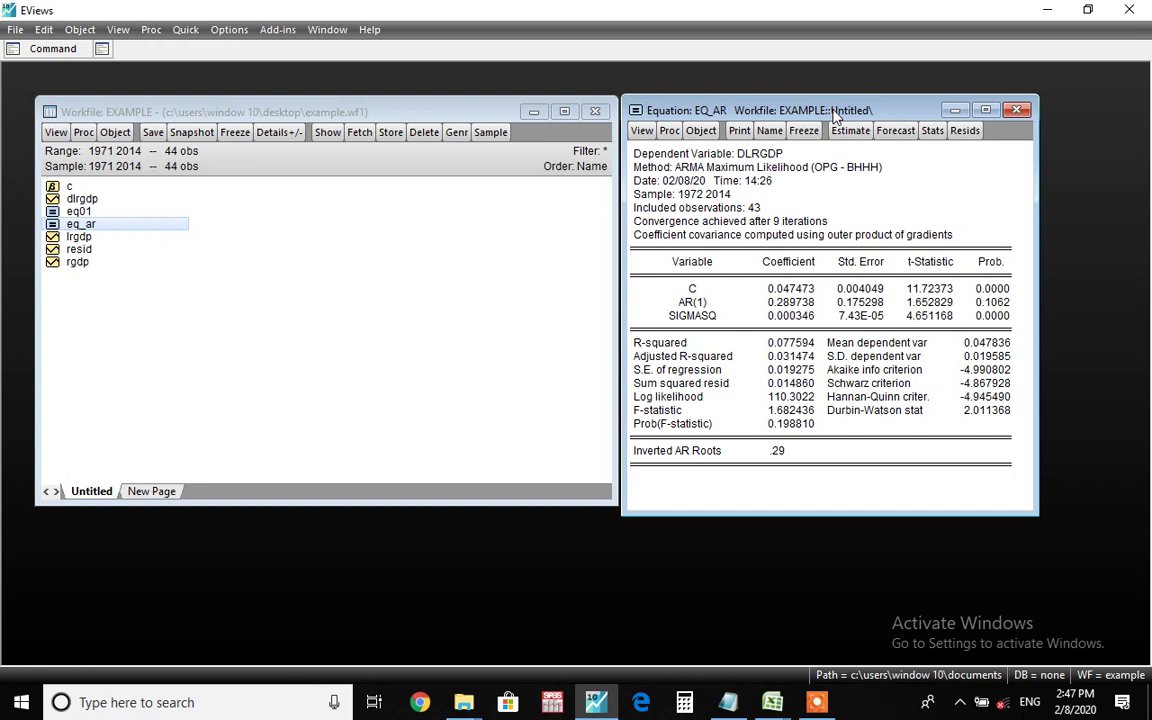
{"action": "left_click", "coordinate": [132, 150]}
{"action": "double_click", "coordinate": [132, 150]}
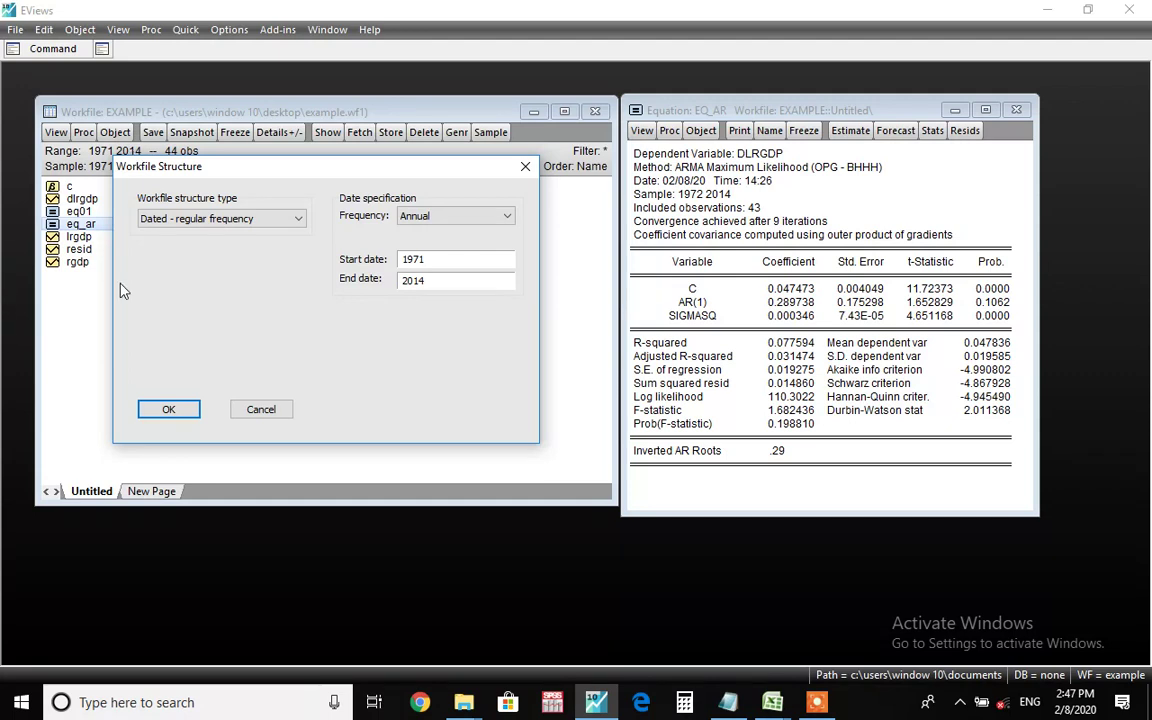
{"action": "left_click", "coordinate": [266, 413]}
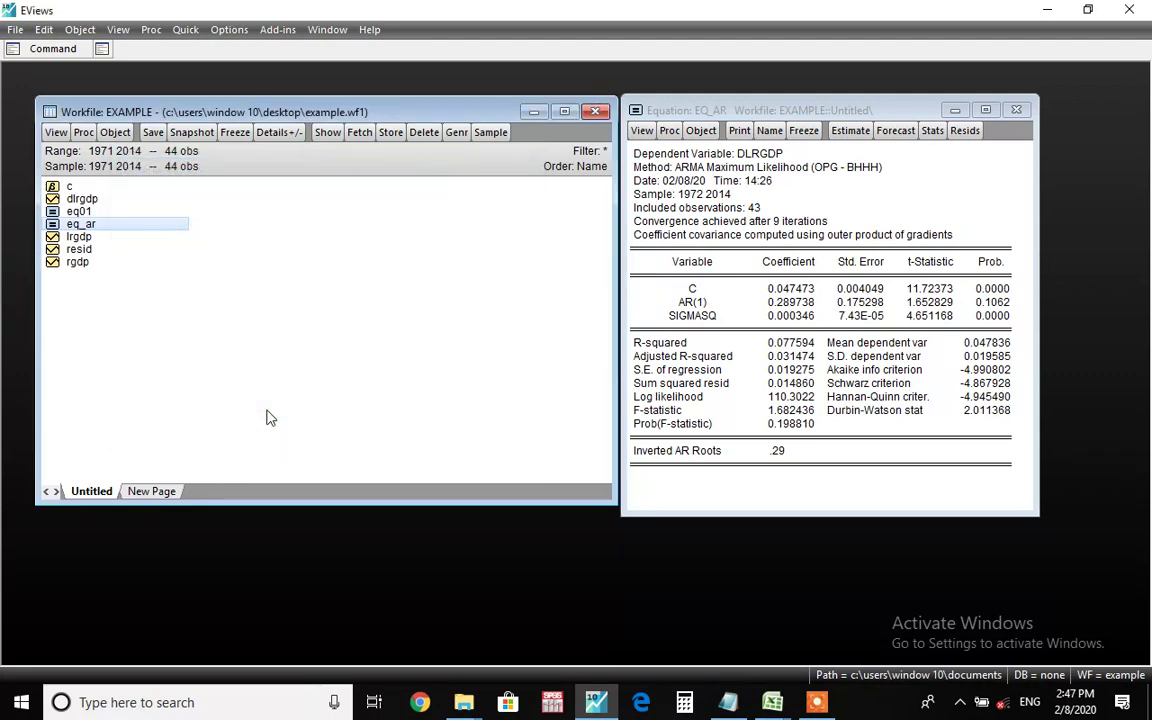
Step: Re-estimate eq_ar over the shortened sample 1971 2012, keeping the dlrgdp c ar(1) specification
{"action": "left_click", "coordinate": [850, 131]}
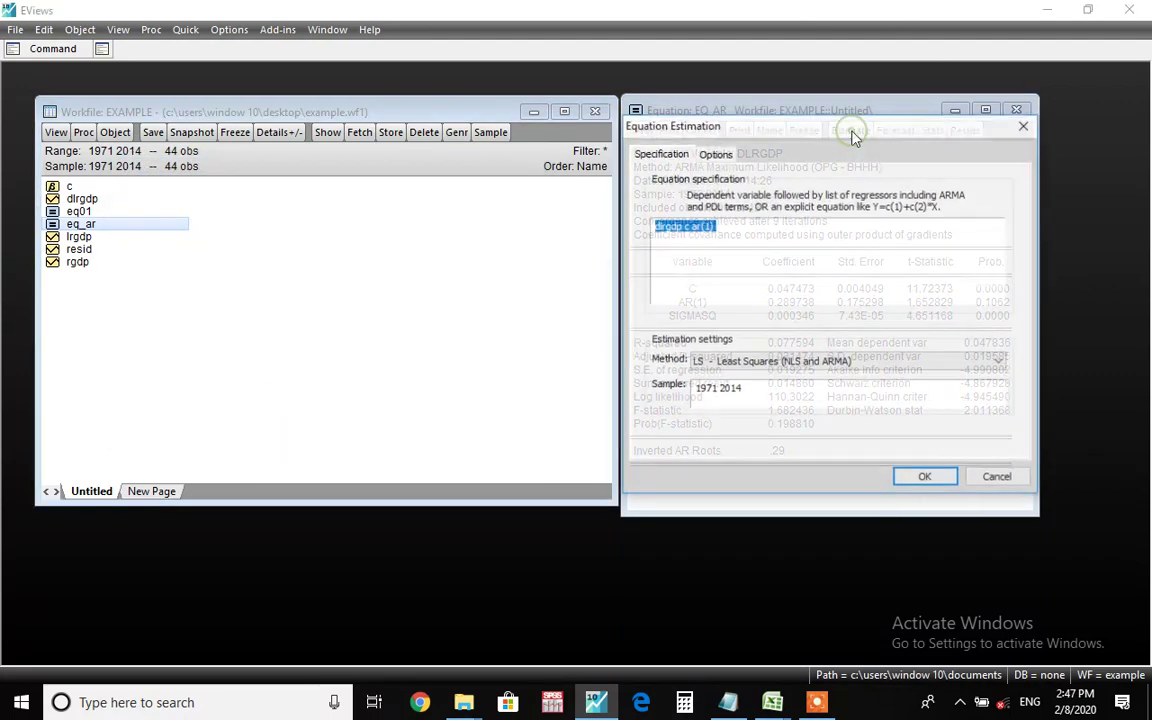
{"action": "left_click", "coordinate": [792, 386]}
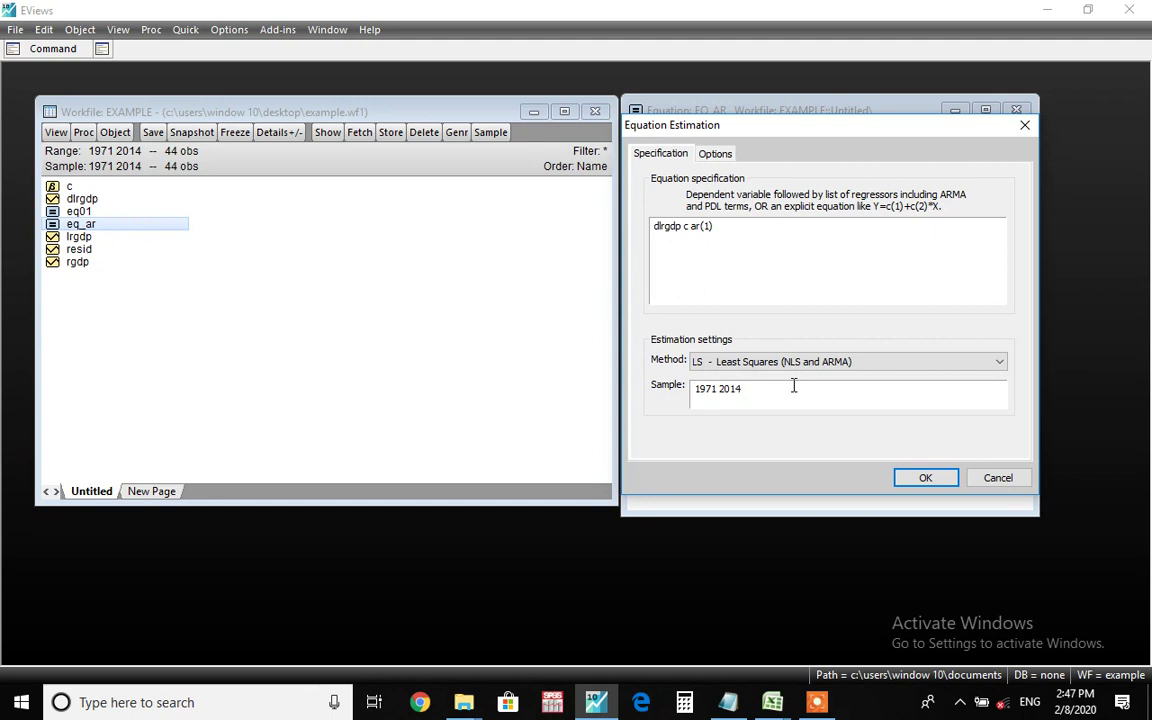
{"action": "key", "text": "BackSpace"}
{"action": "type", "text": "2"}
{"action": "key", "text": "Return"}
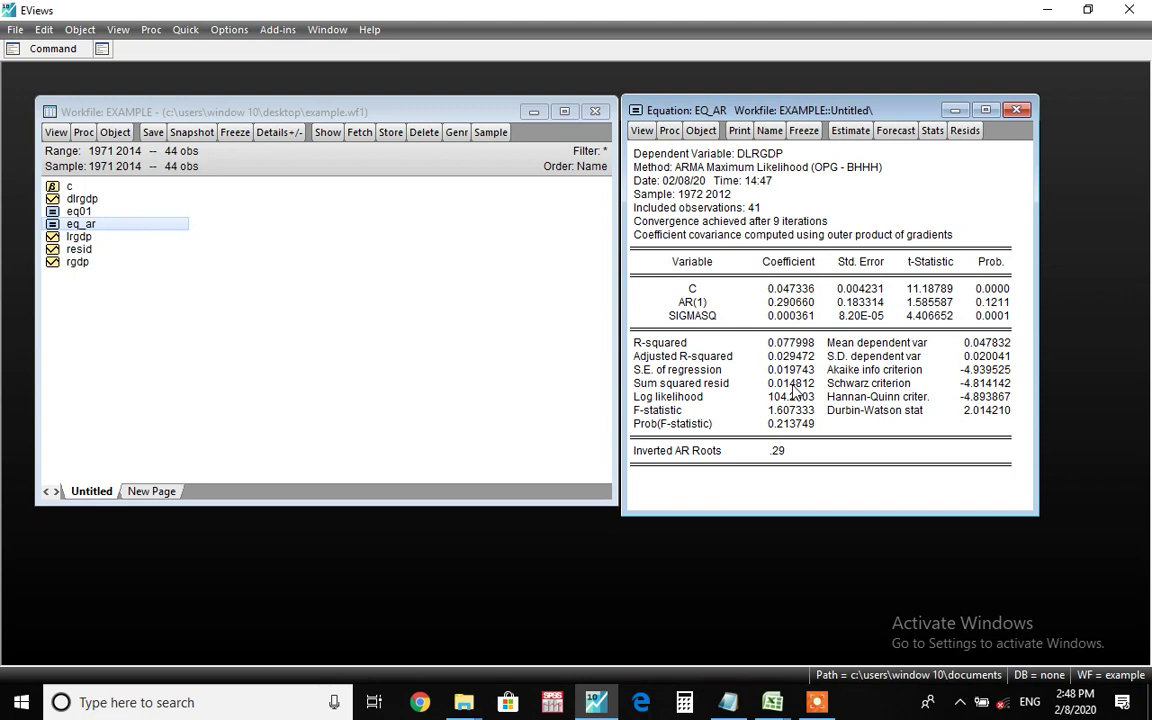
Step: Produce a static forecast from eq_ar as dlrgdpf over the sample 1971 2014, with forecast graph and evaluation
{"action": "left_click", "coordinate": [895, 131]}
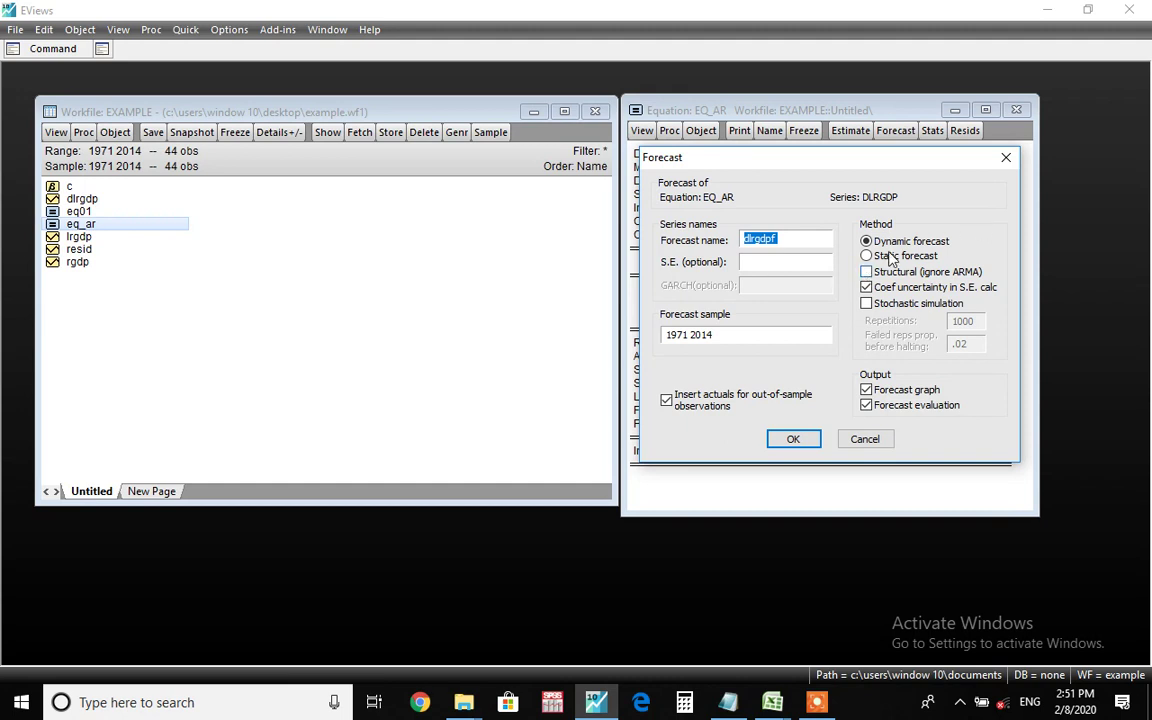
{"action": "left_click", "coordinate": [867, 257]}
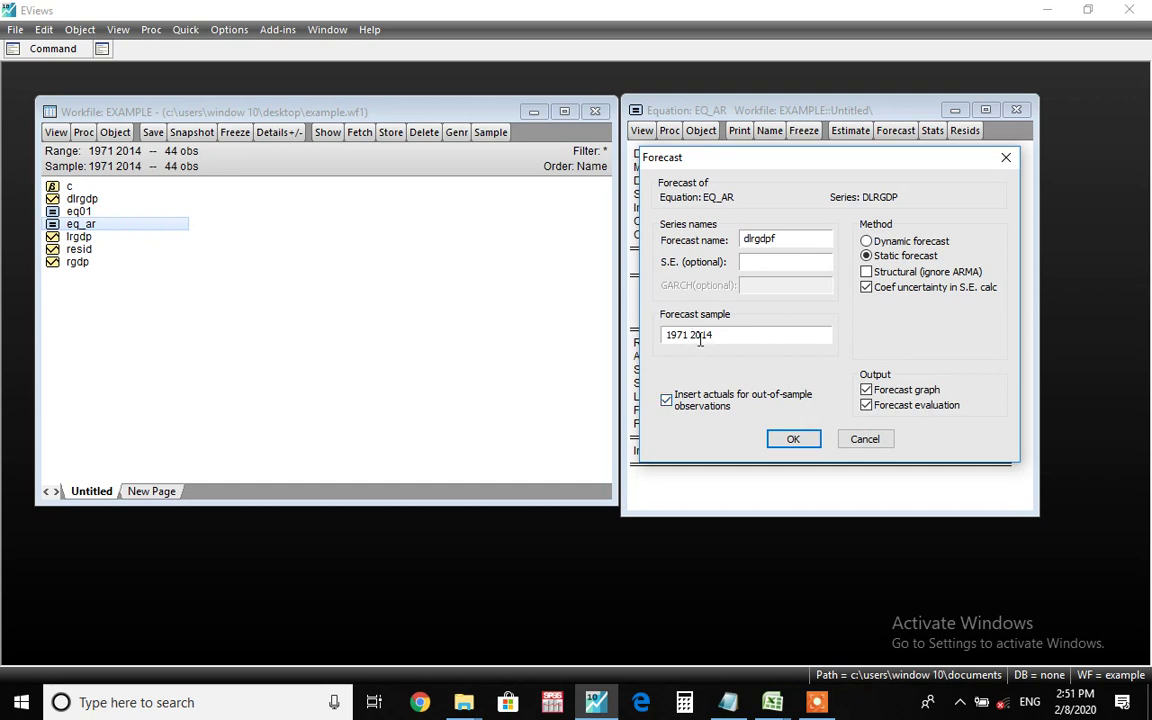
{"action": "left_click", "coordinate": [800, 443]}
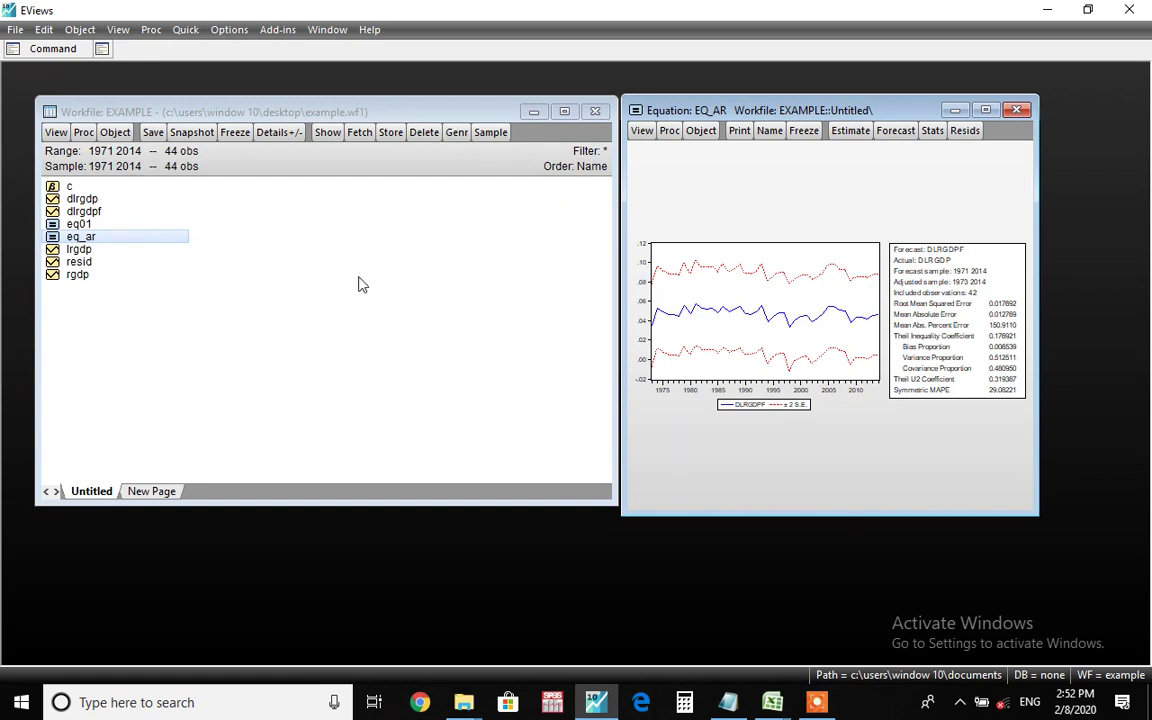
Step: Open dlrgdp and dlrgdpf as a group to compare their 2013 and 2014 values, and discard the untitled group
{"action": "left_click", "coordinate": [81, 199]}
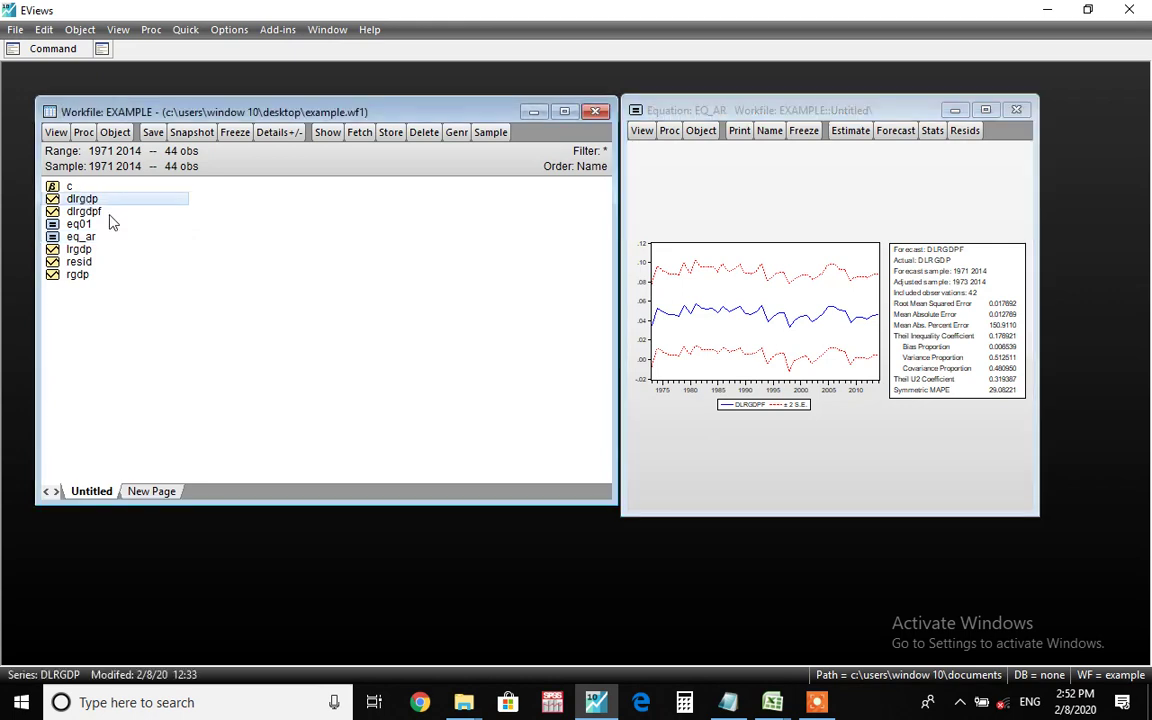
{"action": "left_click", "coordinate": [96, 212], "text": "ctrl"}
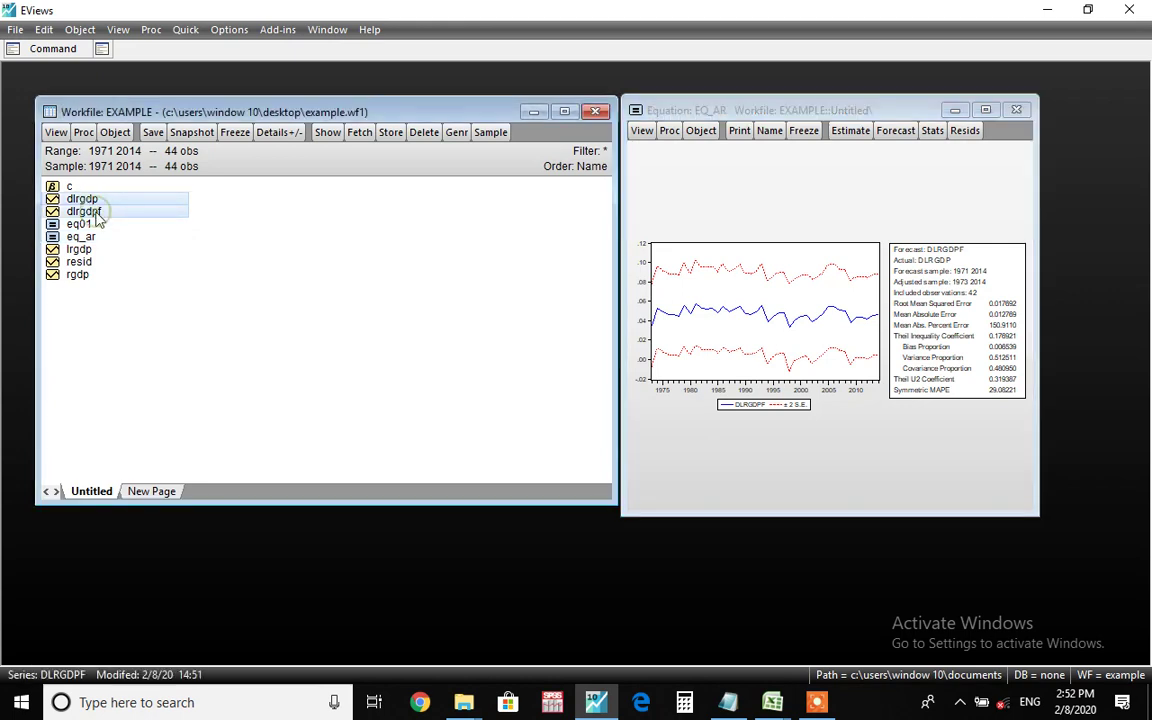
{"action": "right_click", "coordinate": [180, 213]}
{"action": "left_click", "coordinate": [231, 220]}
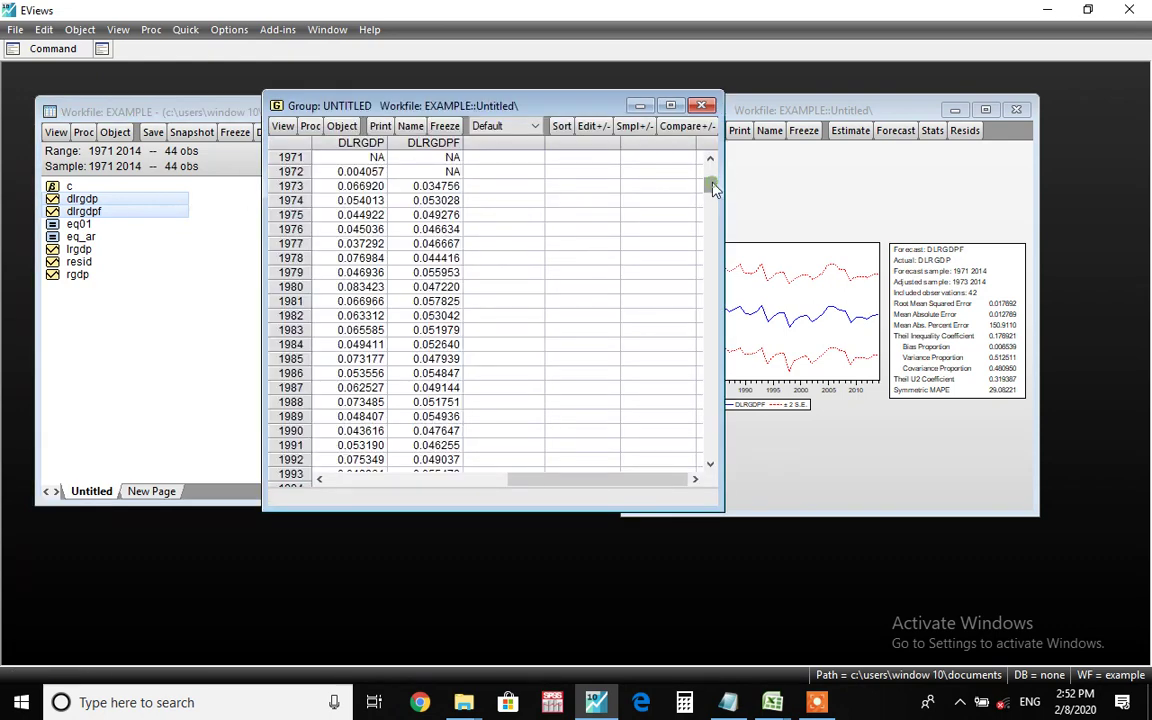
{"action": "left_click_drag", "start_coordinate": [713, 188], "coordinate": [720, 460]}
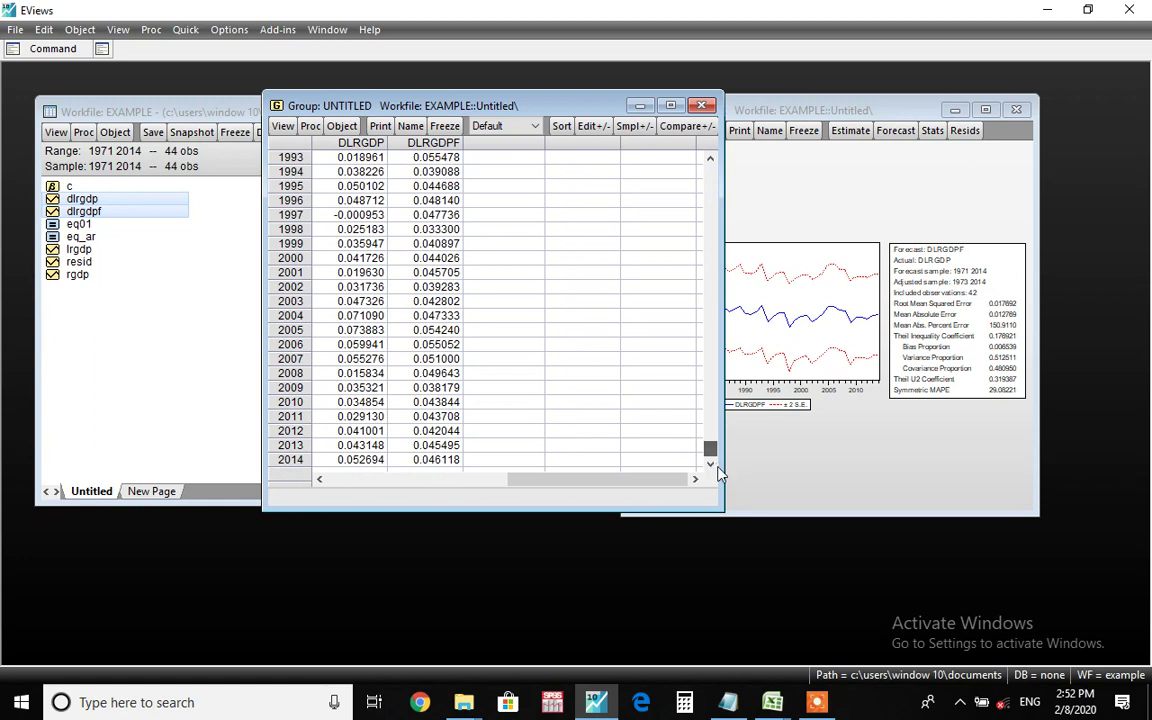
{"action": "left_click_drag", "start_coordinate": [366, 449], "coordinate": [505, 462]}
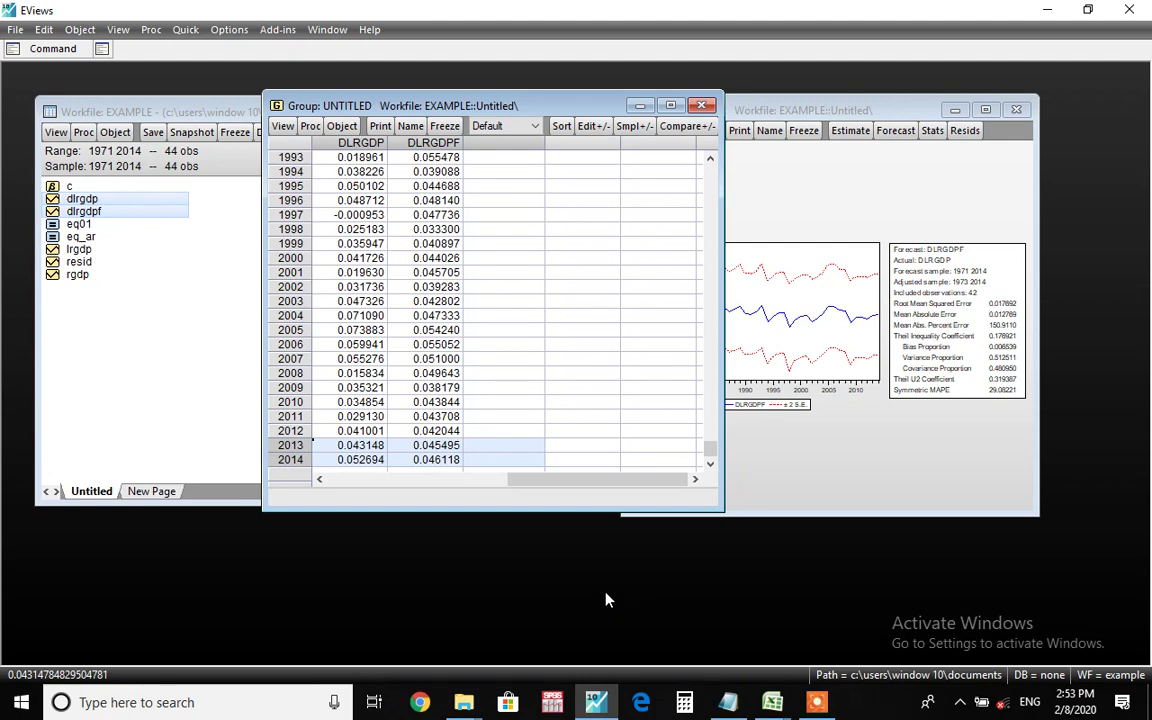
{"action": "left_click", "coordinate": [702, 105]}
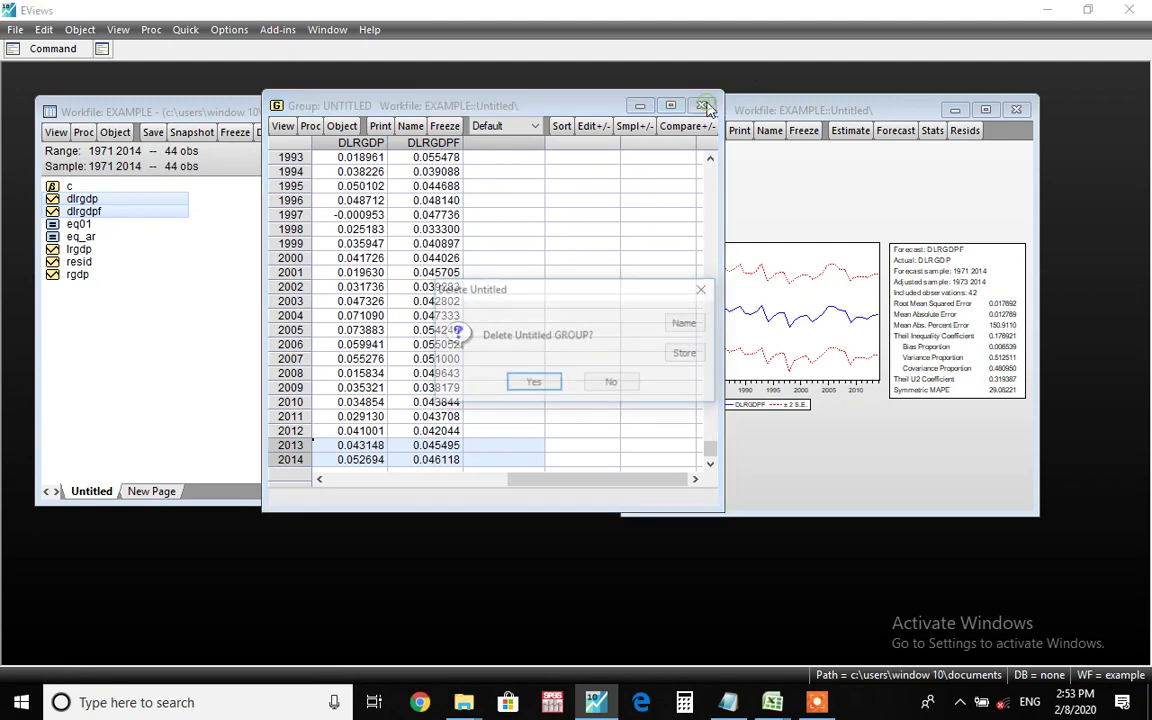
{"action": "left_click", "coordinate": [533, 384]}
Step: Estimate a new least squares equation specified as d(log(rgdp)) c ar(1) and move its output clear of the eq_ar window
{"action": "left_click", "coordinate": [188, 32]}
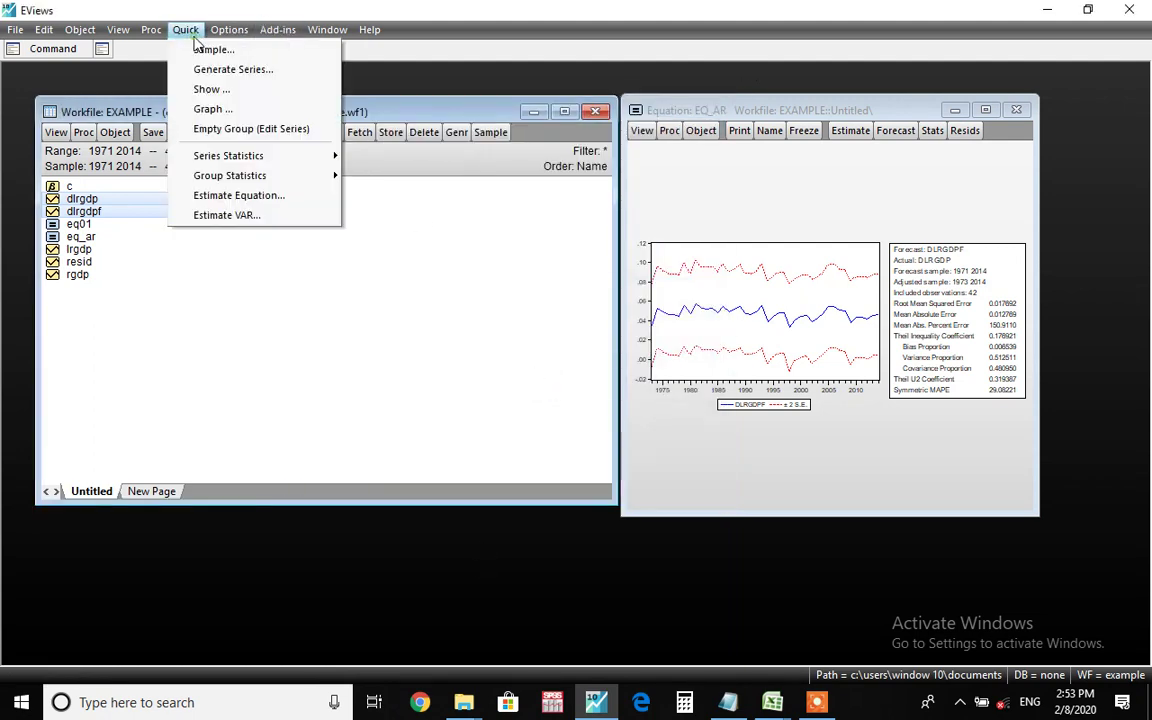
{"action": "left_click", "coordinate": [280, 195]}
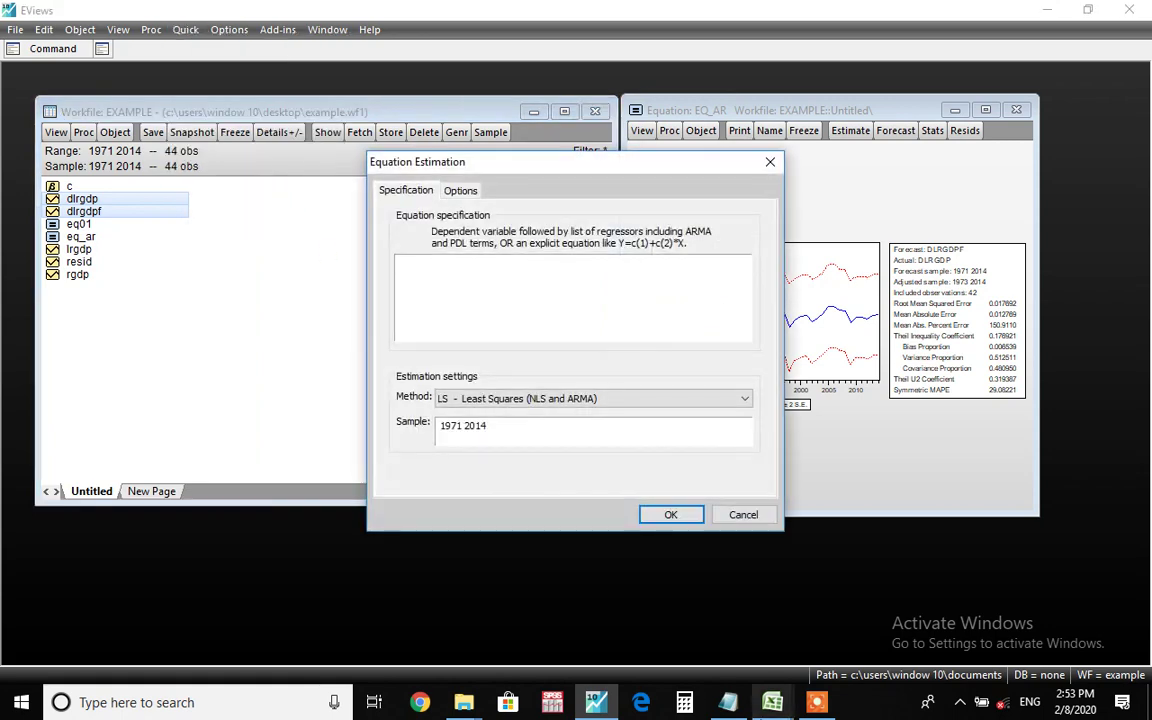
{"action": "type", "text": "d"}
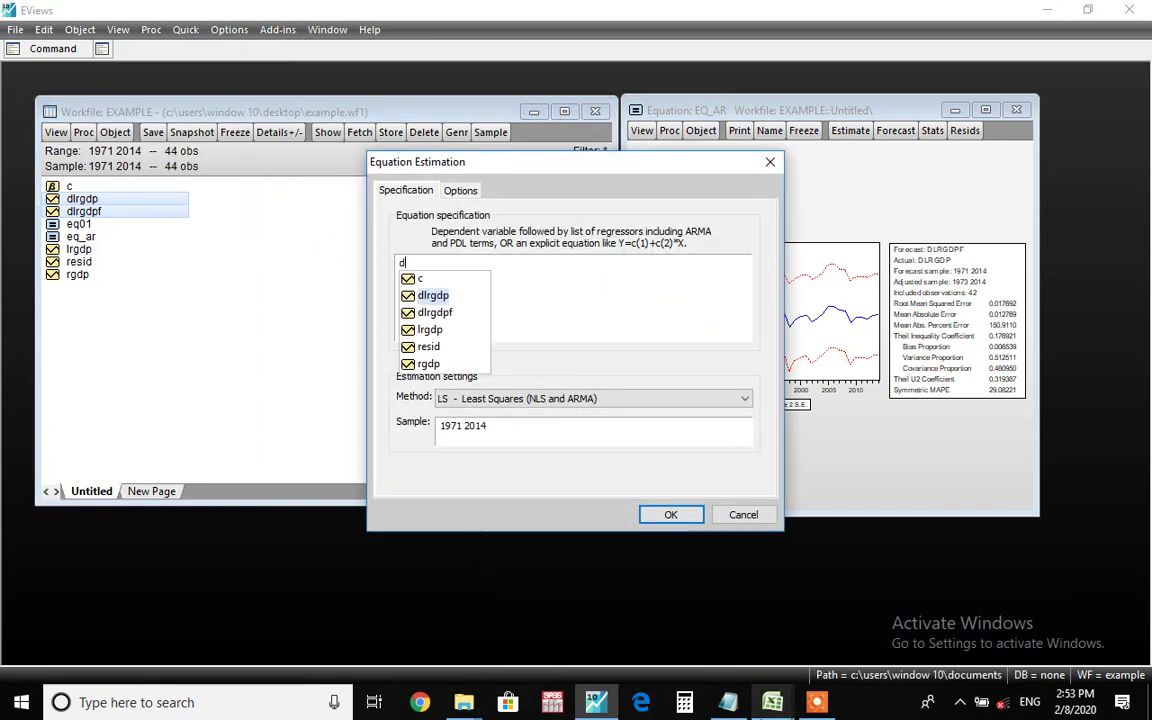
{"action": "key", "text": "Return"}
{"action": "key", "text": "BackSpace"}
{"action": "key", "text": "BackSpace"}
{"action": "key", "text": "BackSpace"}
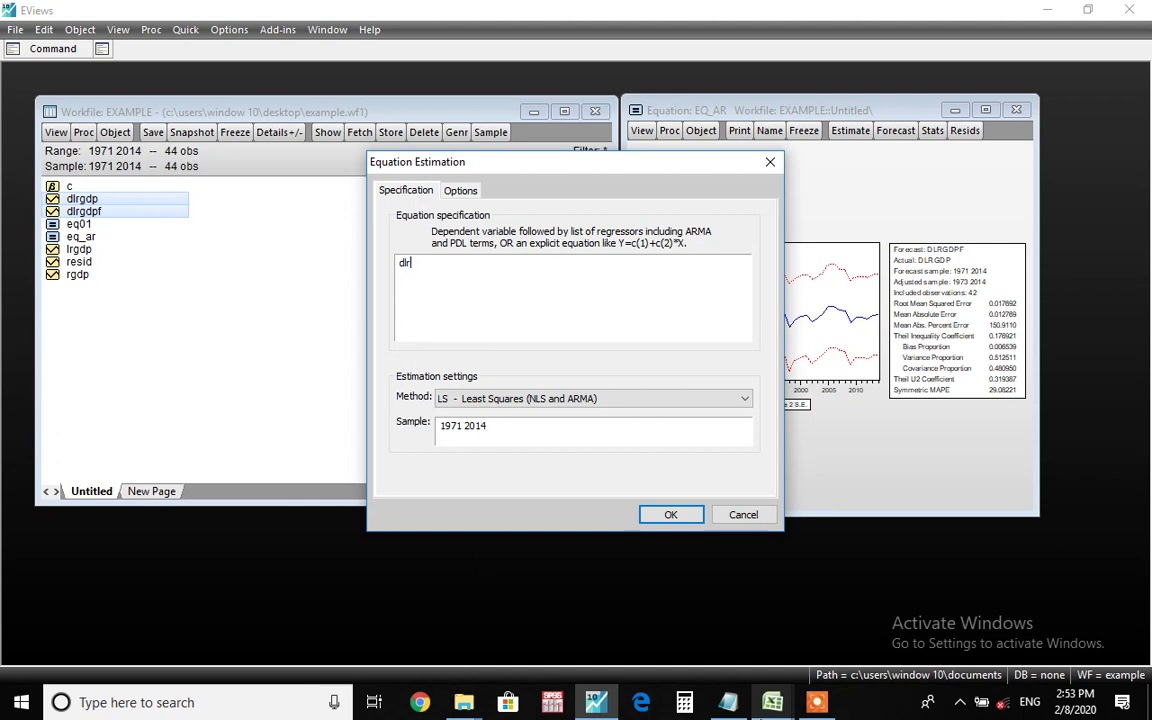
{"action": "key", "text": "BackSpace"}
{"action": "key", "text": "BackSpace"}
{"action": "type", "text": "(log(rgdp))"}
{"action": "type", "text": "c ar(1)"}
{"action": "key", "text": "Return"}
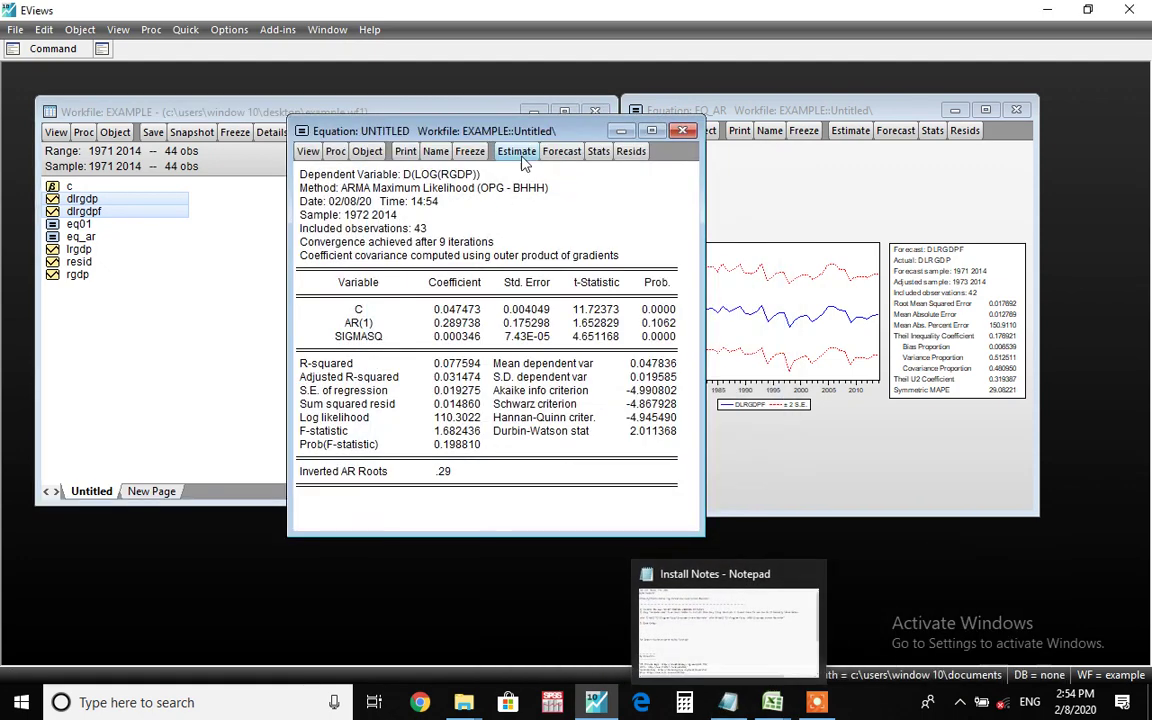
{"action": "left_click_drag", "start_coordinate": [538, 134], "coordinate": [420, 149]}
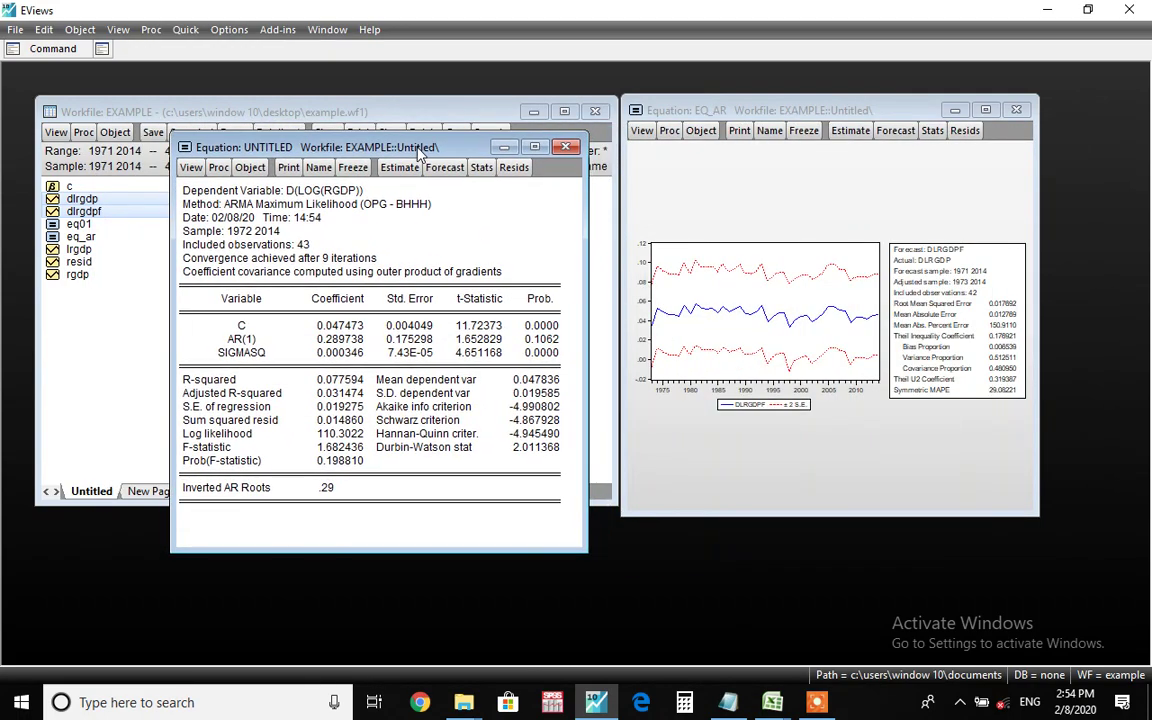
Step: Bring back the eq_ar estimation output and re-estimate the d(log(rgdp)) equation over the sample 1971 2012
{"action": "left_click", "coordinate": [932, 130]}
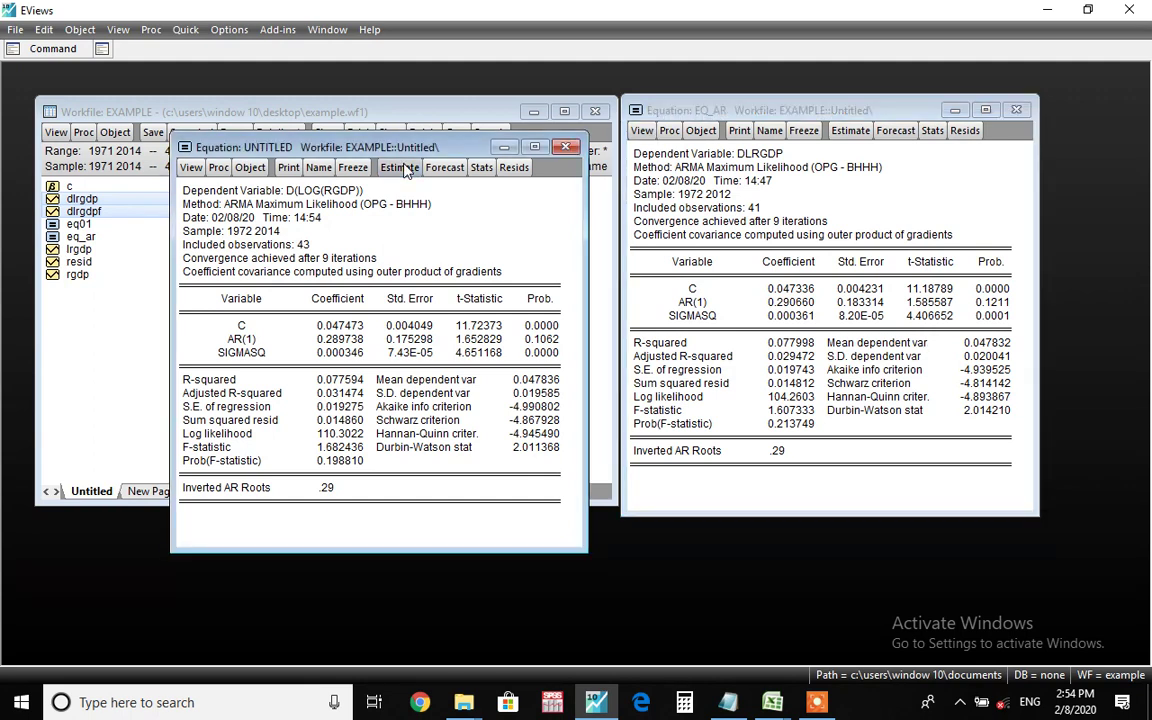
{"action": "left_click", "coordinate": [400, 168]}
{"action": "left_click", "coordinate": [298, 425]}
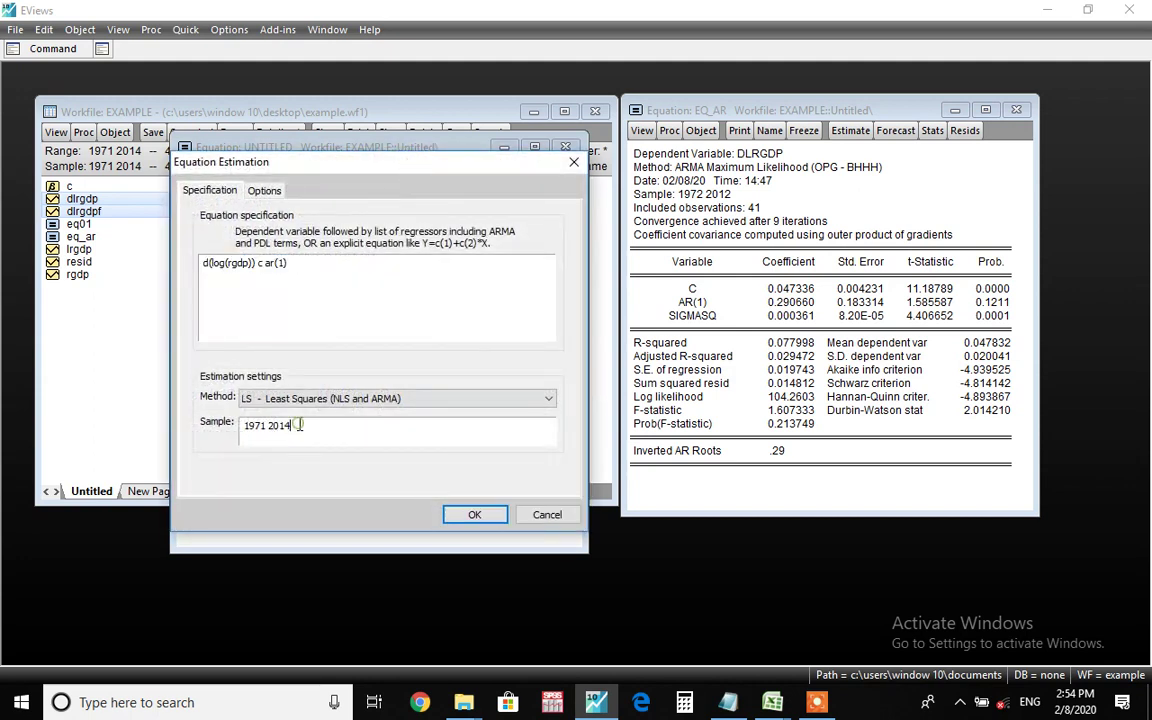
{"action": "key", "text": "BackSpace"}
{"action": "type", "text": "2"}
{"action": "key", "text": "Return"}
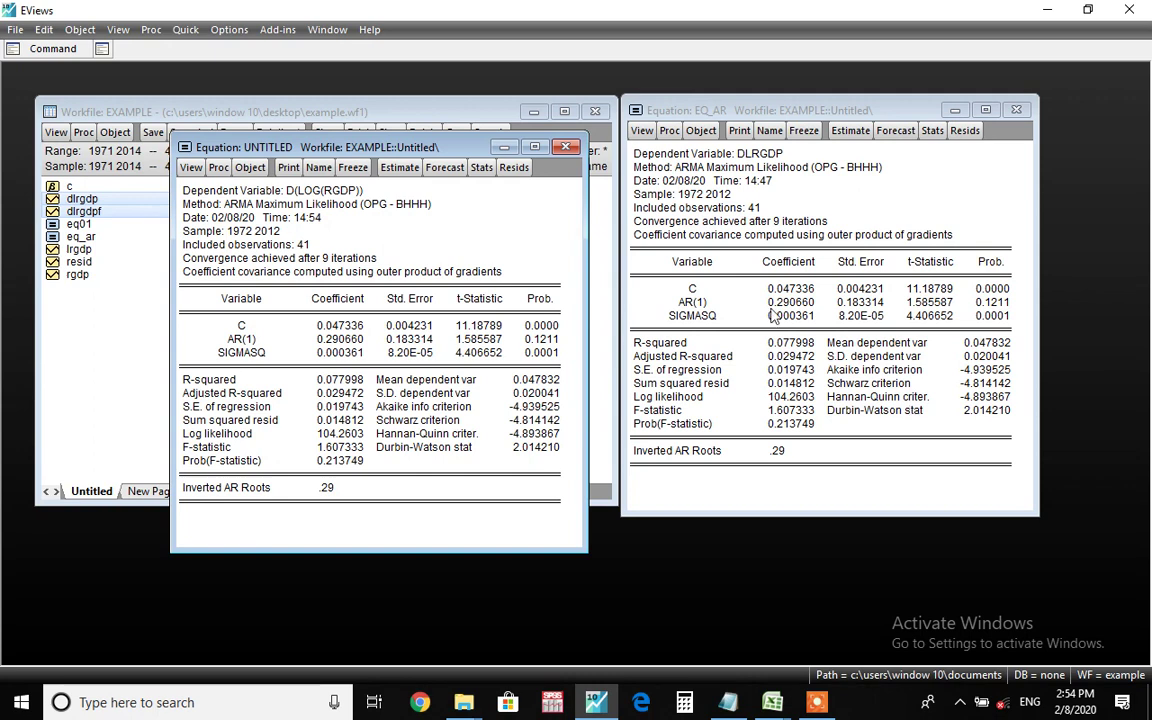
Step: Produce a static forecast of RGDP from the untitled equation as rgdpf over 1971 2014, with forecast graph and evaluation
{"action": "left_click", "coordinate": [445, 169]}
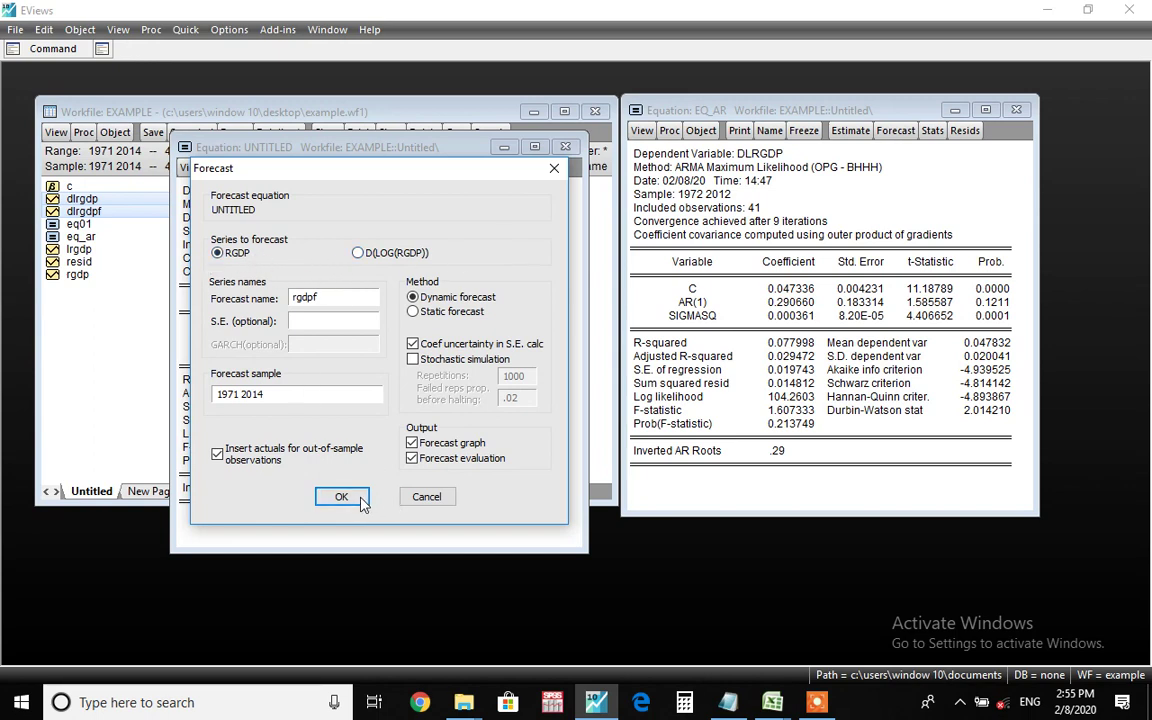
{"action": "left_click", "coordinate": [413, 311]}
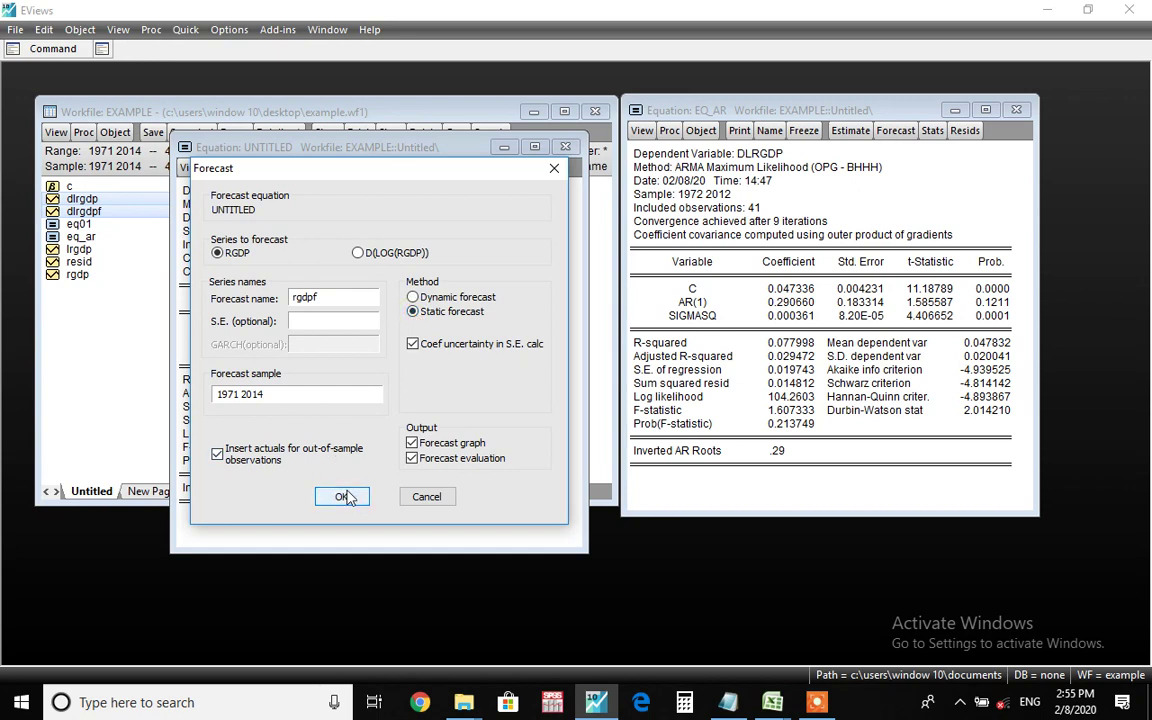
{"action": "left_click", "coordinate": [345, 496]}
{"action": "left_click", "coordinate": [118, 385]}
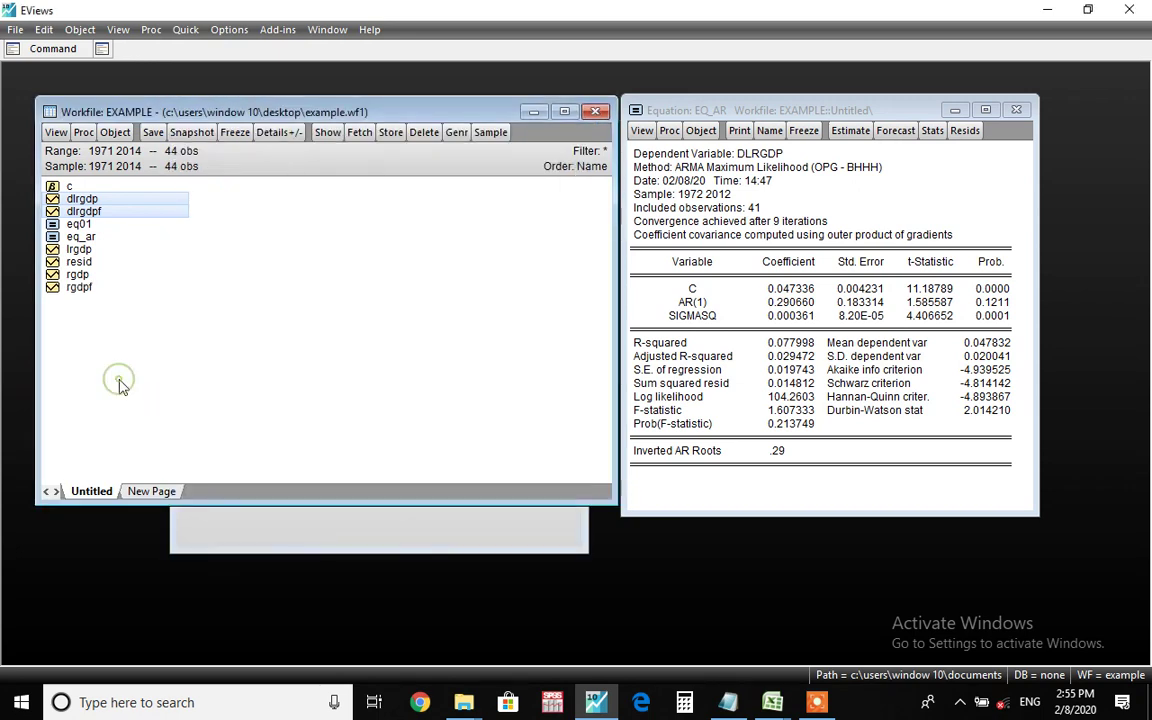
{"action": "left_click", "coordinate": [468, 535]}
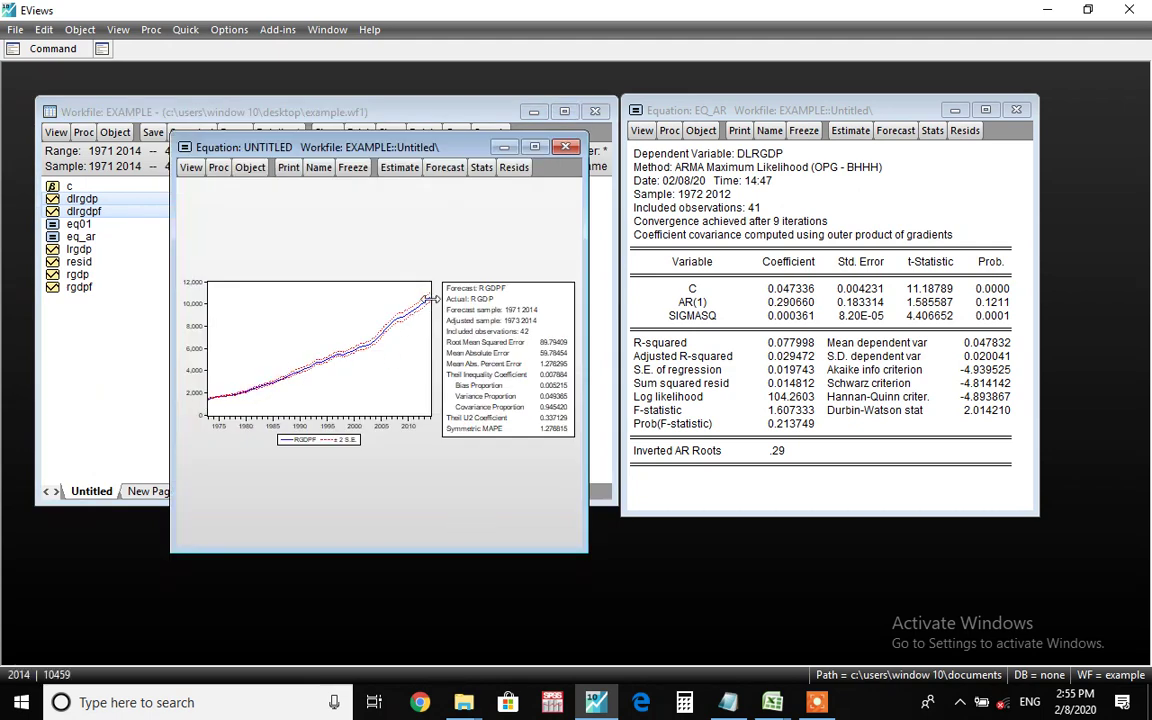
Step: Open rgdp and rgdpf together as a group and plot both series in a line graph
{"action": "left_click", "coordinate": [86, 276]}
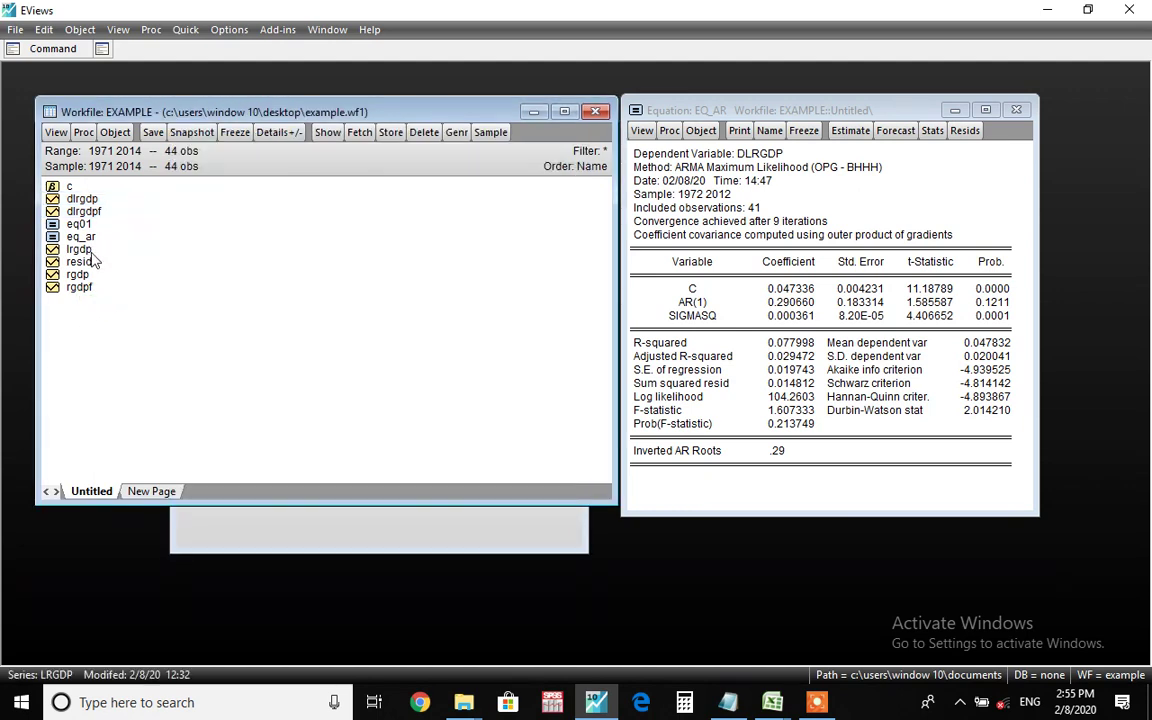
{"action": "left_click", "coordinate": [78, 275]}
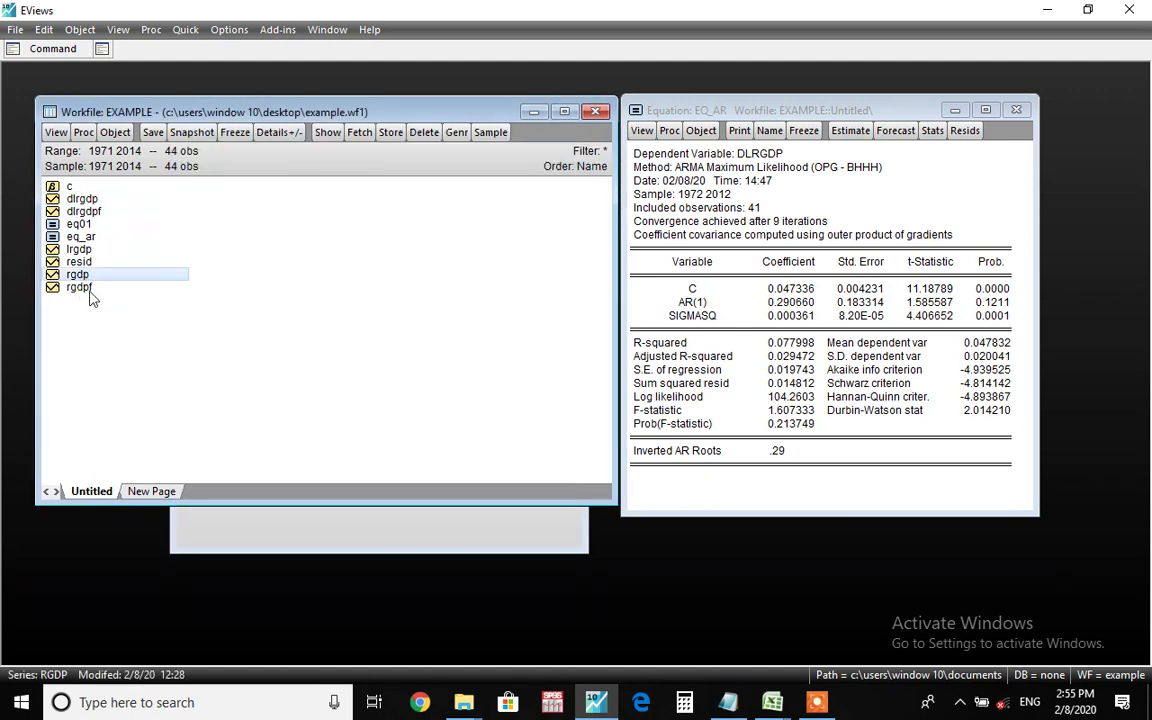
{"action": "left_click", "coordinate": [88, 288], "text": "ctrl"}
{"action": "right_click", "coordinate": [141, 290]}
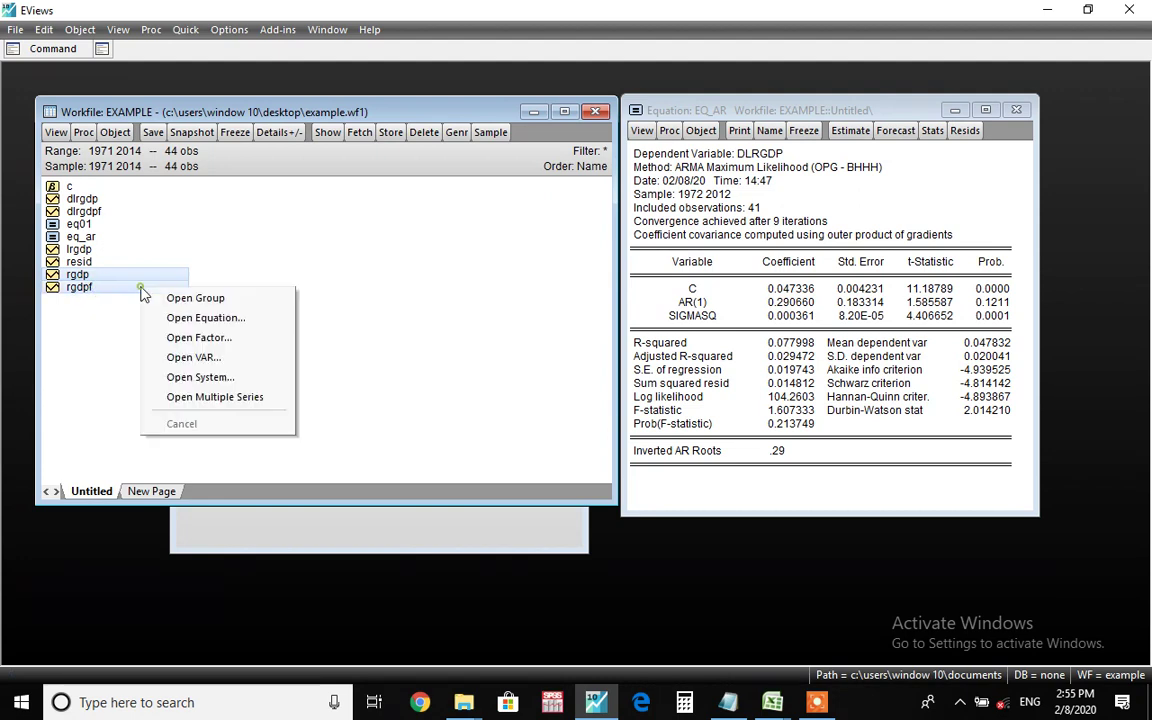
{"action": "left_click", "coordinate": [210, 297]}
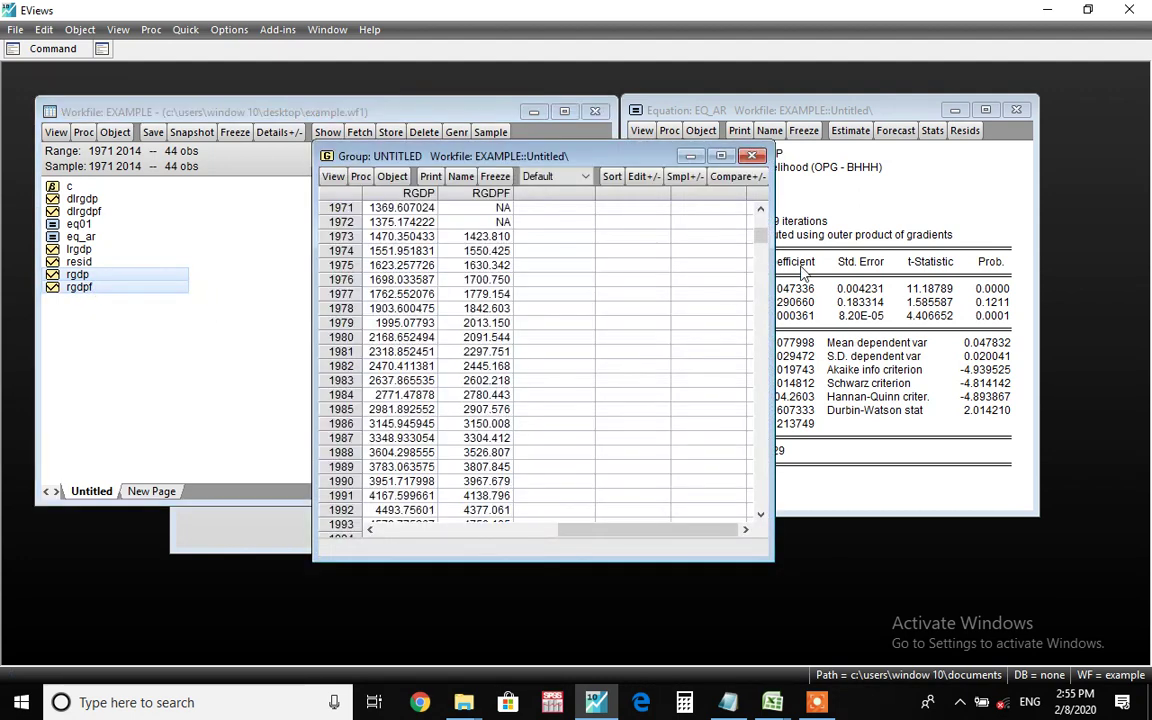
{"action": "left_click", "coordinate": [333, 176]}
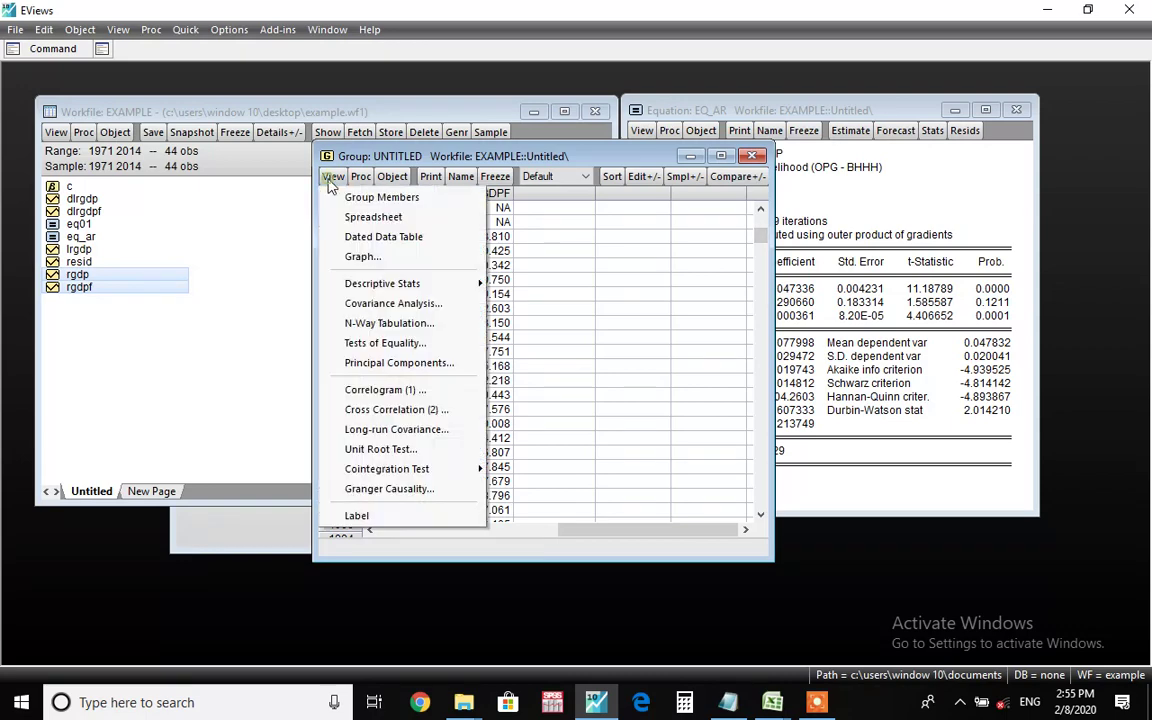
{"action": "left_click", "coordinate": [389, 256]}
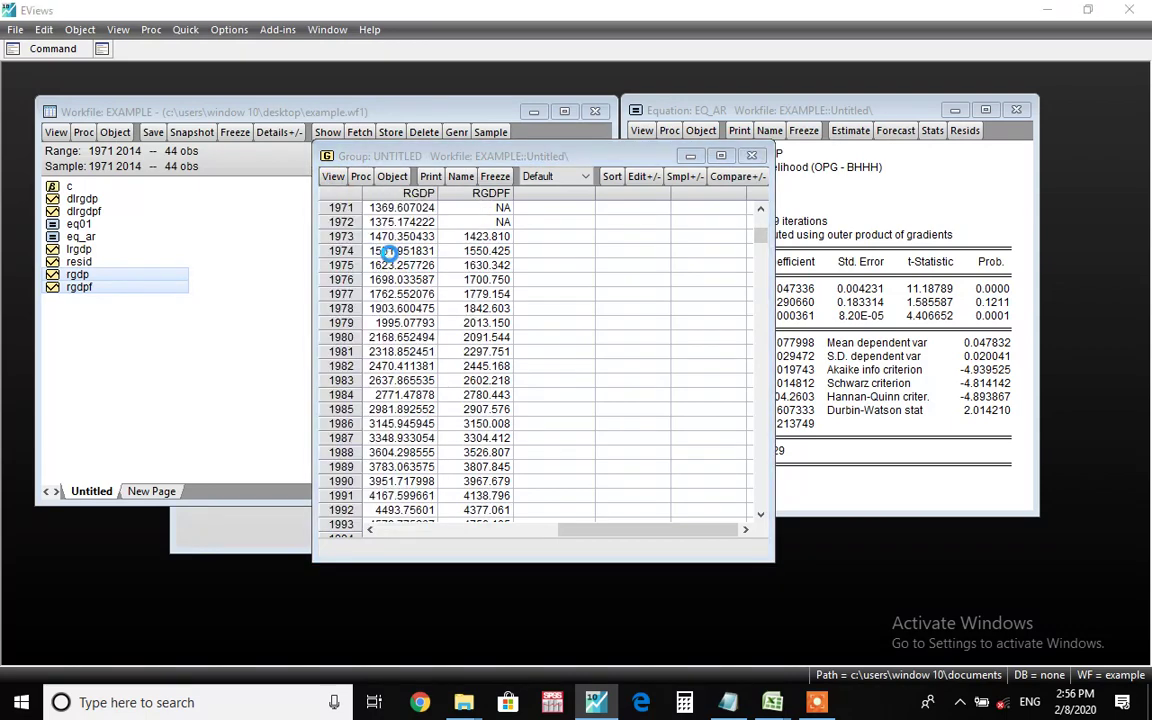
{"action": "left_click", "coordinate": [698, 514]}
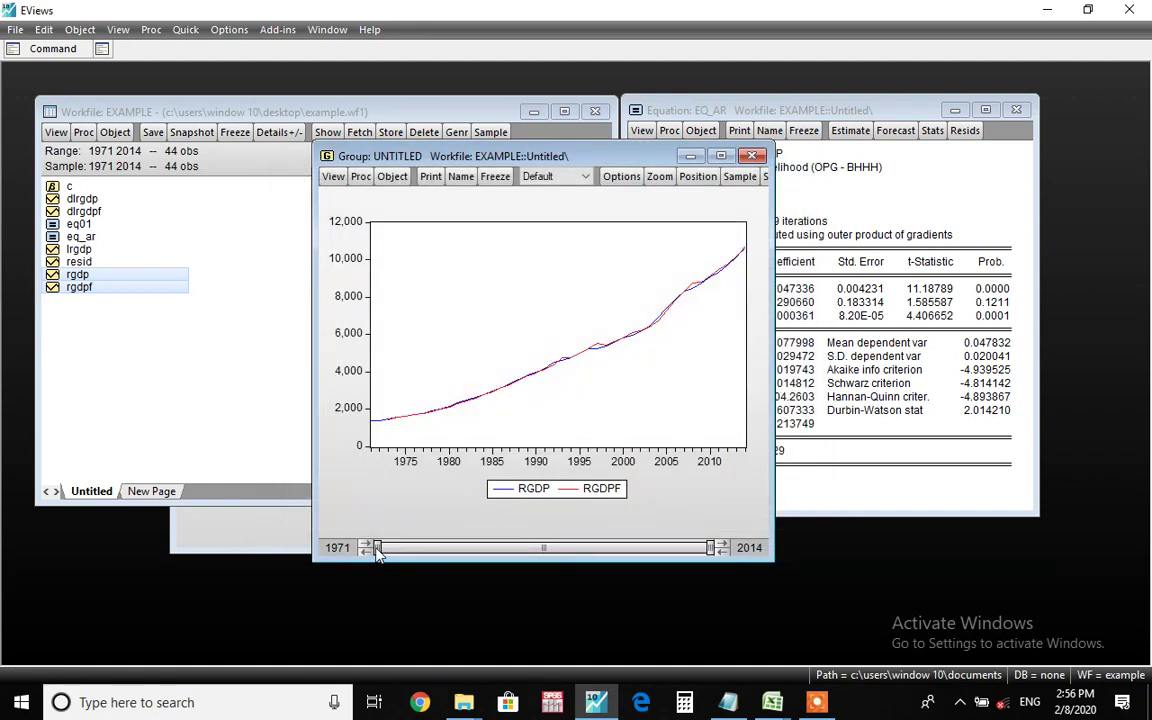
Step: Maximize the group graph and narrow its displayed range to 2012–2014 to compare RGDP with RGDPF
{"action": "left_click", "coordinate": [722, 157]}
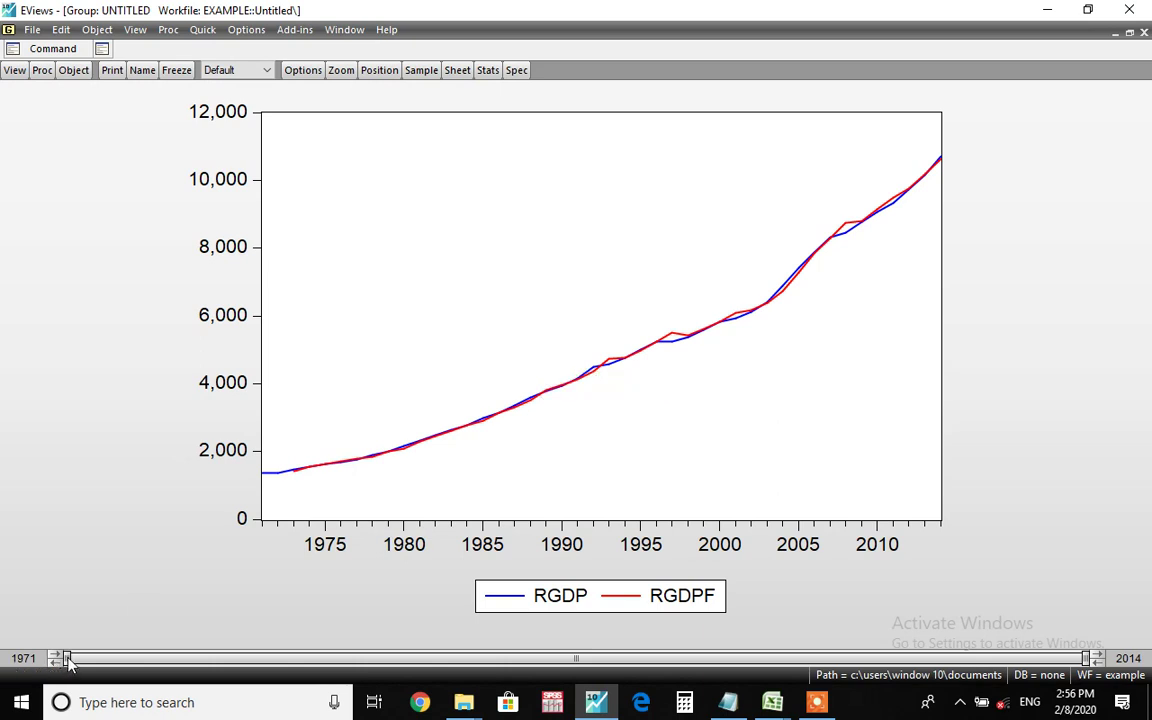
{"action": "left_click_drag", "start_coordinate": [67, 658], "coordinate": [725, 658]}
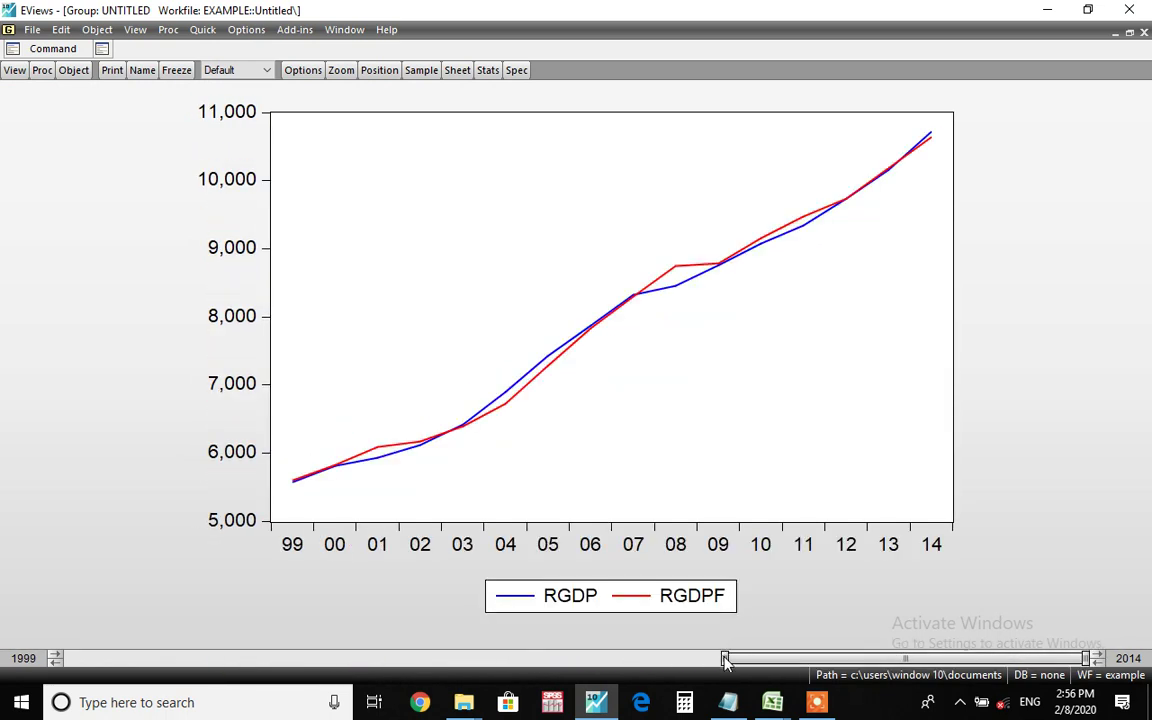
{"action": "left_click_drag", "start_coordinate": [727, 659], "coordinate": [945, 656]}
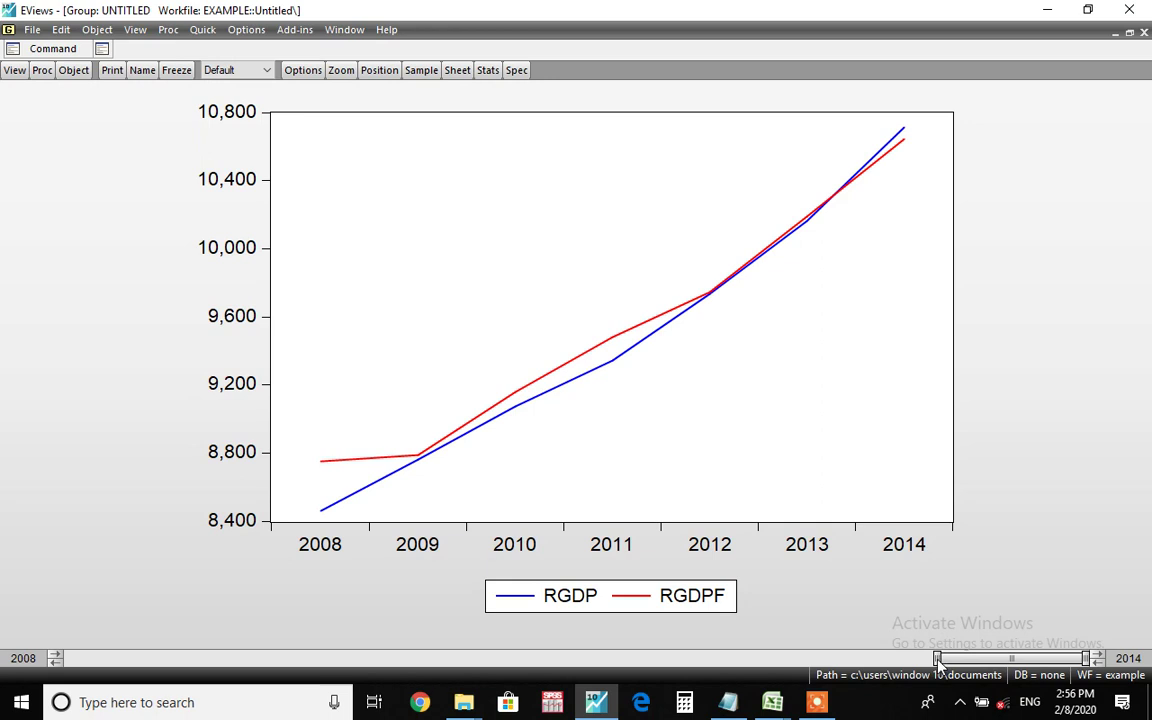
{"action": "left_click_drag", "start_coordinate": [940, 658], "coordinate": [1033, 656]}
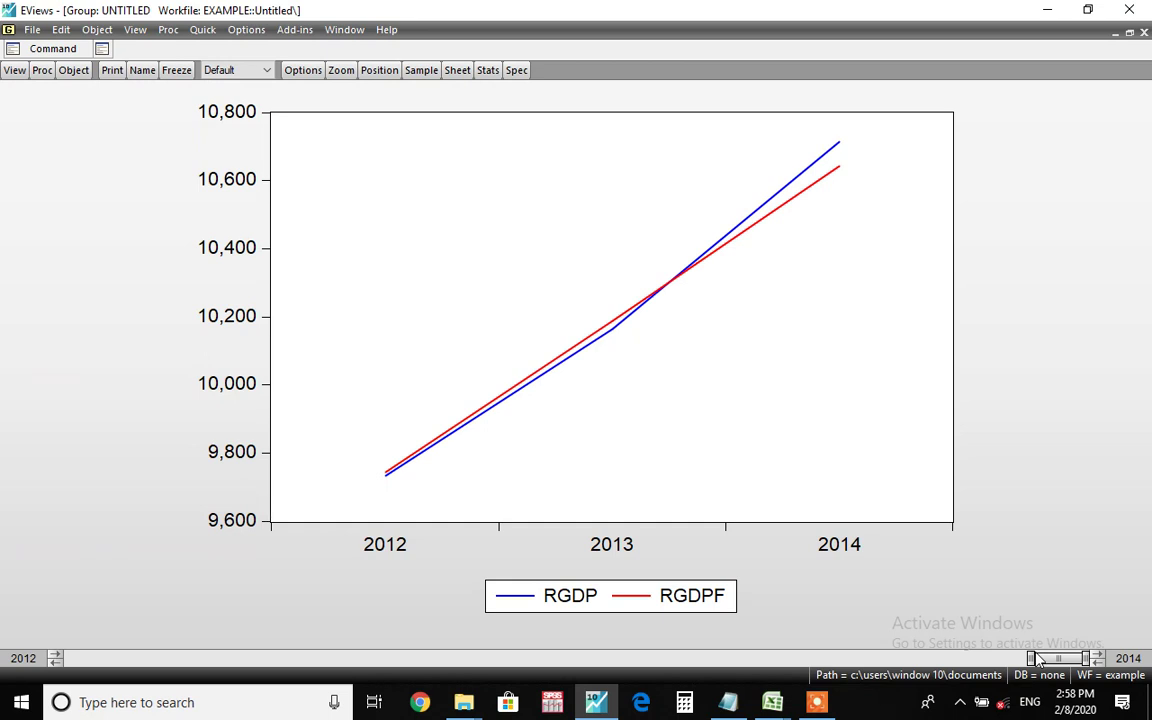
Step: Show the group as a spreadsheet and examine the 2013 and 2014 values of RGDP and RGDPF
{"action": "left_click", "coordinate": [14, 71]}
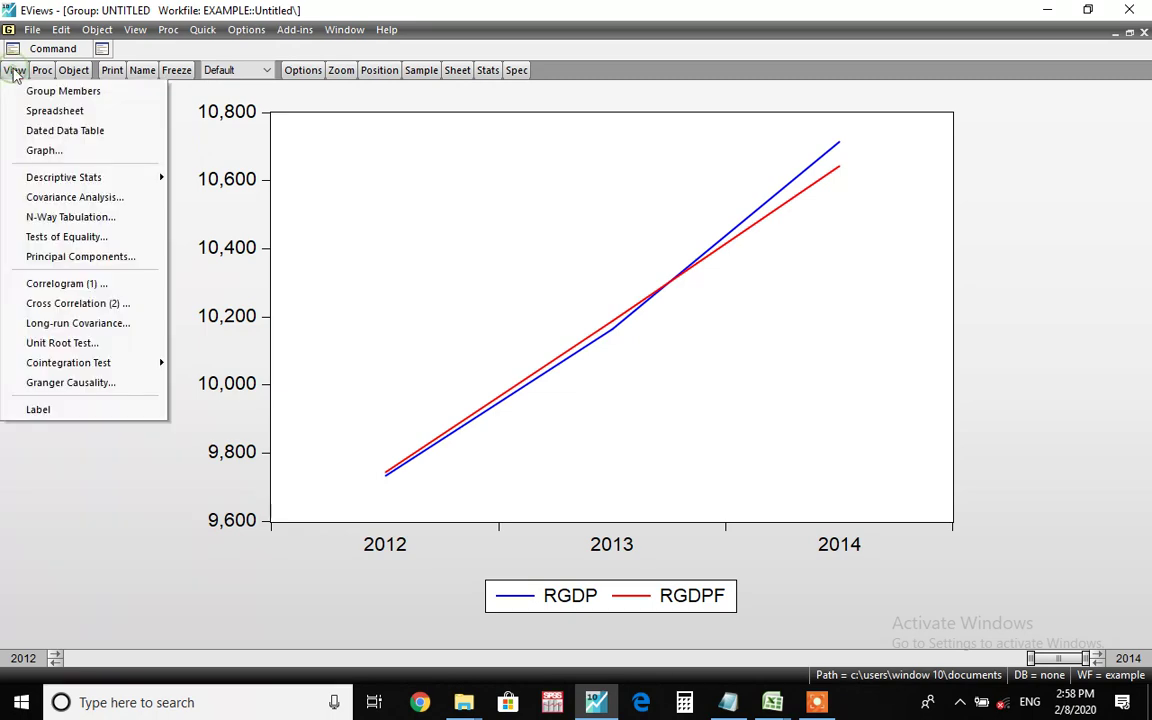
{"action": "left_click", "coordinate": [54, 111]}
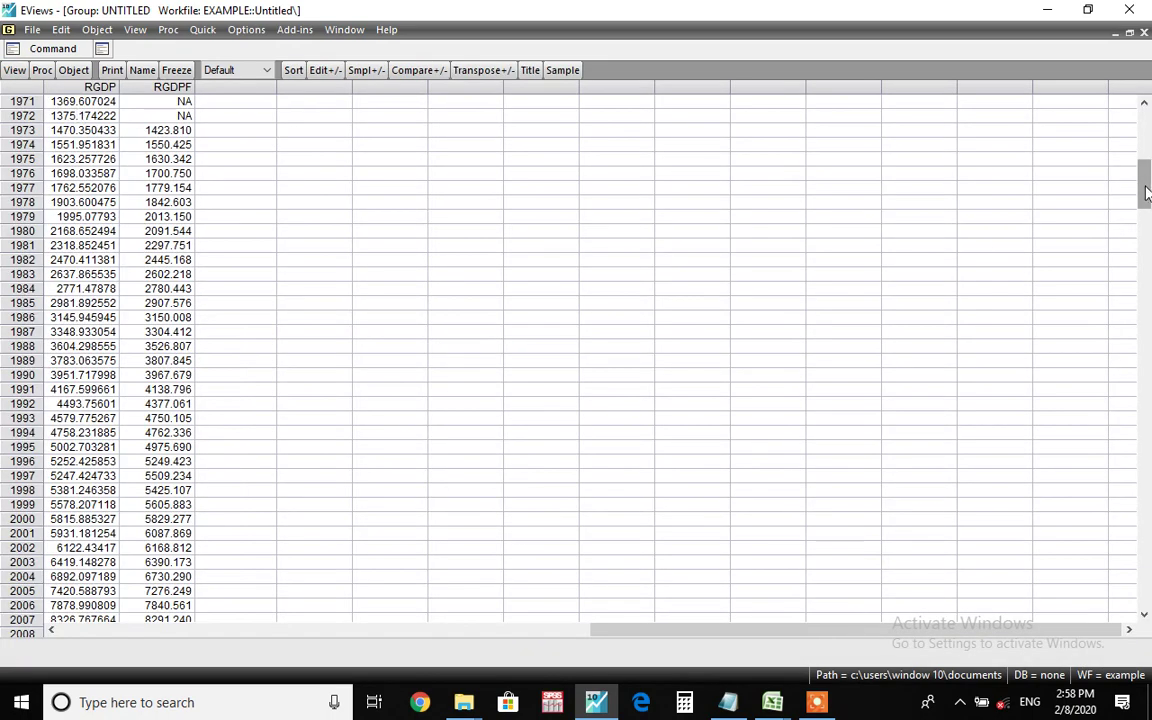
{"action": "left_click_drag", "start_coordinate": [1146, 192], "coordinate": [1148, 590]}
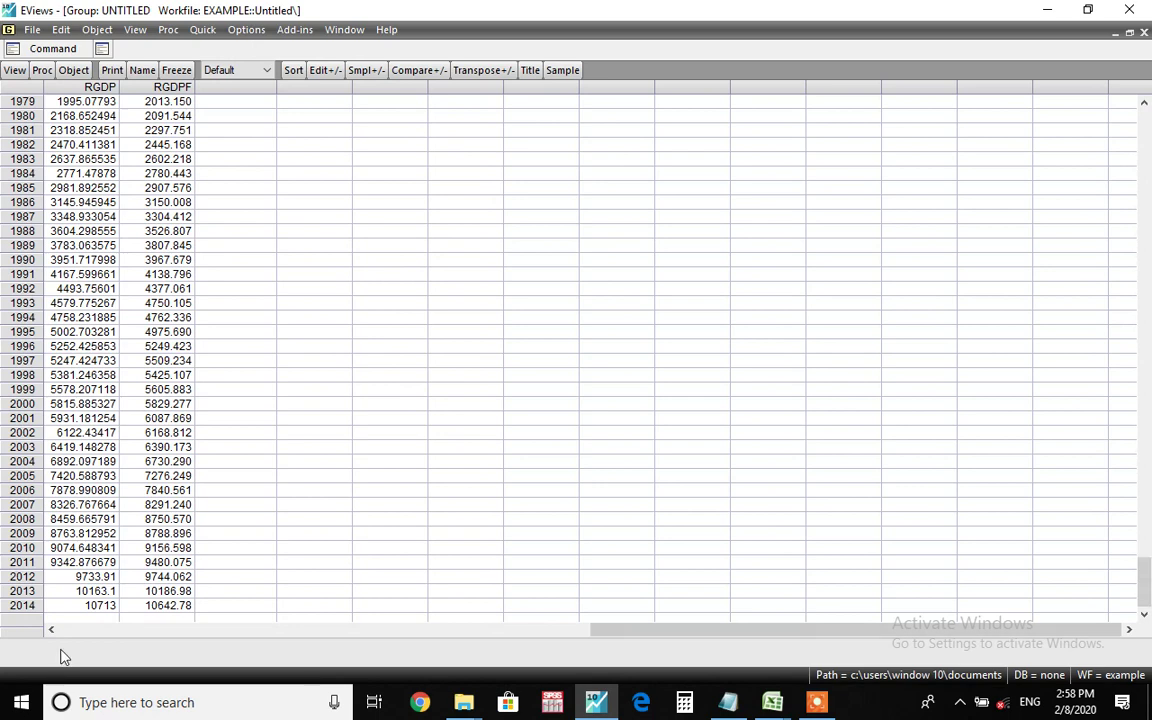
{"action": "left_click", "coordinate": [95, 593]}
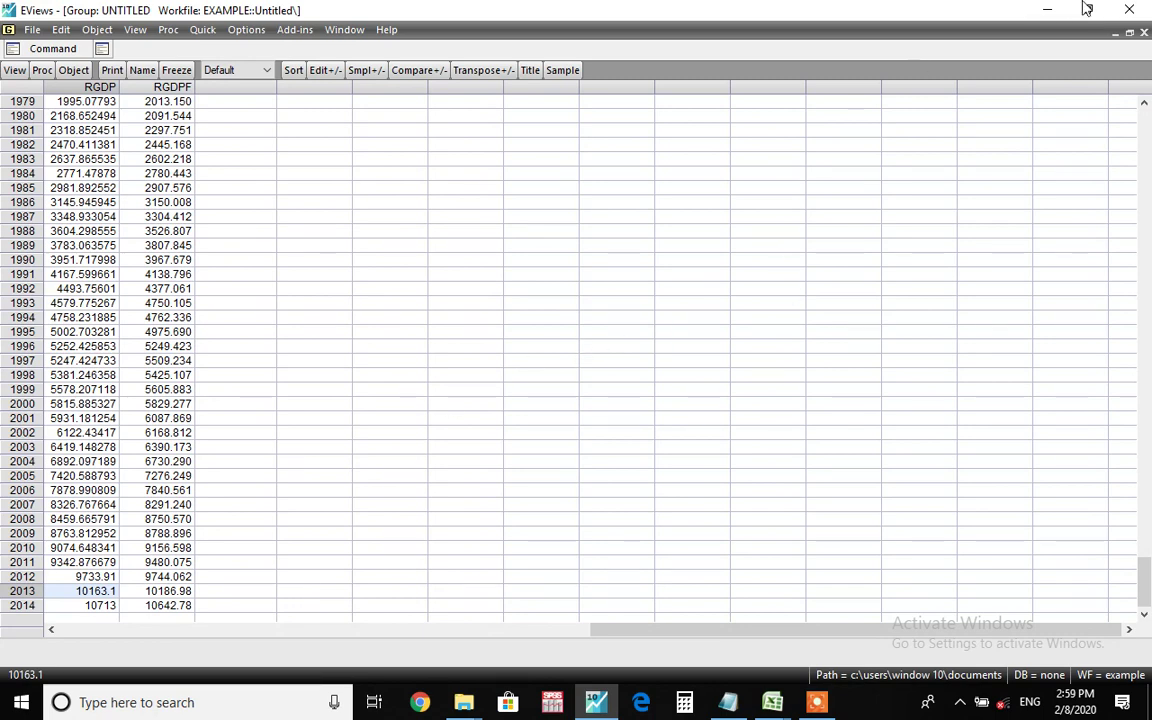
Step: Restore the group window to its normal size and delete the untitled group
{"action": "left_click", "coordinate": [1130, 34]}
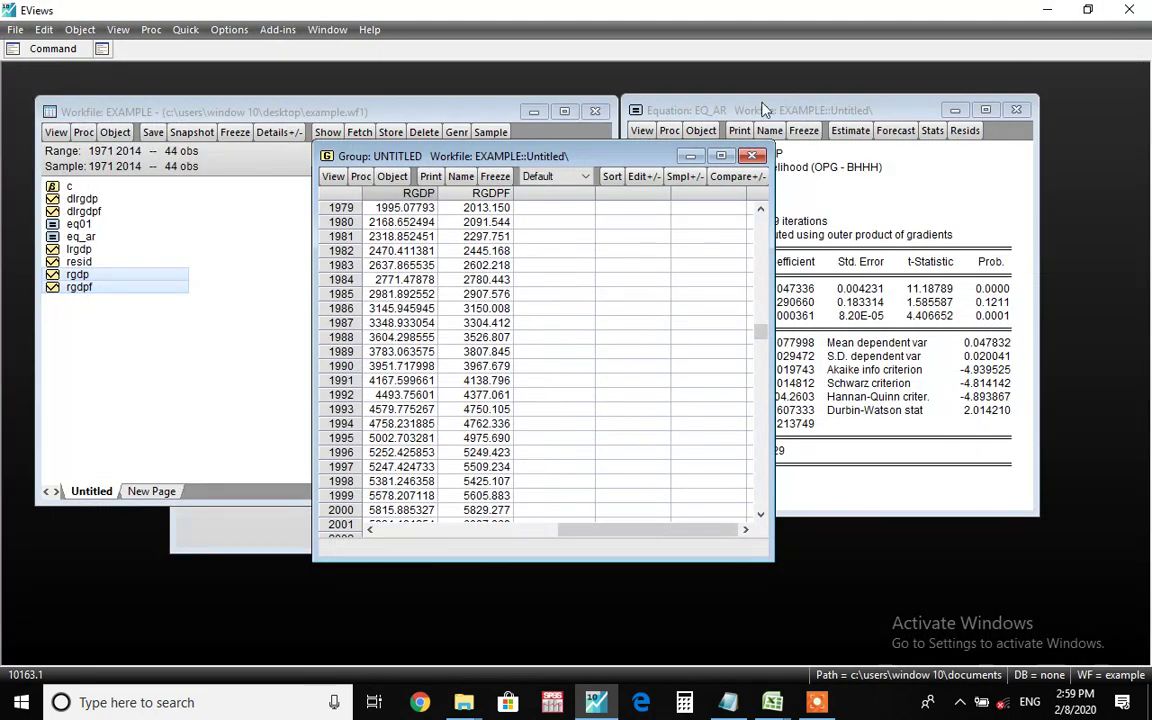
{"action": "left_click_drag", "start_coordinate": [603, 160], "coordinate": [758, 205]}
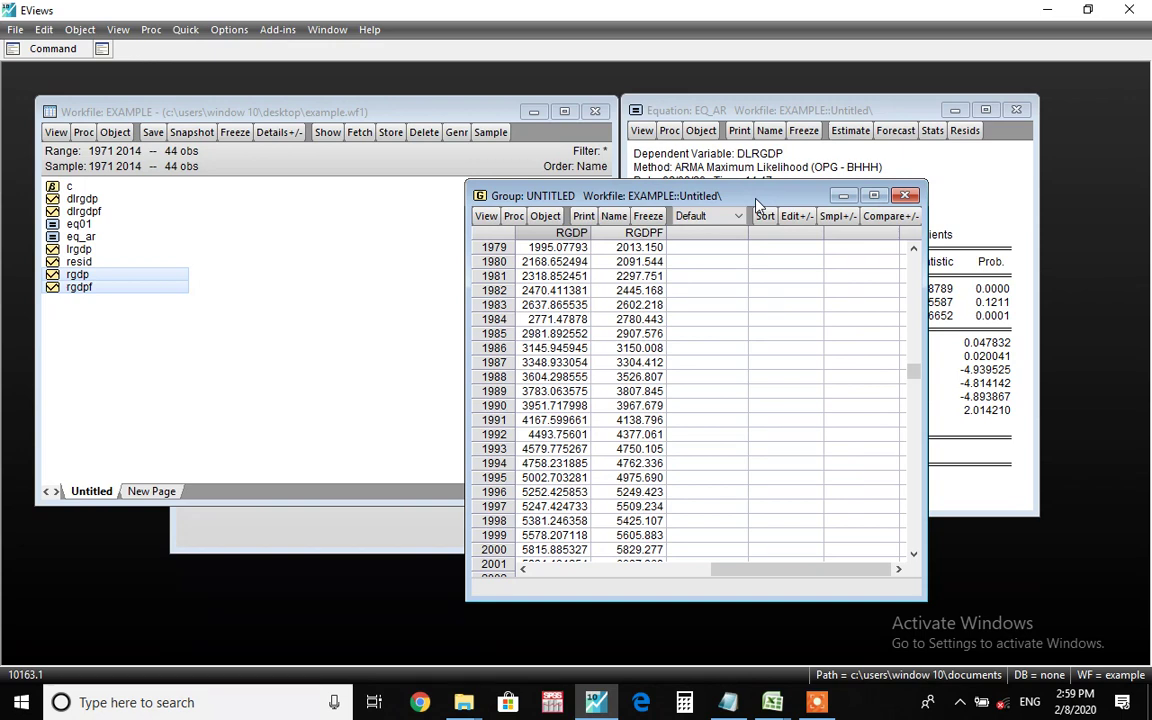
{"action": "left_click", "coordinate": [907, 195]}
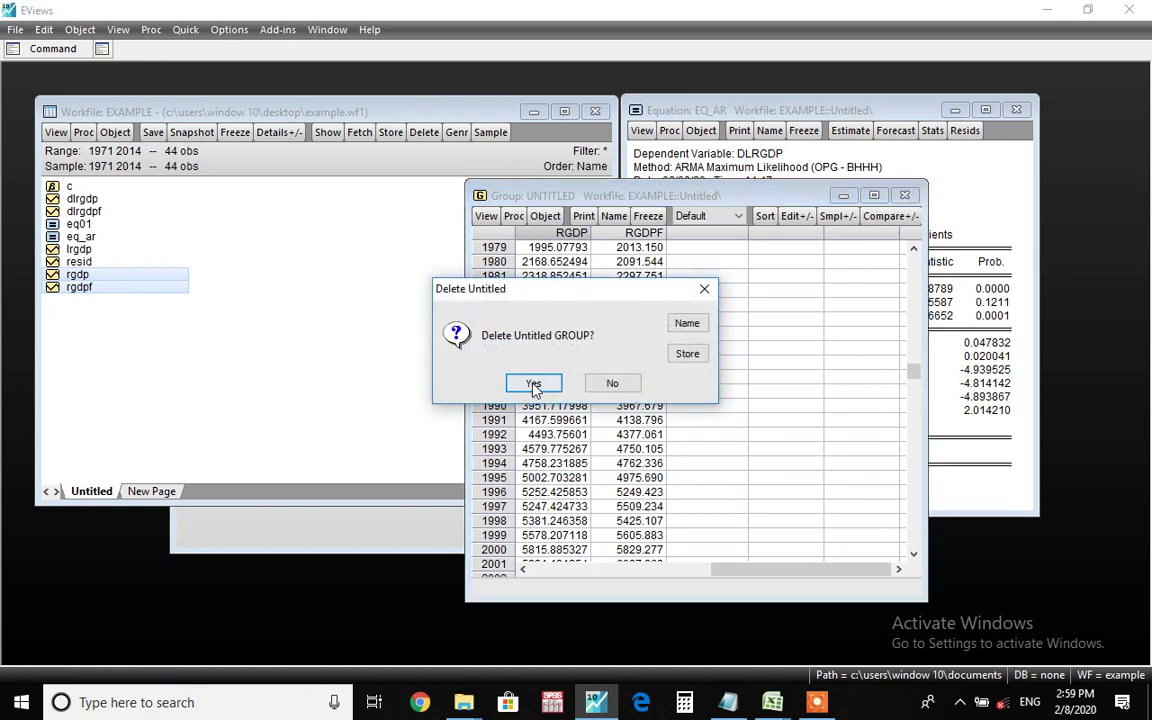
{"action": "left_click", "coordinate": [533, 385]}
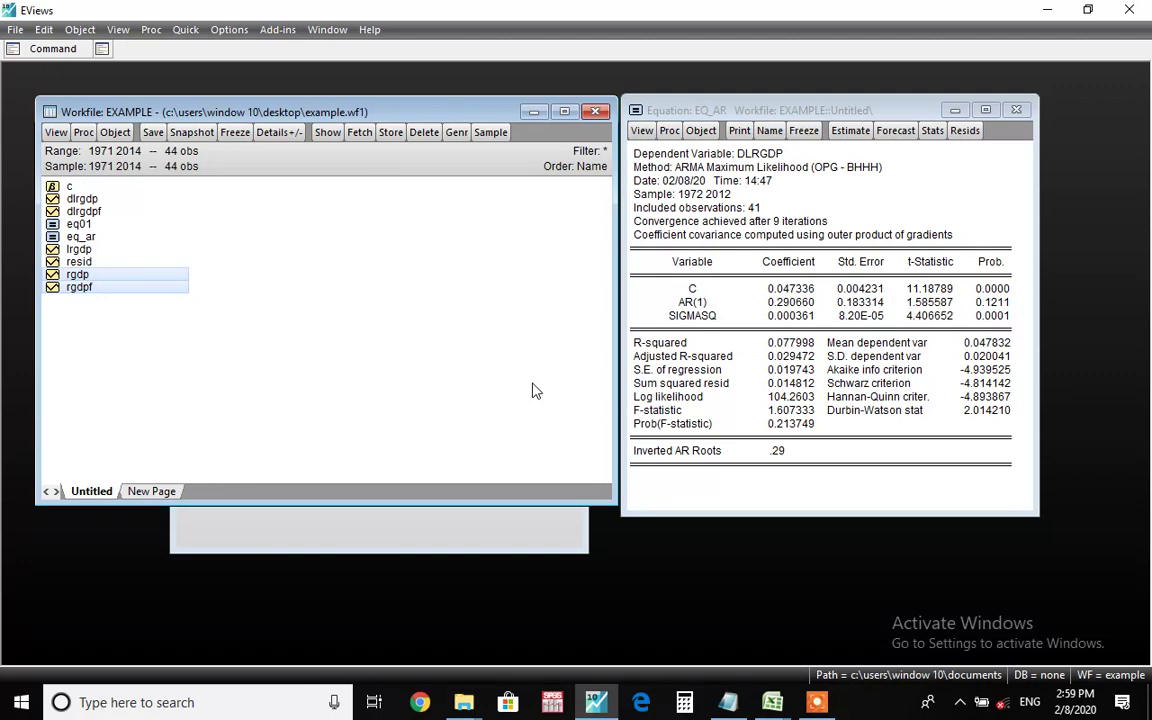
Step: Switch to the Data_Workshop_UoP workbook in Excel and create a new blank workbook
{"action": "mouse_move", "coordinate": [772, 702]}
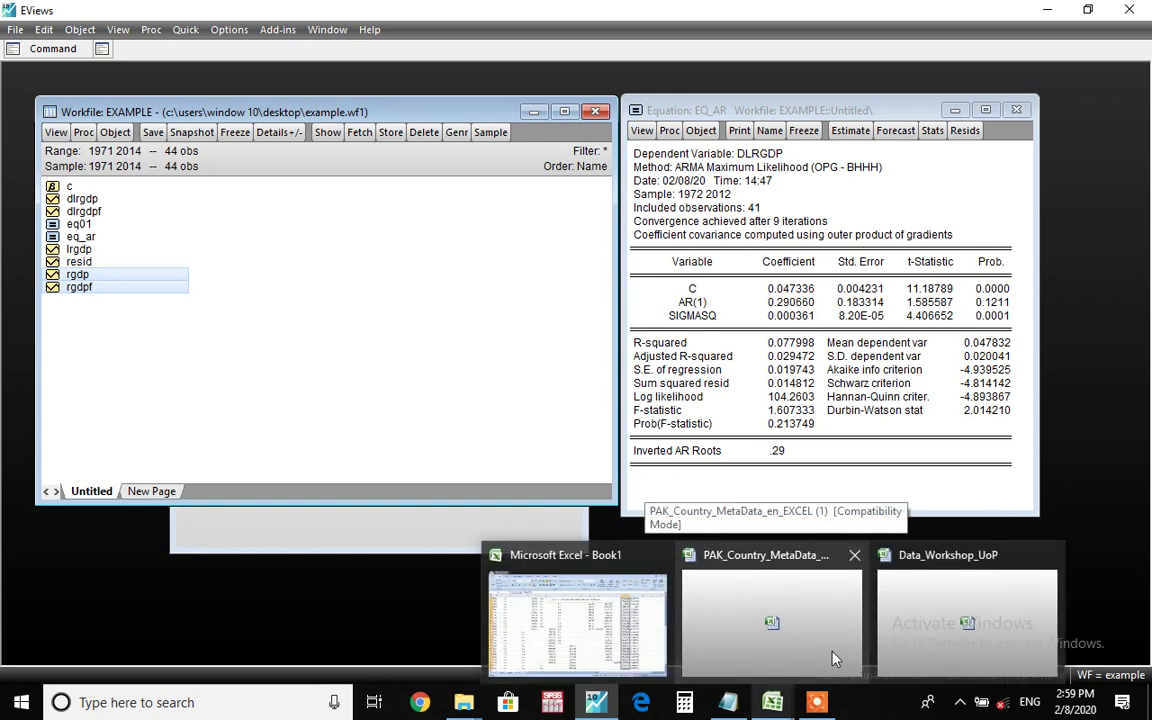
{"action": "left_click", "coordinate": [912, 640]}
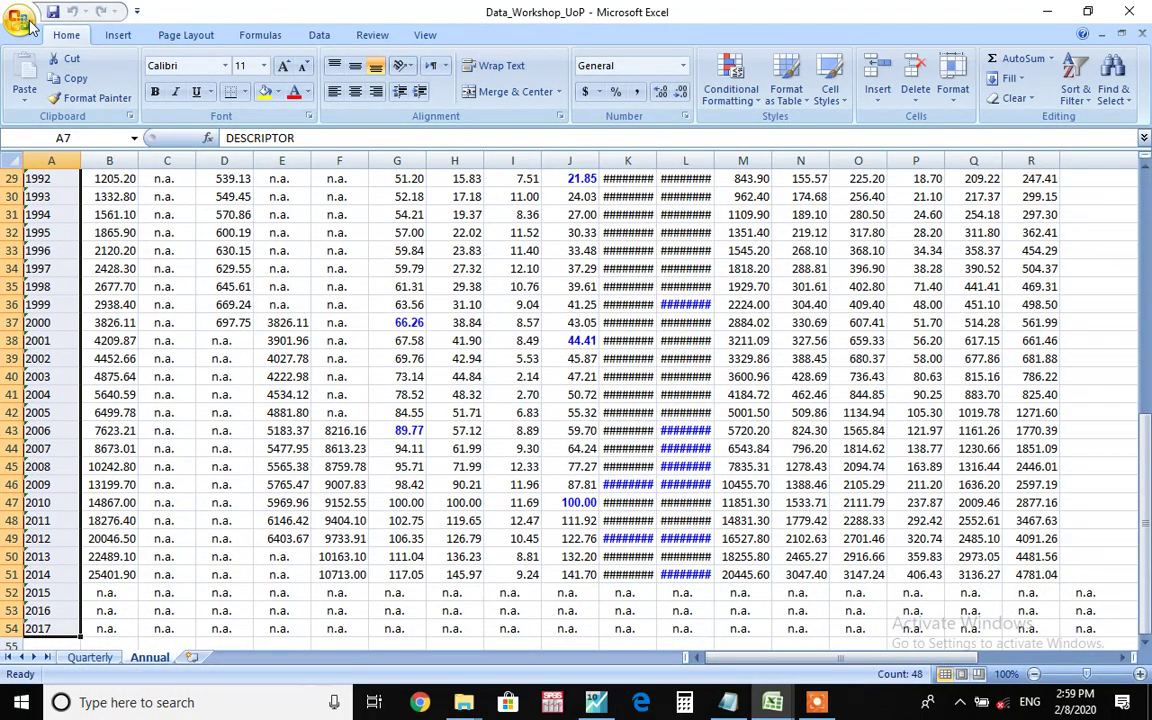
{"action": "left_click", "coordinate": [26, 22]}
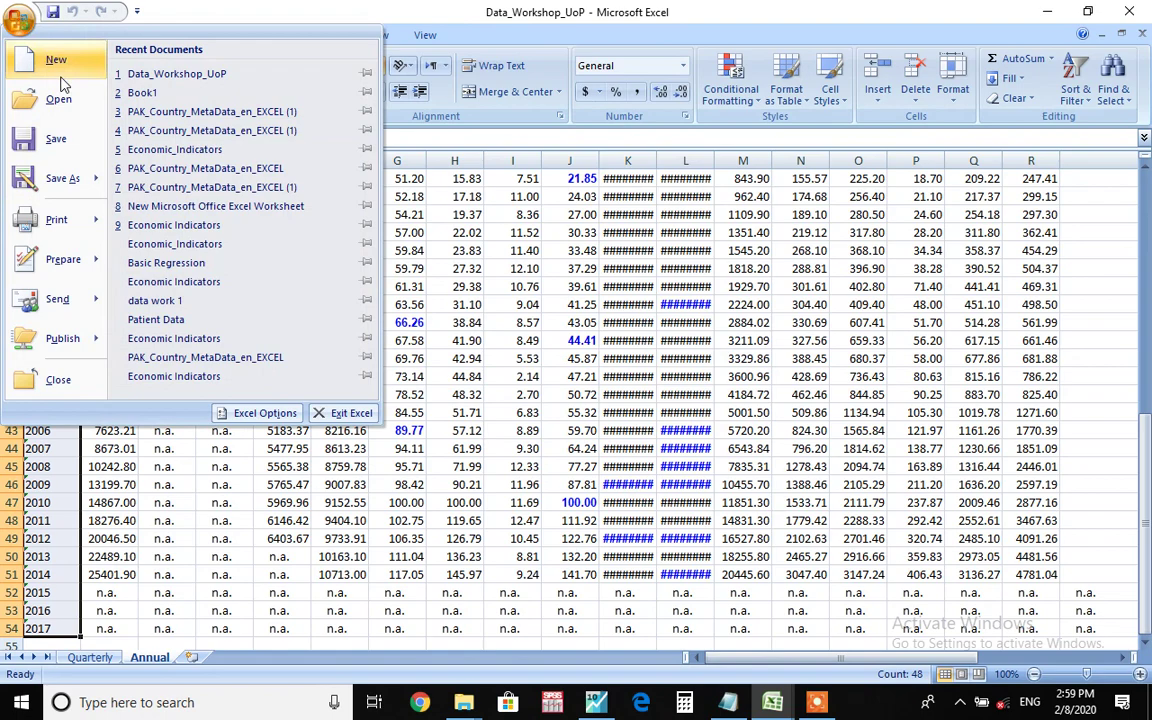
{"action": "left_click", "coordinate": [58, 64]}
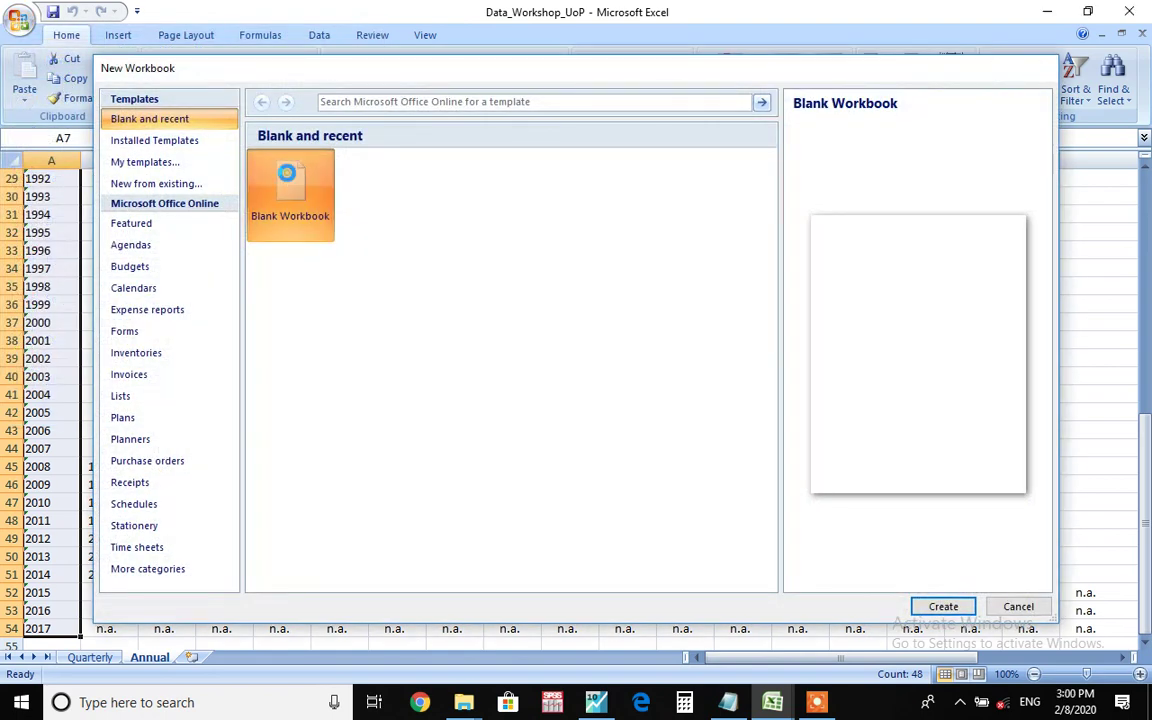
{"action": "double_click", "coordinate": [287, 174]}
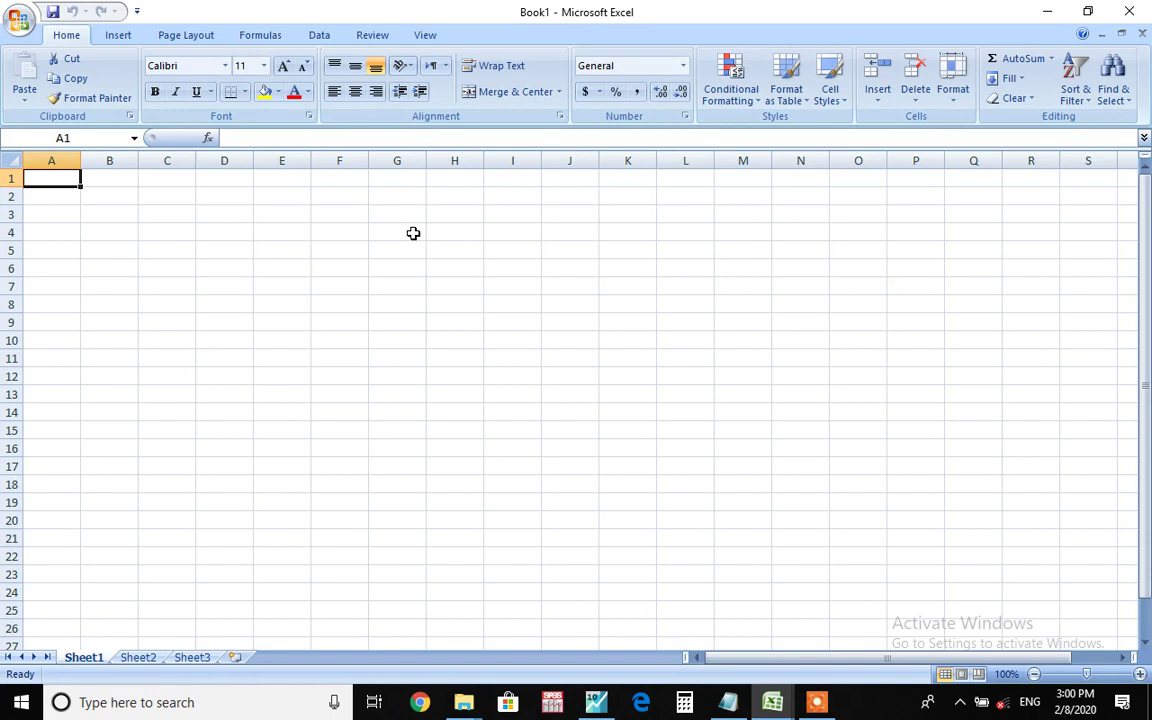
Step: Switch back to EViews, close the eq_ar window and move the untitled equation window clear of the workfile
{"action": "key", "text": "alt+Tab"}
{"action": "key", "text": "alt+Tab"}
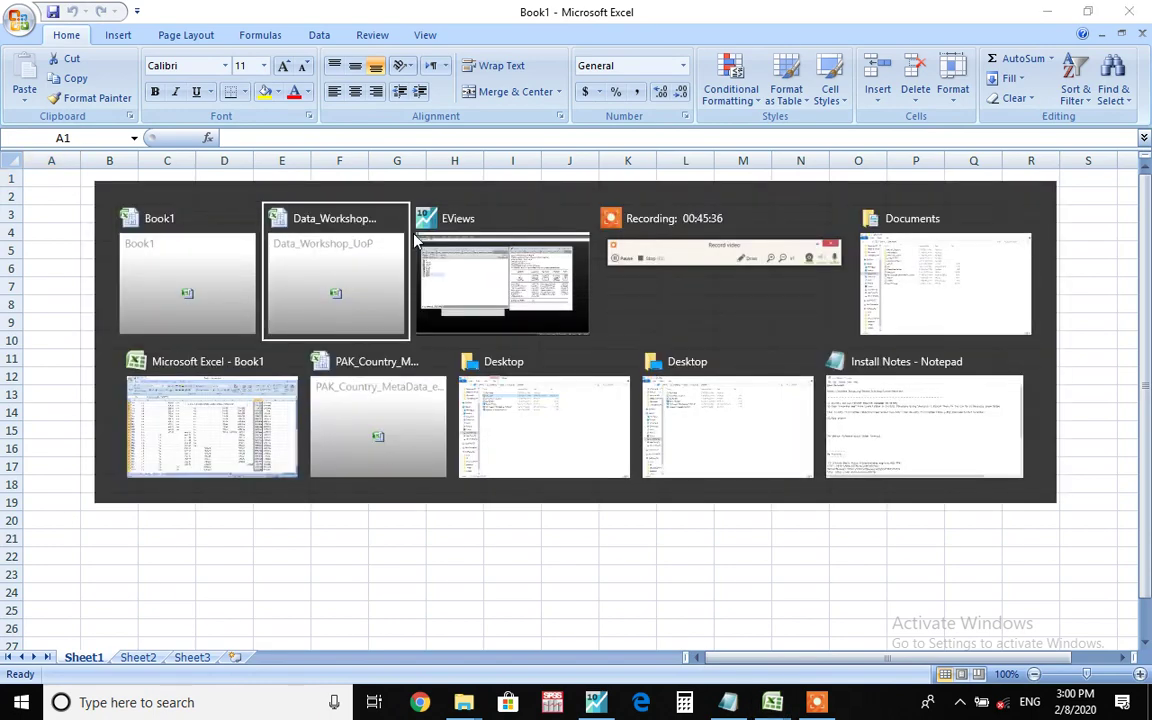
{"action": "key", "text": "alt+Tab"}
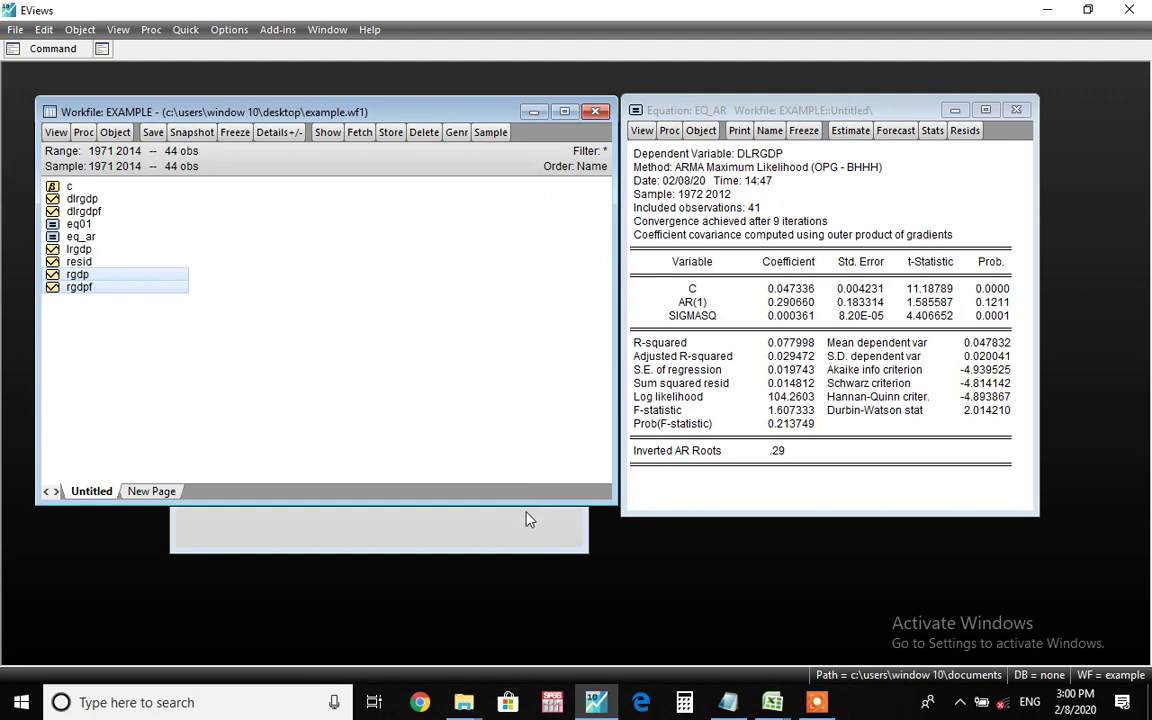
{"action": "left_click", "coordinate": [1013, 113]}
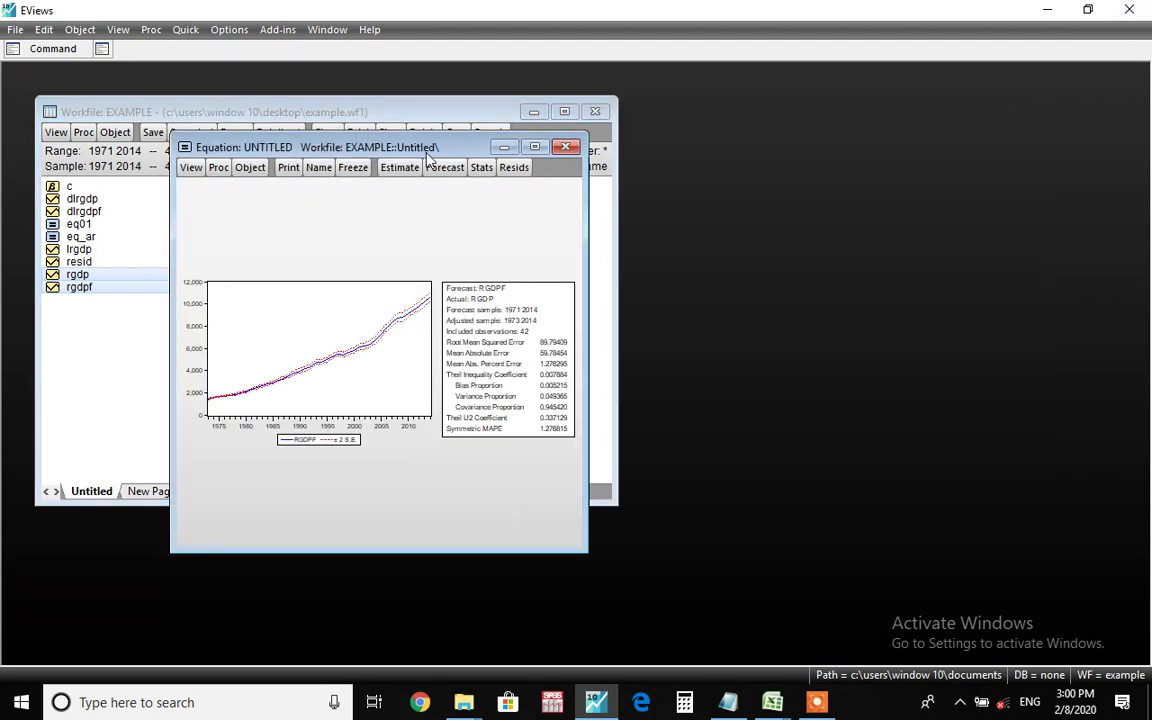
{"action": "left_click_drag", "start_coordinate": [429, 153], "coordinate": [905, 135]}
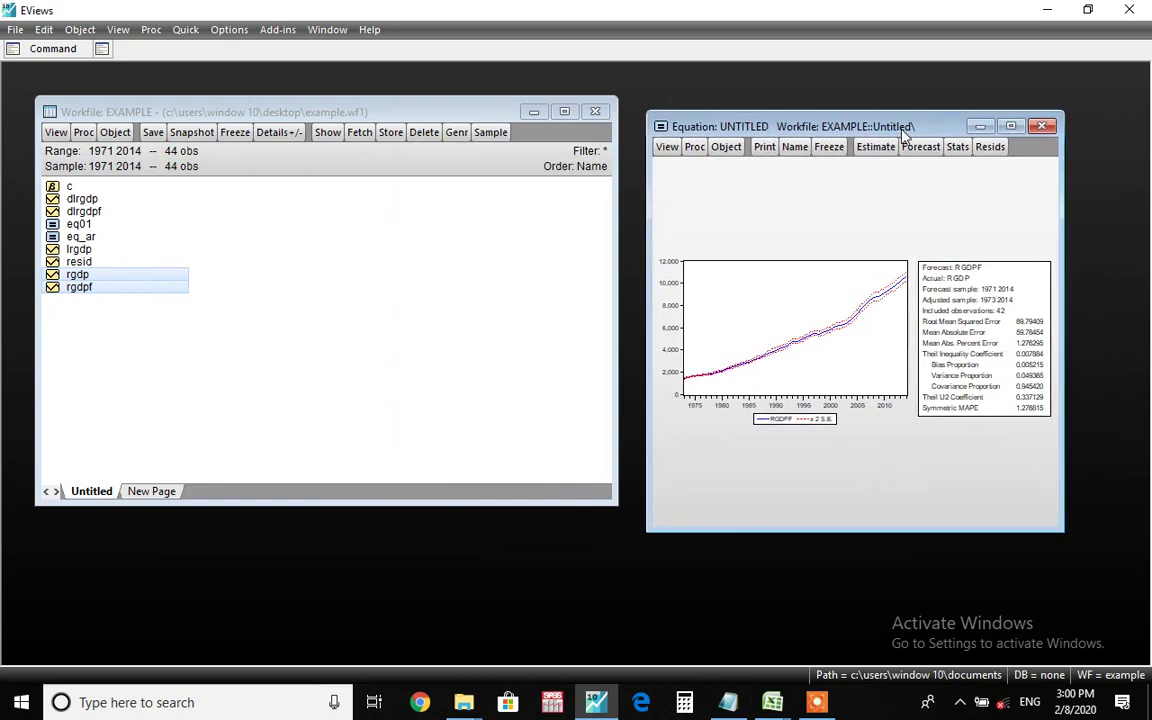
Step: Re-estimate the d(log(rgdp)) c ar(1) equation over the sample 1971 2007
{"action": "left_click", "coordinate": [875, 150]}
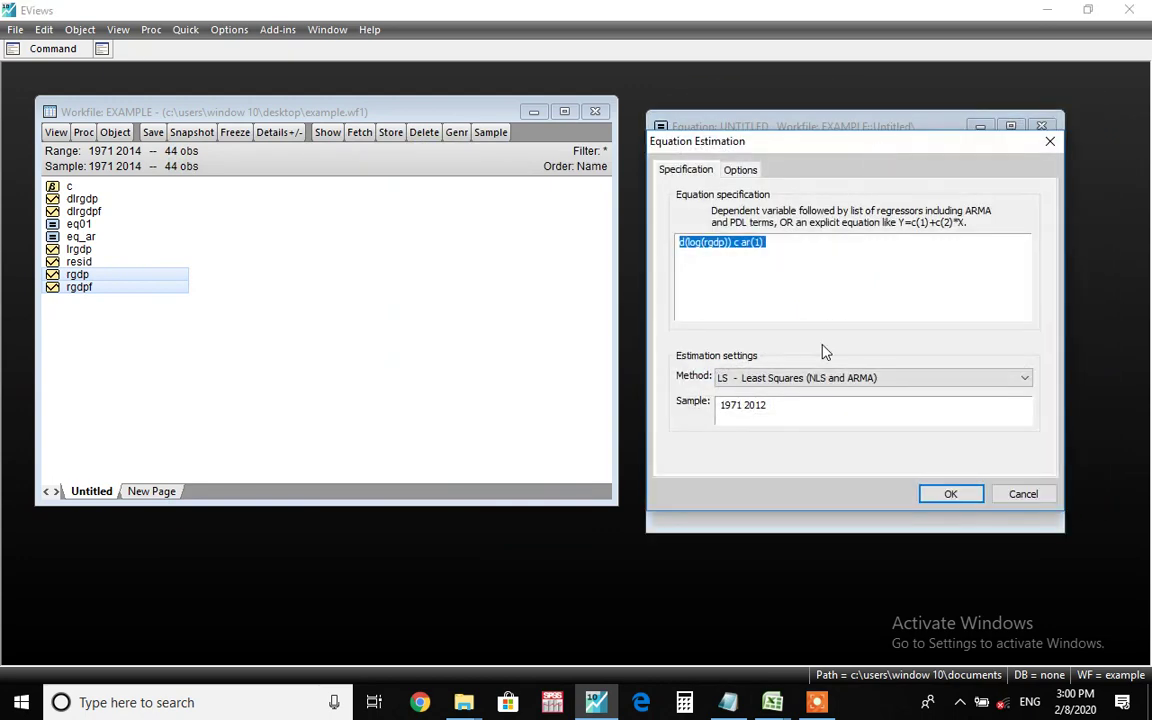
{"action": "left_click", "coordinate": [792, 414]}
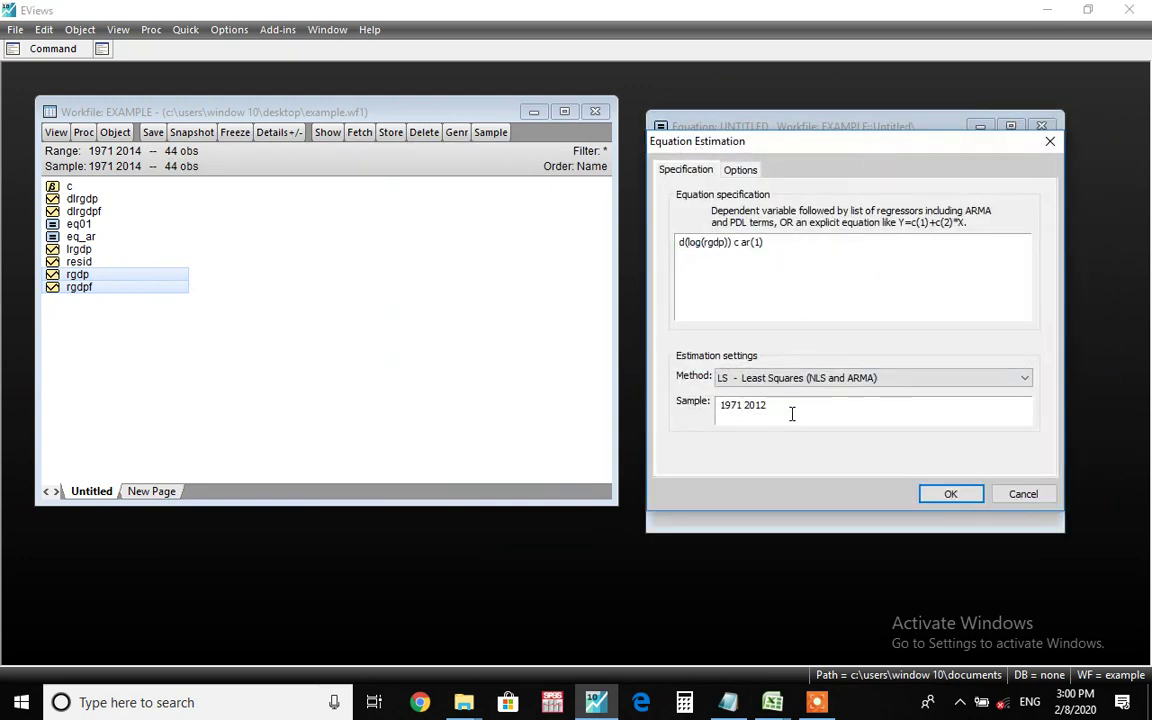
{"action": "key", "text": "BackSpace"}
{"action": "key", "text": "BackSpace"}
{"action": "type", "text": "07"}
{"action": "key", "text": "Return"}
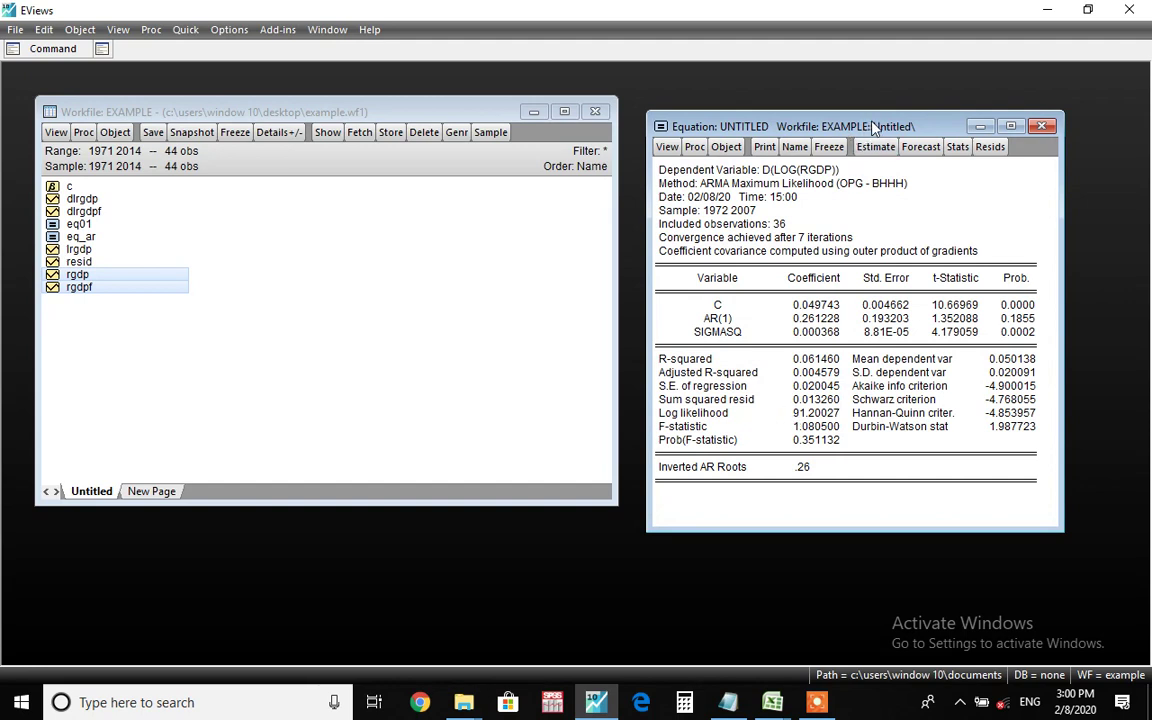
Step: Run a static forecast of RGDP into the series rgdpf over the forecast sample 1971 2014, using the equation estimated through 2007
{"action": "left_click", "coordinate": [920, 146]}
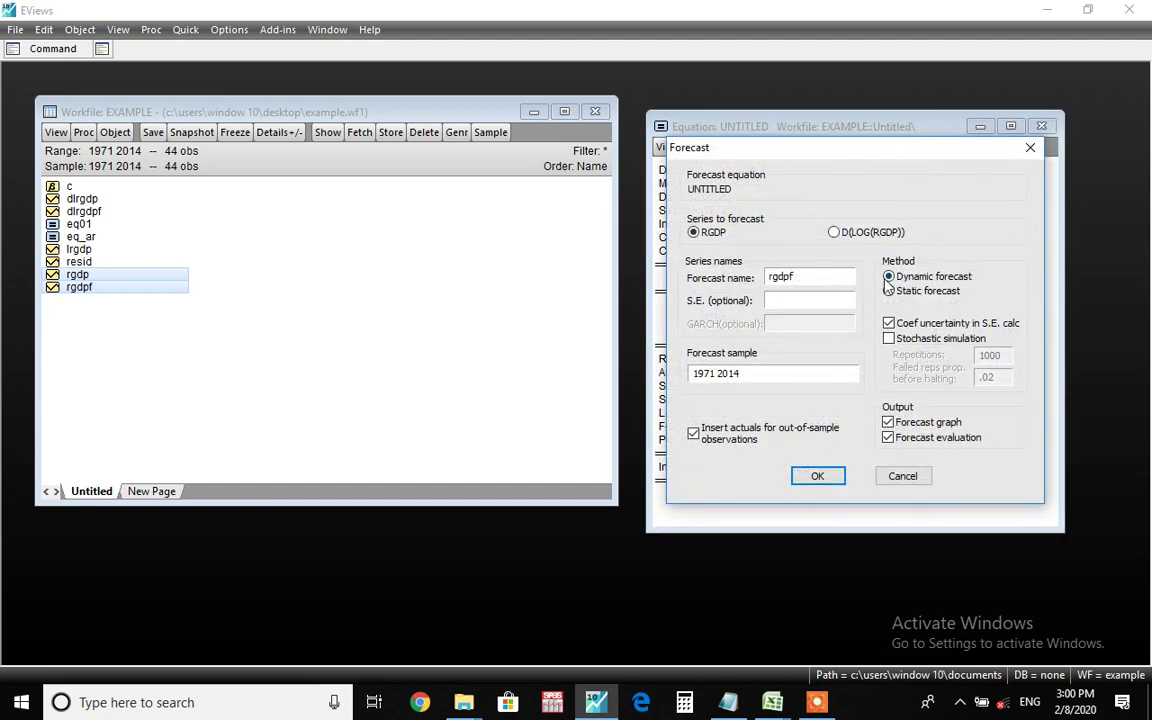
{"action": "left_click", "coordinate": [888, 290]}
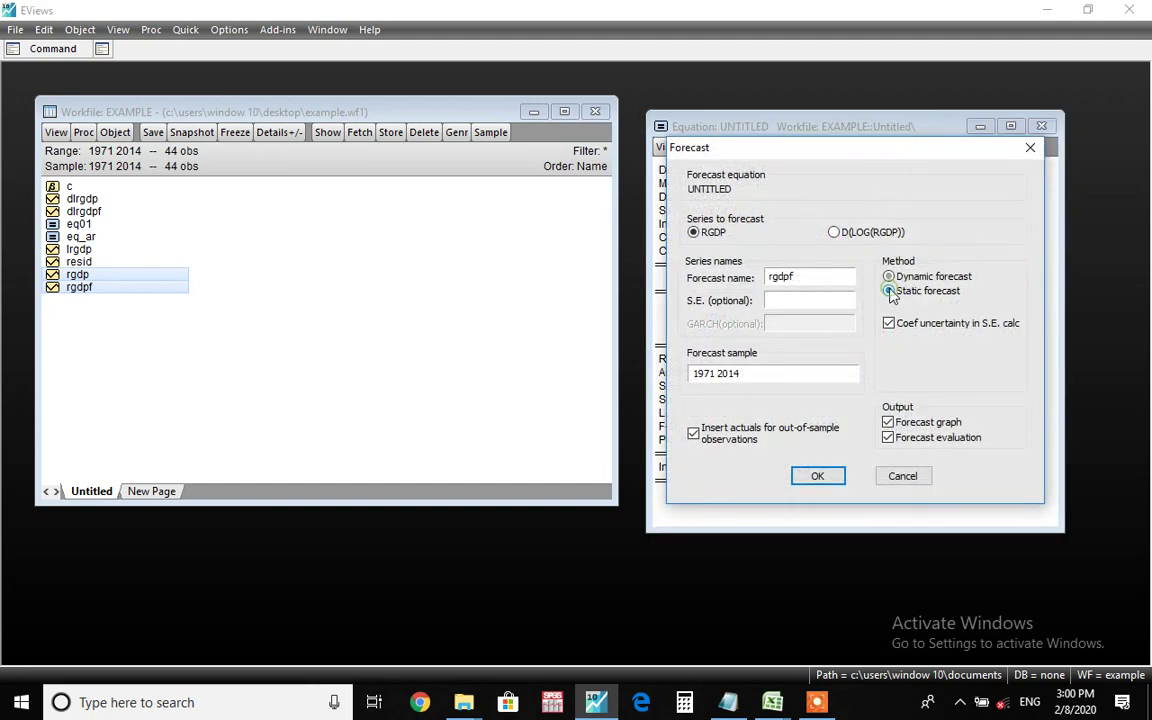
{"action": "left_click", "coordinate": [829, 477]}
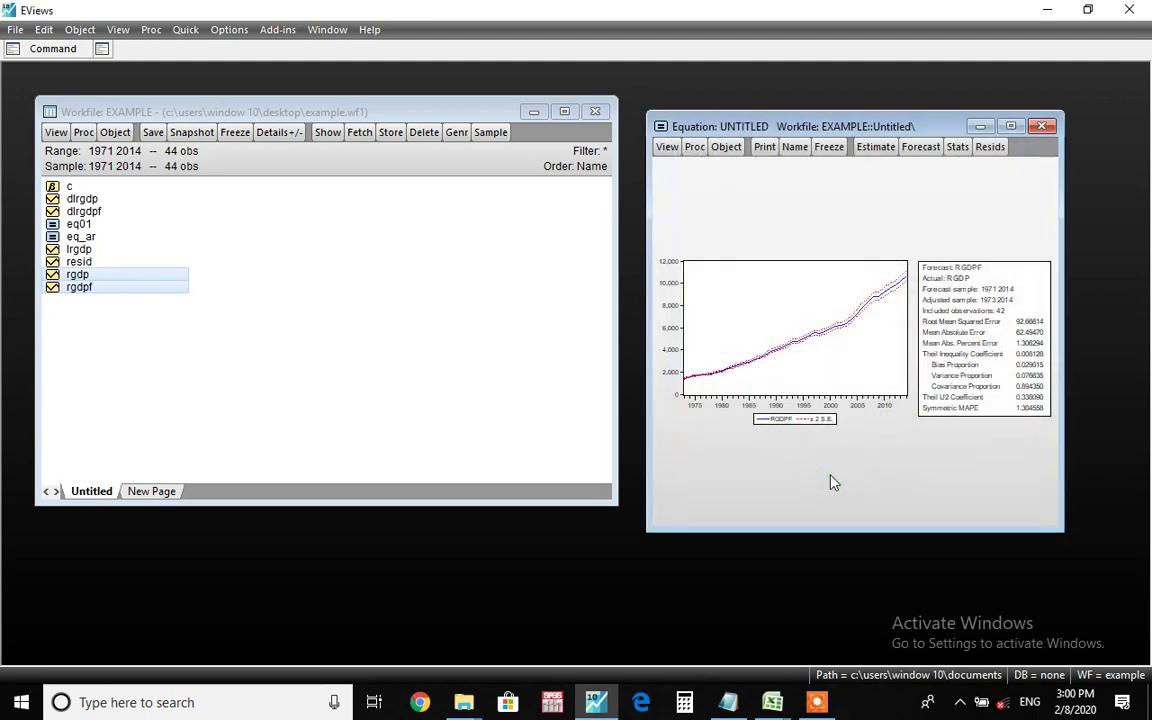
Step: Open the rgdpf series and copy its 2008 forecast value with the default copy options
{"action": "left_click", "coordinate": [162, 296]}
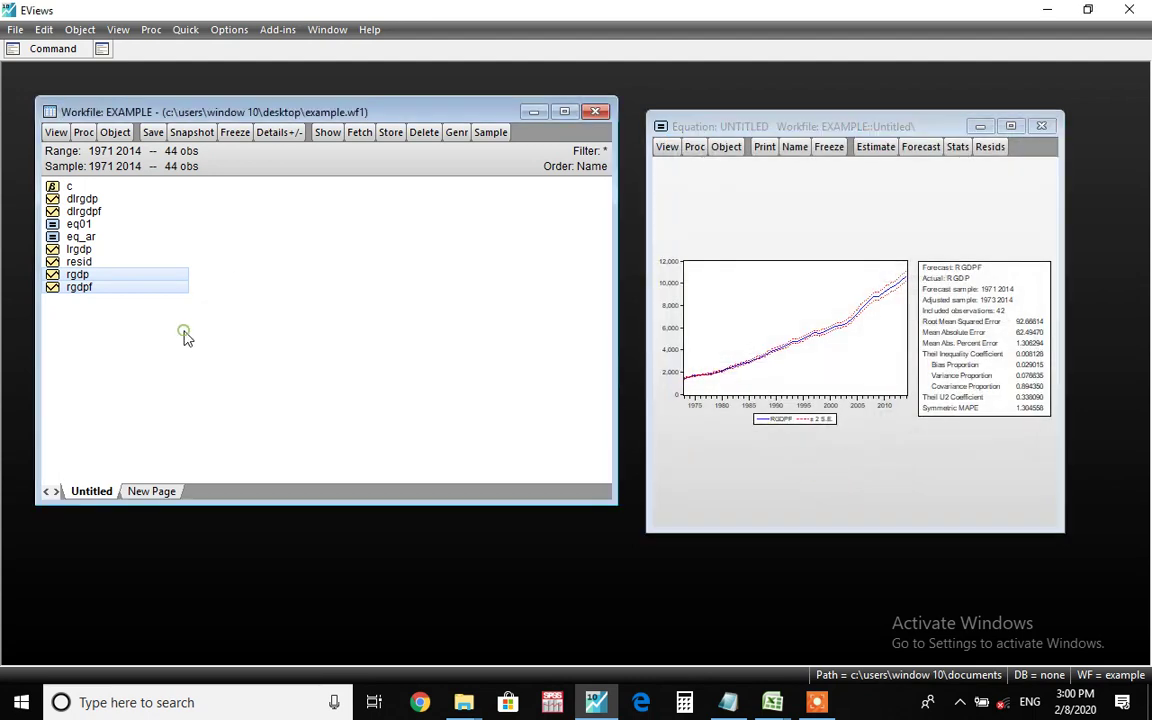
{"action": "double_click", "coordinate": [82, 288]}
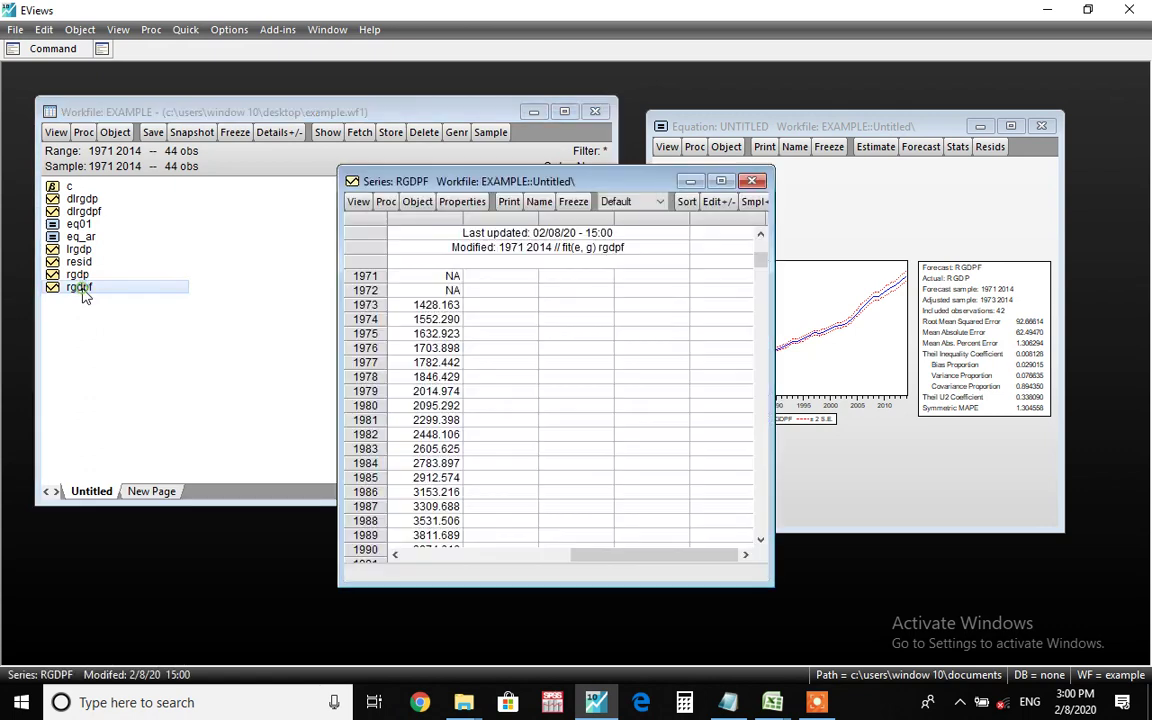
{"action": "left_click_drag", "start_coordinate": [759, 258], "coordinate": [771, 433]}
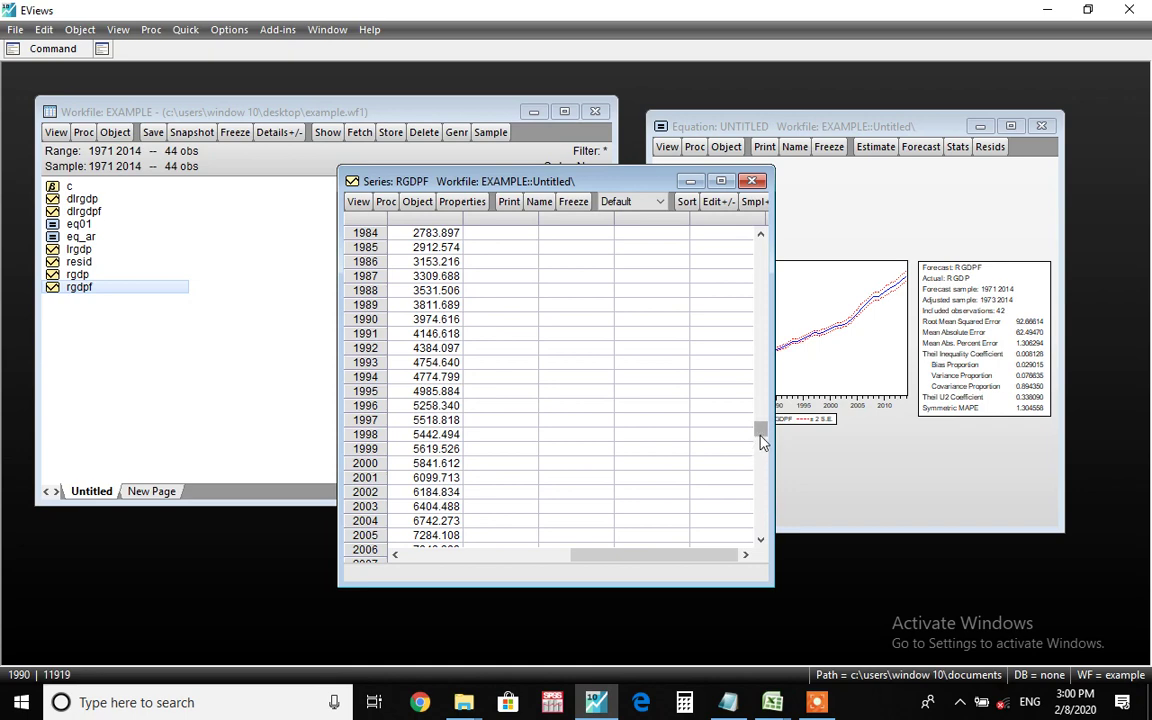
{"action": "left_click_drag", "start_coordinate": [763, 440], "coordinate": [769, 481]}
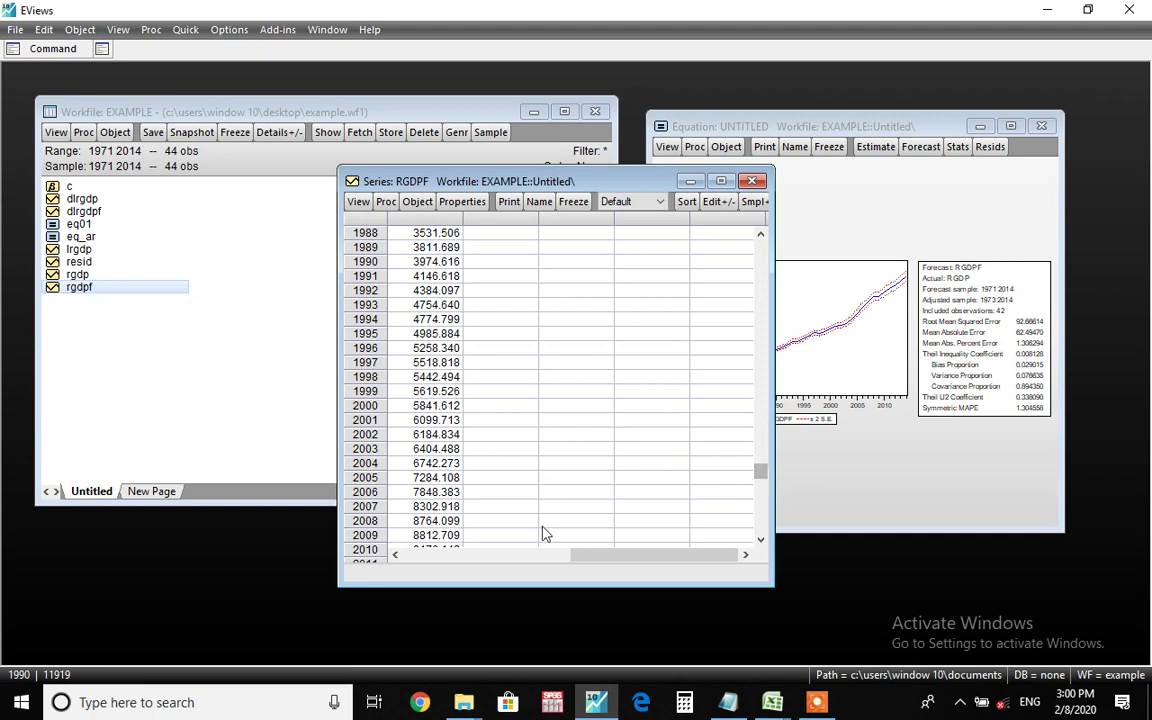
{"action": "left_click", "coordinate": [441, 524]}
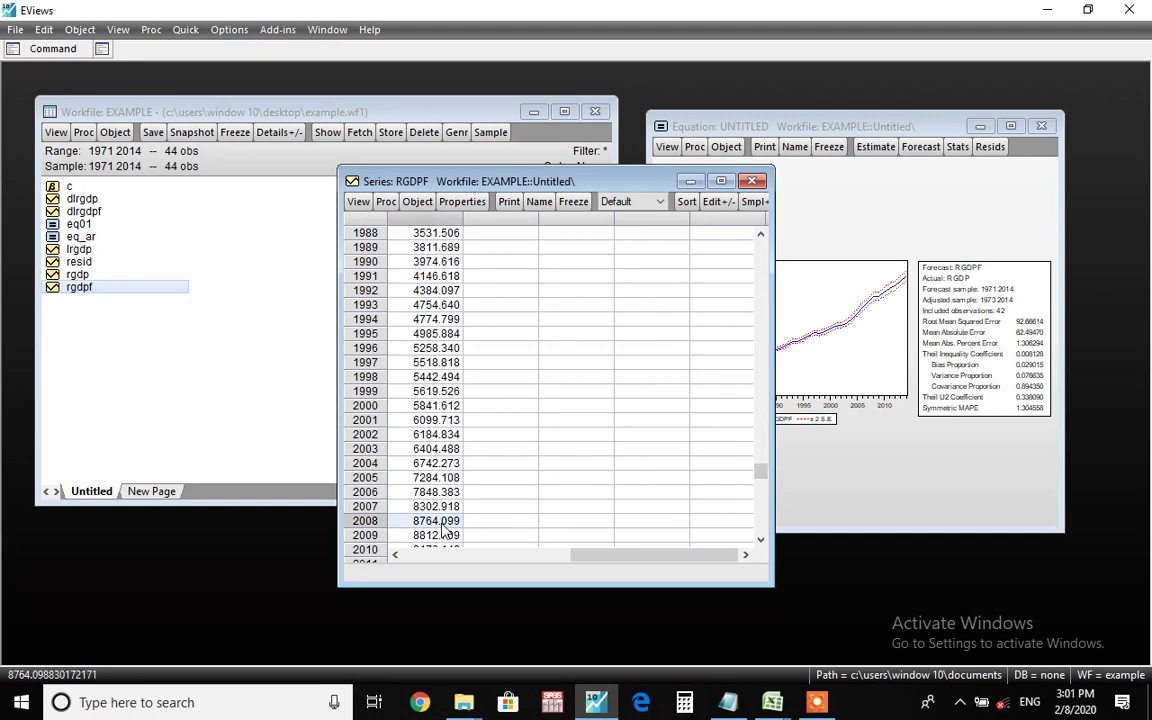
{"action": "key", "text": "ctrl+c"}
{"action": "key", "text": "Return"}
Step: Switch to the blank Book1 workbook in Excel and paste the copied 2008 forecast into cell B2
{"action": "mouse_move", "coordinate": [789, 710]}
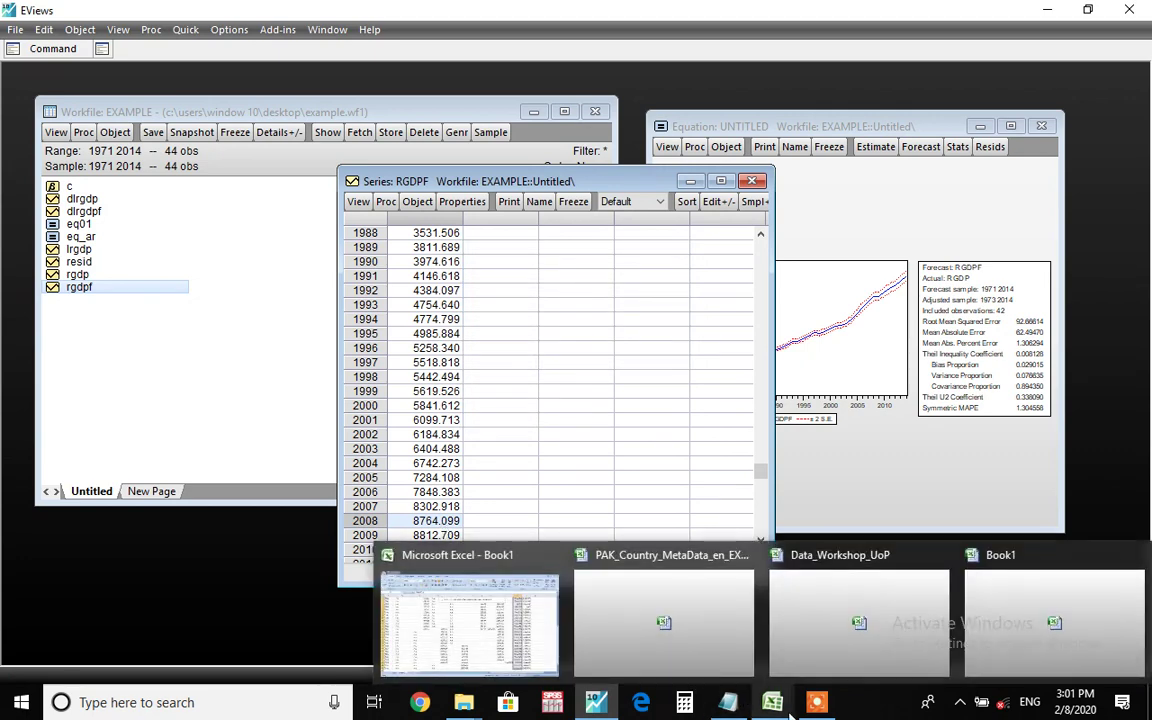
{"action": "left_click", "coordinate": [1055, 632]}
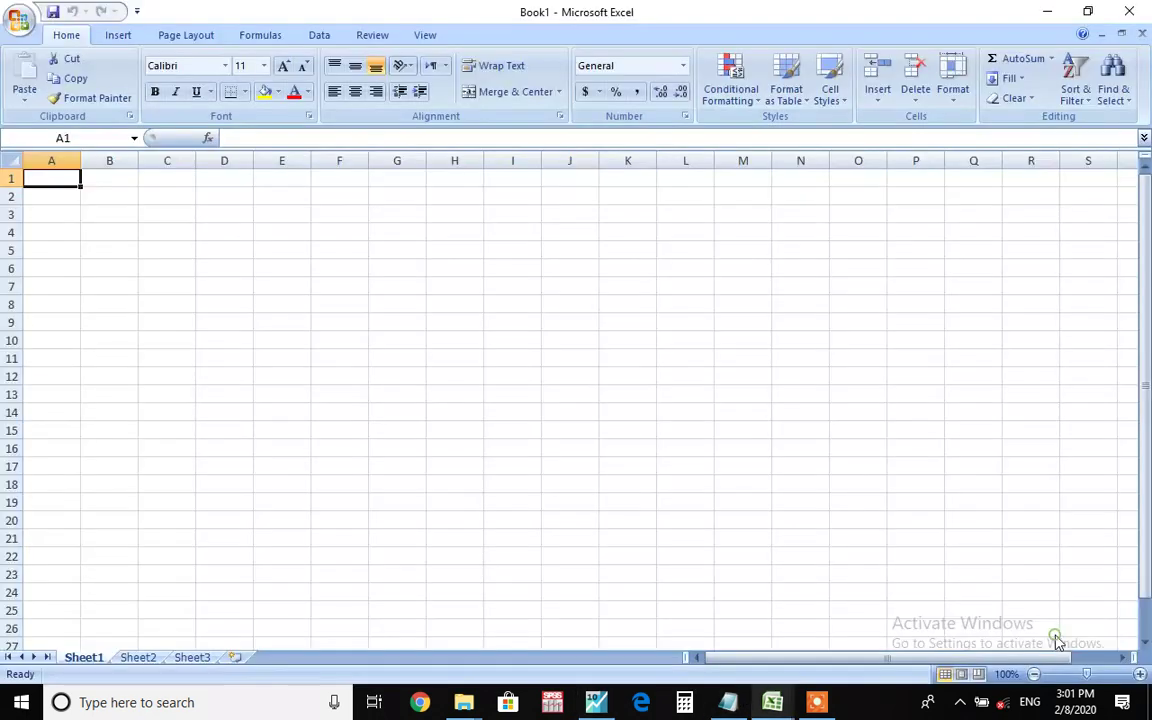
{"action": "left_click", "coordinate": [111, 197]}
{"action": "key", "text": "ctrl+v"}
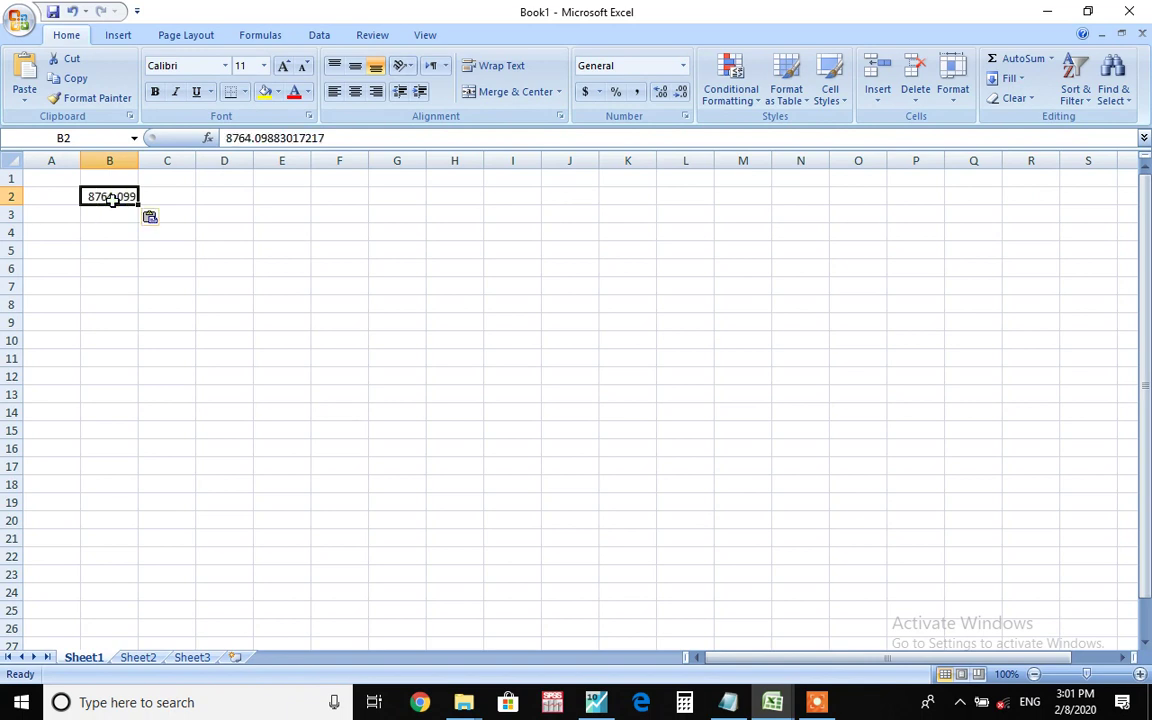
Step: Enter 2008 in A2 and 2009 in A3, and extend the year series down to 2014 in A8
{"action": "left_click", "coordinate": [46, 198]}
{"action": "type", "text": "2"}
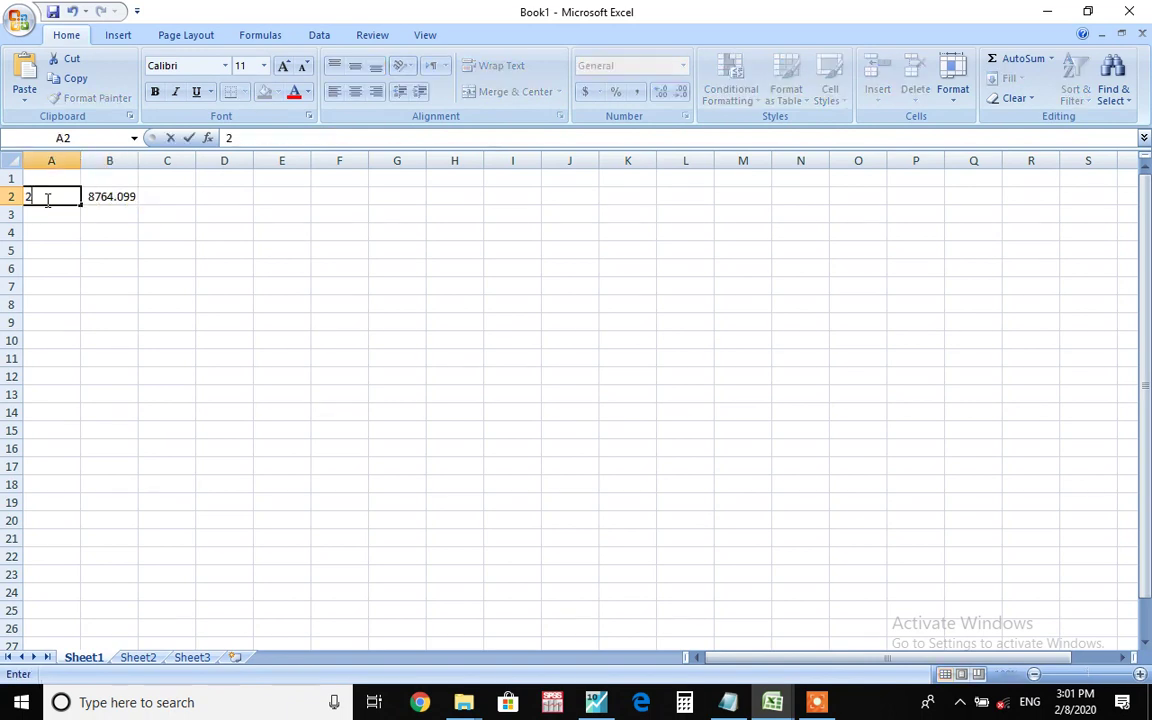
{"action": "type", "text": "008"}
{"action": "key", "text": "Return"}
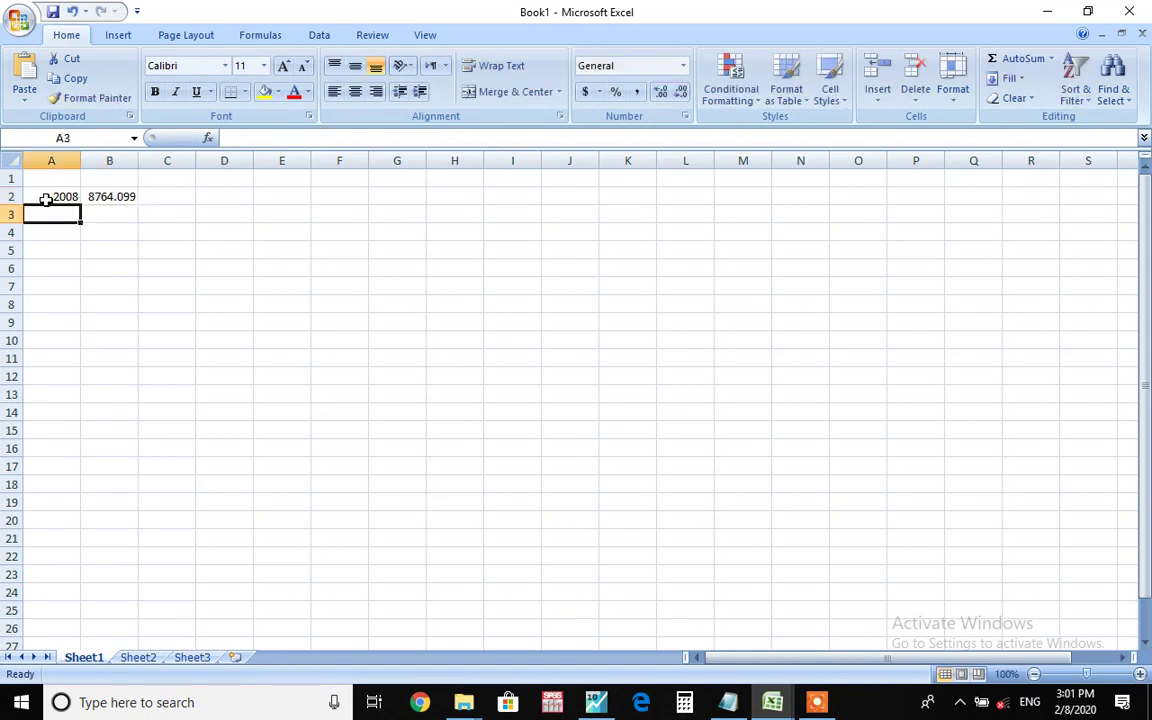
{"action": "type", "text": "2009"}
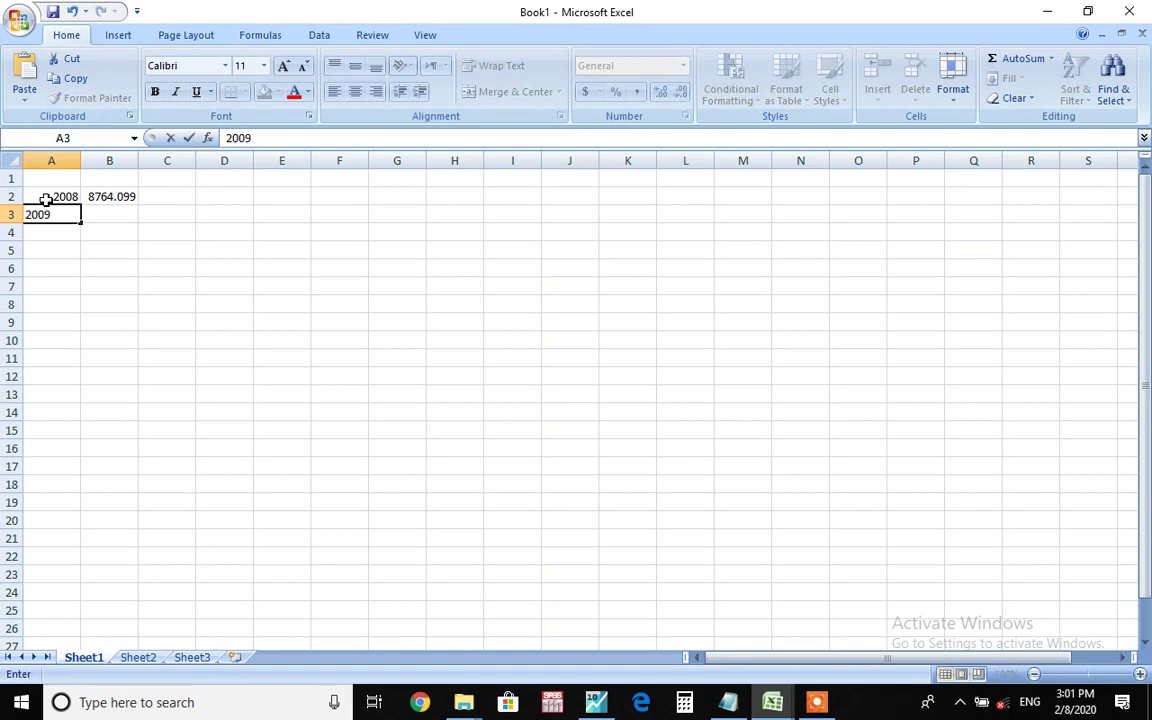
{"action": "left_click", "coordinate": [46, 198]}
{"action": "left_click_drag", "start_coordinate": [46, 198], "coordinate": [85, 321]}
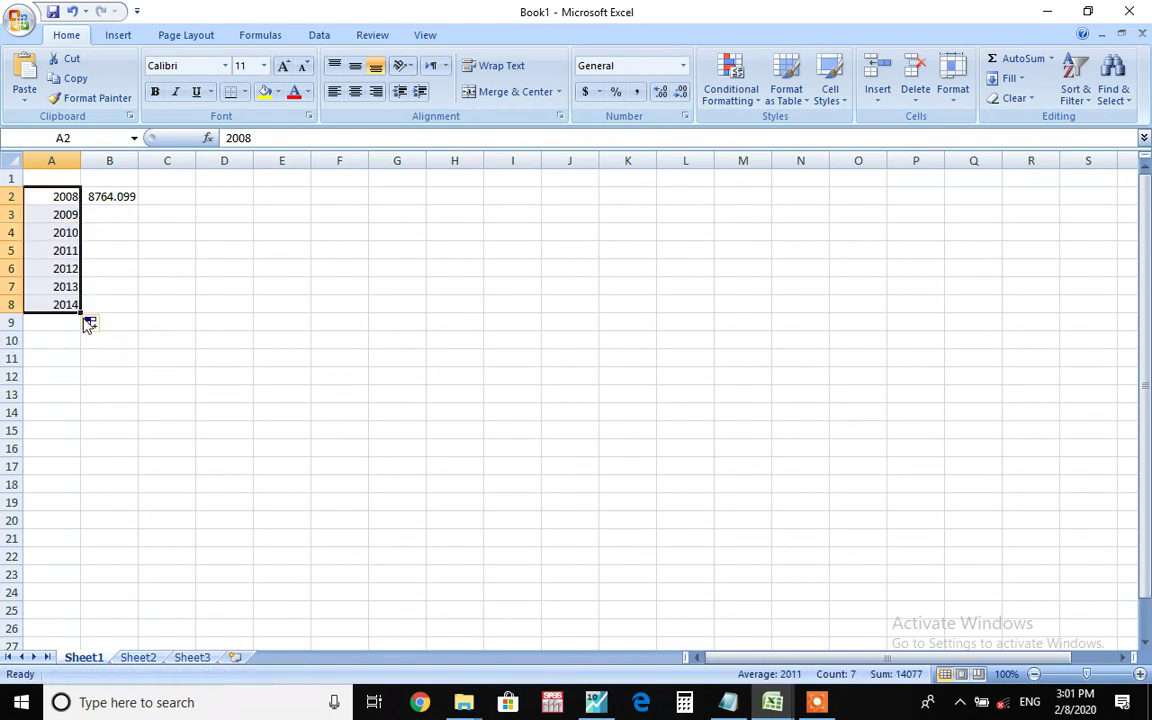
Step: Select cell B3, switch back to EViews and re-estimate the d(log(rgdp)) c ar(1) equation over the sample 1971 2008
{"action": "left_click", "coordinate": [116, 216]}
{"action": "key", "text": "alt+Tab"}
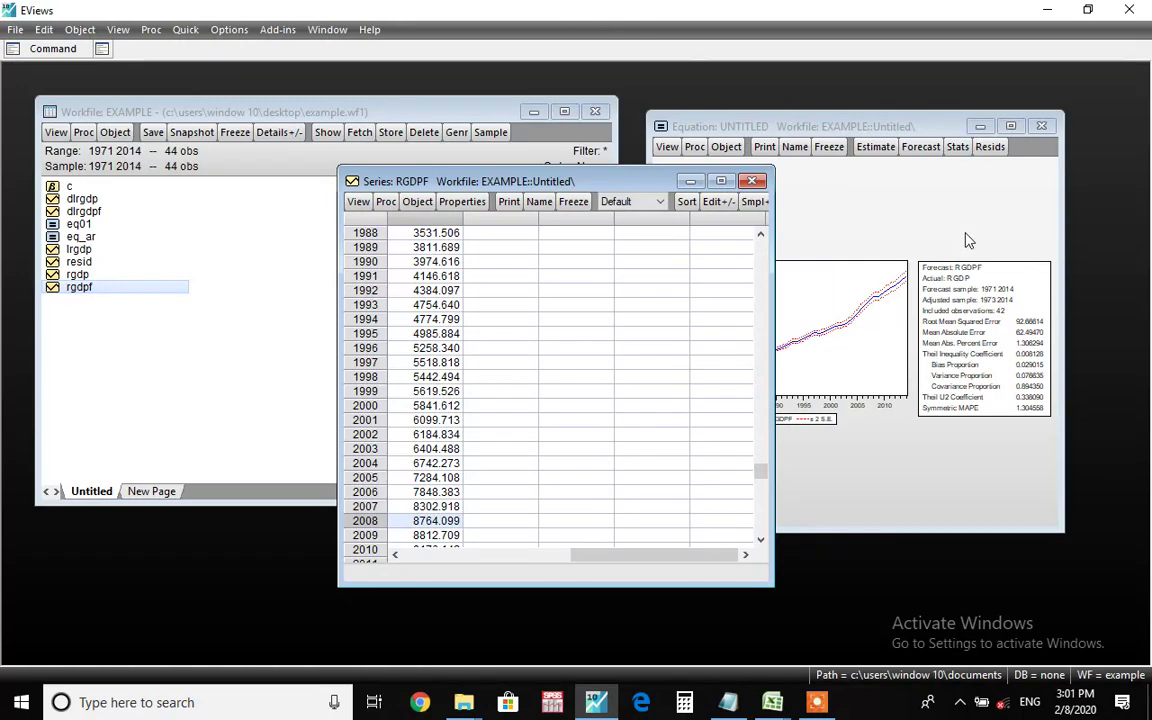
{"action": "left_click", "coordinate": [876, 147]}
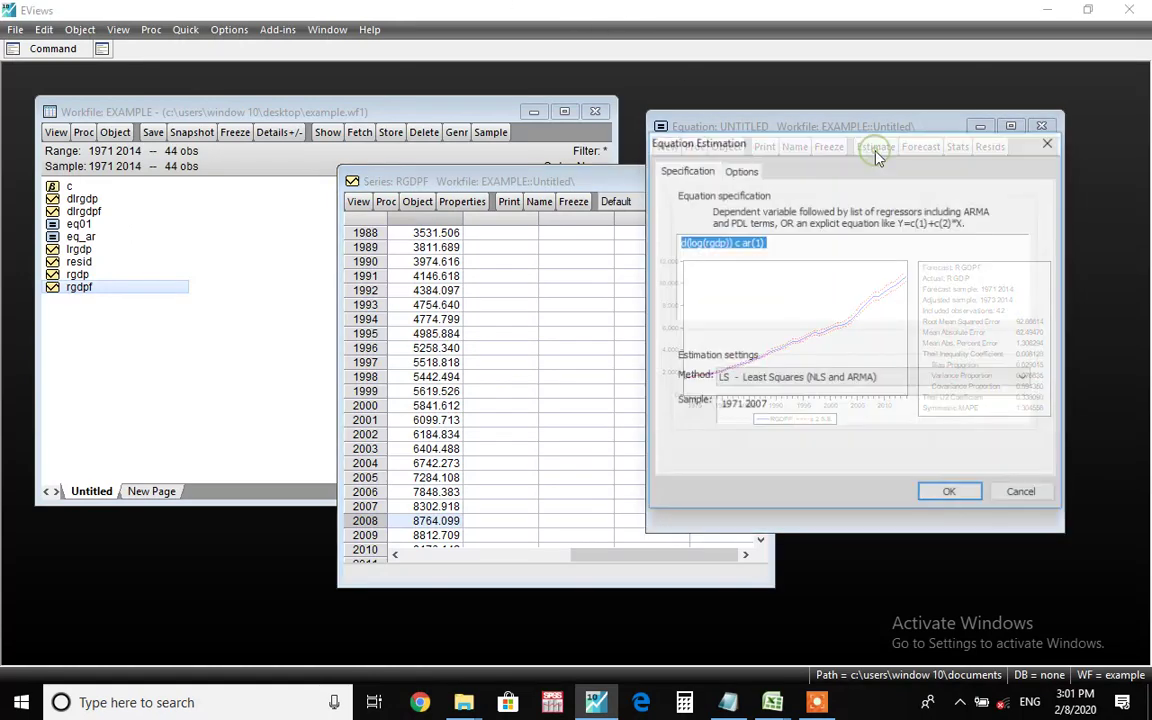
{"action": "left_click", "coordinate": [812, 404]}
{"action": "key", "text": "BackSpace"}
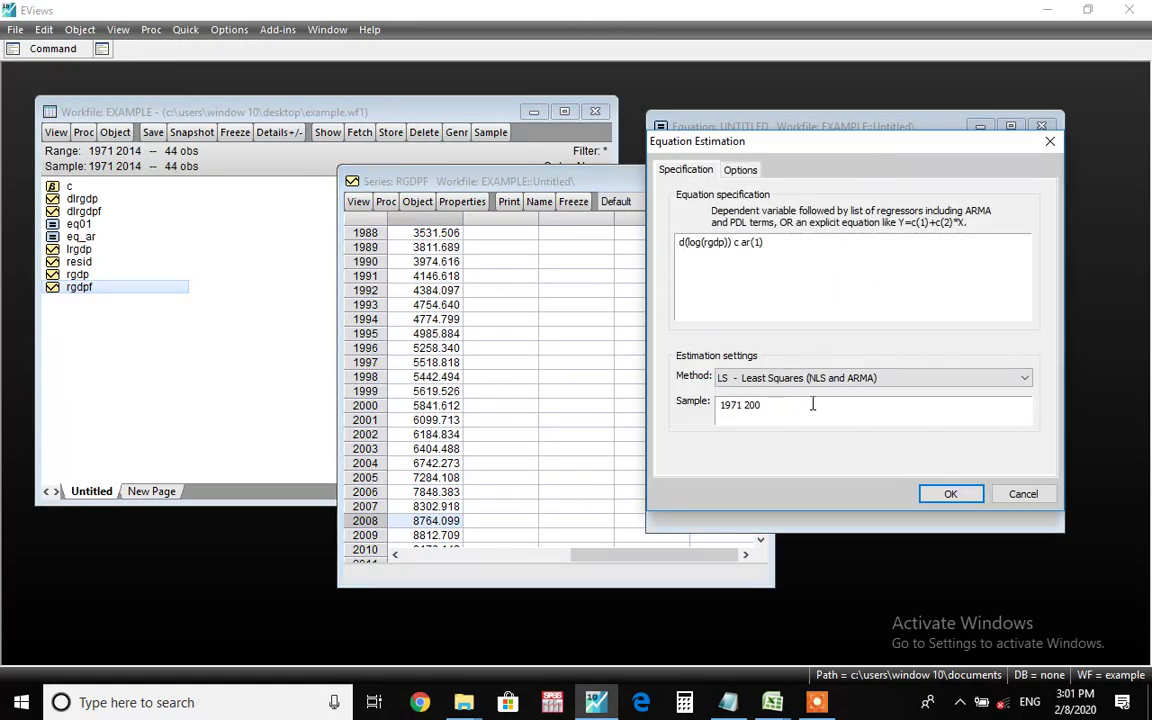
{"action": "type", "text": "8"}
{"action": "key", "text": "Return"}
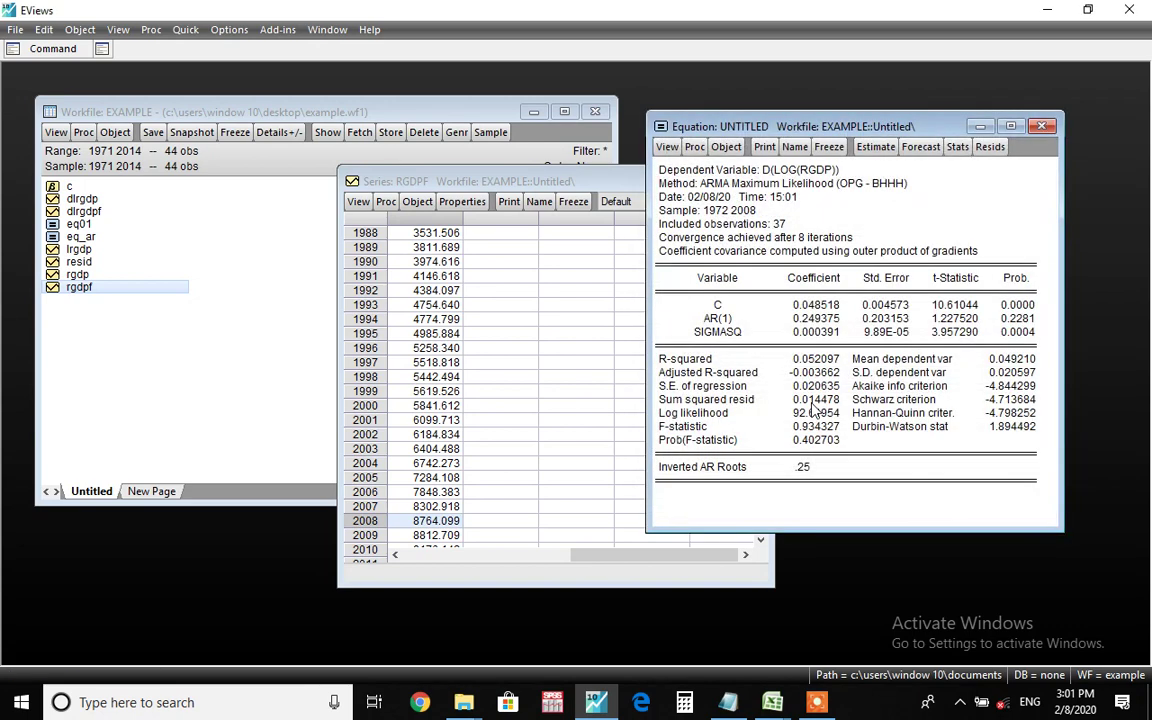
Step: Update rgdpf with a static forecast of RGDP over 1971 2014 from the equation estimated through 2008
{"action": "left_click", "coordinate": [921, 150]}
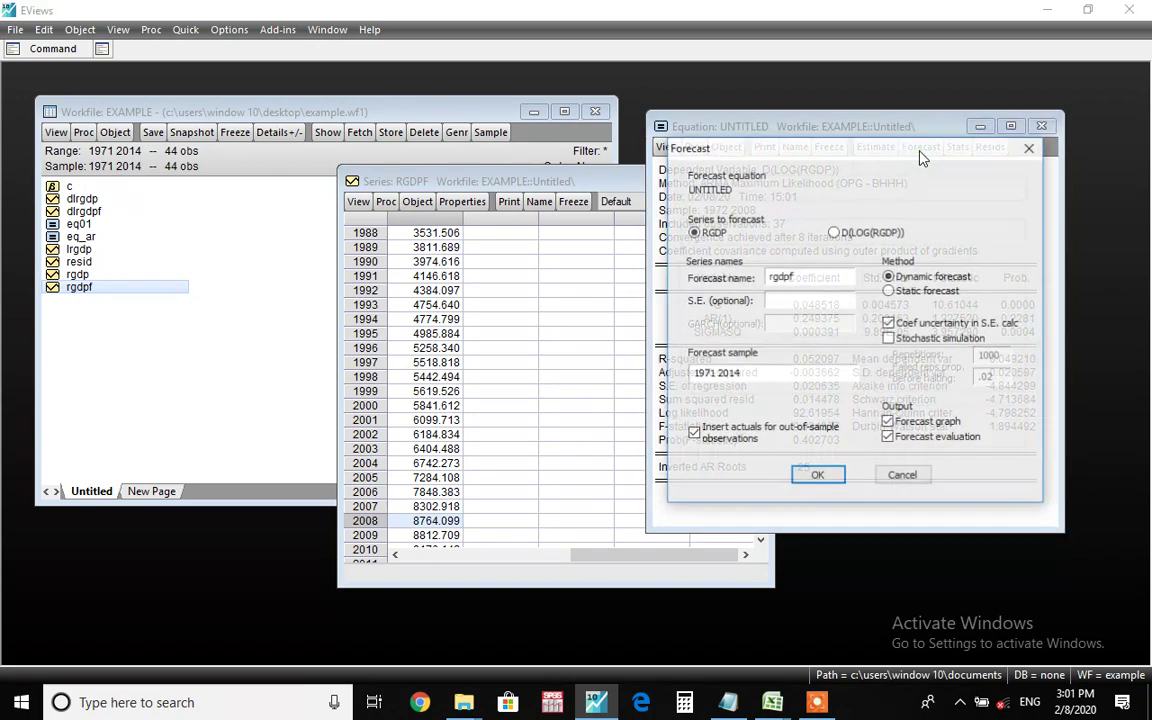
{"action": "left_click", "coordinate": [889, 292]}
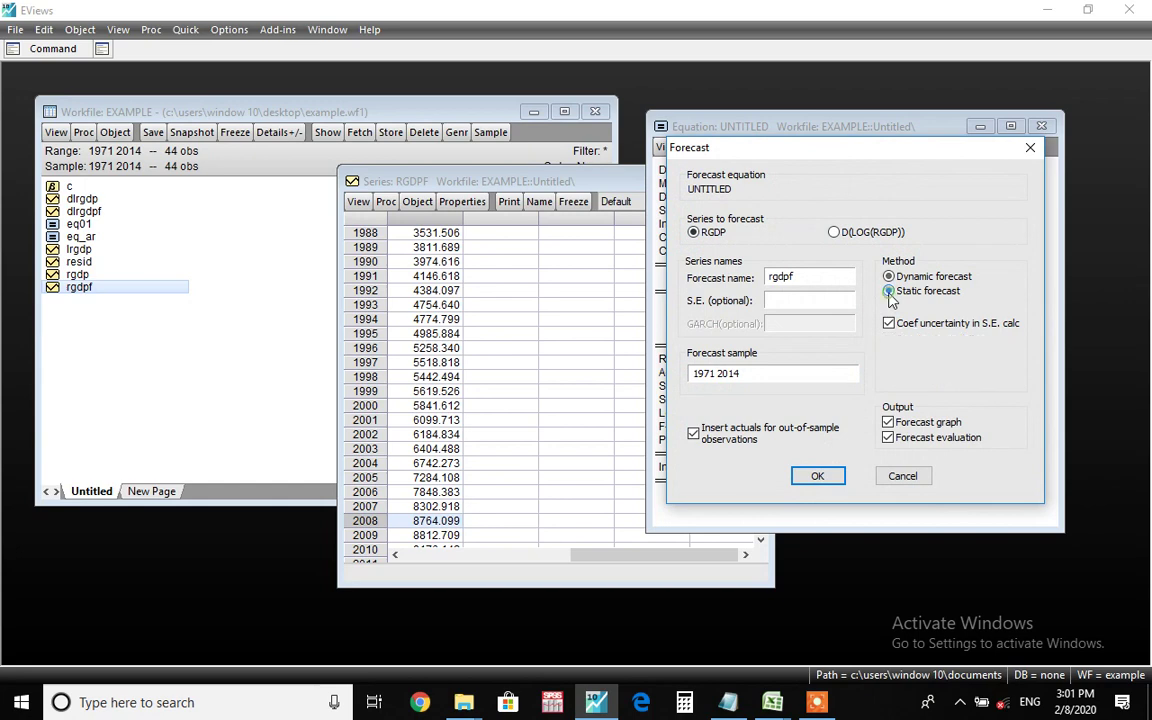
{"action": "left_click", "coordinate": [818, 476]}
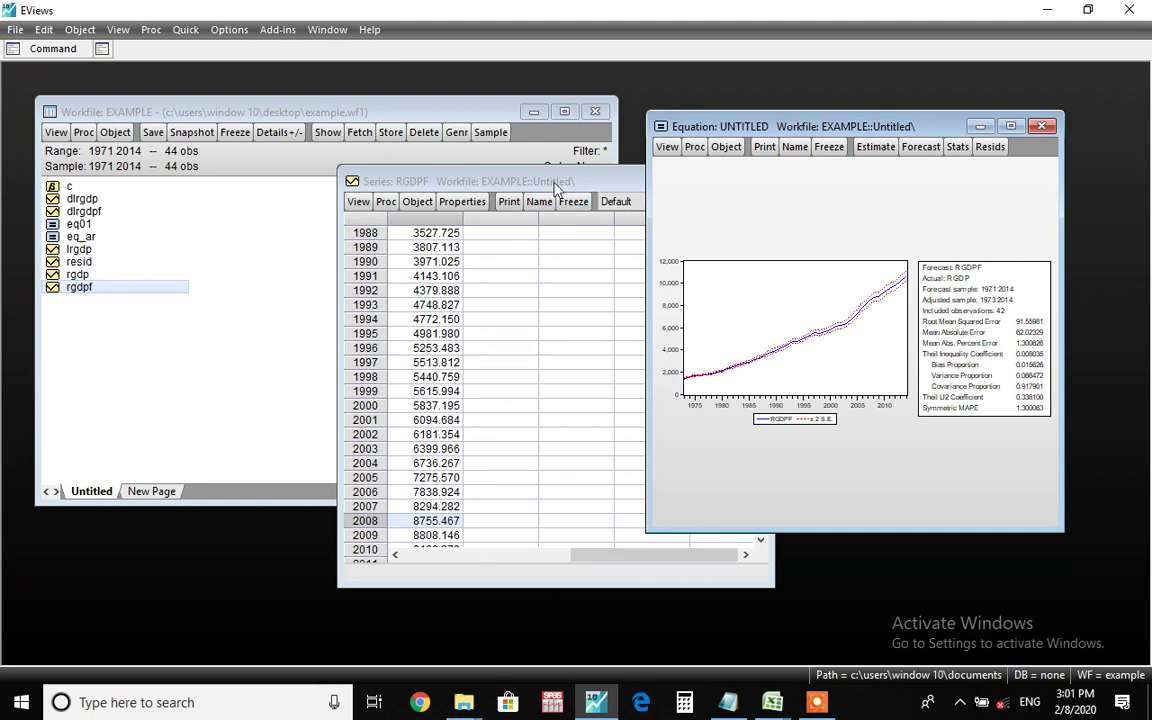
Step: Copy the 2009 forecast value from the RGDPF series with the default copy options
{"action": "left_click", "coordinate": [432, 537]}
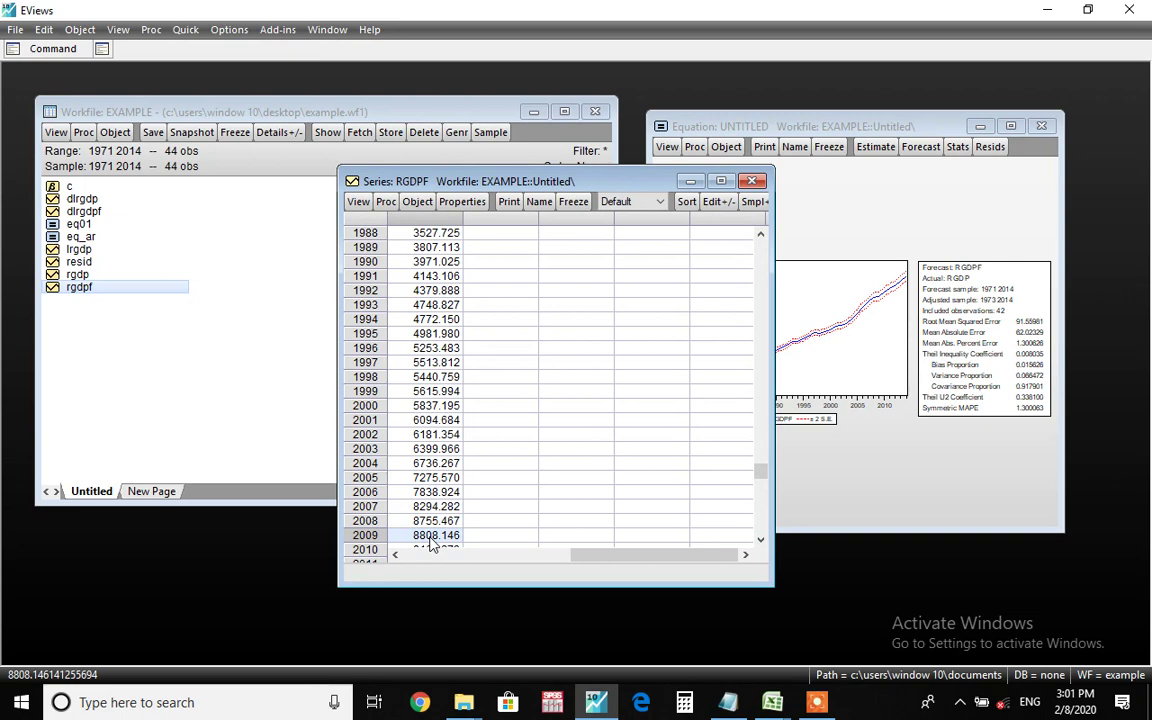
{"action": "key", "text": "ctrl+c"}
{"action": "key", "text": "Return"}
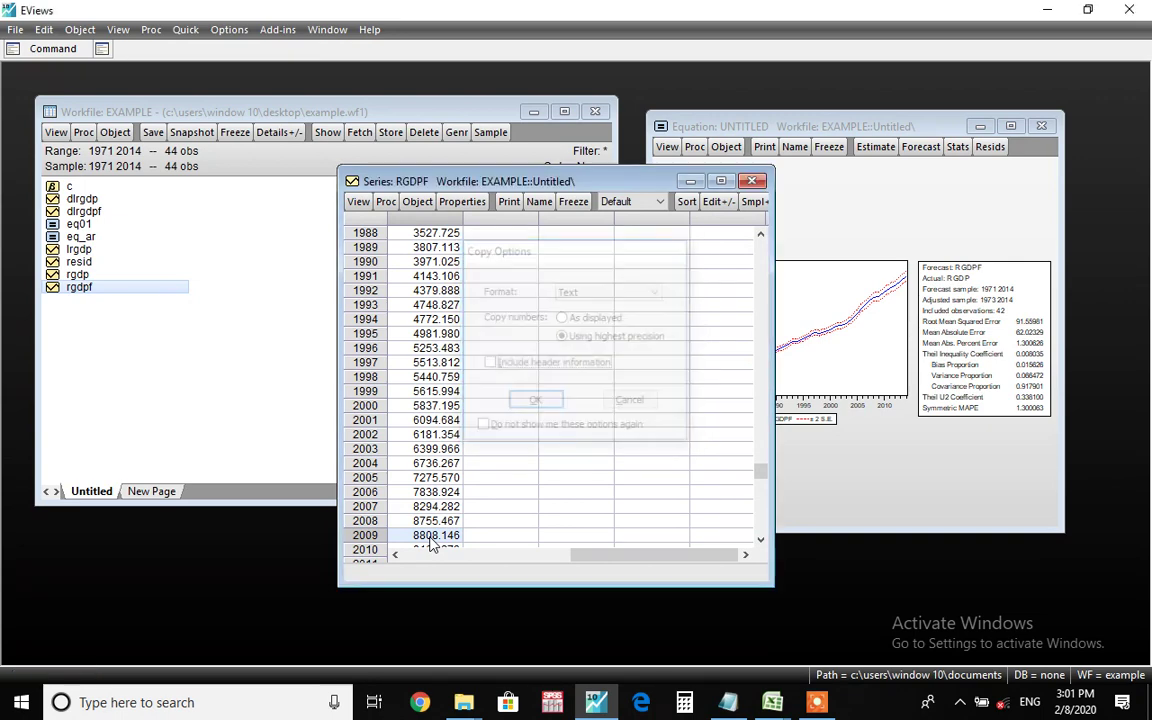
{"action": "key", "text": "alt+Tab"}
{"action": "key", "text": "alt+Tab"}
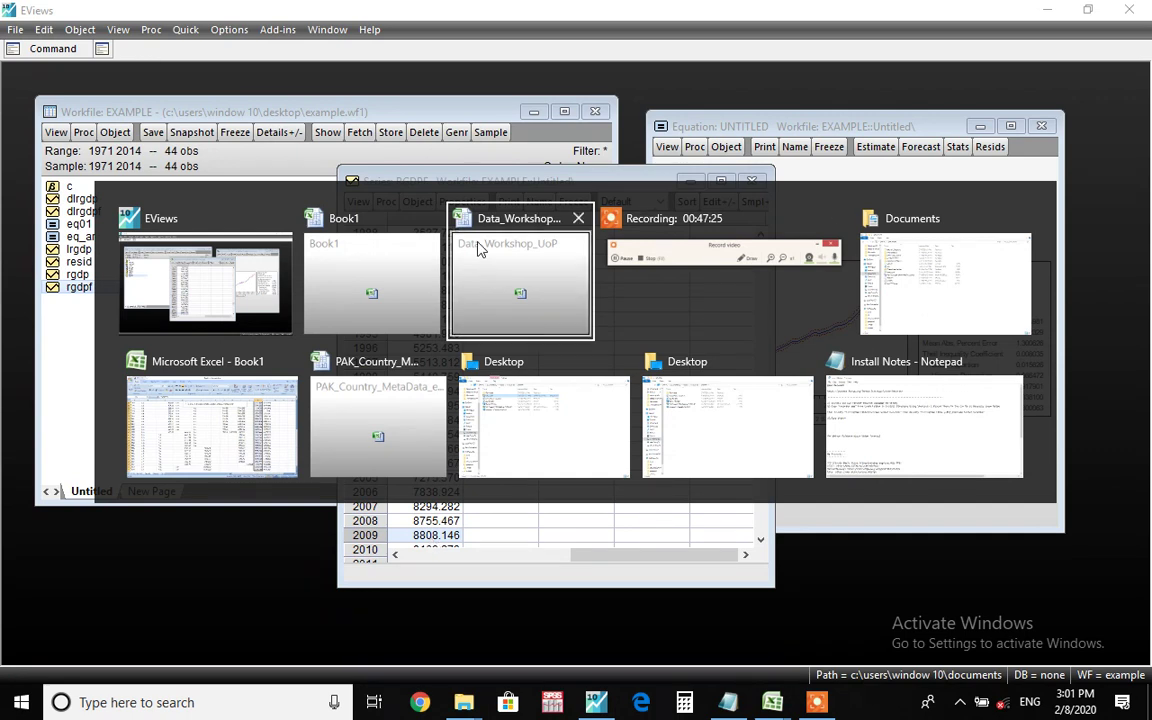
{"action": "key", "text": "Escape"}
{"action": "left_click", "coordinate": [407, 264]}
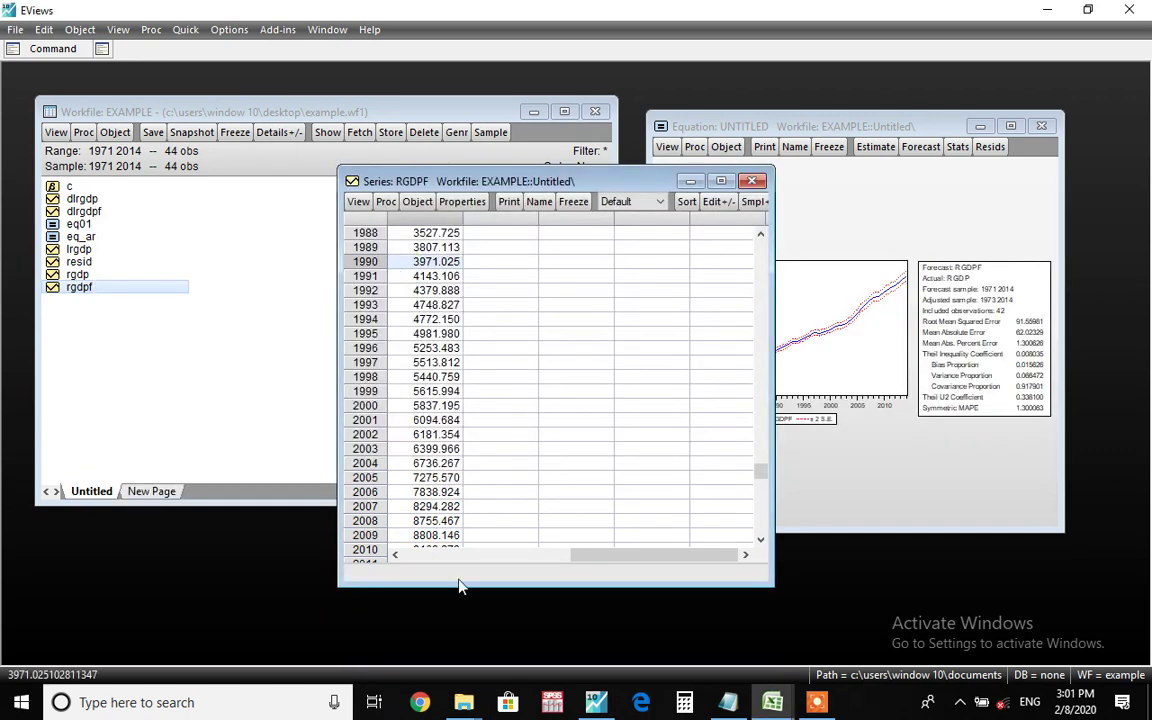
Step: Switch to the Book1 workbook in Excel and paste the copied 2009 forecast into cell B3
{"action": "mouse_move", "coordinate": [785, 710]}
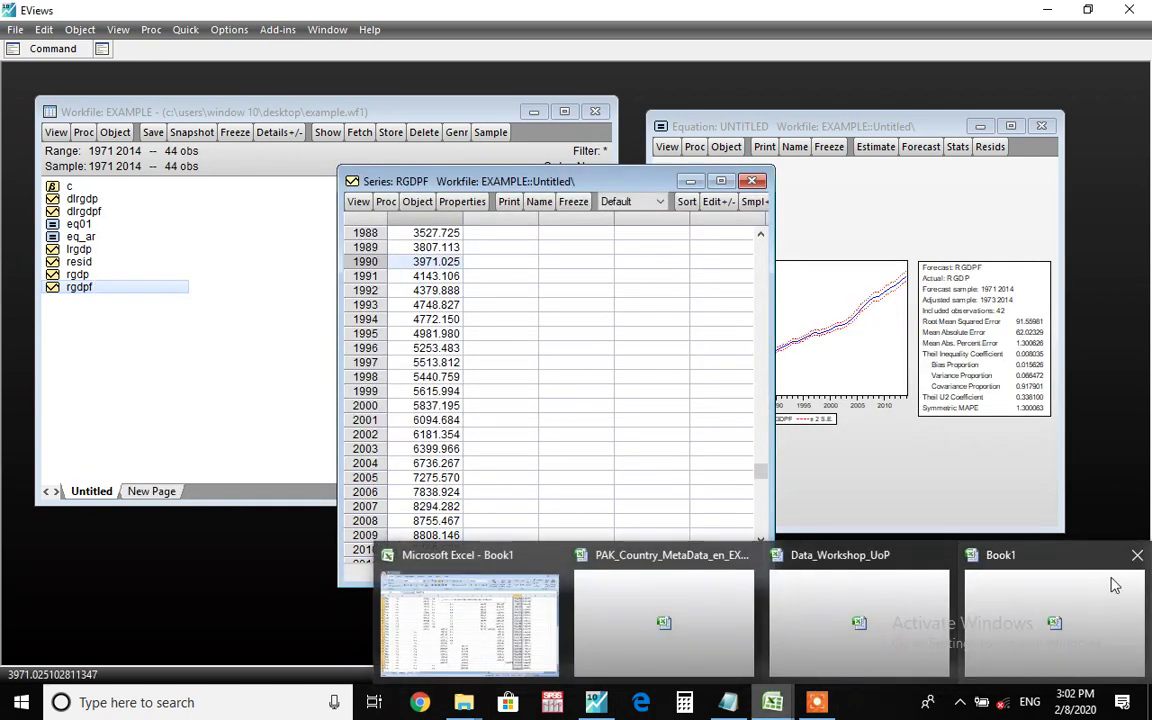
{"action": "left_click", "coordinate": [1086, 590]}
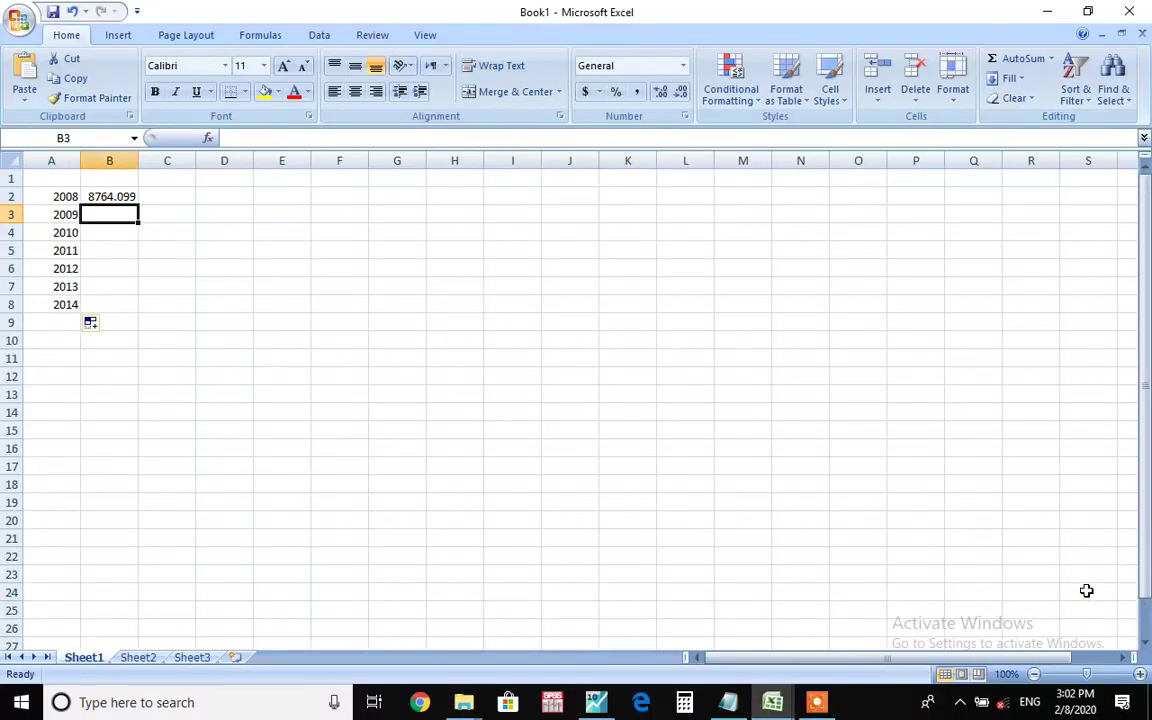
{"action": "key", "text": "ctrl+v"}
Step: Switch back to EViews, move the RGDPF series window clear of the equation window and make it slightly taller
{"action": "key", "text": "alt+Tab"}
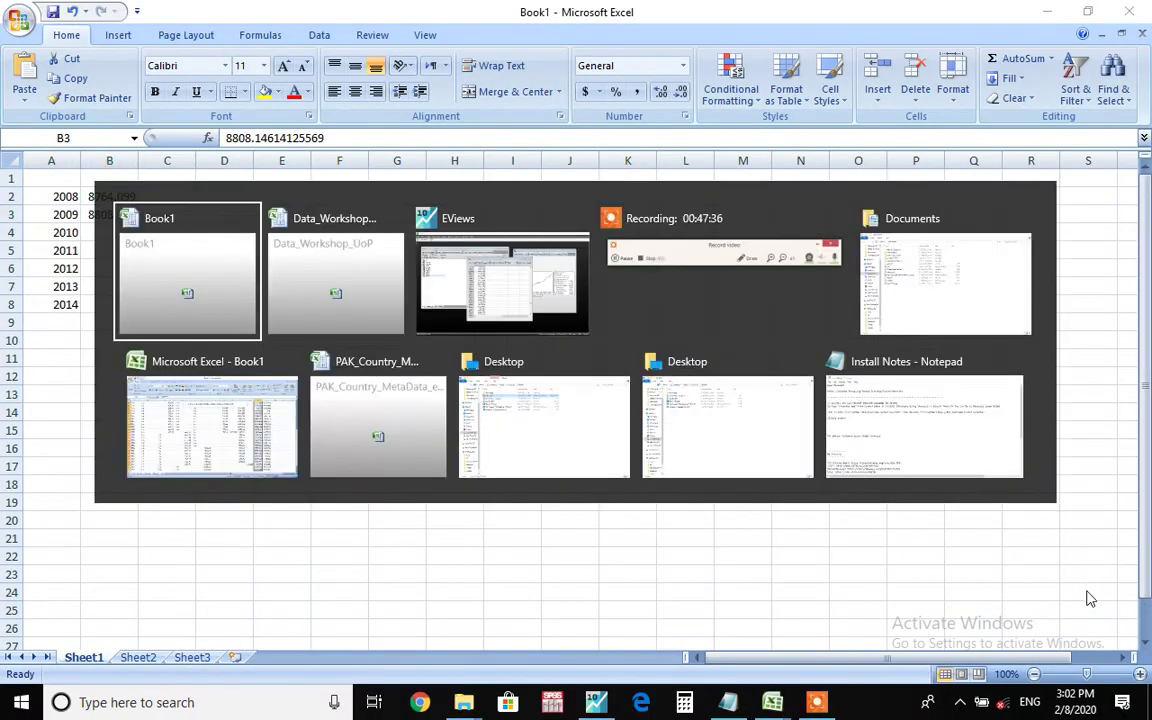
{"action": "key", "text": "alt+Tab"}
{"action": "key", "text": "alt+Tab"}
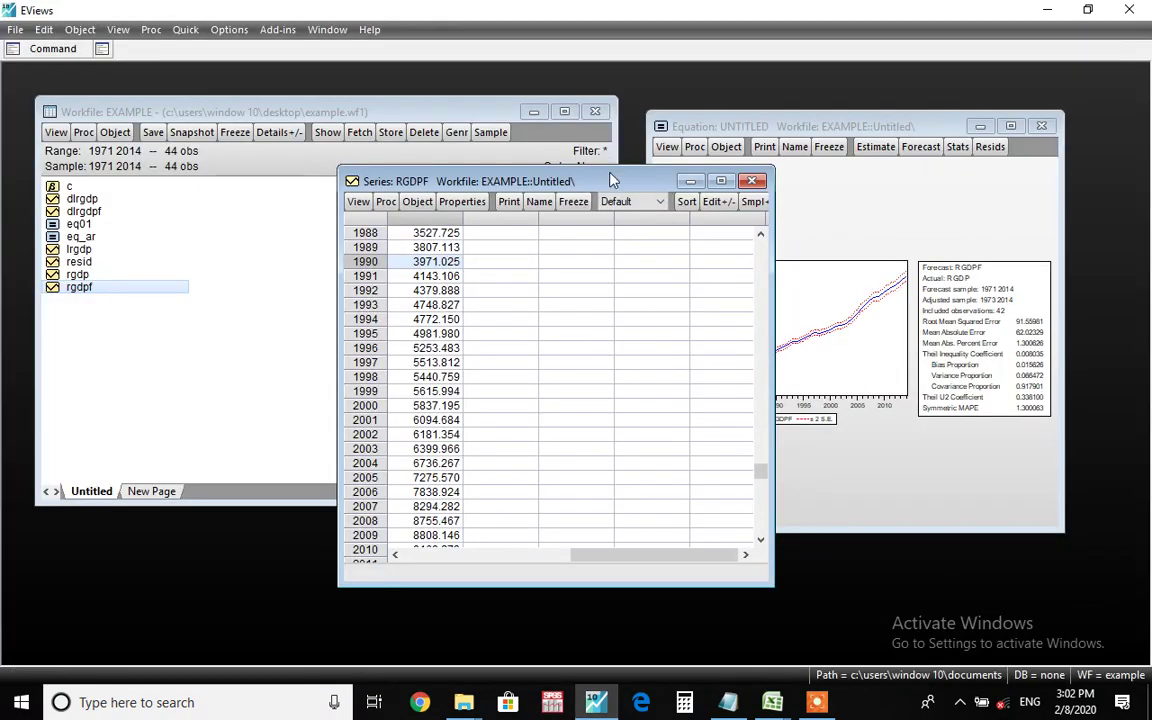
{"action": "left_click_drag", "start_coordinate": [607, 182], "coordinate": [428, 195]}
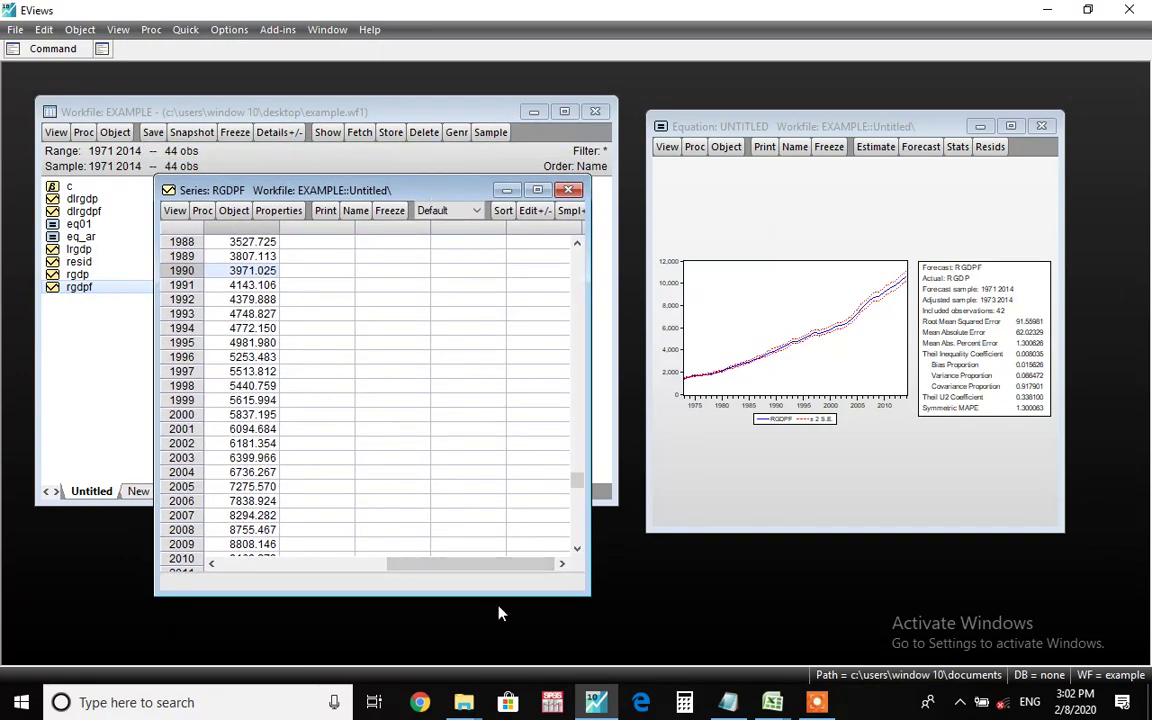
{"action": "left_click_drag", "start_coordinate": [495, 592], "coordinate": [498, 601]}
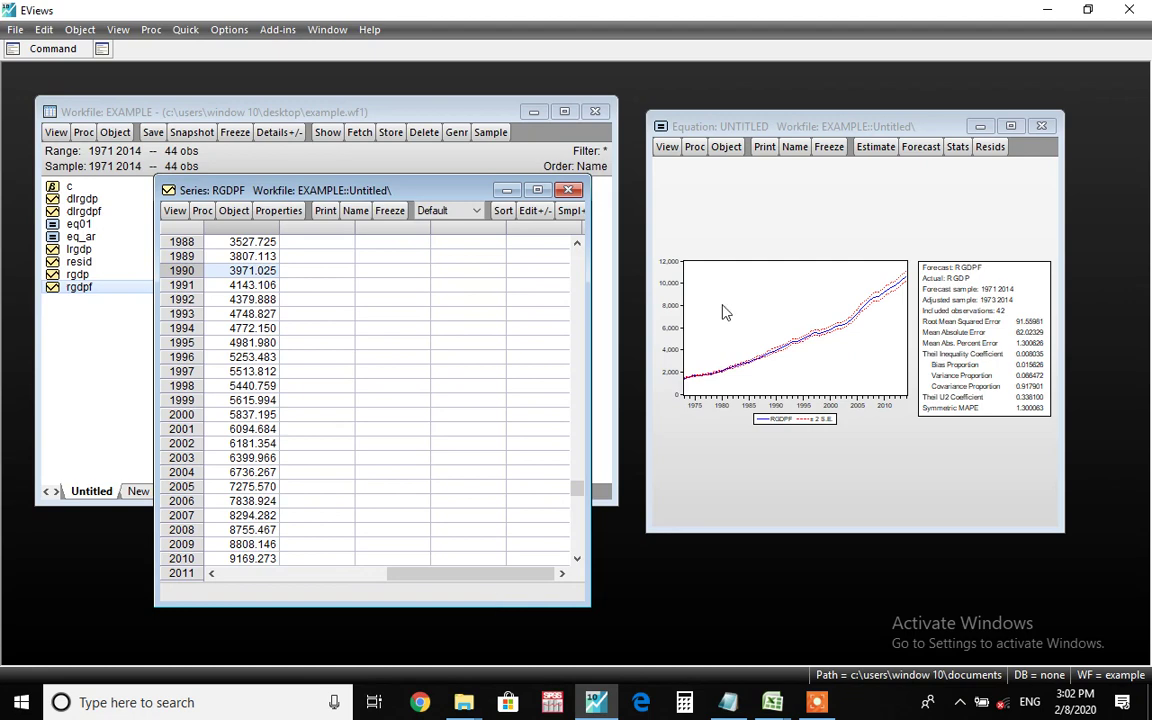
Step: Re-estimate the d(log(rgdp)) c ar(1) equation over the sample 1971 2009
{"action": "left_click", "coordinate": [880, 149]}
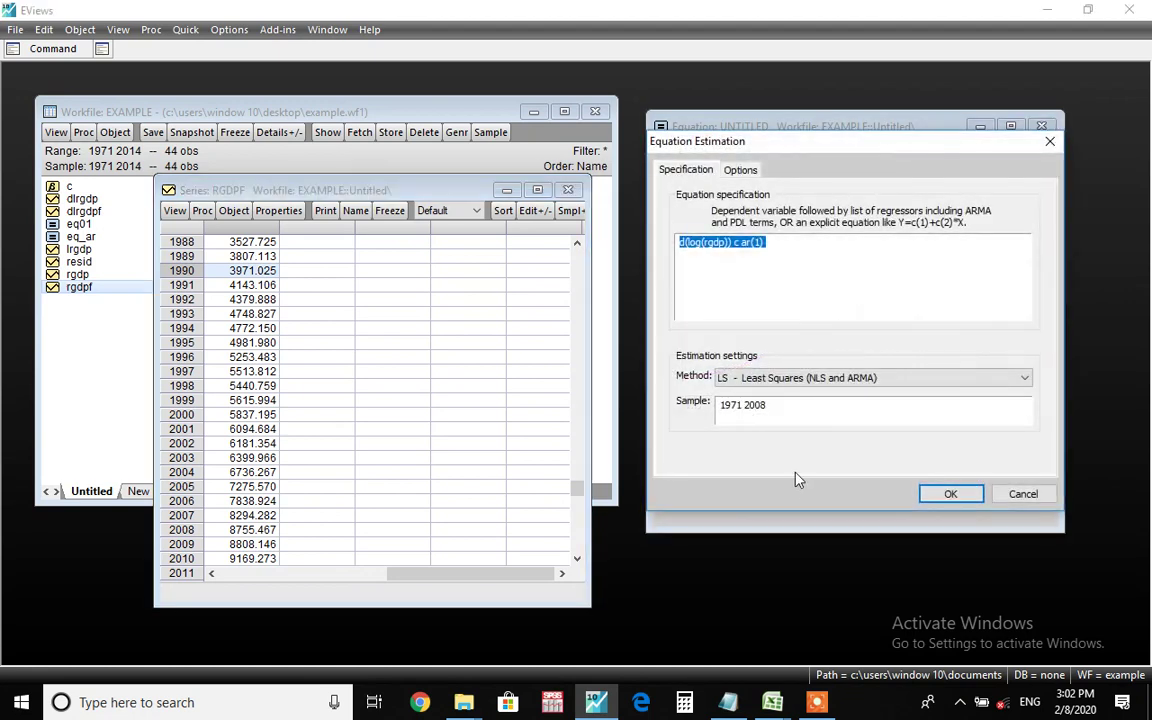
{"action": "left_click", "coordinate": [800, 407]}
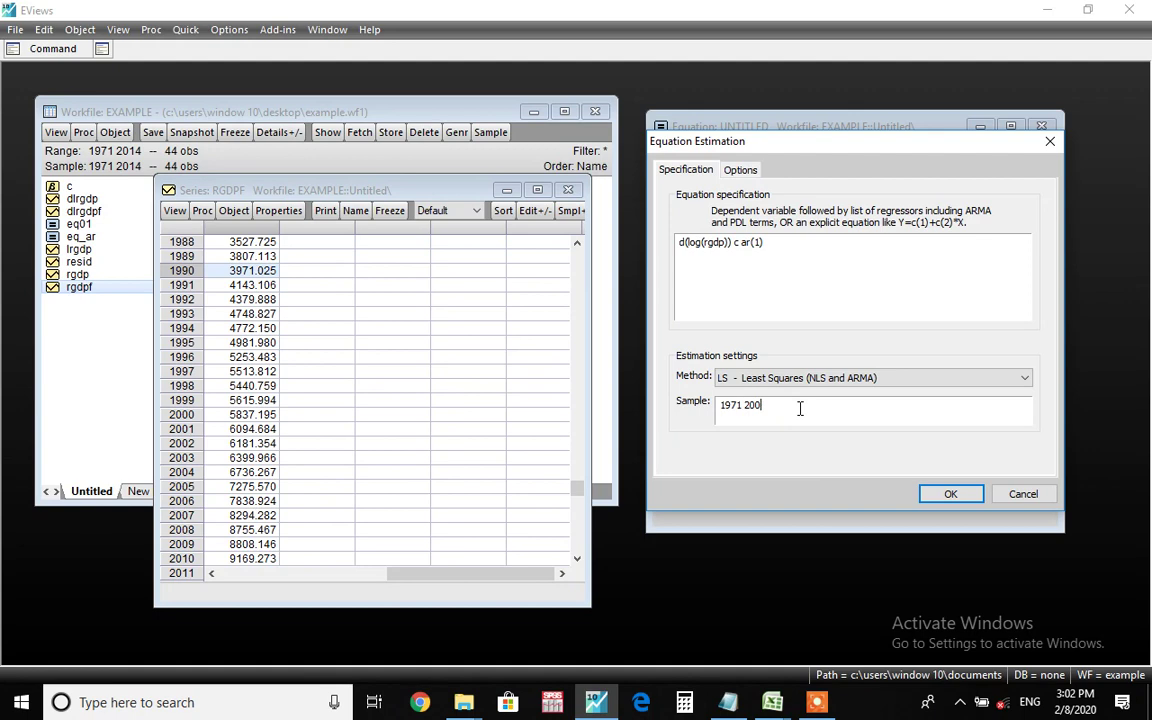
{"action": "type", "text": "9"}
{"action": "key", "text": "Return"}
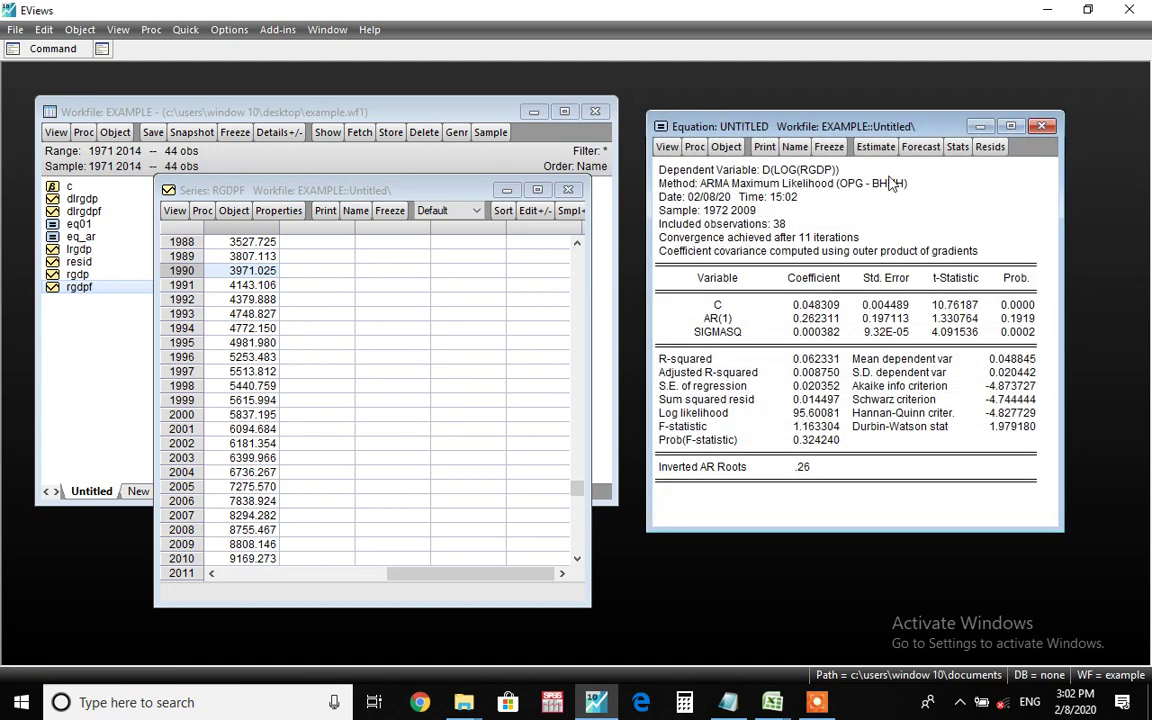
Step: Run a static forecast of RGDP from the equation estimated through 2009, saving it as rgdpf over the forecast sample 1971 2014
{"action": "left_click", "coordinate": [920, 146]}
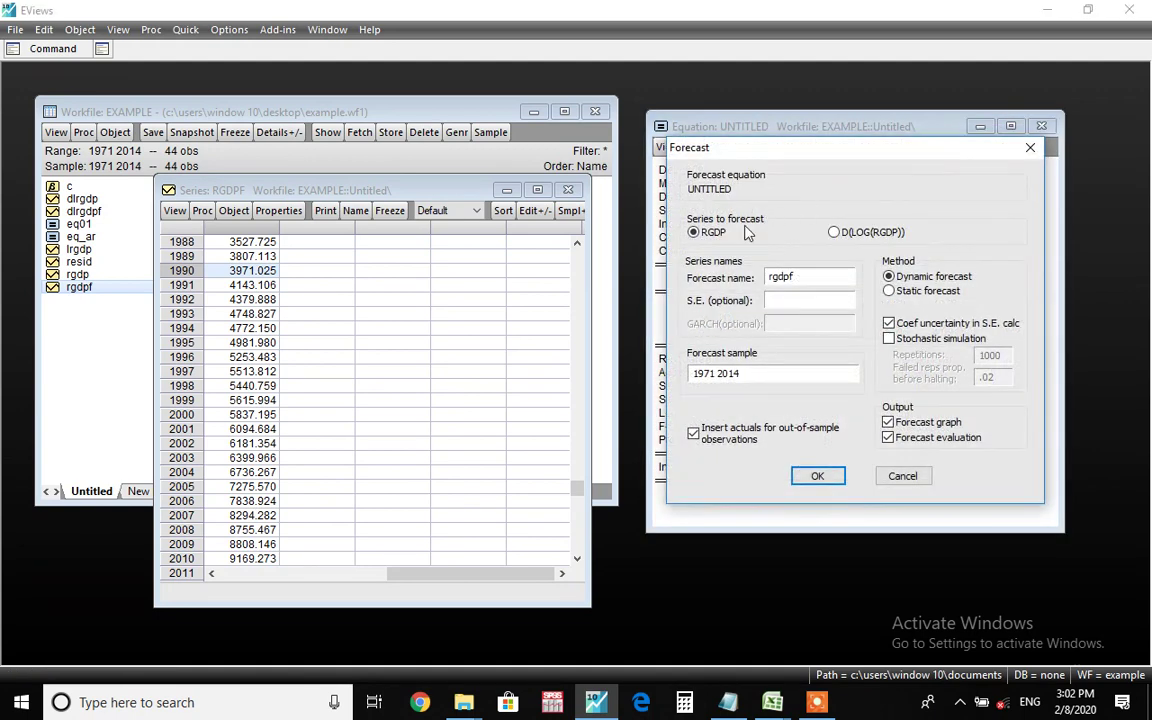
{"action": "left_click", "coordinate": [889, 292]}
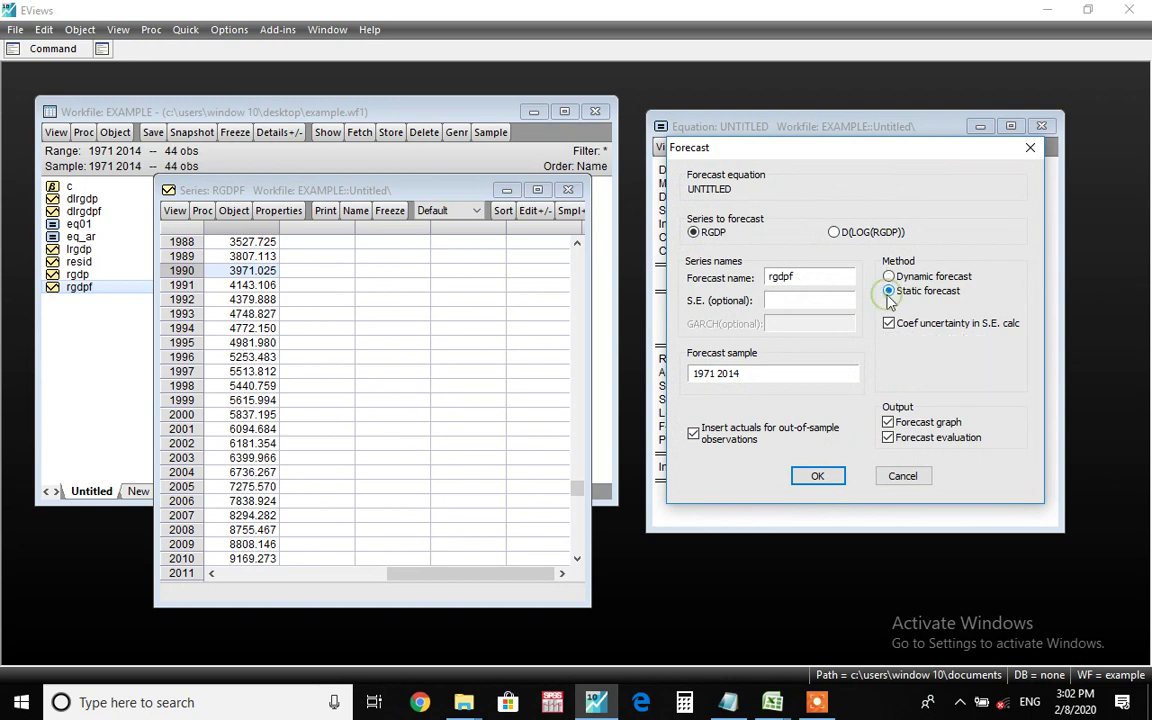
{"action": "left_click", "coordinate": [817, 476]}
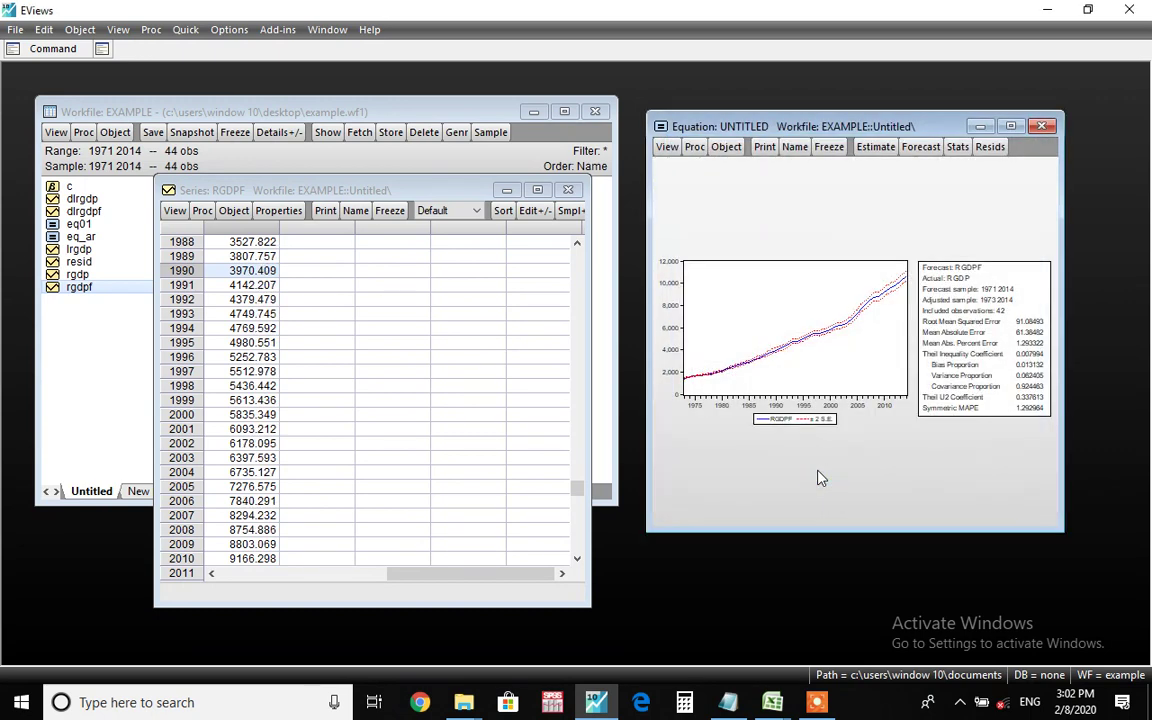
Step: Copy the 2010 forecast from the RGDPF series at highest precision and paste it into cell B4 of the Book1 workbook in Excel
{"action": "left_click", "coordinate": [246, 560]}
{"action": "key", "text": "ctrl+c"}
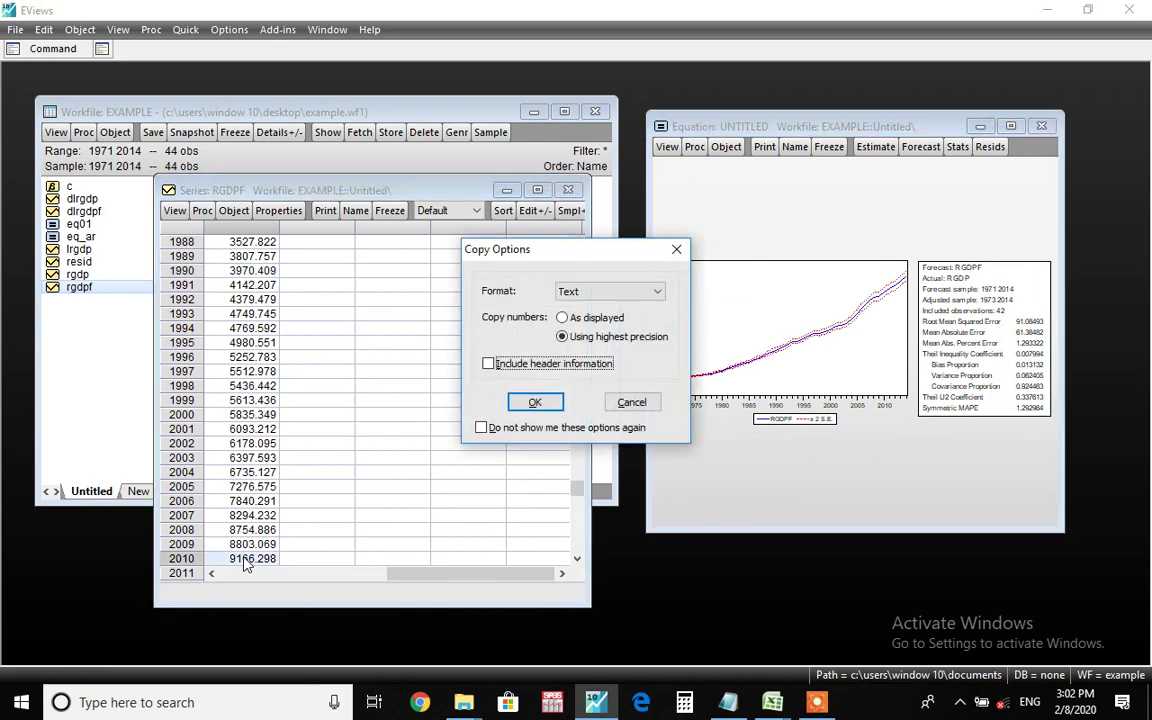
{"action": "key", "text": "Return"}
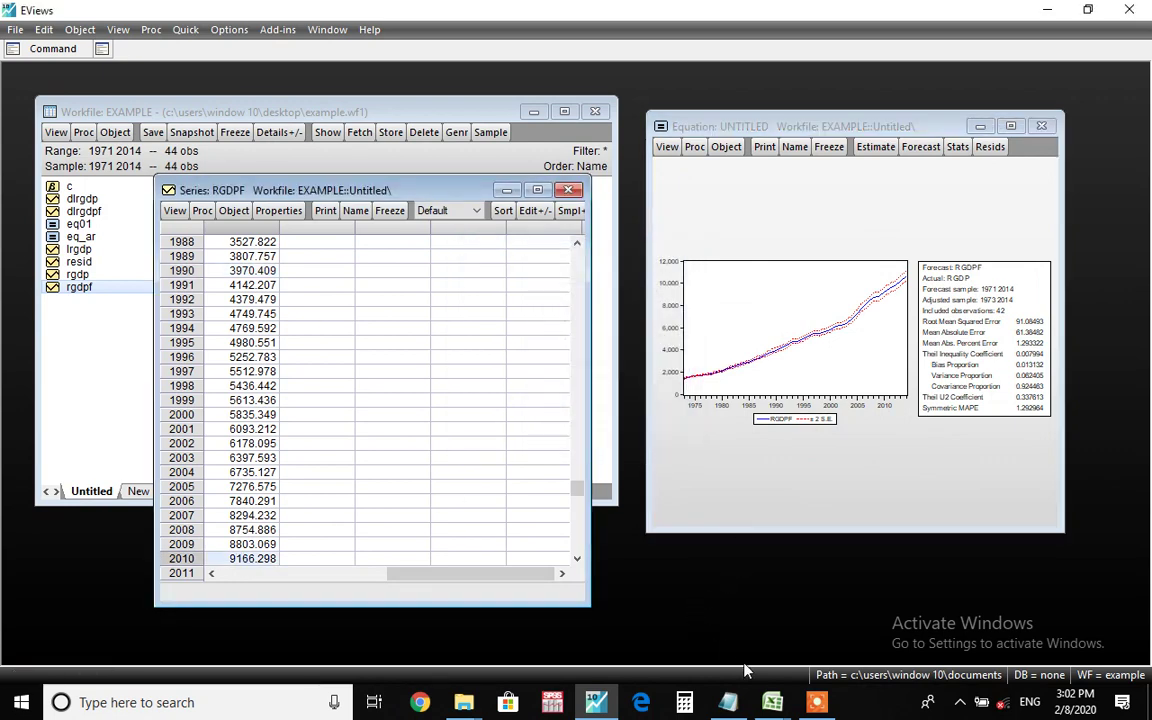
{"action": "mouse_move", "coordinate": [786, 714]}
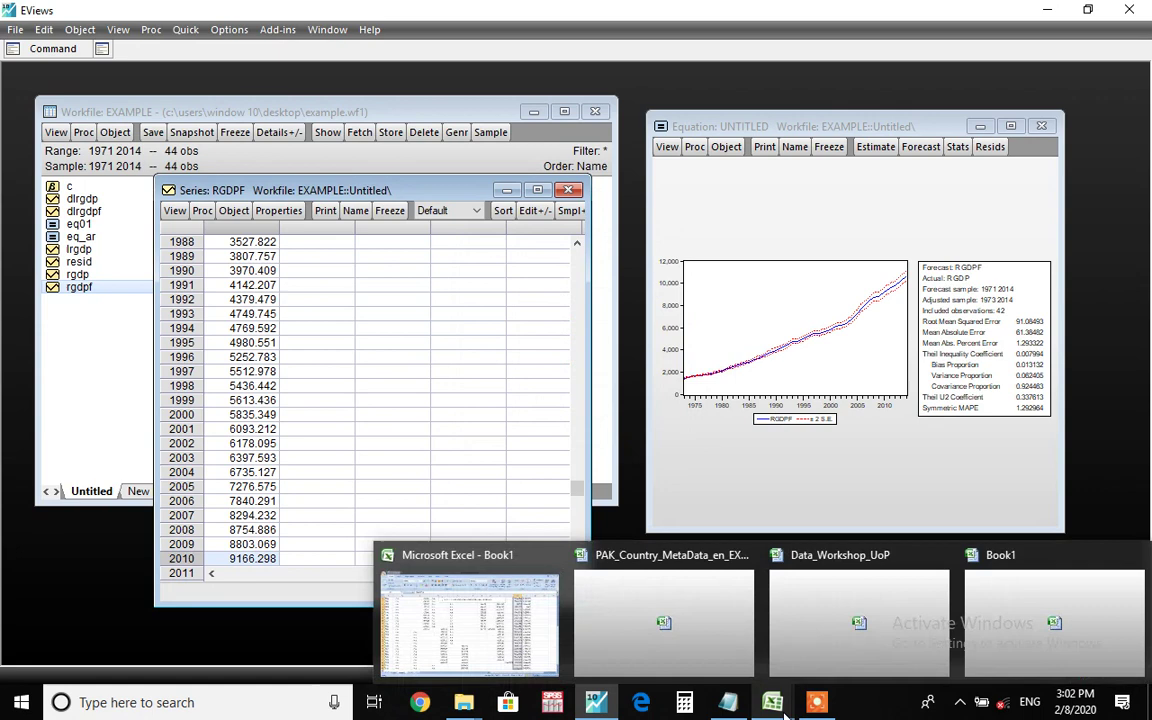
{"action": "left_click", "coordinate": [1029, 596]}
{"action": "key", "text": "Down"}
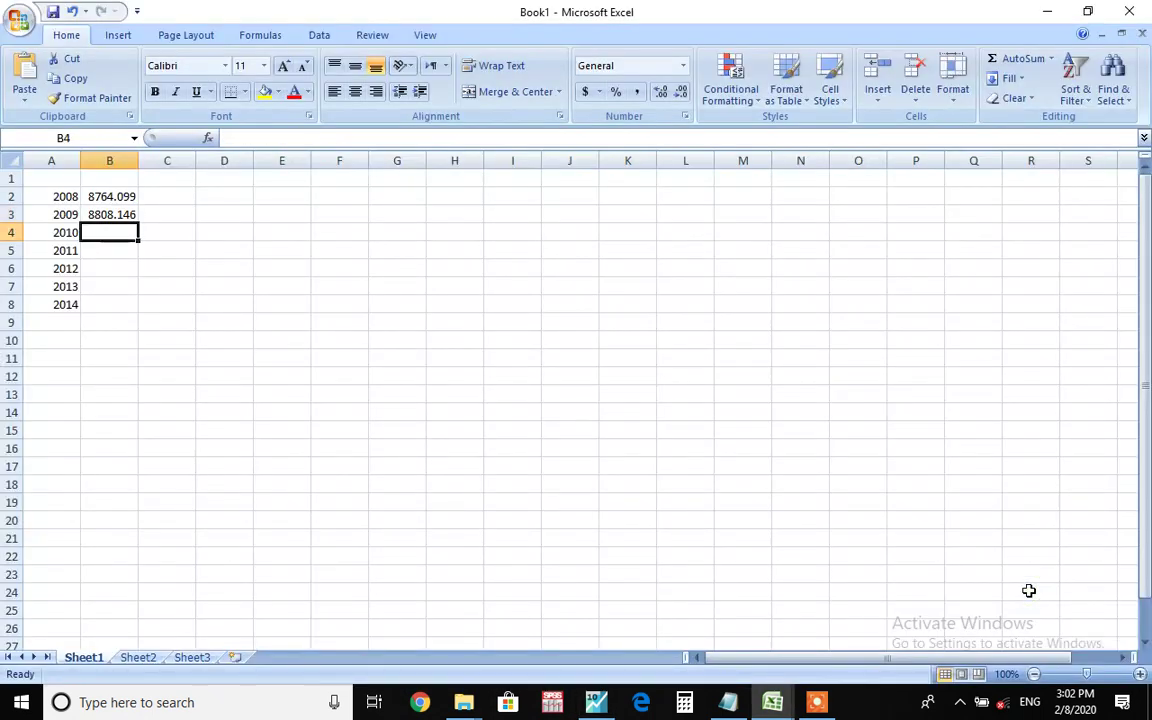
{"action": "key", "text": "ctrl+v"}
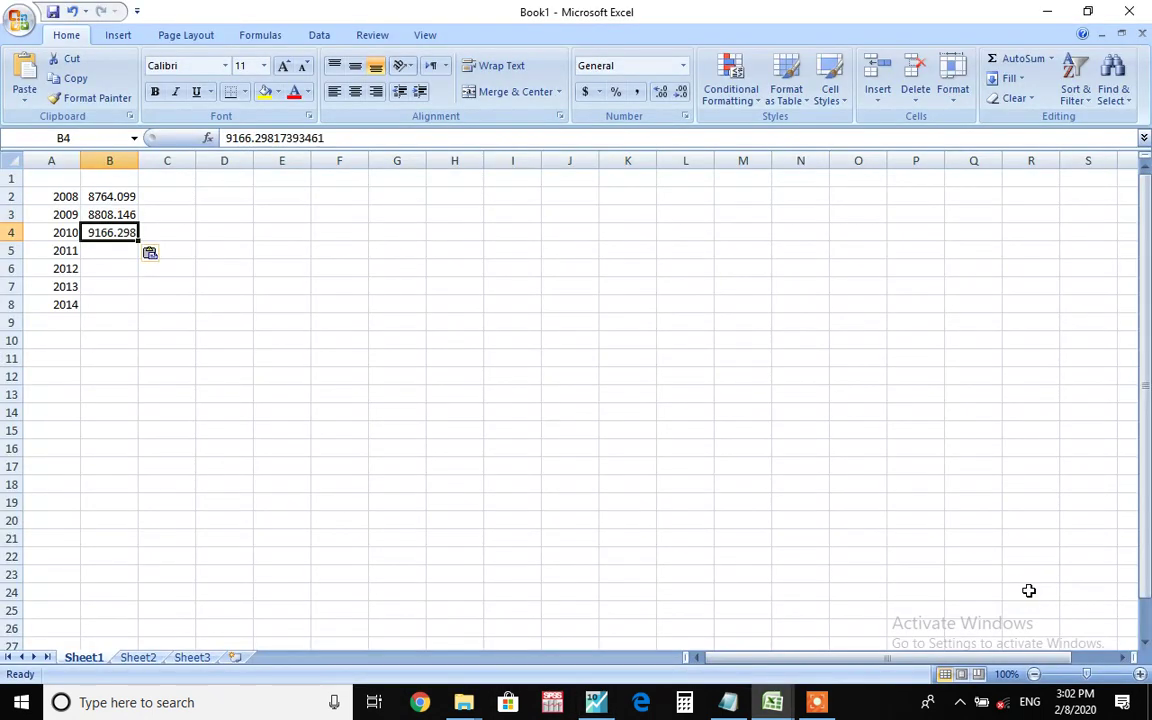
{"action": "key", "text": "Down"}
Step: Switch back to EViews and re-estimate the d(log(rgdp)) c ar(1) equation over the sample 1971 2010
{"action": "key", "text": "alt+Tab"}
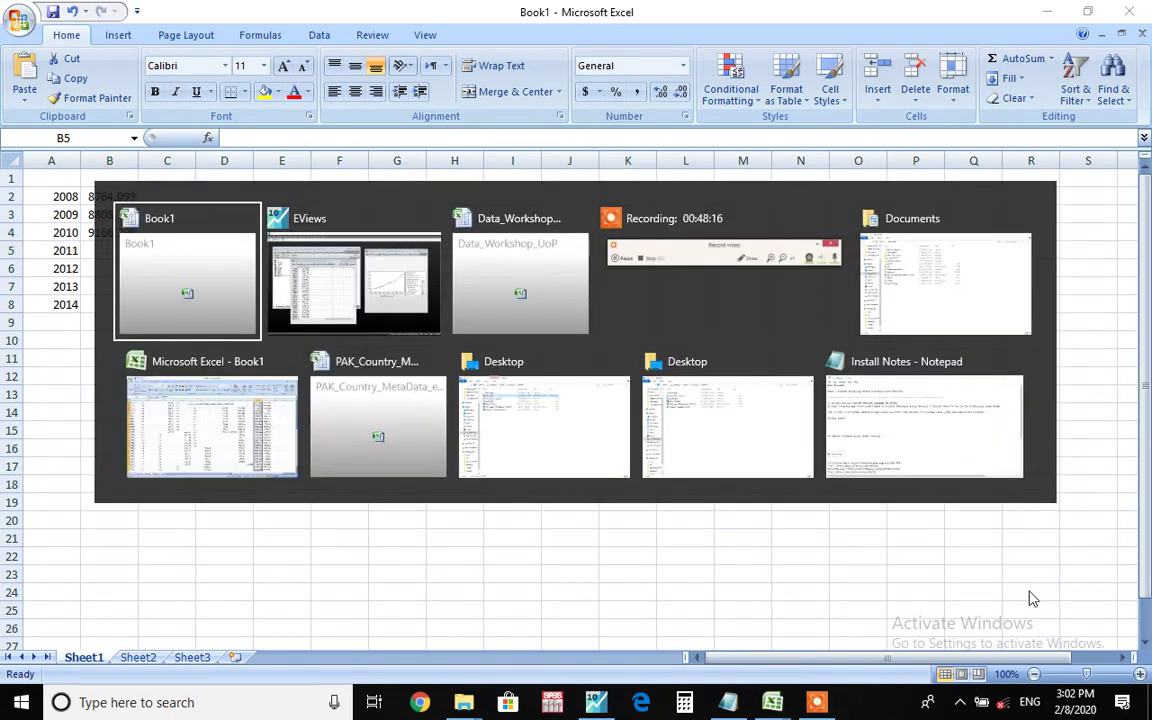
{"action": "key", "text": "alt+Tab"}
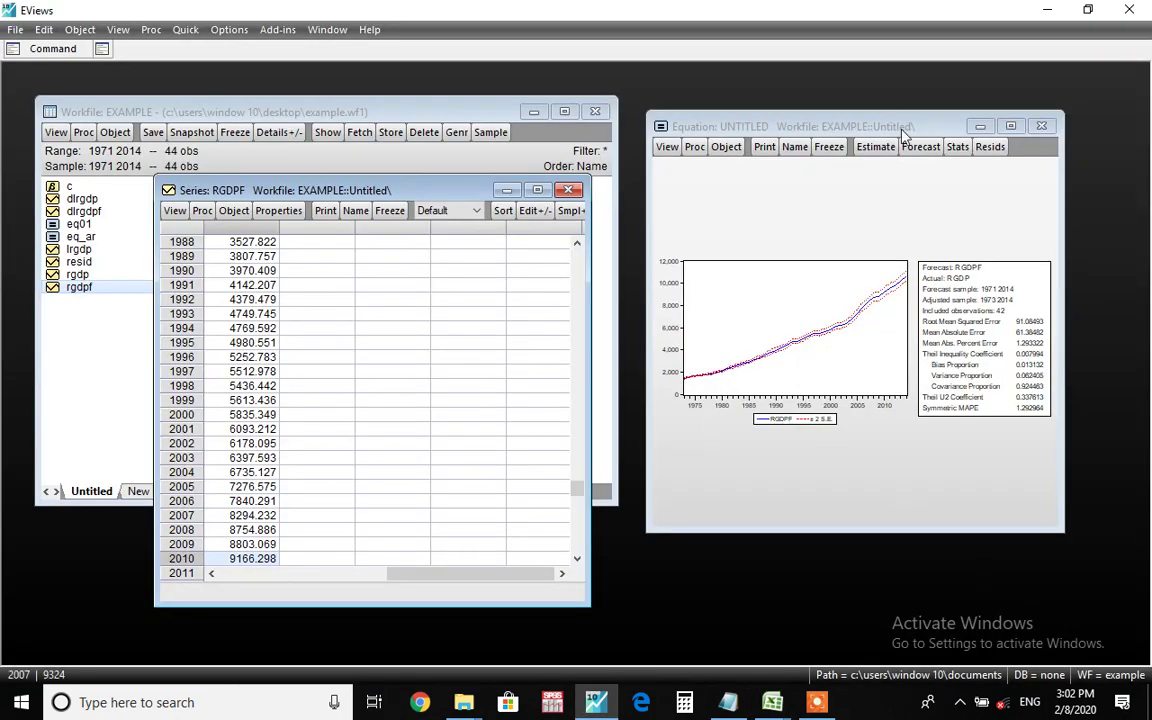
{"action": "left_click", "coordinate": [877, 148]}
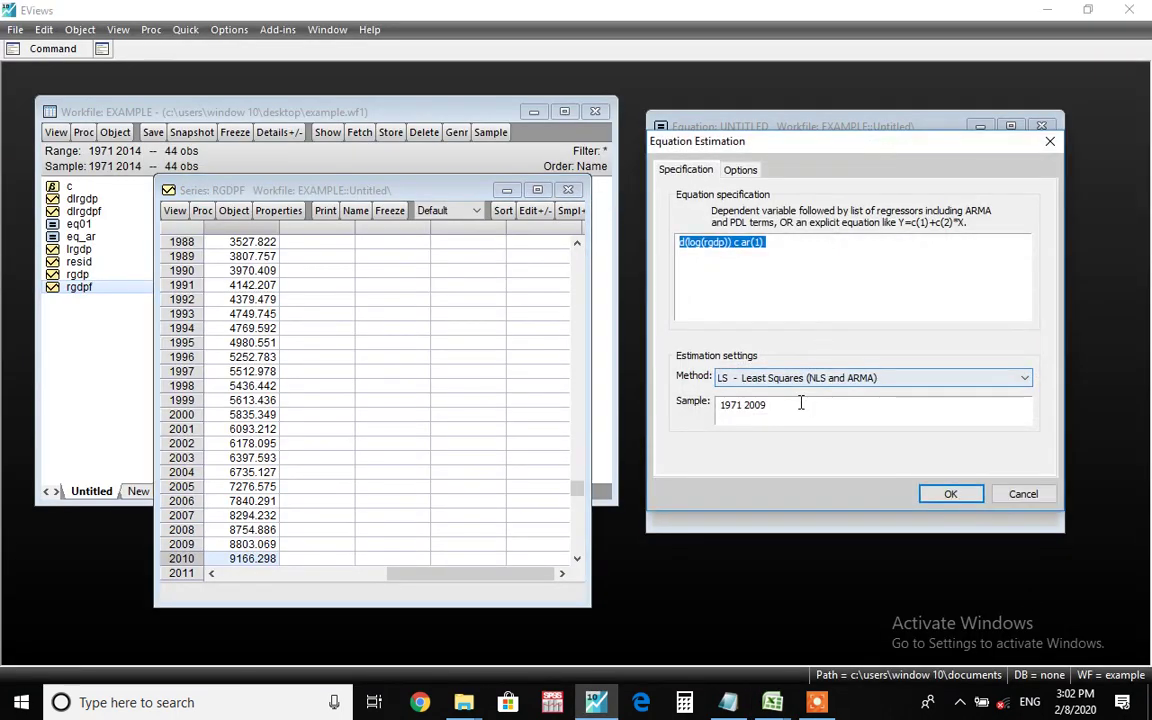
{"action": "left_click", "coordinate": [800, 403]}
{"action": "key", "text": "BackSpace"}
{"action": "type", "text": "10"}
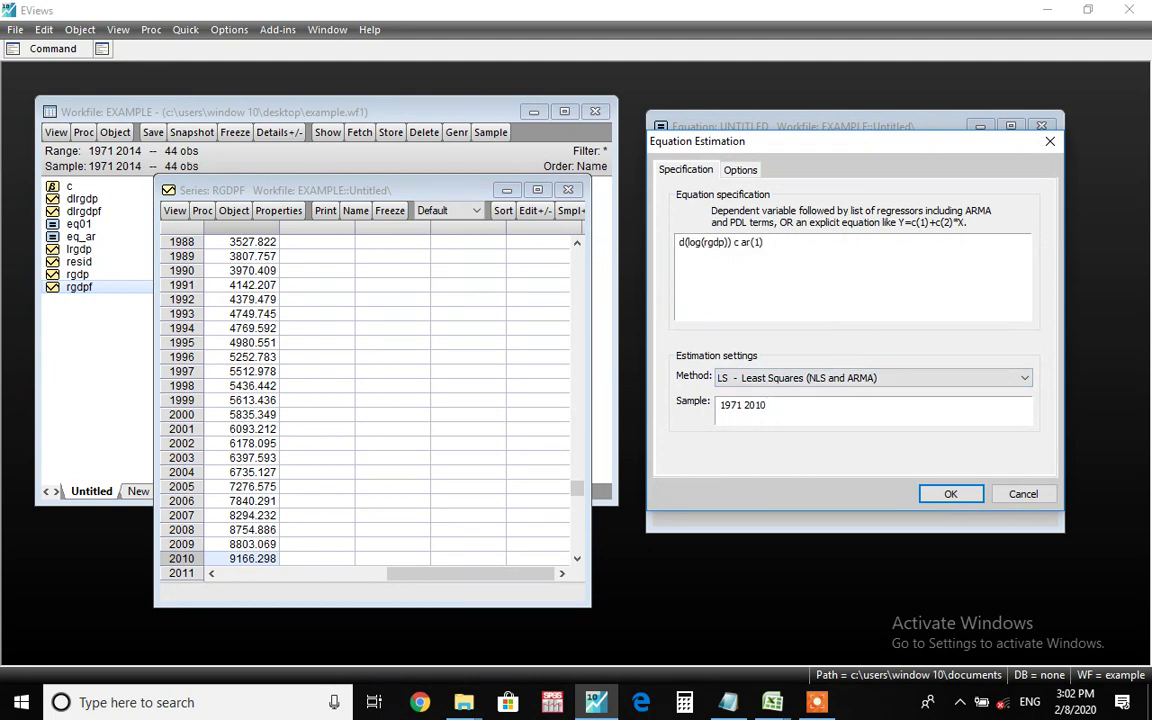
{"action": "key", "text": "Return"}
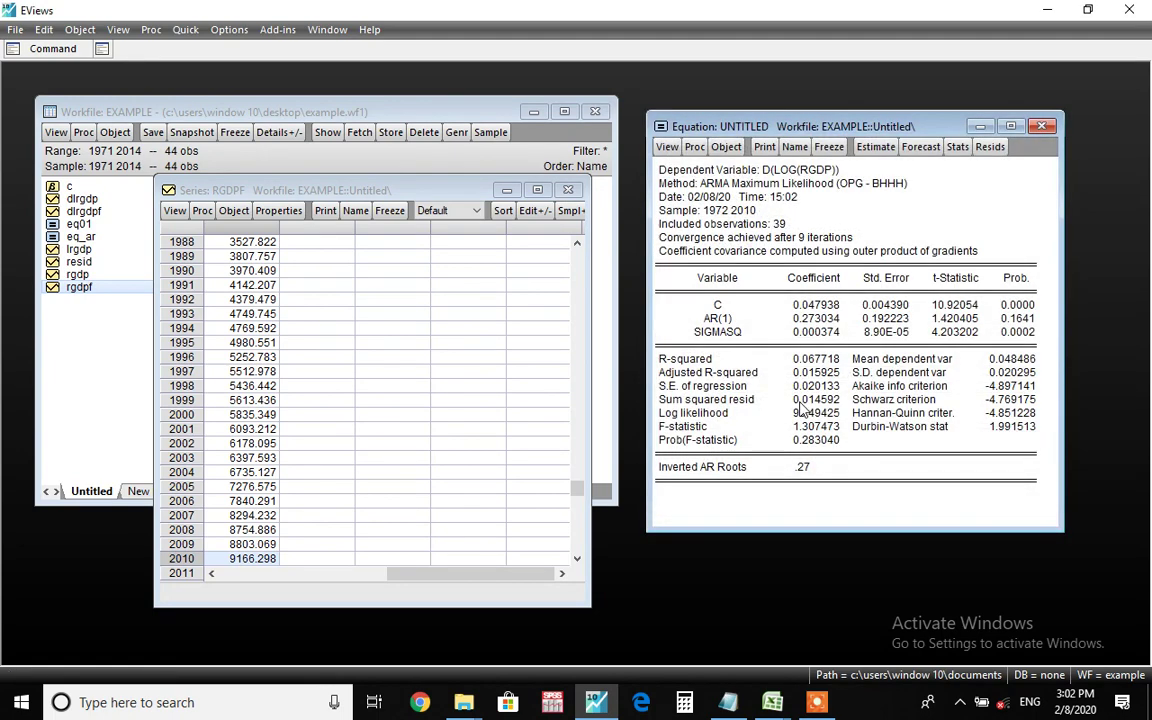
Step: Run a static forecast of RGDP from the equation estimated through 2010, saving it as rgdpf over the forecast sample 1971 2014
{"action": "left_click", "coordinate": [918, 146]}
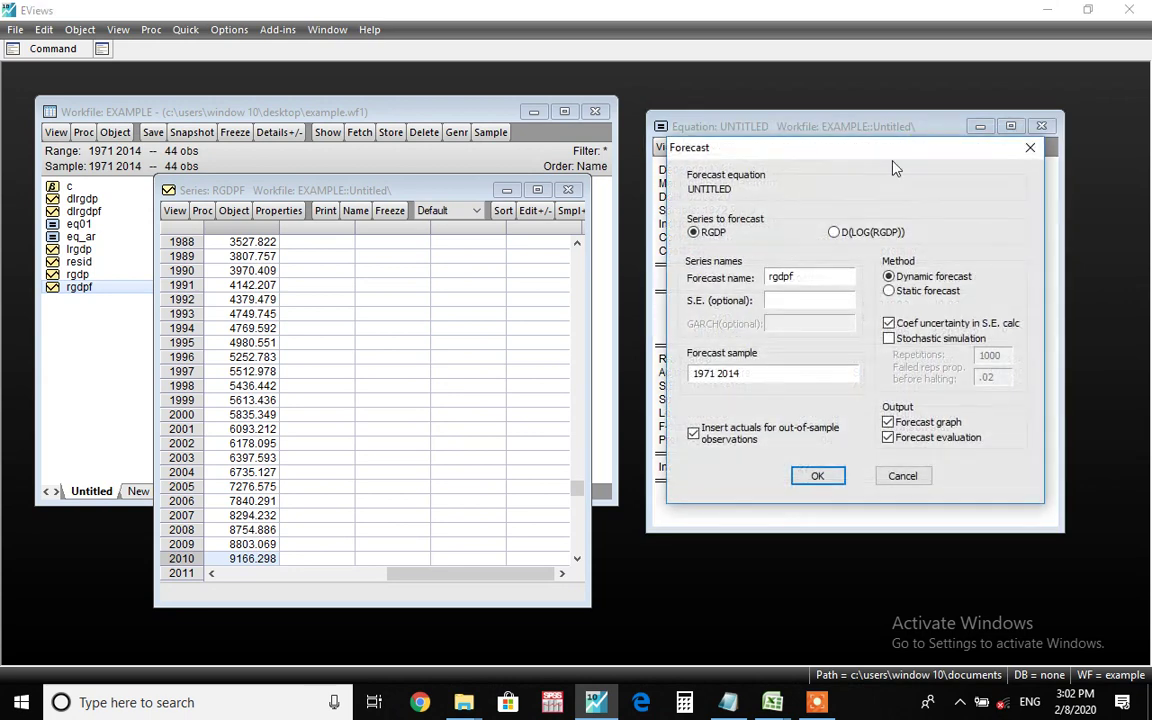
{"action": "left_click", "coordinate": [889, 291]}
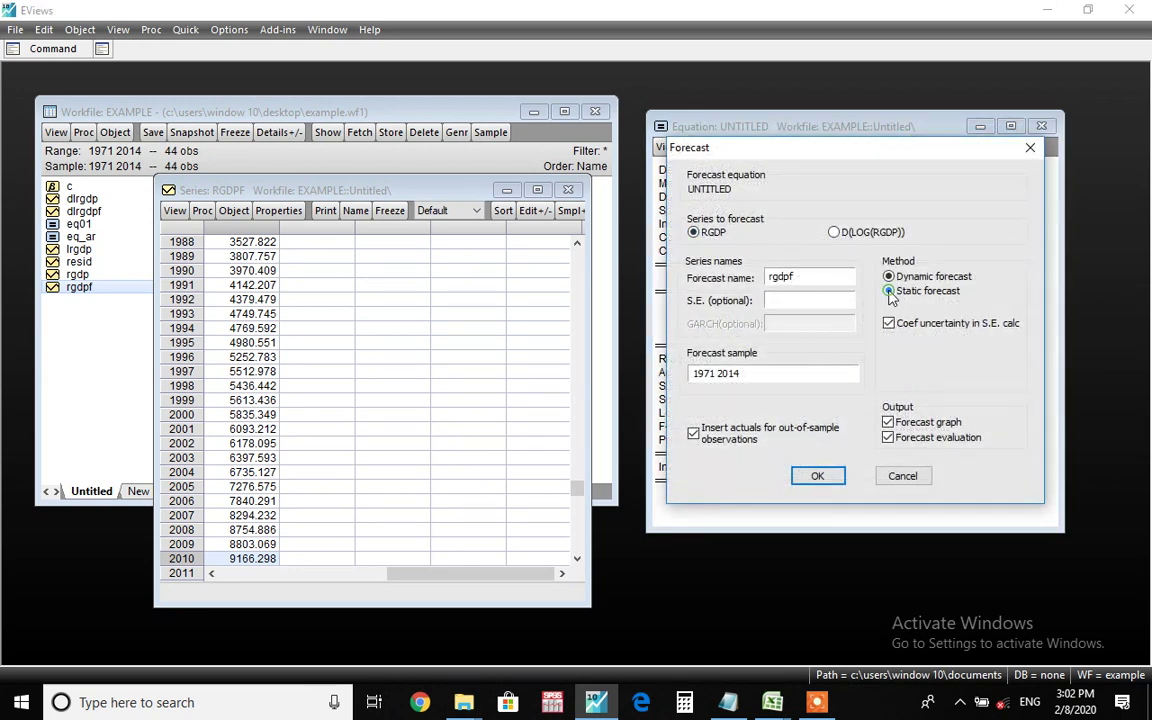
{"action": "left_click", "coordinate": [818, 477]}
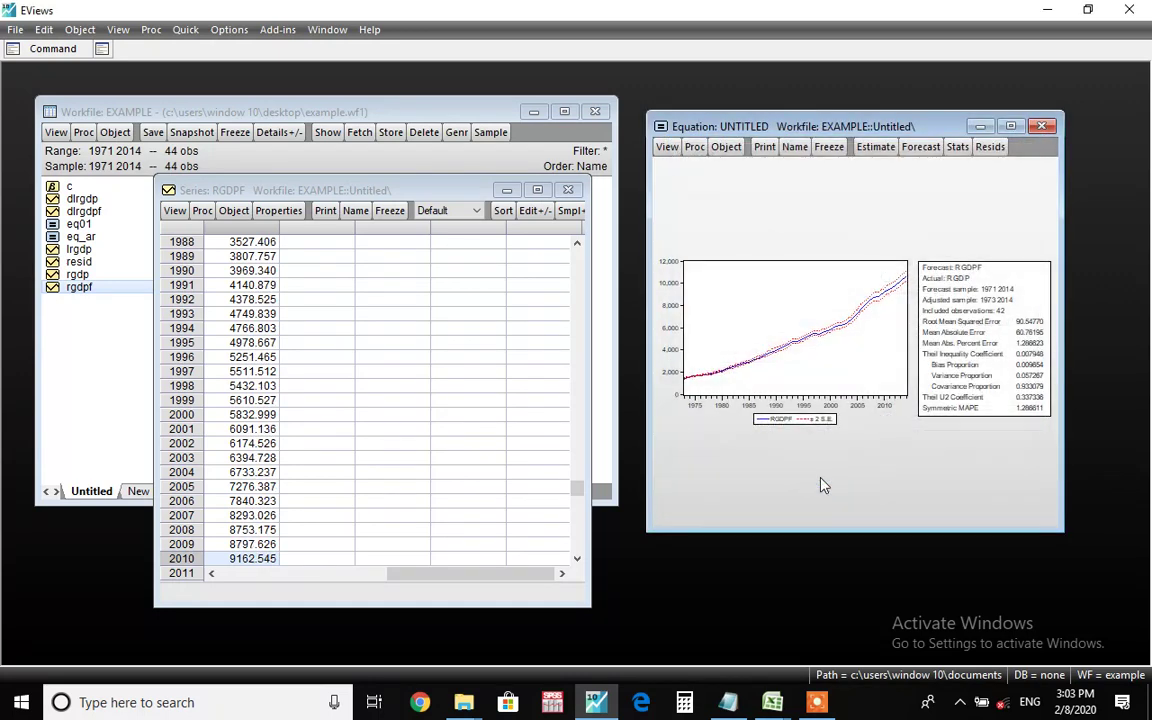
Step: Copy the 2011 forecast from the RGDPF series at highest precision and paste it into cell B5 of the Book1 workbook in Excel
{"action": "left_click", "coordinate": [577, 557]}
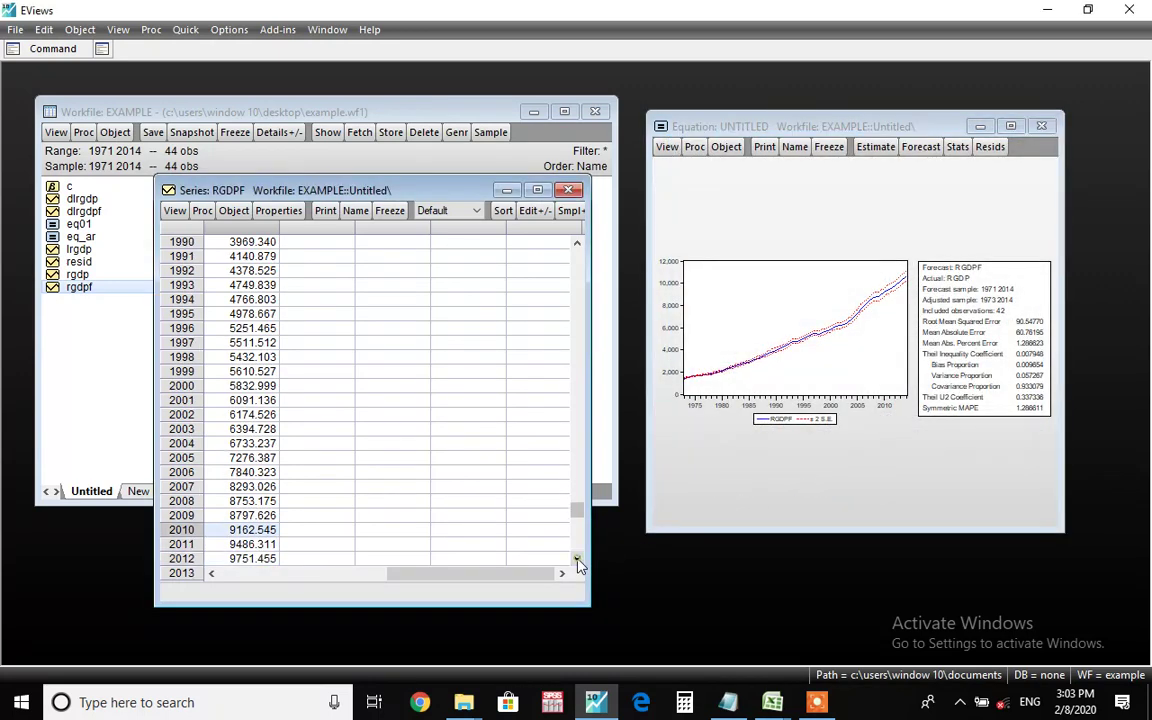
{"action": "left_click", "coordinate": [577, 557]}
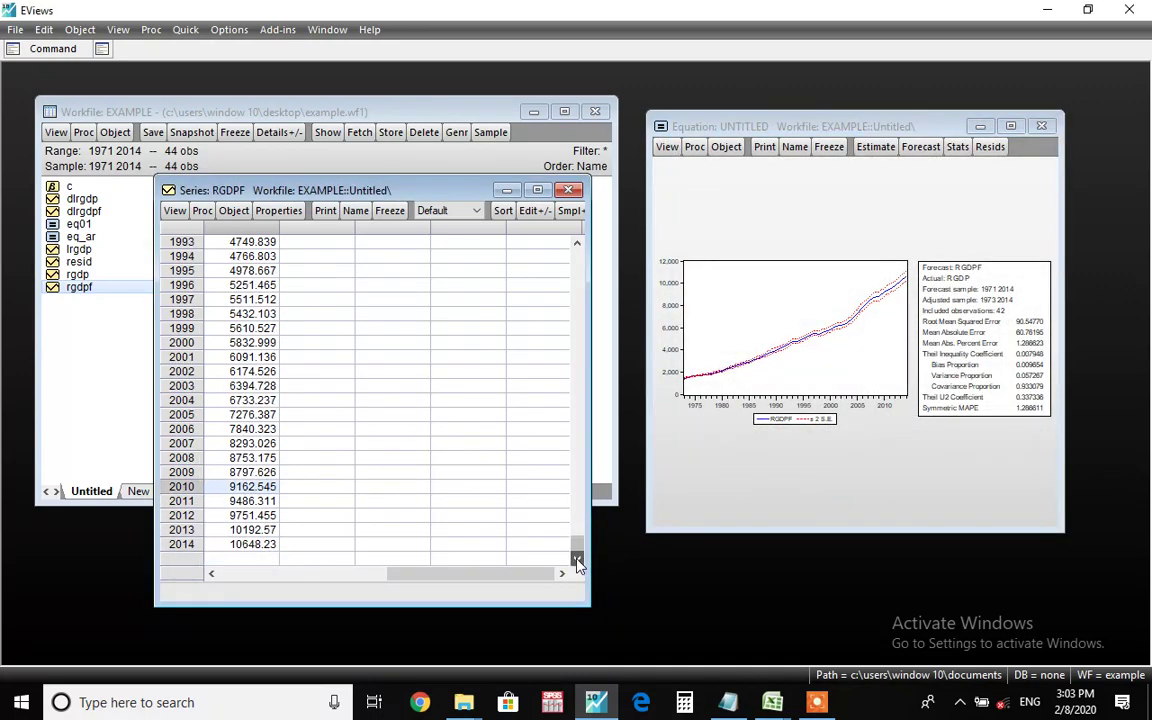
{"action": "left_click", "coordinate": [253, 501]}
{"action": "key", "text": "ctrl+c"}
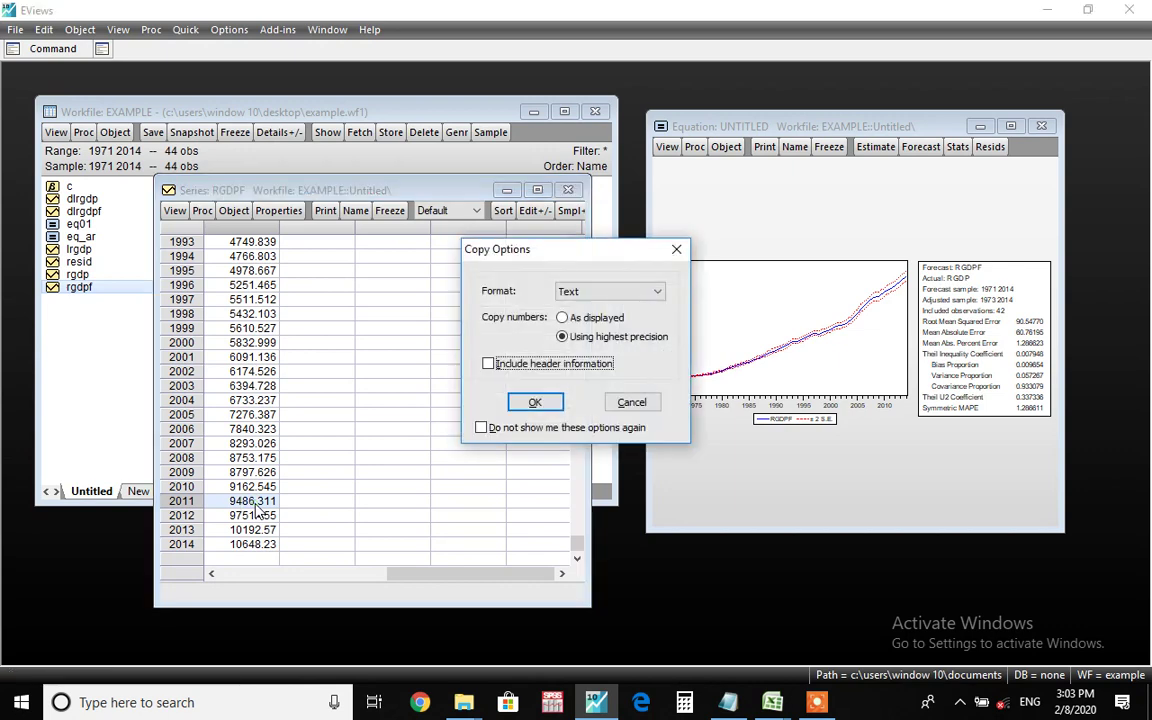
{"action": "key", "text": "Return"}
{"action": "key", "text": "alt+Tab"}
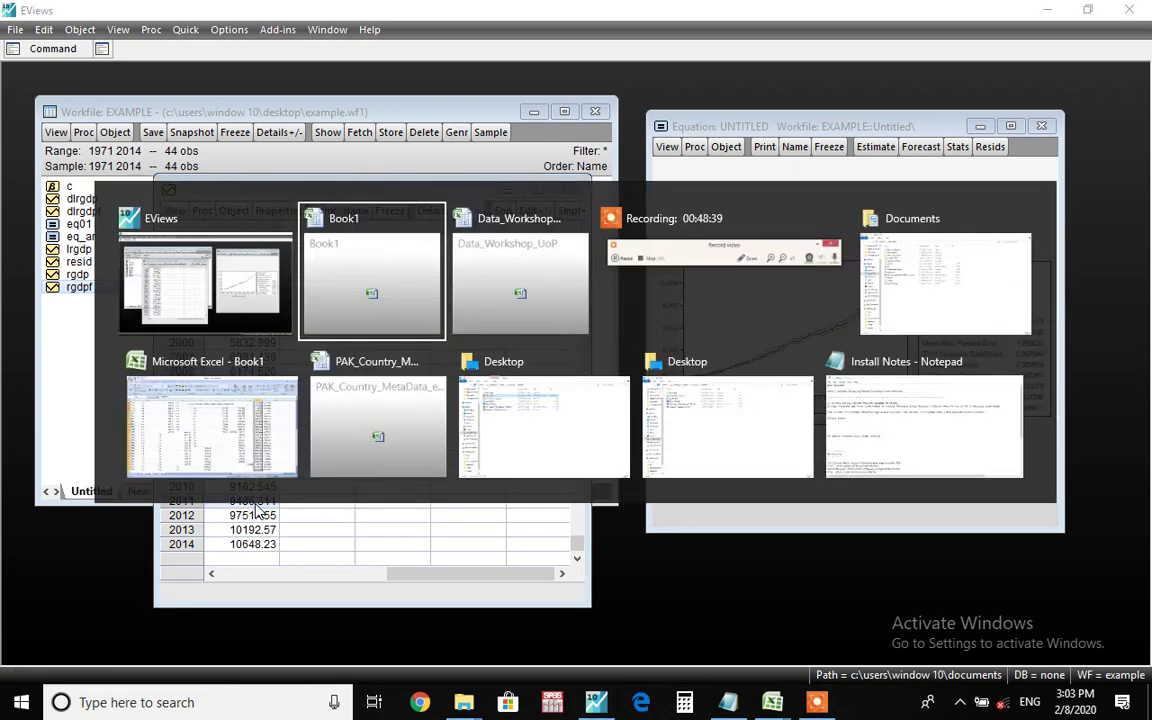
{"action": "key", "text": "ctrl+v"}
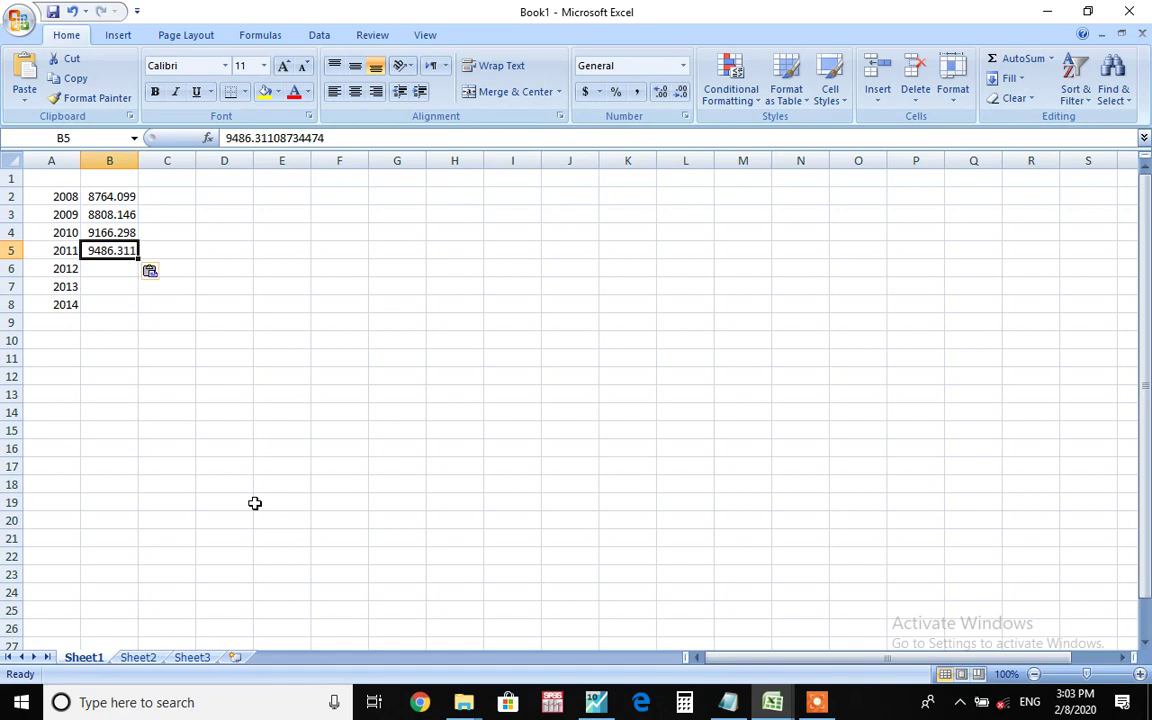
Step: Switch back to EViews and re-estimate the d(log(rgdp)) c ar(1) equation over the sample 1971 2011
{"action": "key", "text": "alt+Tab"}
{"action": "key", "text": "alt+Tab"}
{"action": "key", "text": "alt+Tab"}
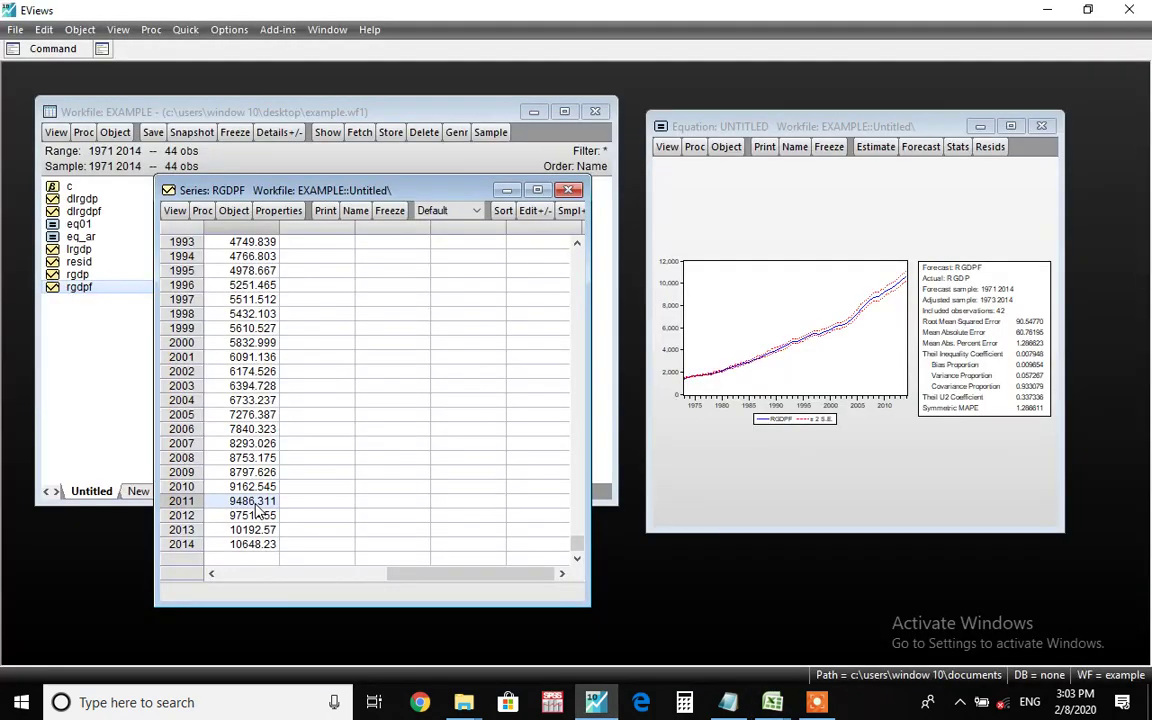
{"action": "left_click", "coordinate": [875, 147]}
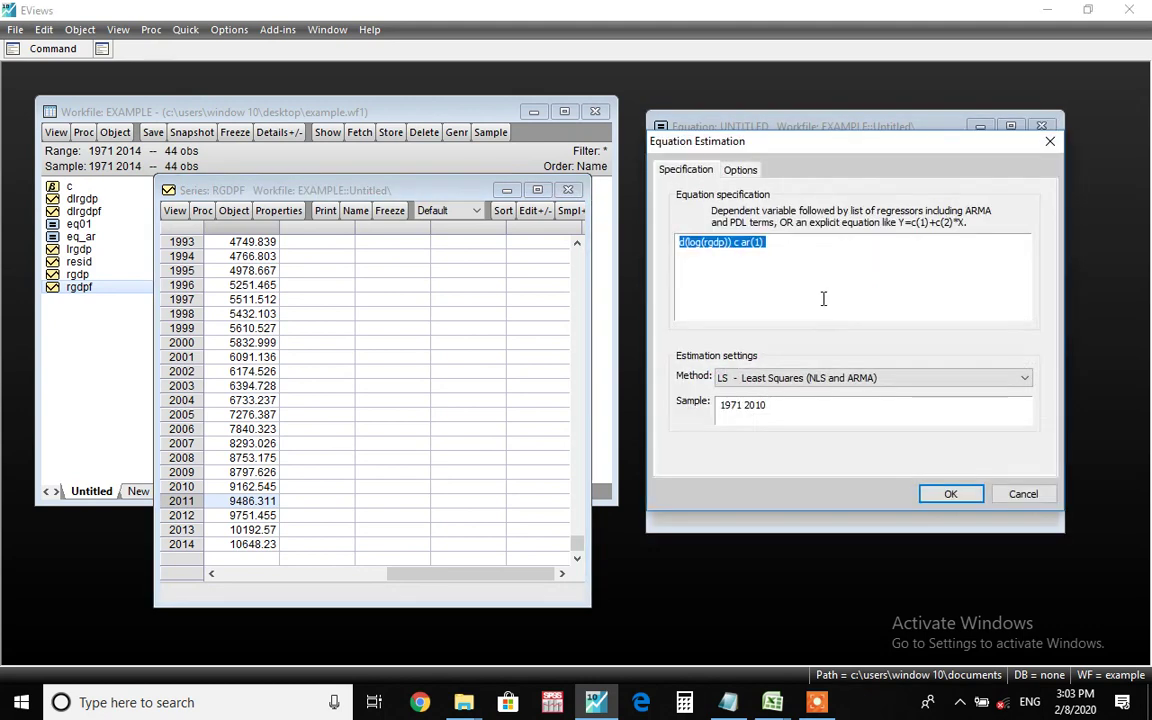
{"action": "left_click", "coordinate": [805, 405]}
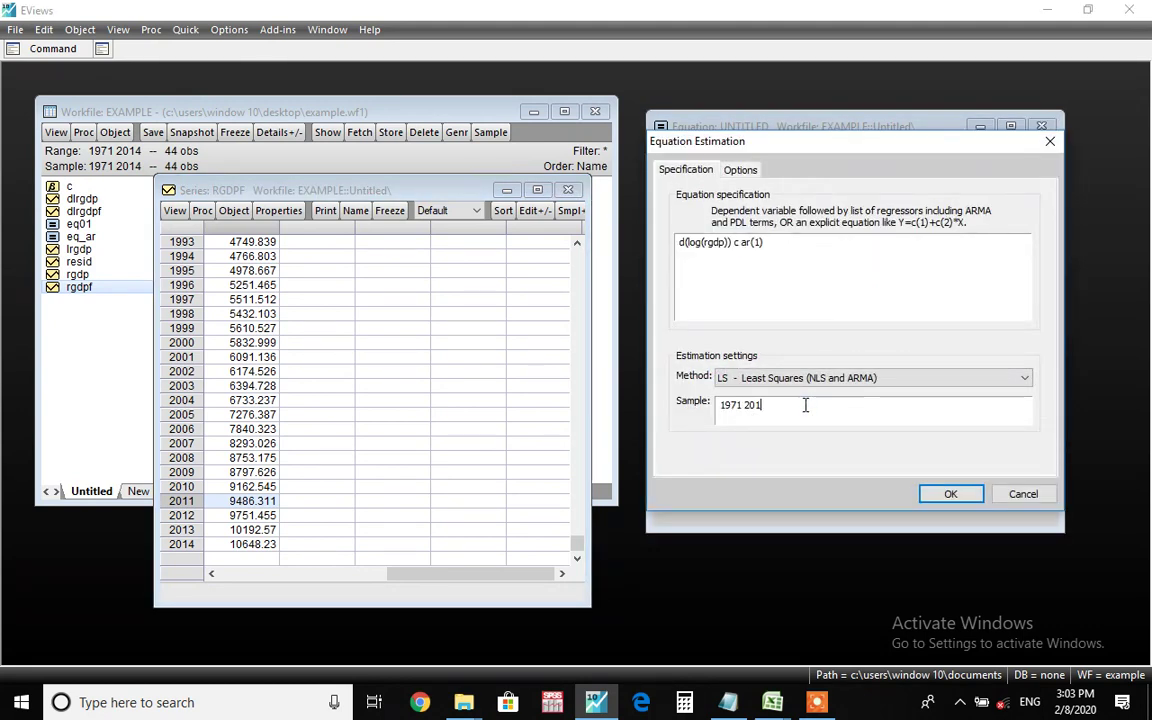
{"action": "type", "text": "1"}
{"action": "key", "text": "Return"}
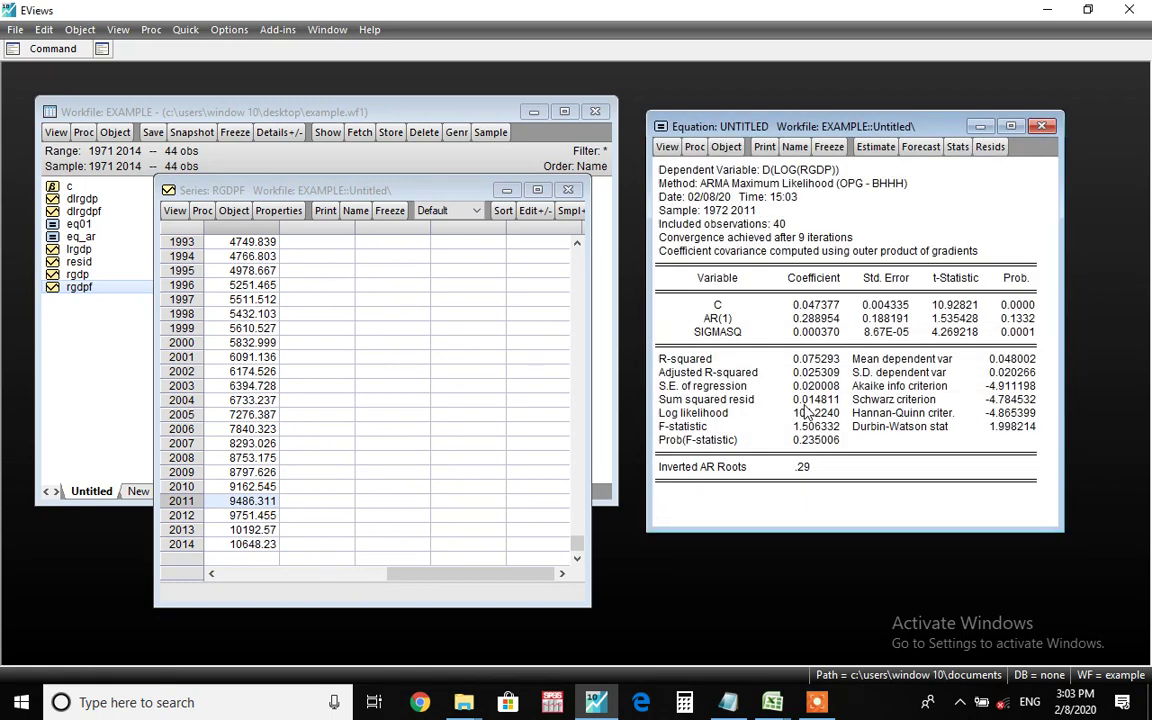
Step: Run a static forecast of RGDP from the equation estimated through 2011, saving it as rgdpf over the forecast sample 1971 2014
{"action": "left_click", "coordinate": [921, 147]}
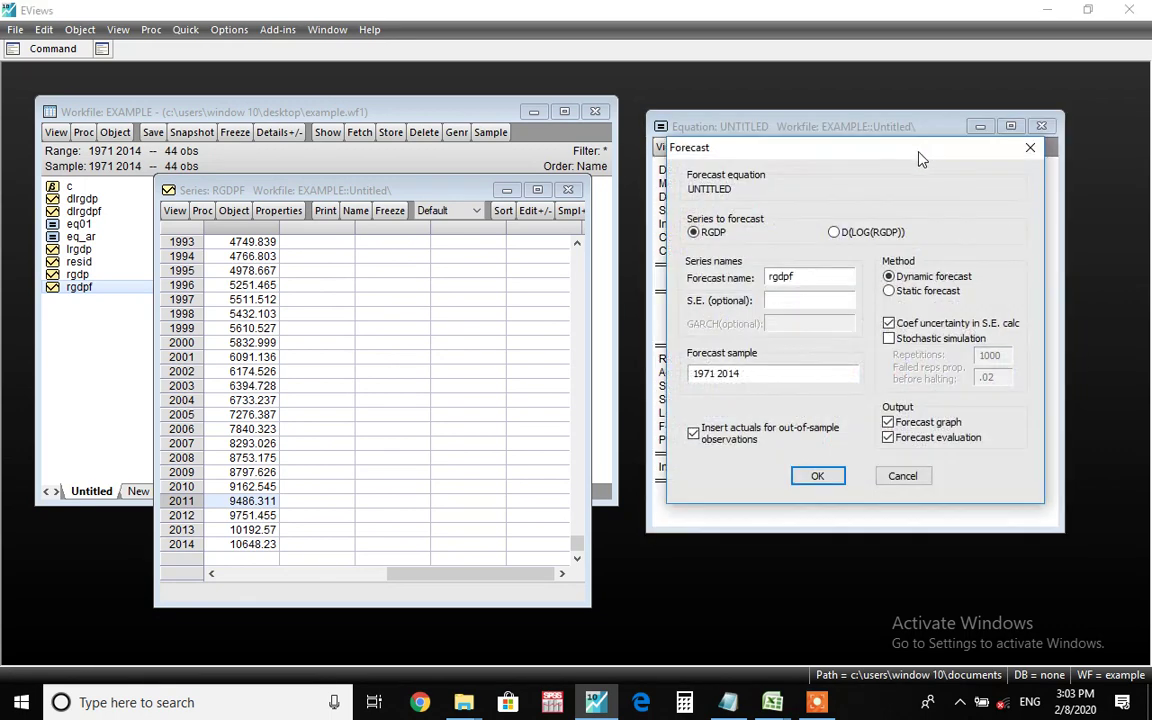
{"action": "left_click", "coordinate": [889, 291]}
{"action": "left_click", "coordinate": [829, 476]}
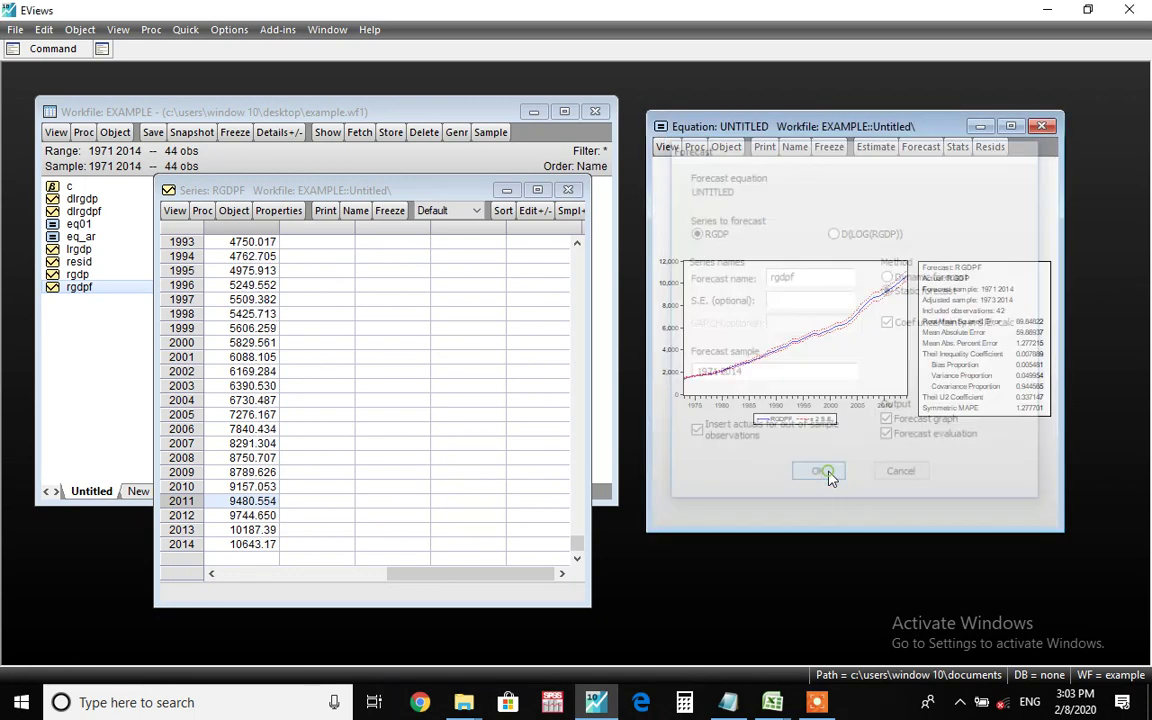
Step: Copy the 2012 forecast from the RGDPF series at highest precision and paste it into cell B6 of the Book1 workbook in Excel
{"action": "left_click", "coordinate": [251, 515]}
{"action": "key", "text": "ctrl+c"}
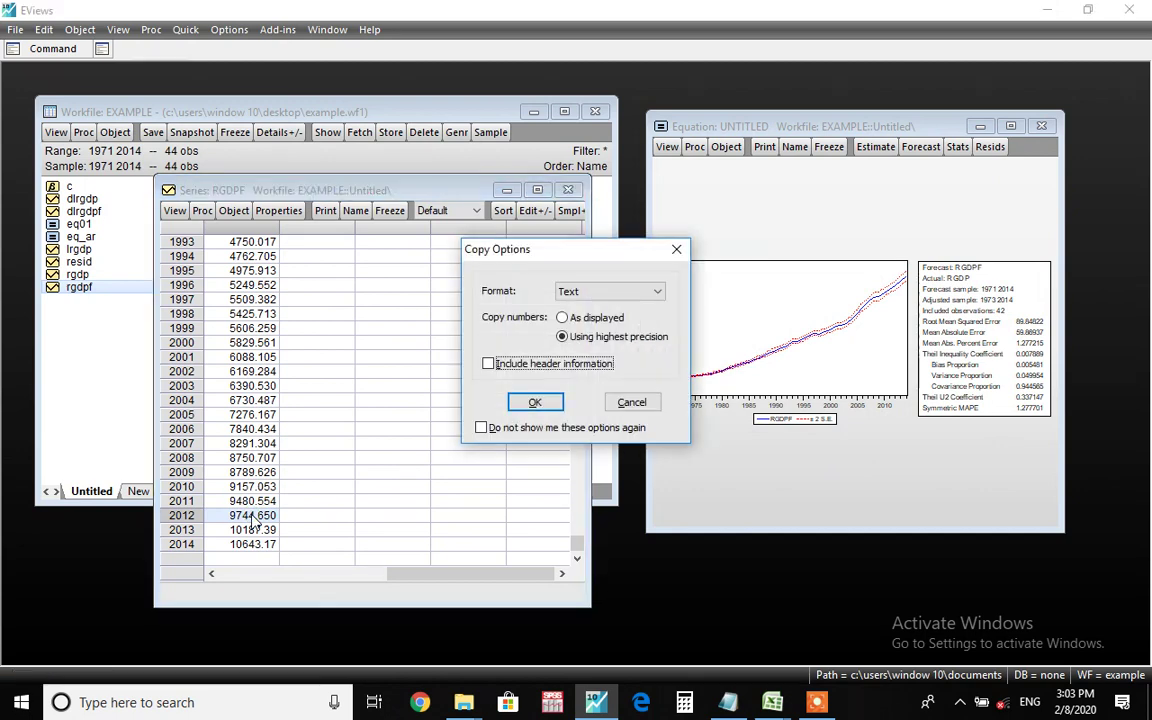
{"action": "key", "text": "Return"}
{"action": "key", "text": "alt+Tab"}
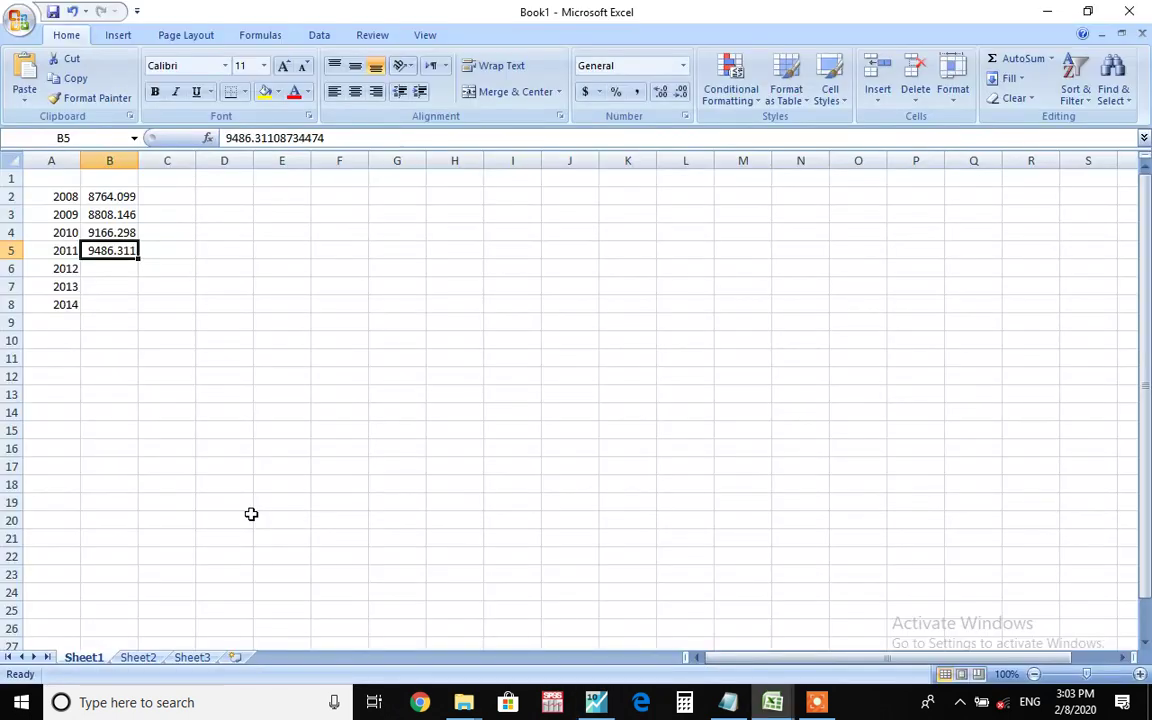
{"action": "key", "text": "Return"}
{"action": "key", "text": "ctrl+v"}
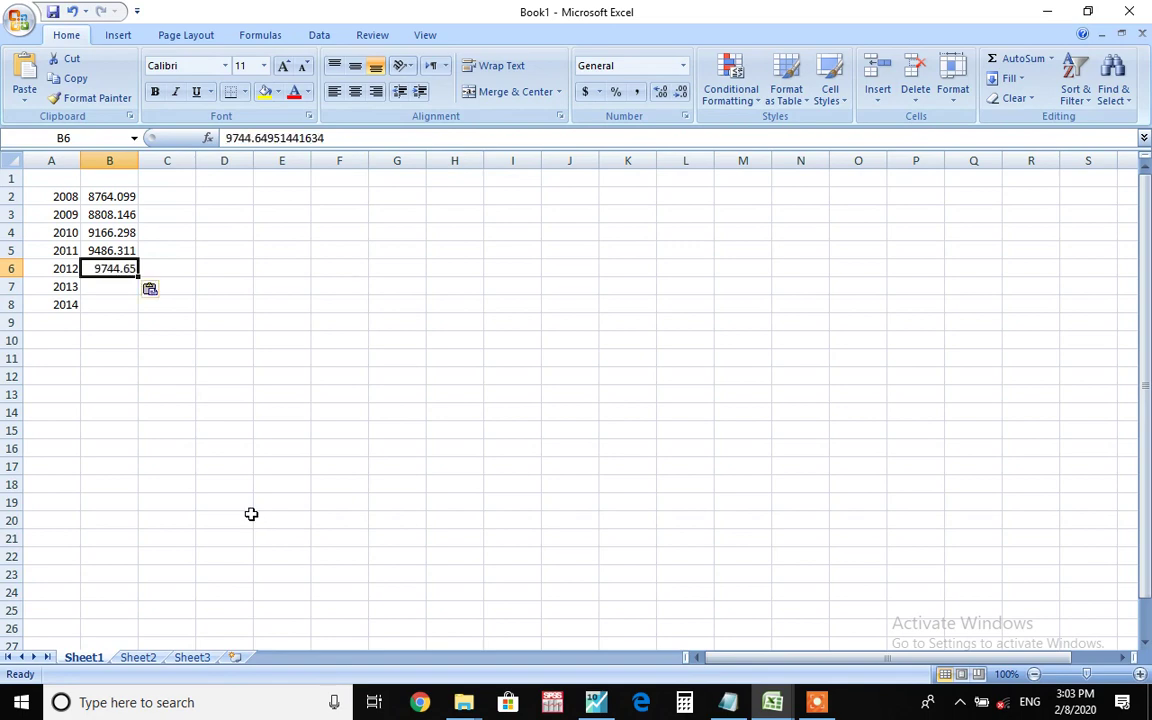
Step: Switch back to EViews and re-estimate the d(log(rgdp)) c ar(1) equation over the sample 1971 2012
{"action": "key", "text": "alt+Tab"}
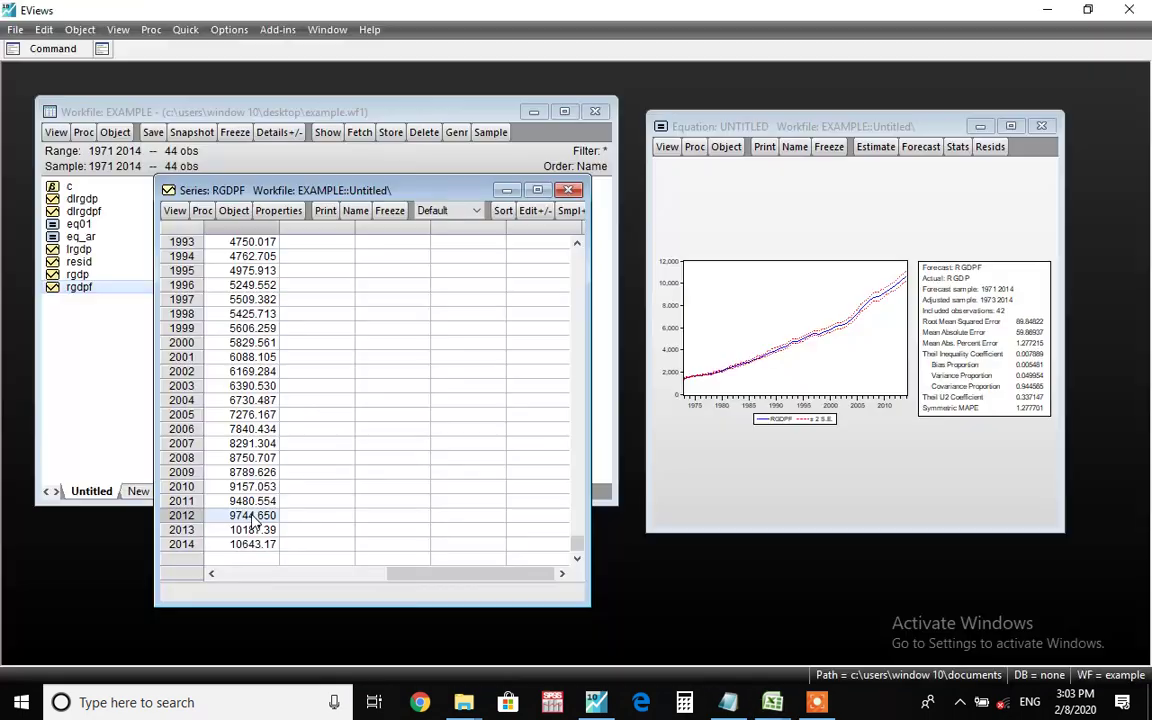
{"action": "left_click", "coordinate": [874, 147]}
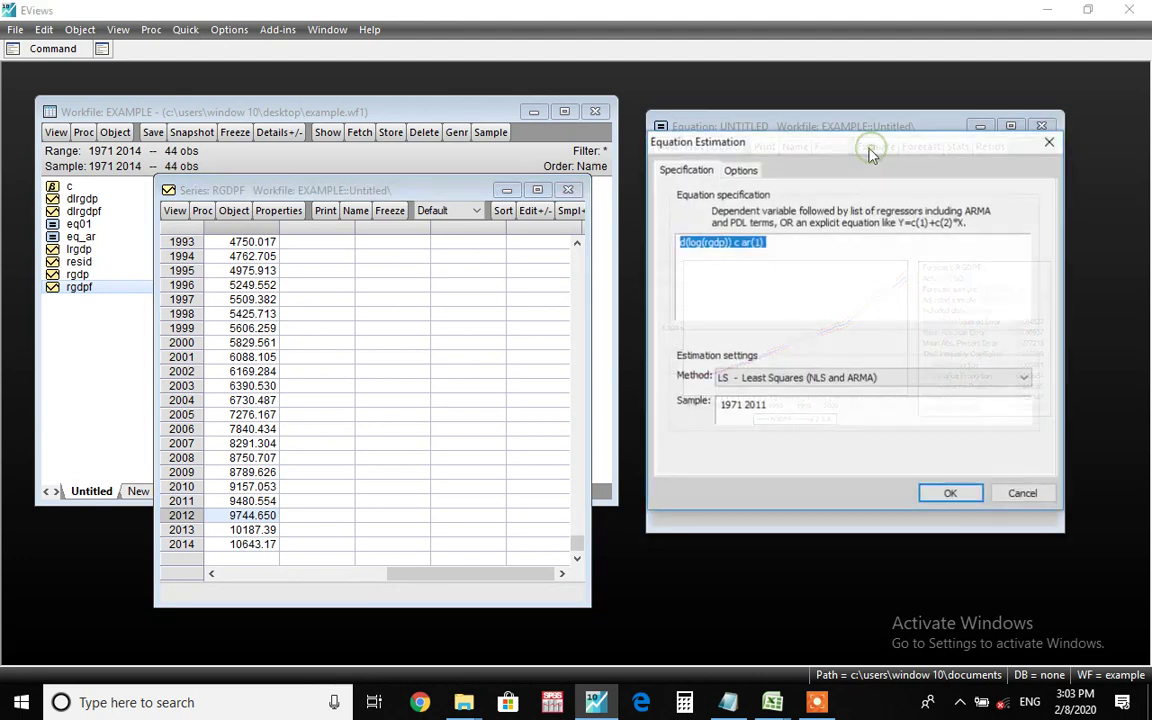
{"action": "left_click", "coordinate": [790, 415]}
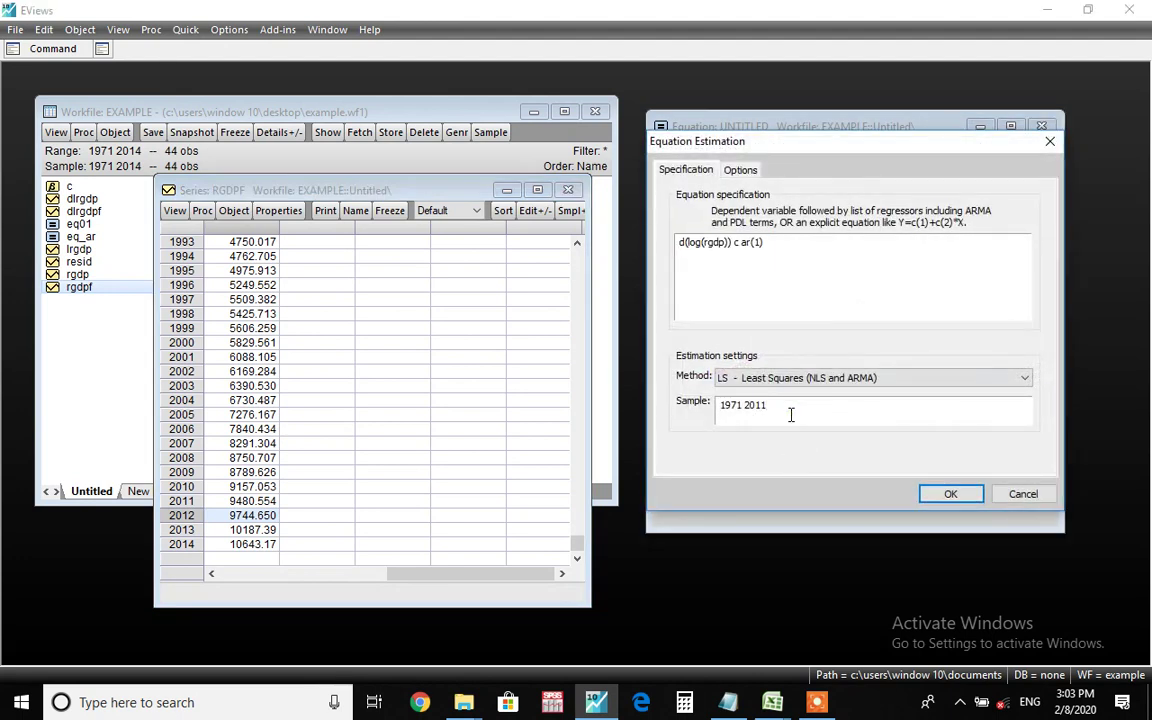
{"action": "type", "text": "2"}
{"action": "key", "text": "Return"}
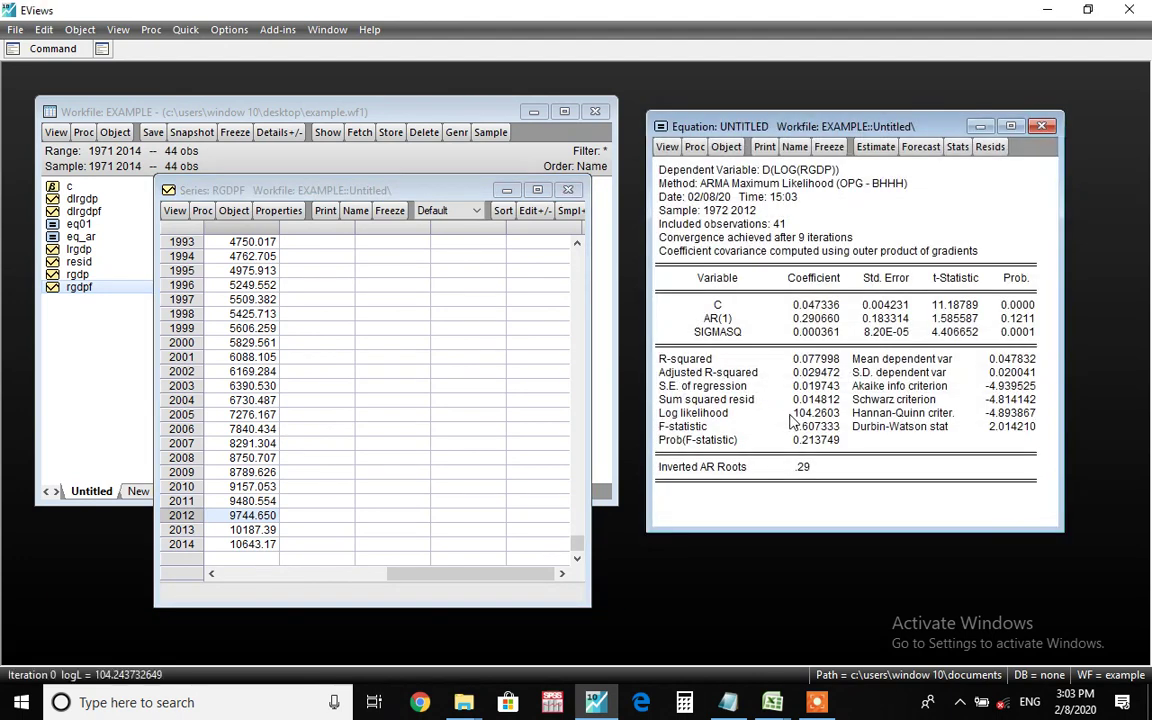
Step: Run a static forecast of RGDP from the equation estimated through 2012, saving it as rgdpf over the forecast sample 1971 2014
{"action": "left_click", "coordinate": [920, 147]}
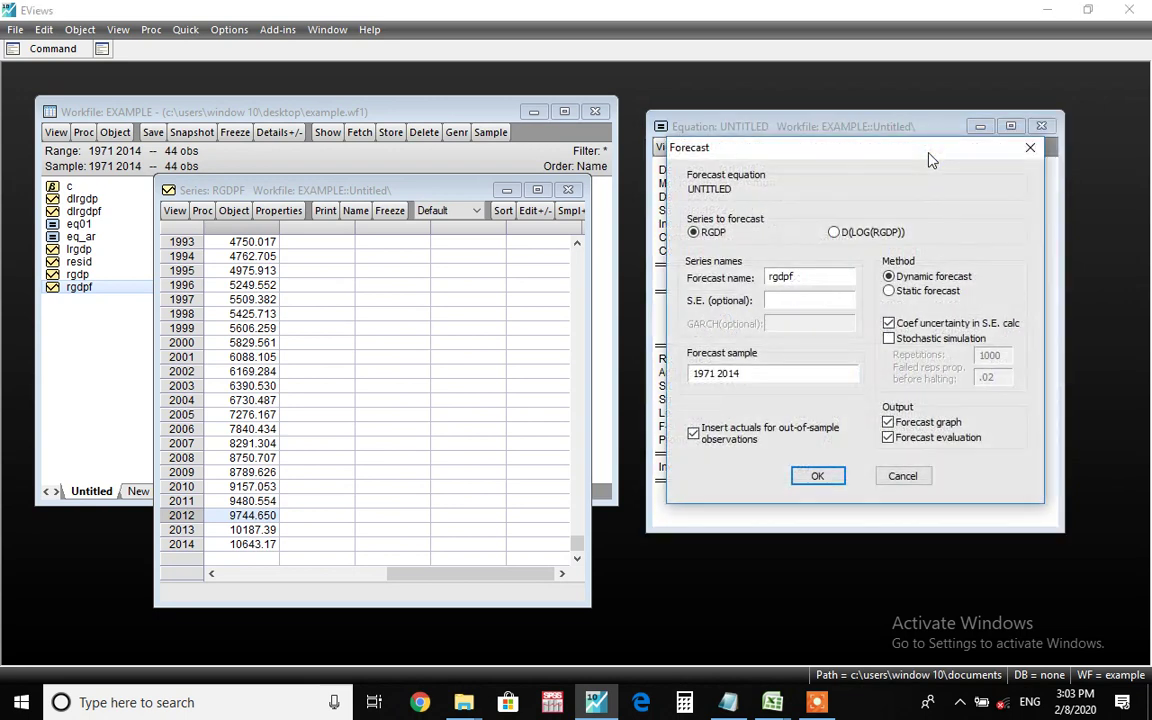
{"action": "left_click", "coordinate": [890, 292]}
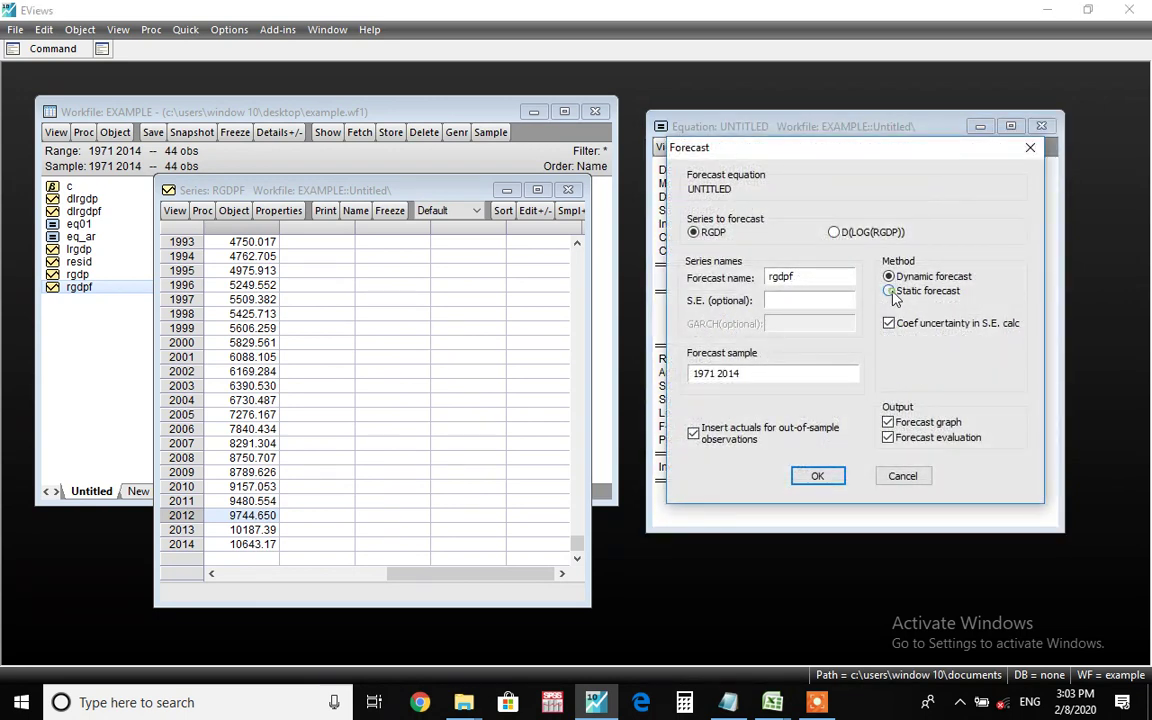
{"action": "left_click", "coordinate": [818, 477]}
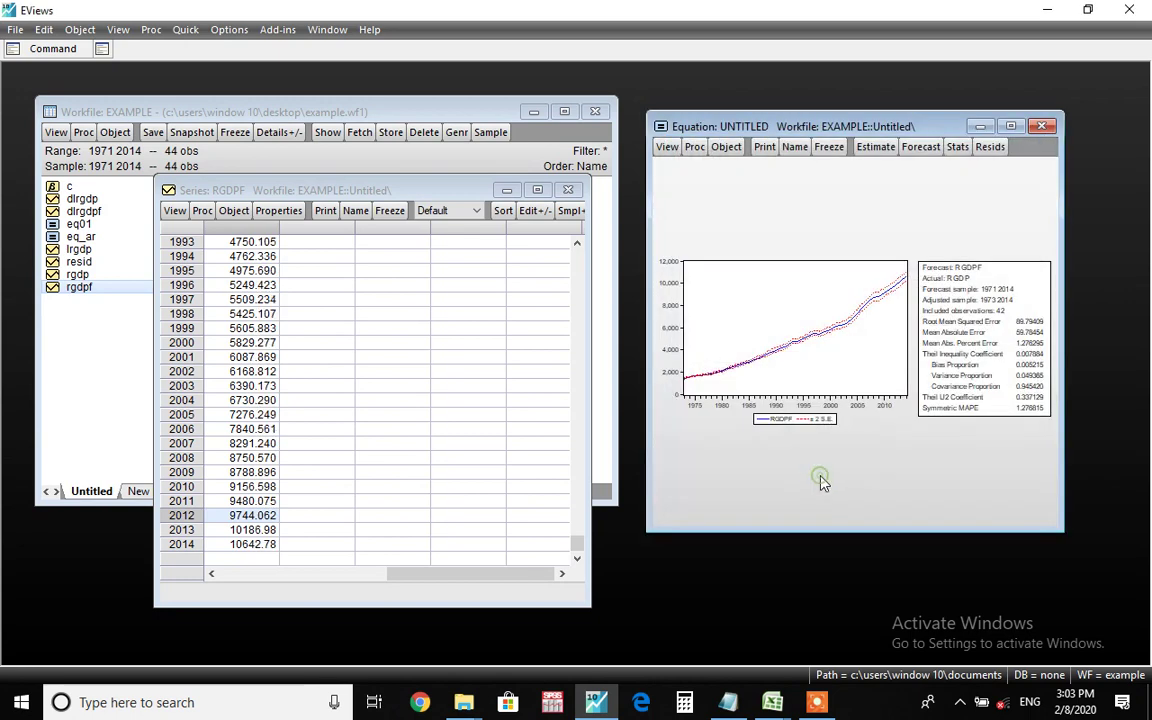
Step: Copy the 2013 forecast from the RGDPF series and paste it into cell B7 of the Book1 workbook in Excel
{"action": "left_click", "coordinate": [250, 532]}
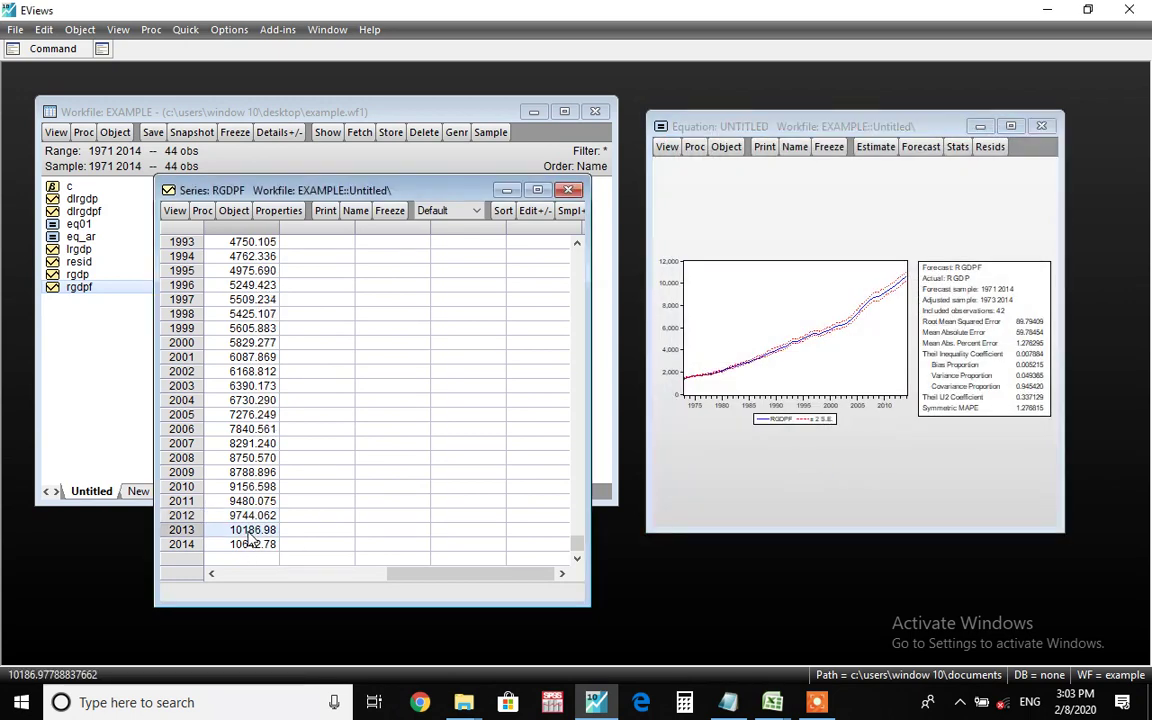
{"action": "key", "text": "ctrl+c"}
{"action": "key", "text": "Return"}
{"action": "key", "text": "alt+Tab"}
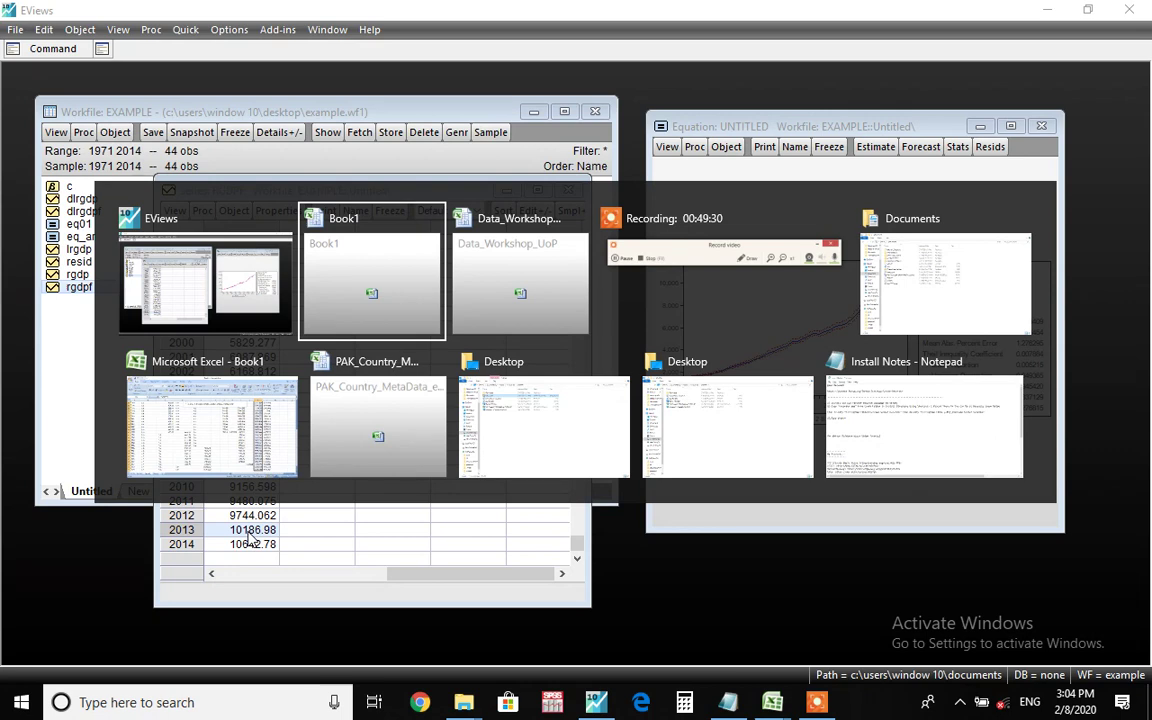
{"action": "key", "text": "alt+Tab"}
{"action": "key", "text": "Return"}
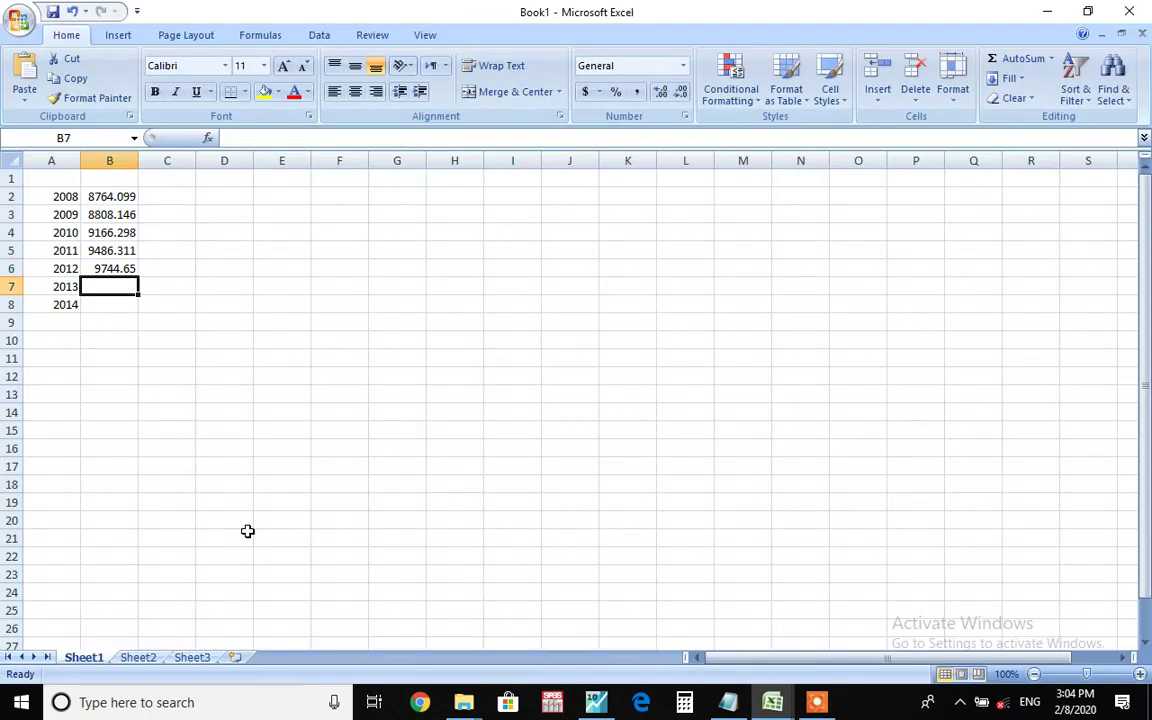
{"action": "key", "text": "ctrl+v"}
{"action": "key", "text": "Return"}
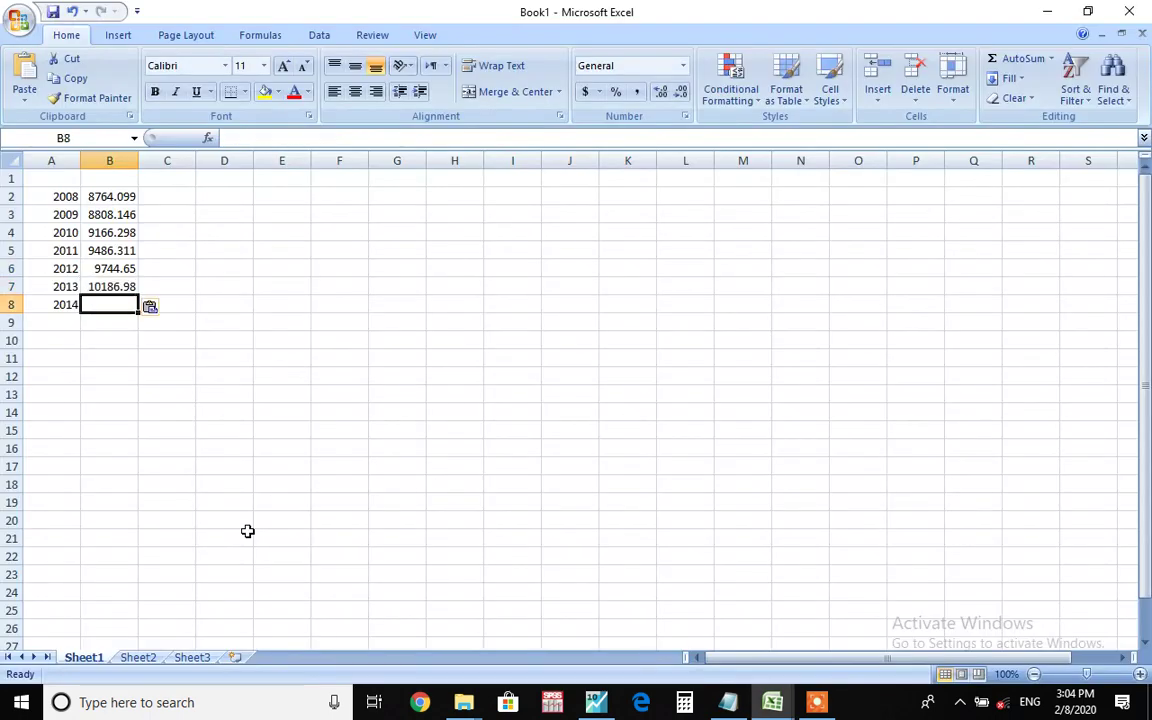
Step: Switch back to EViews and re-estimate the d(log(rgdp)) c ar(1) equation over the sample 1971 2013
{"action": "key", "text": "alt+Tab"}
{"action": "key", "text": "alt+Tab"}
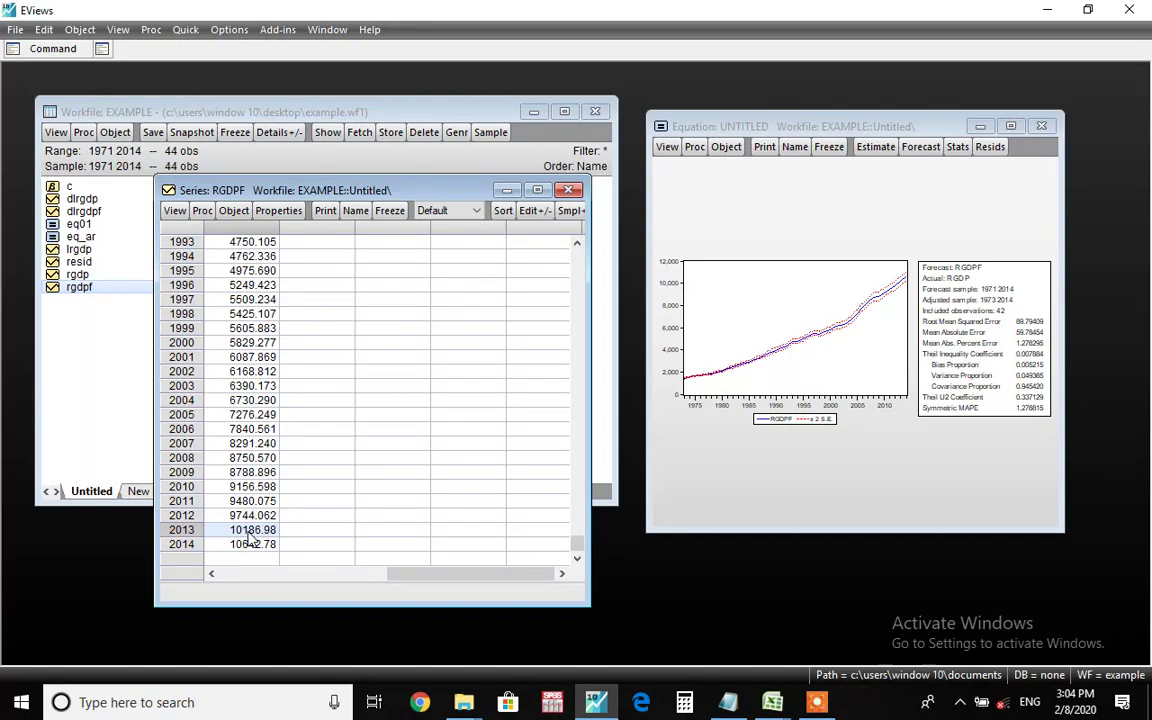
{"action": "left_click", "coordinate": [873, 148]}
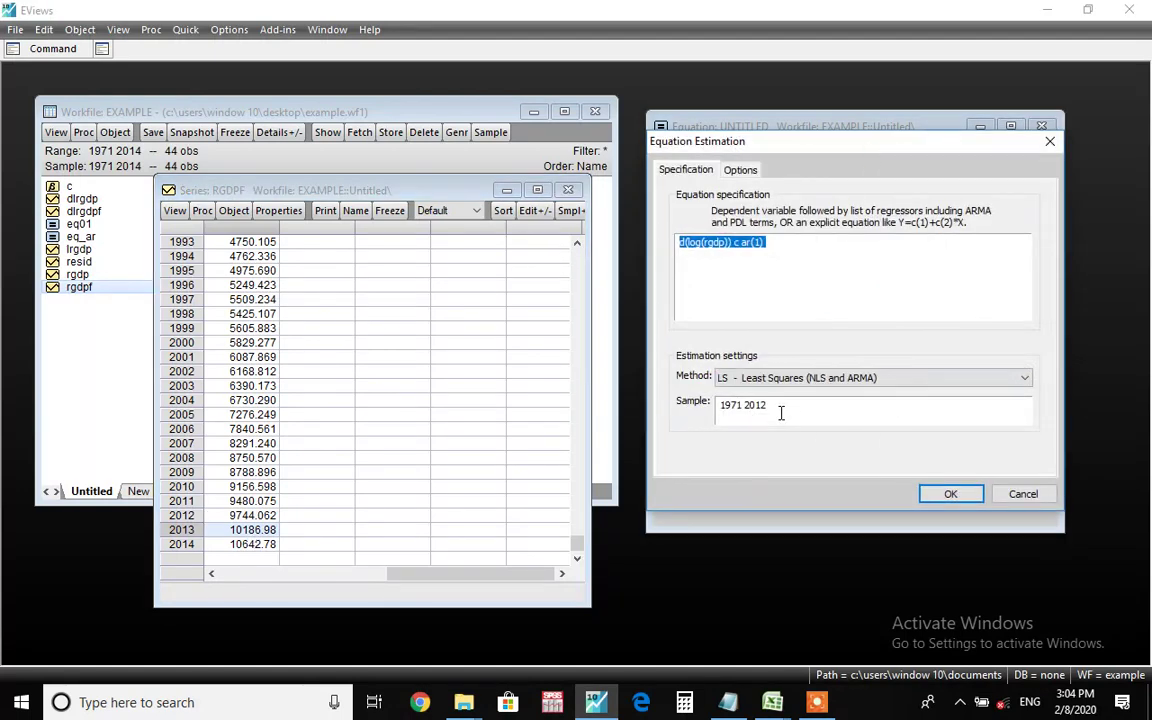
{"action": "left_click", "coordinate": [780, 412]}
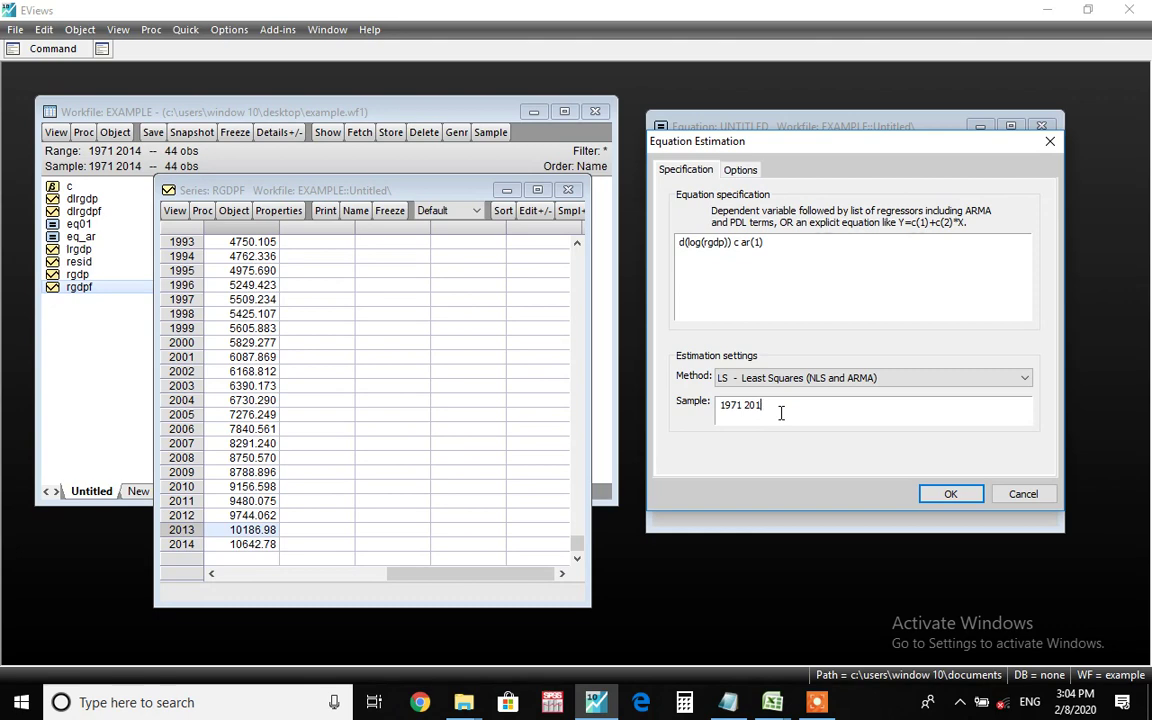
{"action": "type", "text": "3"}
{"action": "key", "text": "Return"}
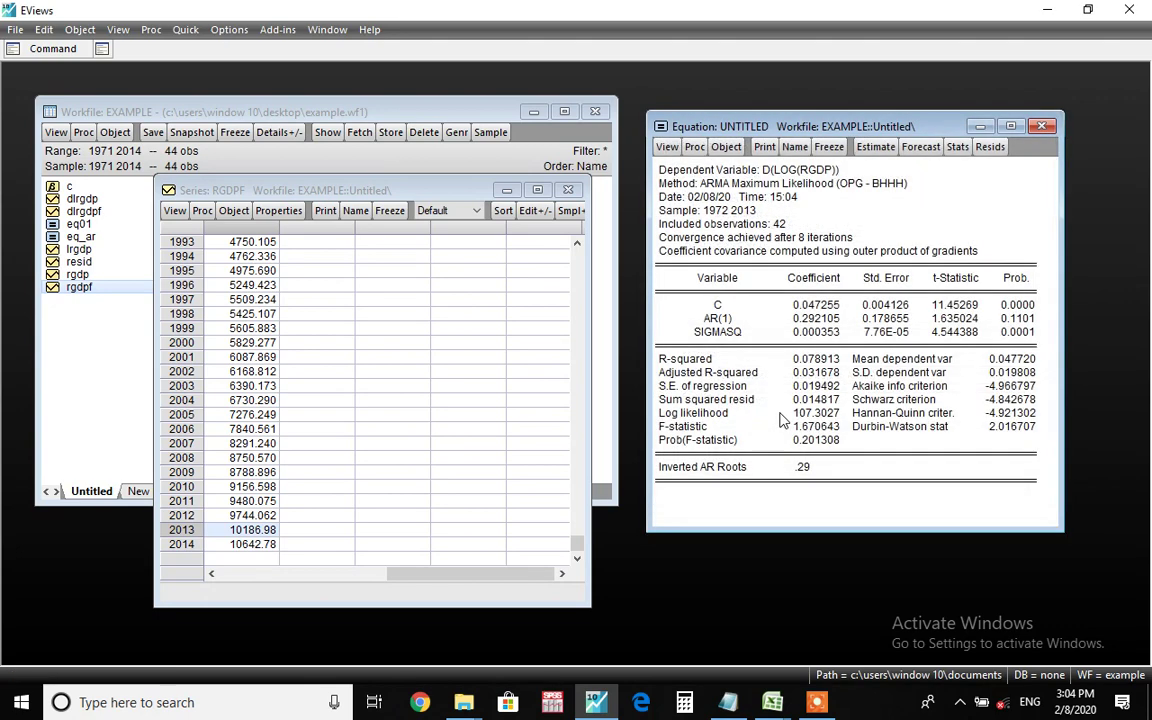
Step: Run a static forecast of RGDP from the equation estimated through 2013, saving it as rgdpf over the forecast sample 1971 2014
{"action": "left_click", "coordinate": [918, 148]}
{"action": "left_click", "coordinate": [889, 291]}
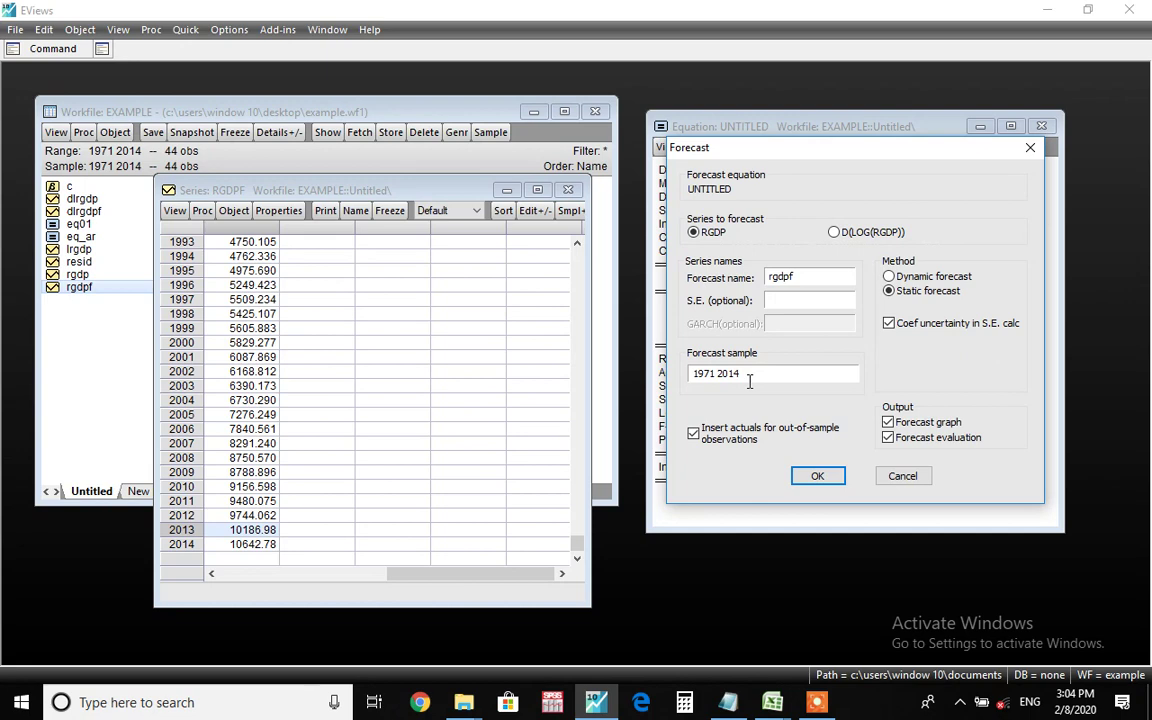
{"action": "left_click", "coordinate": [820, 477]}
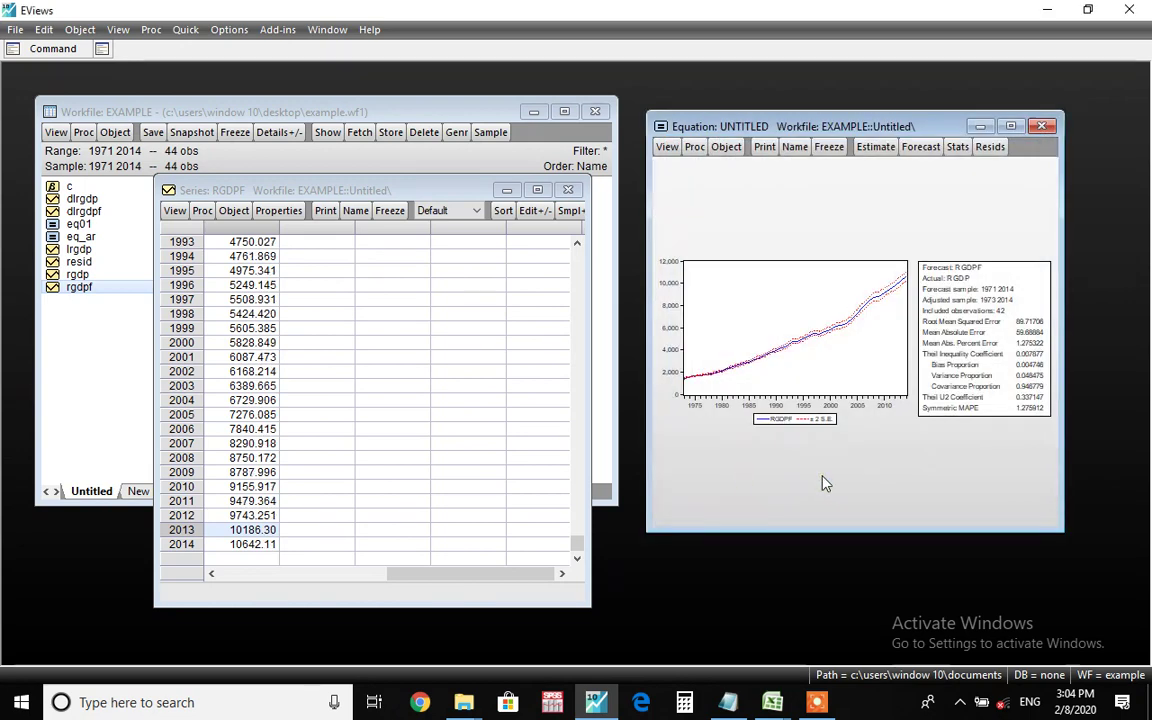
Step: Copy the 2014 forecast from the RGDPF series at highest precision and paste it into cell B8 of the Book1 workbook in Excel
{"action": "left_click", "coordinate": [254, 544]}
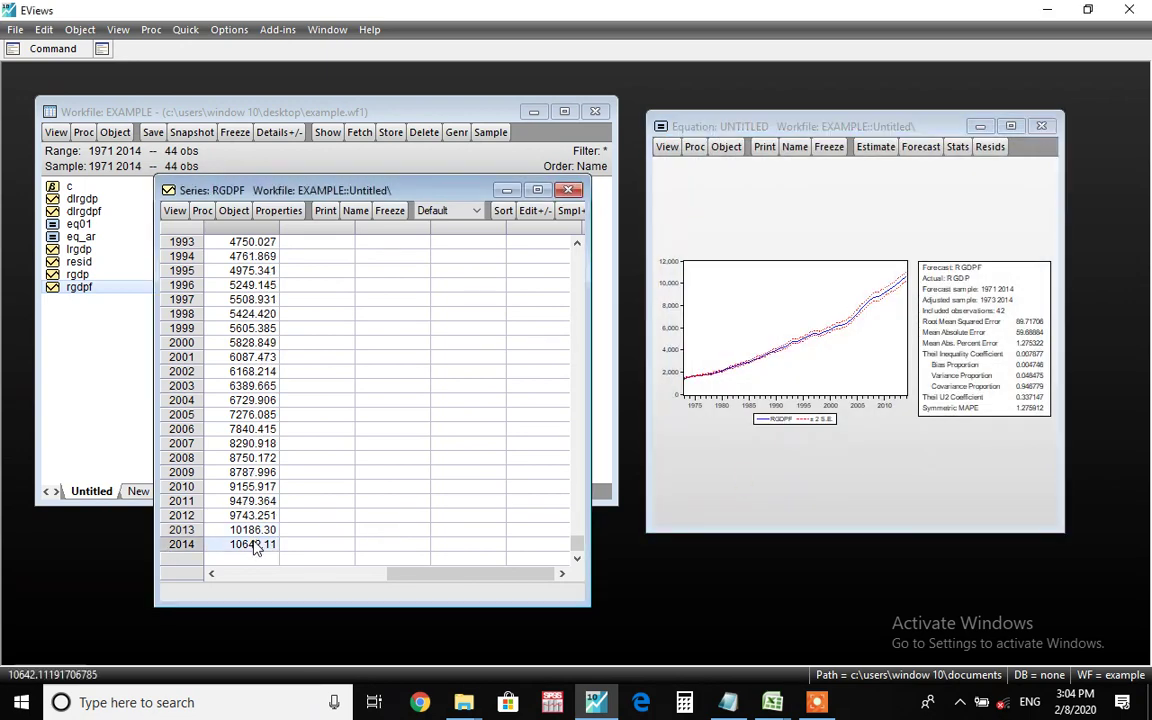
{"action": "key", "text": "ctrl+c"}
{"action": "key", "text": "Return"}
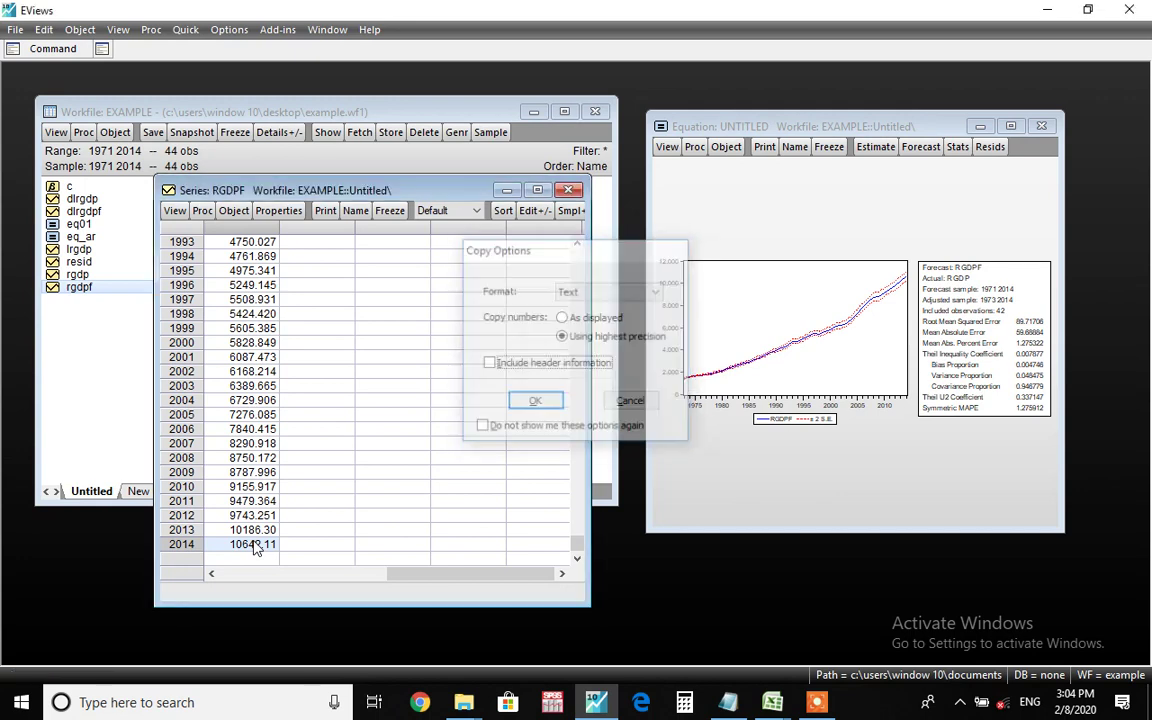
{"action": "key", "text": "alt+Tab"}
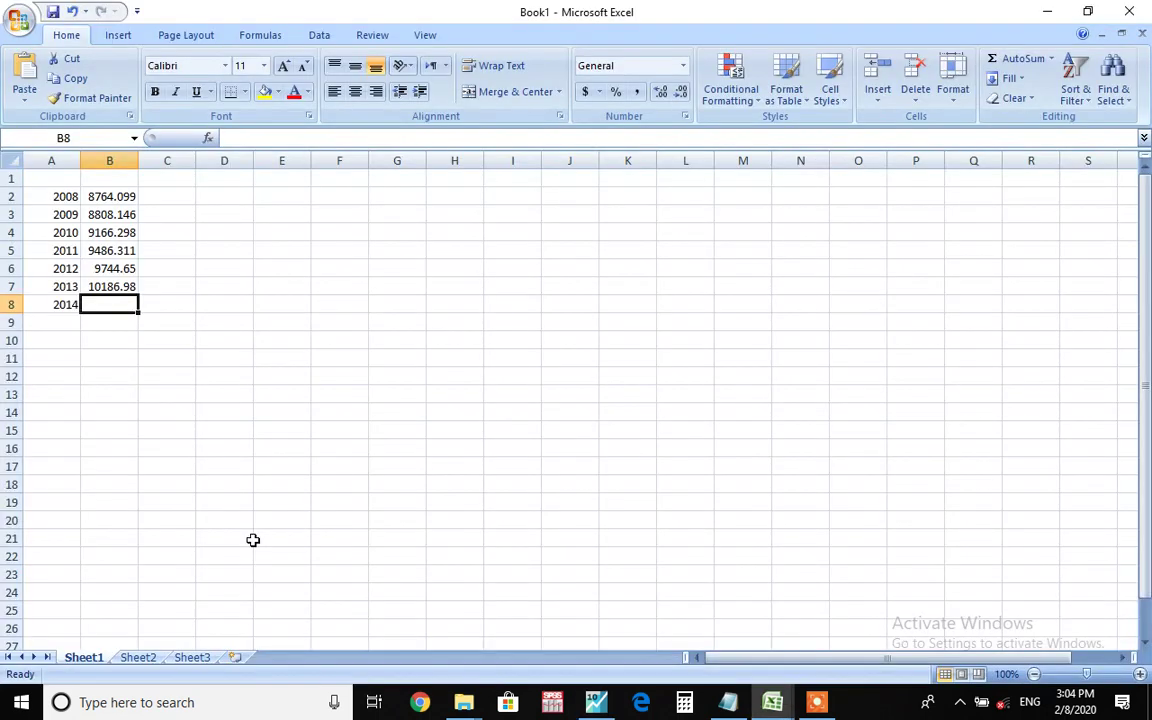
{"action": "key", "text": "ctrl+v"}
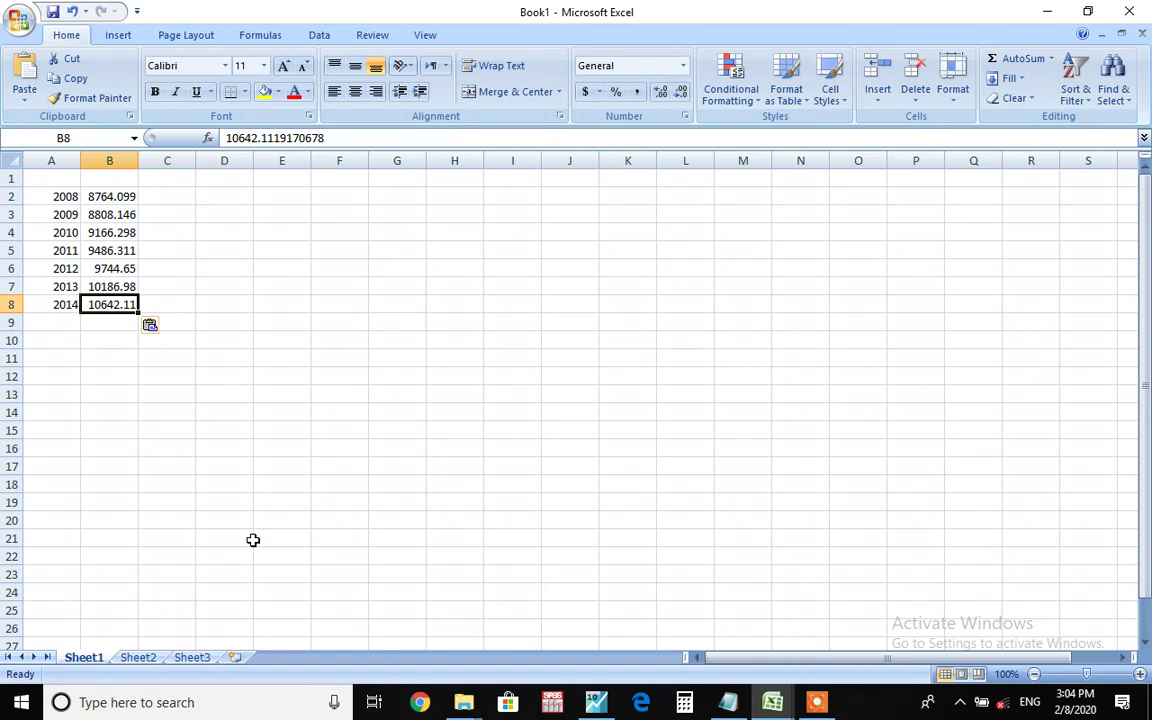
Step: Copy the collected 2008–2014 forecasts in cells B2:B8 of the Book1 workbook
{"action": "key", "text": "Up"}
{"action": "key", "text": "Up"}
{"action": "key", "text": "Up"}
{"action": "key", "text": "Up"}
{"action": "key", "text": "Up"}
{"action": "key", "text": "Up"}
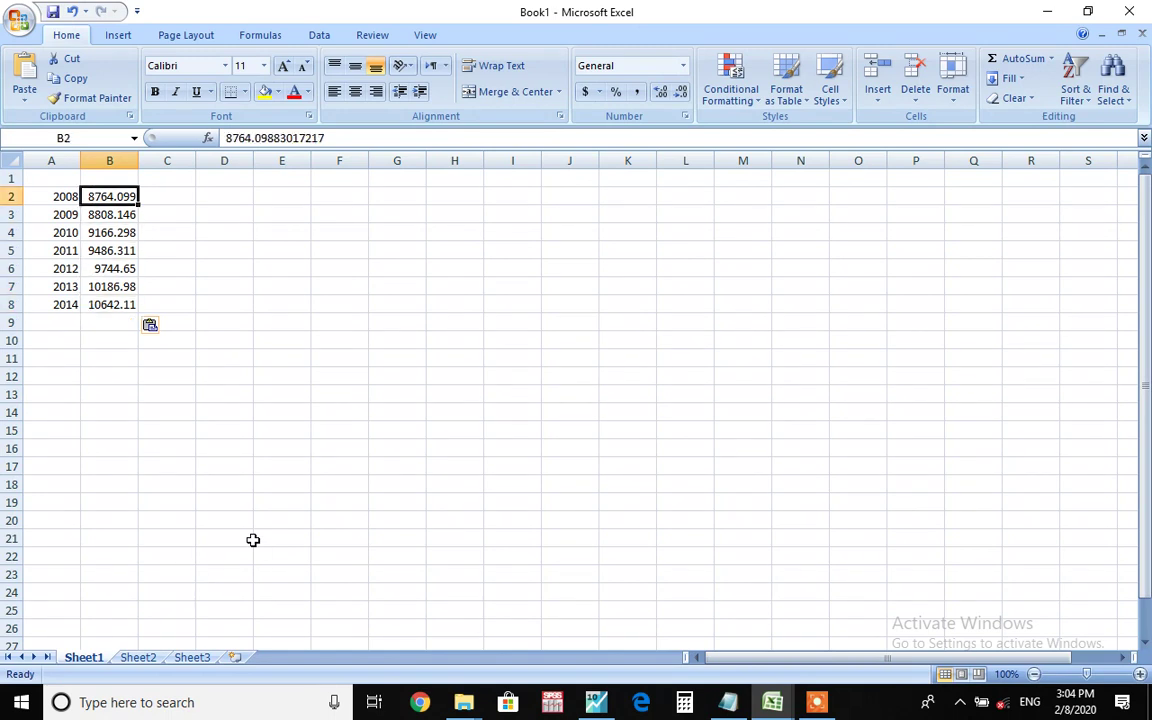
{"action": "key", "text": "shift+Down"}
{"action": "key", "text": "shift+Down"}
{"action": "key", "text": "shift+Down"}
{"action": "key", "text": "shift+Down"}
{"action": "key", "text": "shift+Down"}
{"action": "key", "text": "shift+Down"}
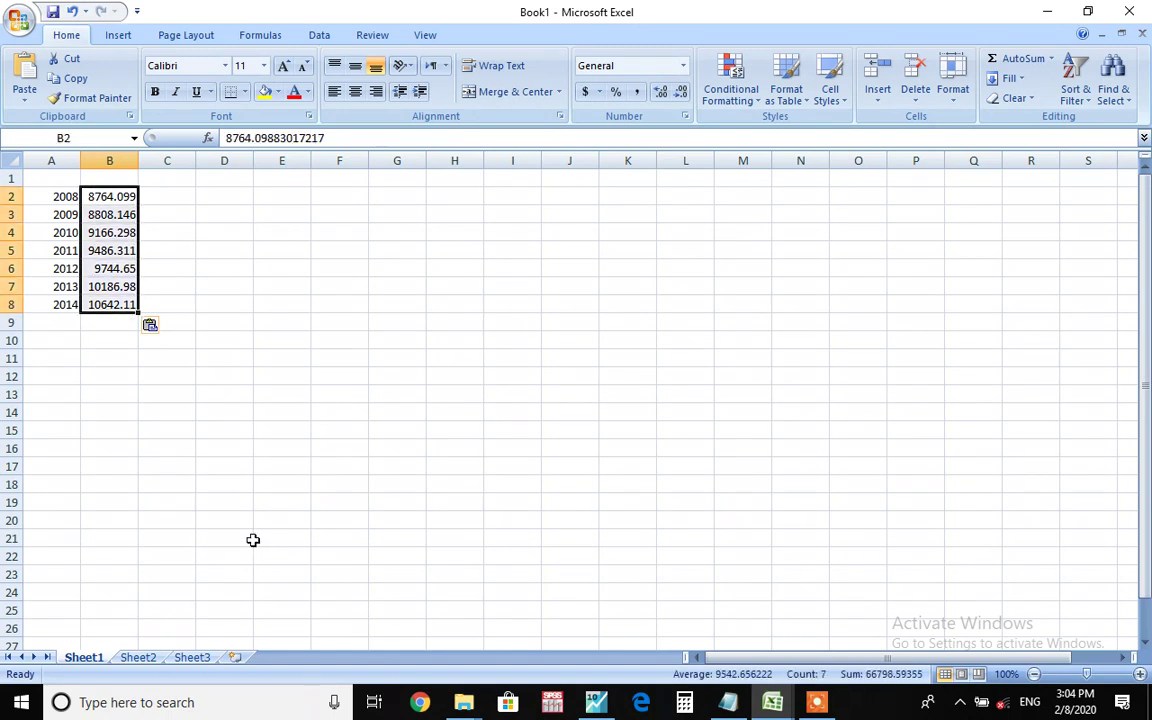
{"action": "key", "text": "ctrl+c"}
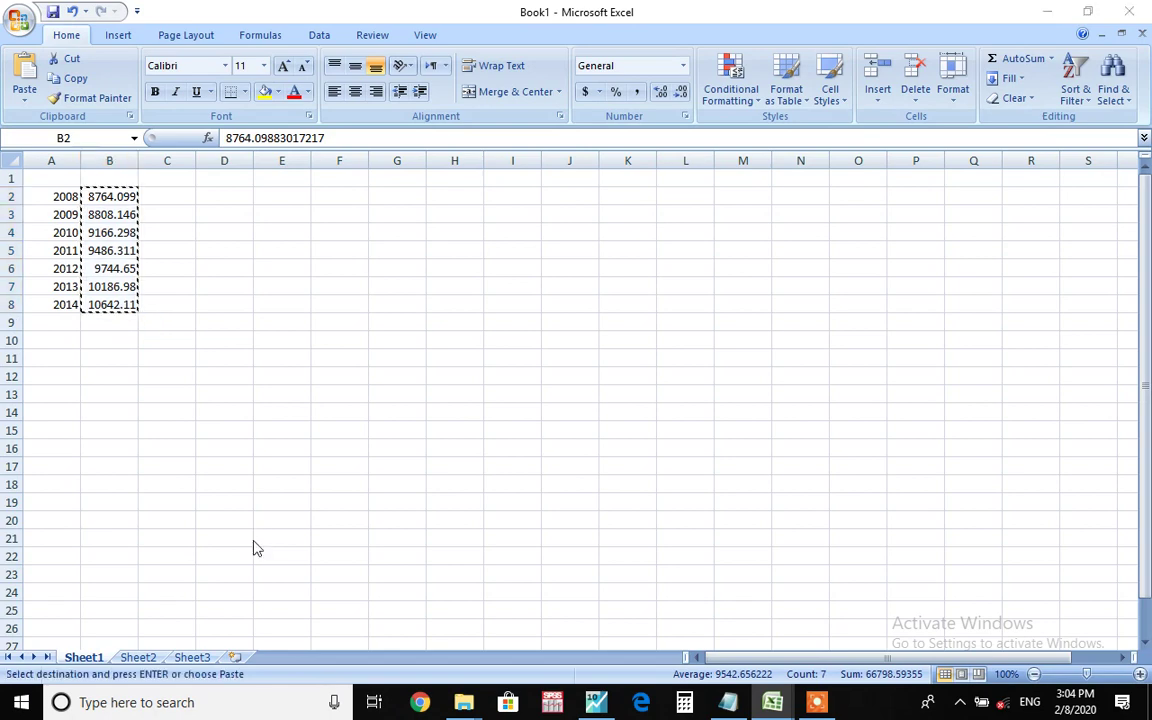
Step: Switch to EViews, open an empty group, and paste the copied forecasts into its first column starting at the 2008 row
{"action": "key", "text": "alt+Tab"}
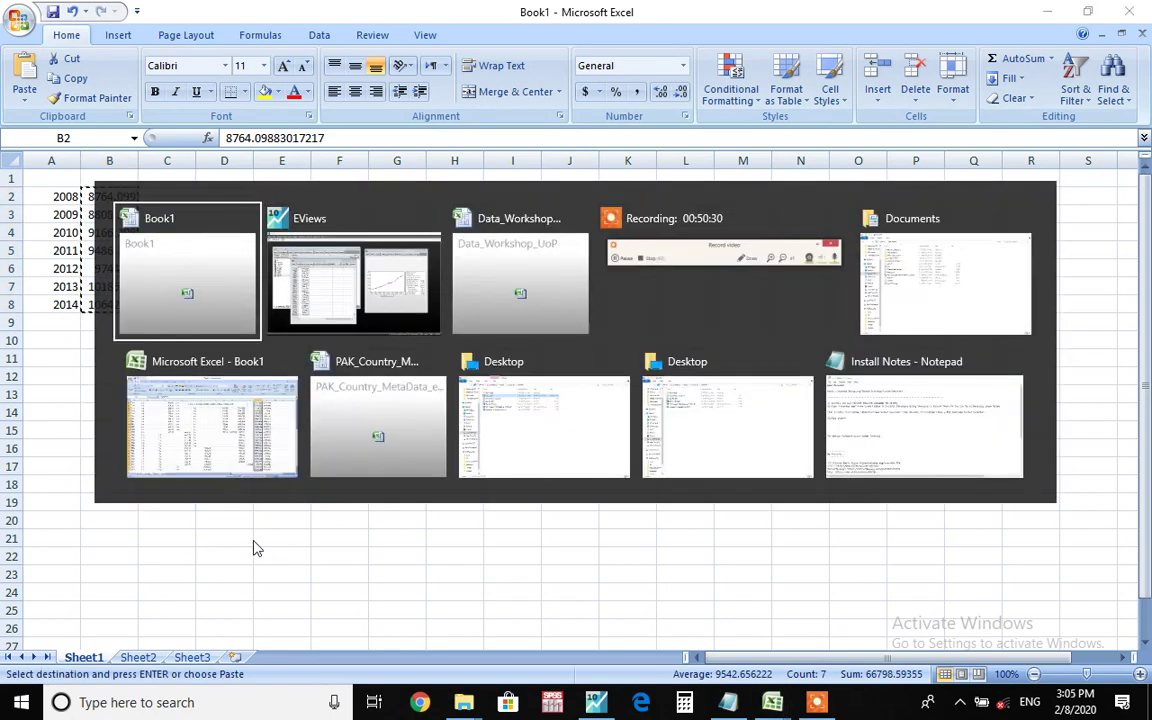
{"action": "key", "text": "alt+Tab"}
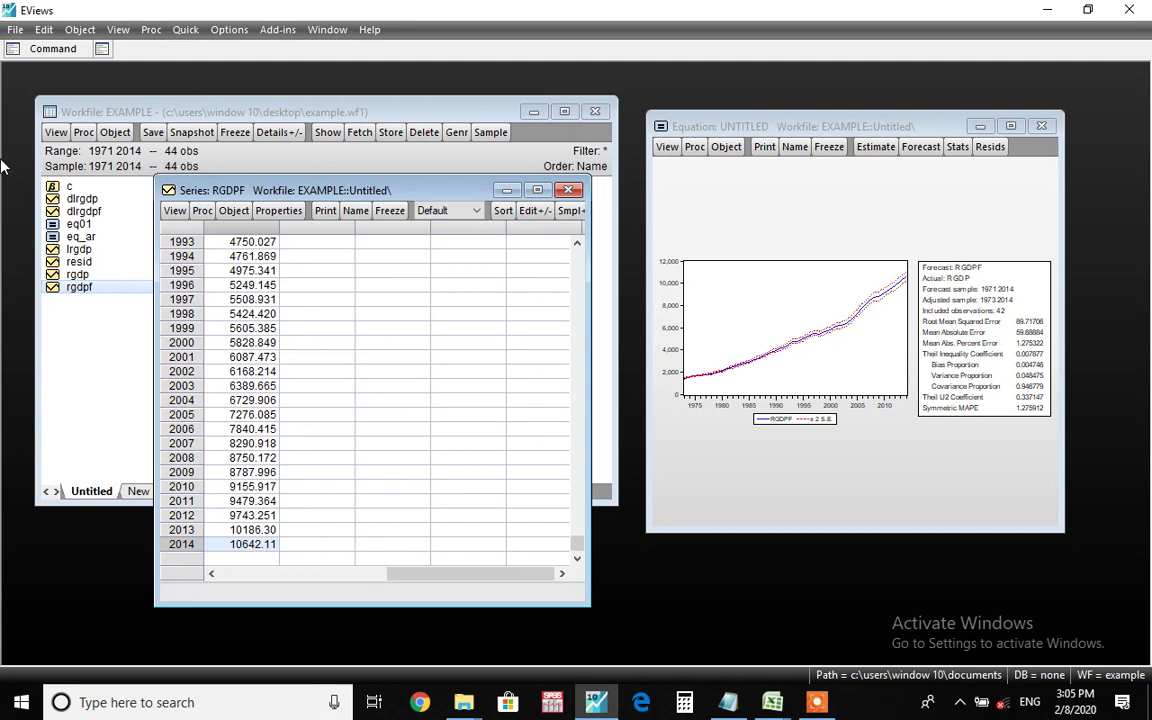
{"action": "left_click", "coordinate": [183, 30]}
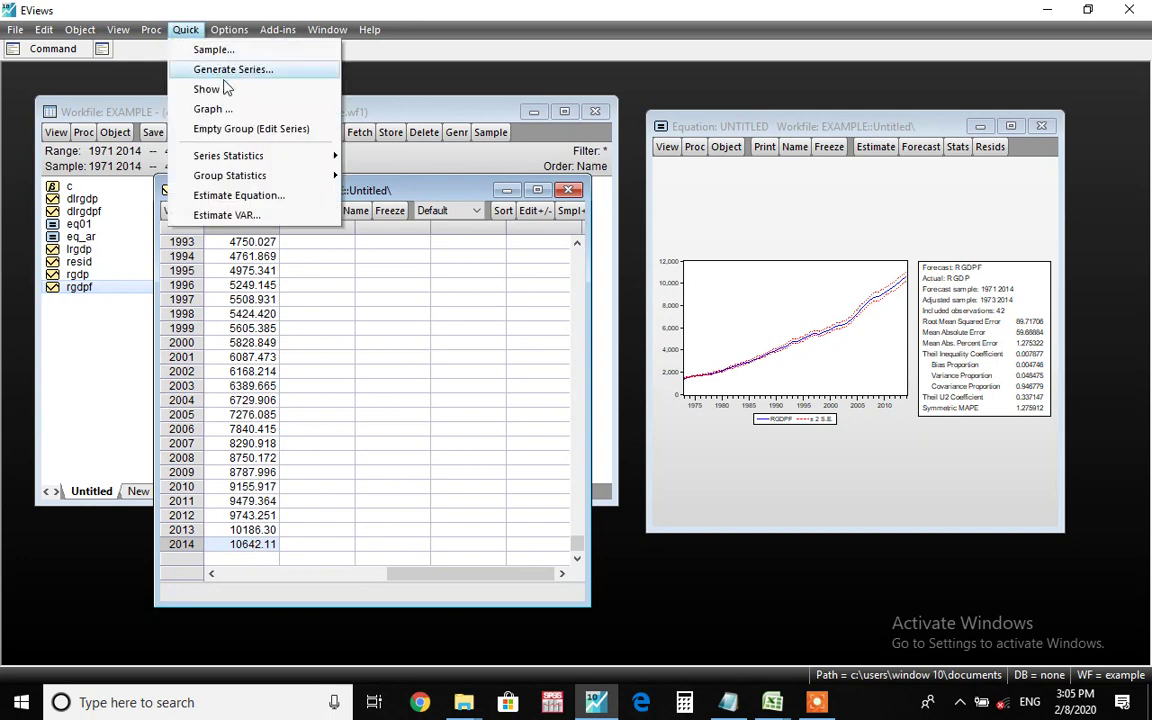
{"action": "left_click", "coordinate": [280, 137]}
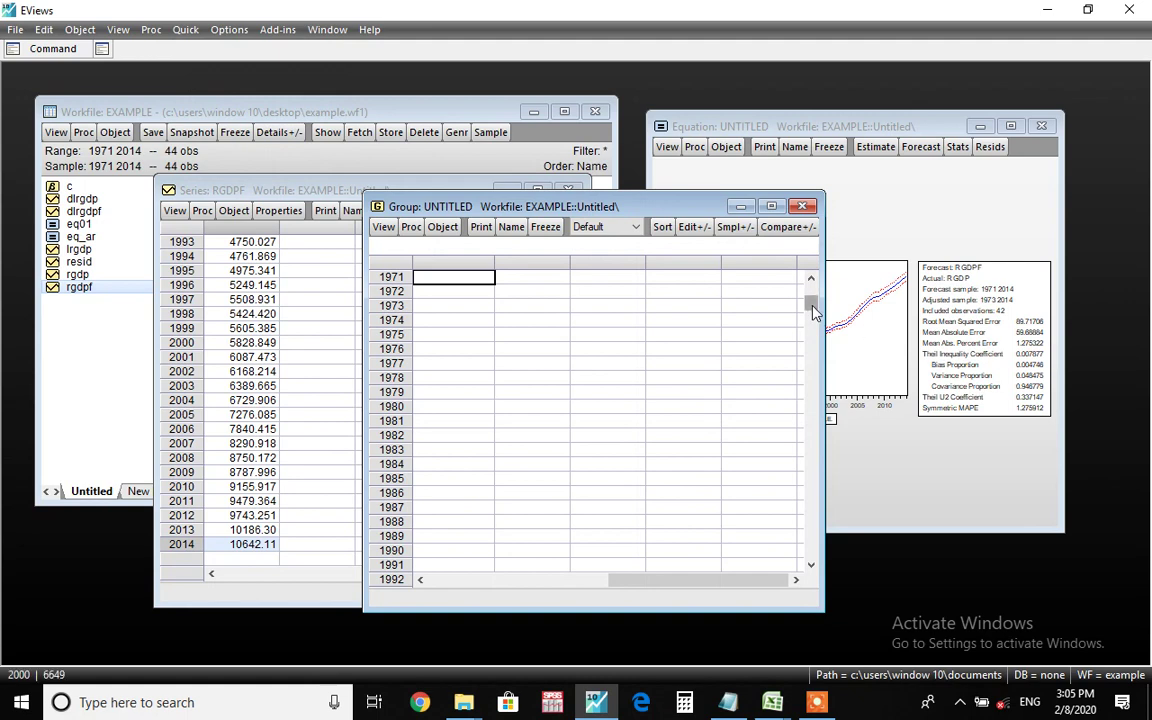
{"action": "left_click_drag", "start_coordinate": [812, 312], "coordinate": [816, 434]}
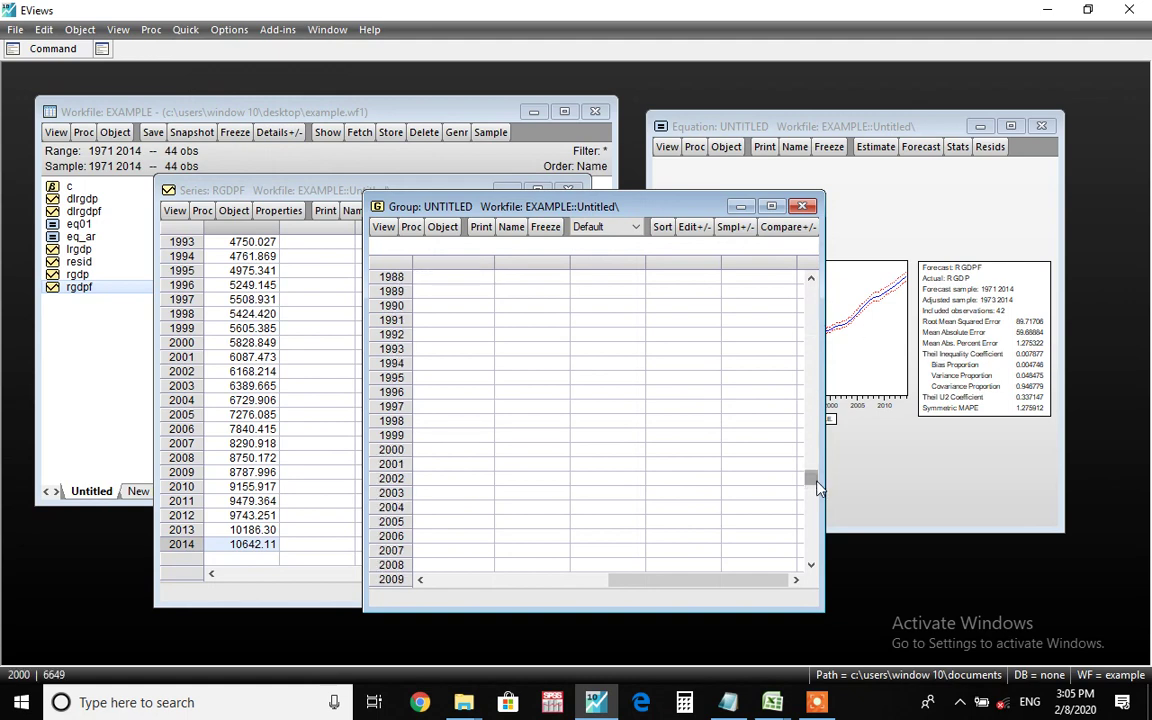
{"action": "left_click_drag", "start_coordinate": [817, 487], "coordinate": [620, 478]}
{"action": "left_click", "coordinate": [469, 565]}
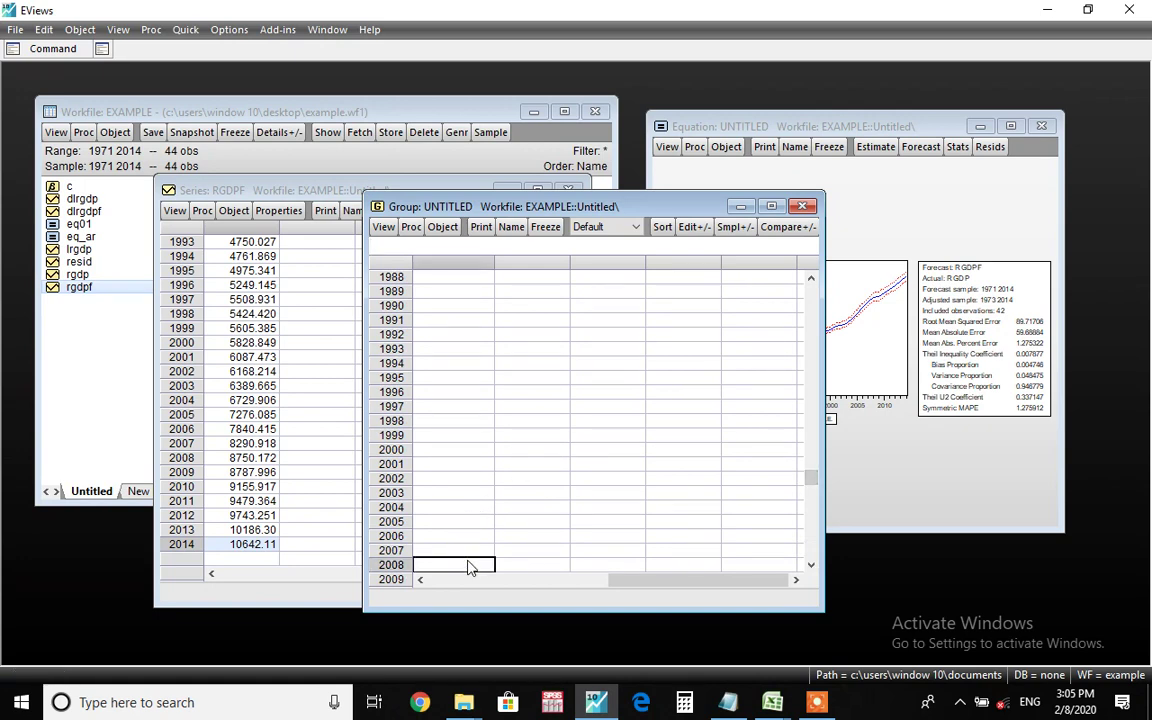
{"action": "right_click", "coordinate": [469, 565]}
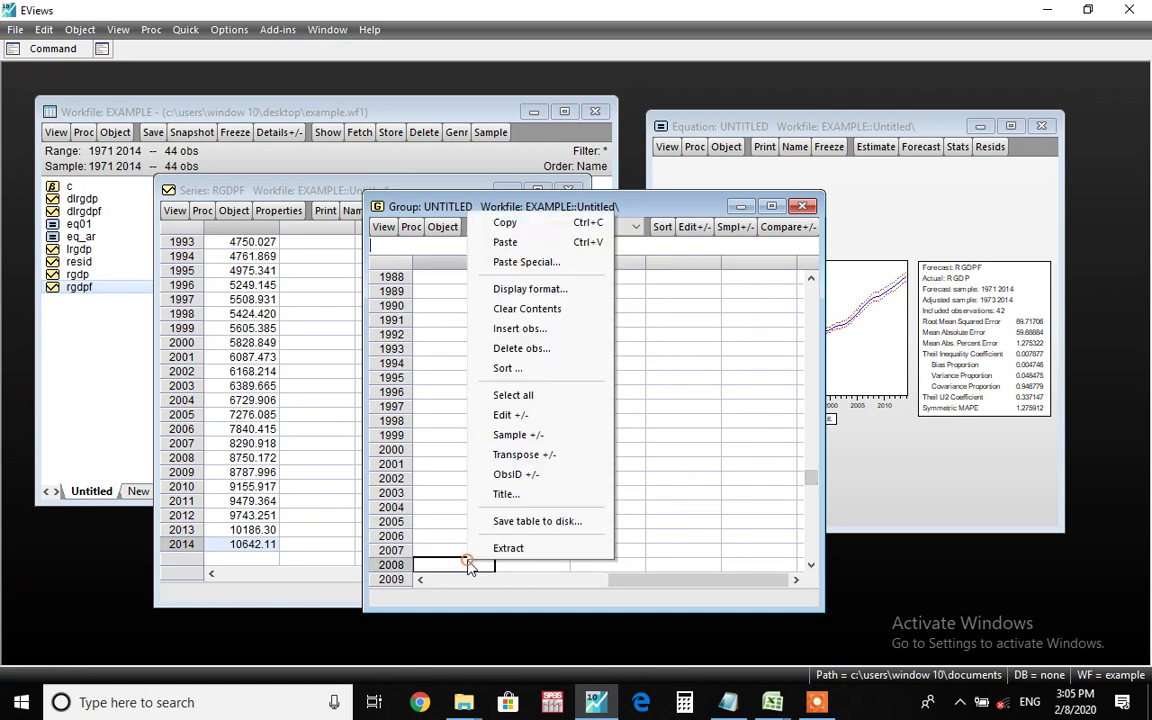
{"action": "left_click", "coordinate": [505, 242]}
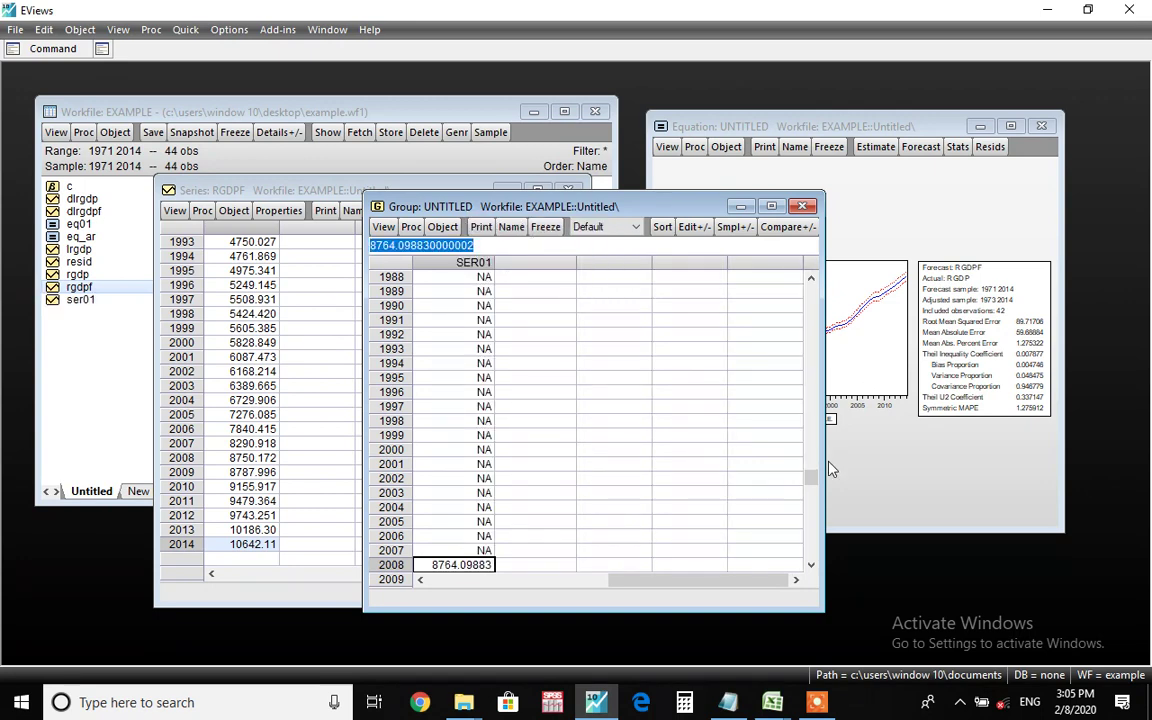
{"action": "left_click_drag", "start_coordinate": [813, 487], "coordinate": [810, 546]}
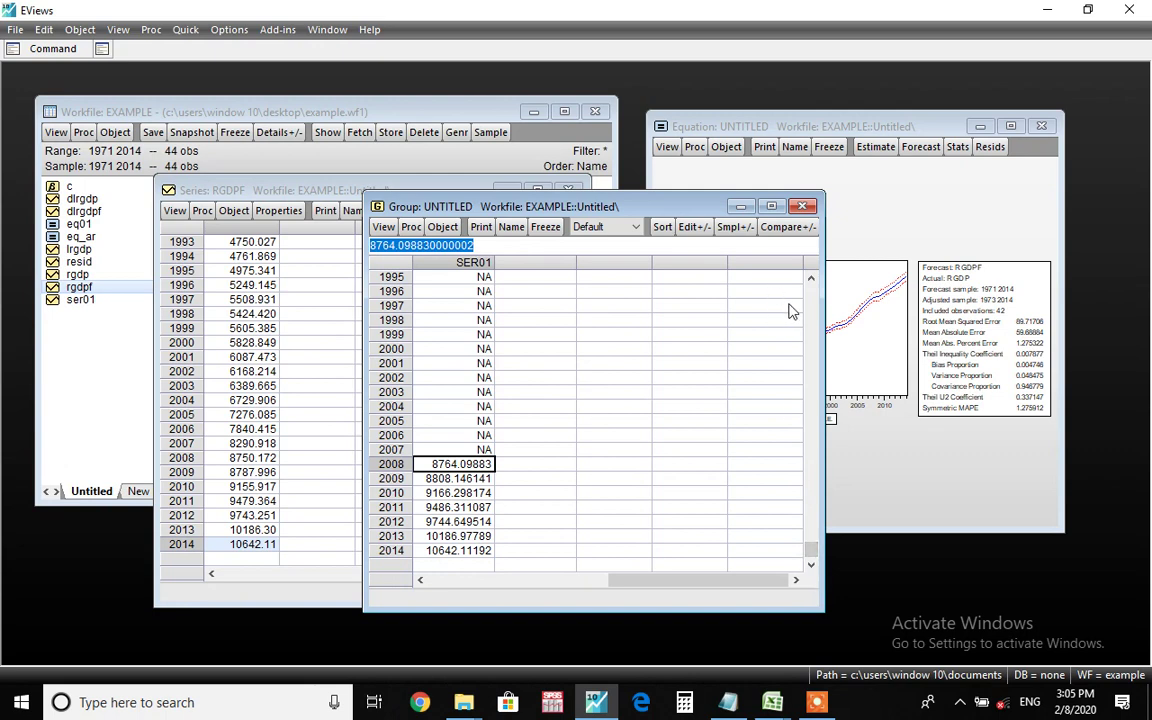
Step: Rename the pasted series SER01 as f, and close the untitled group, deleting the group object
{"action": "left_click", "coordinate": [812, 290]}
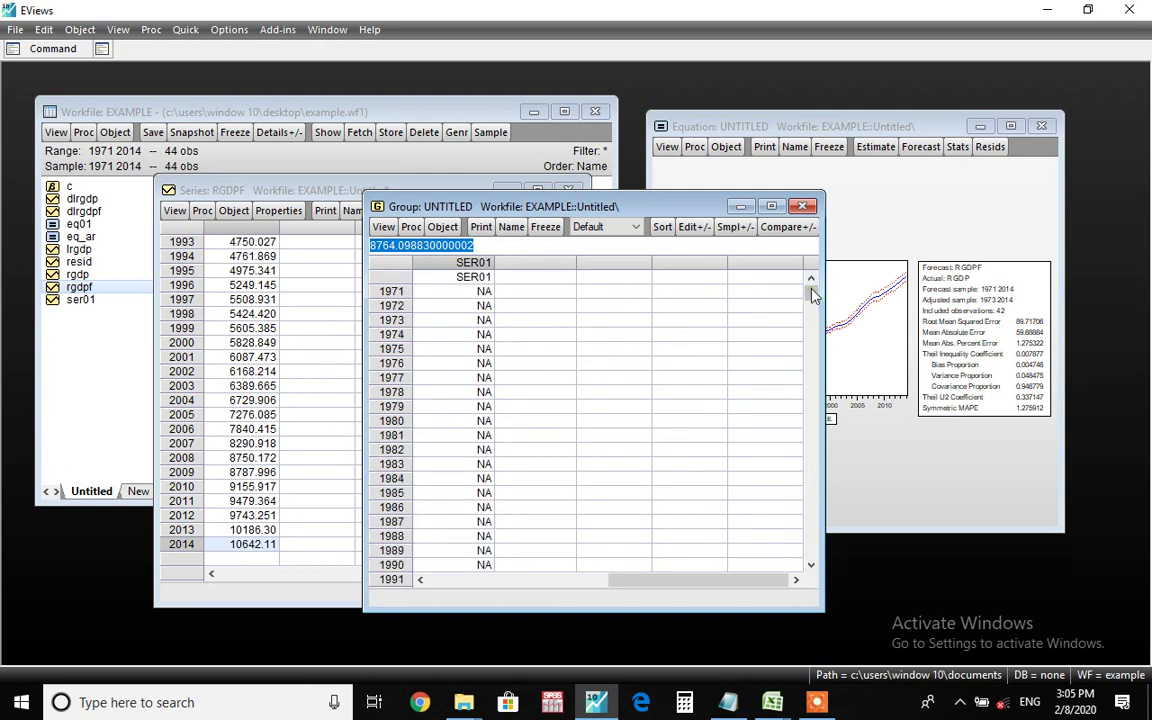
{"action": "left_click", "coordinate": [472, 277]}
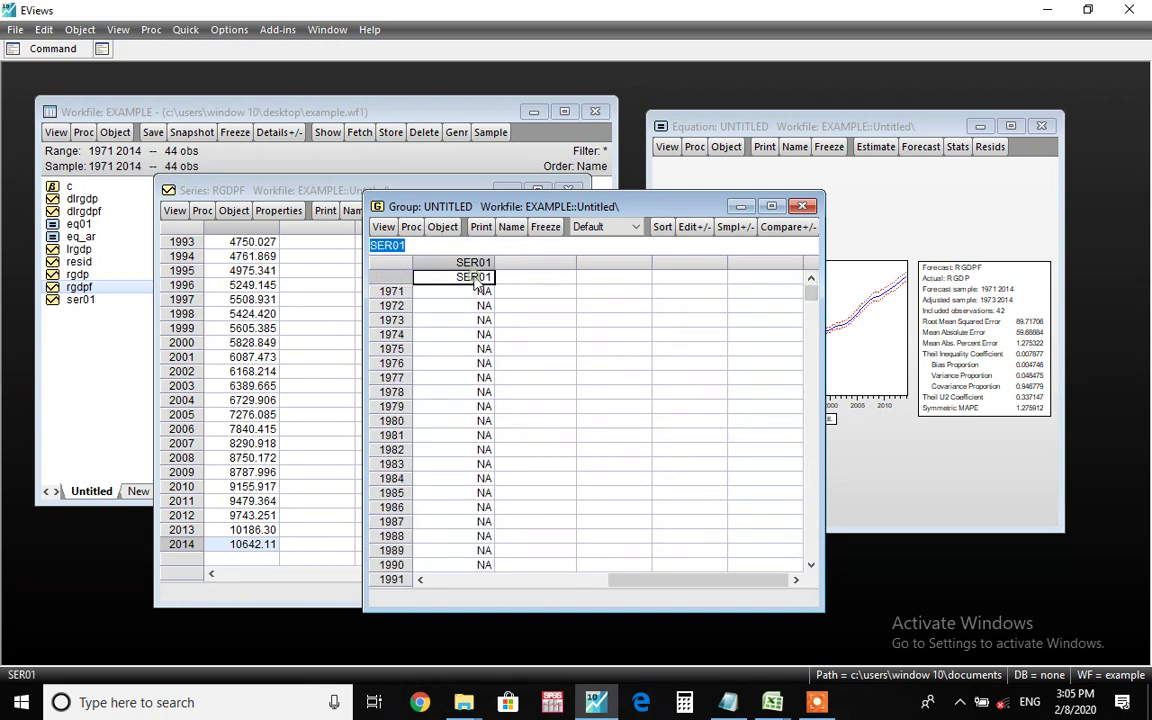
{"action": "type", "text": "f"}
{"action": "key", "text": "Return"}
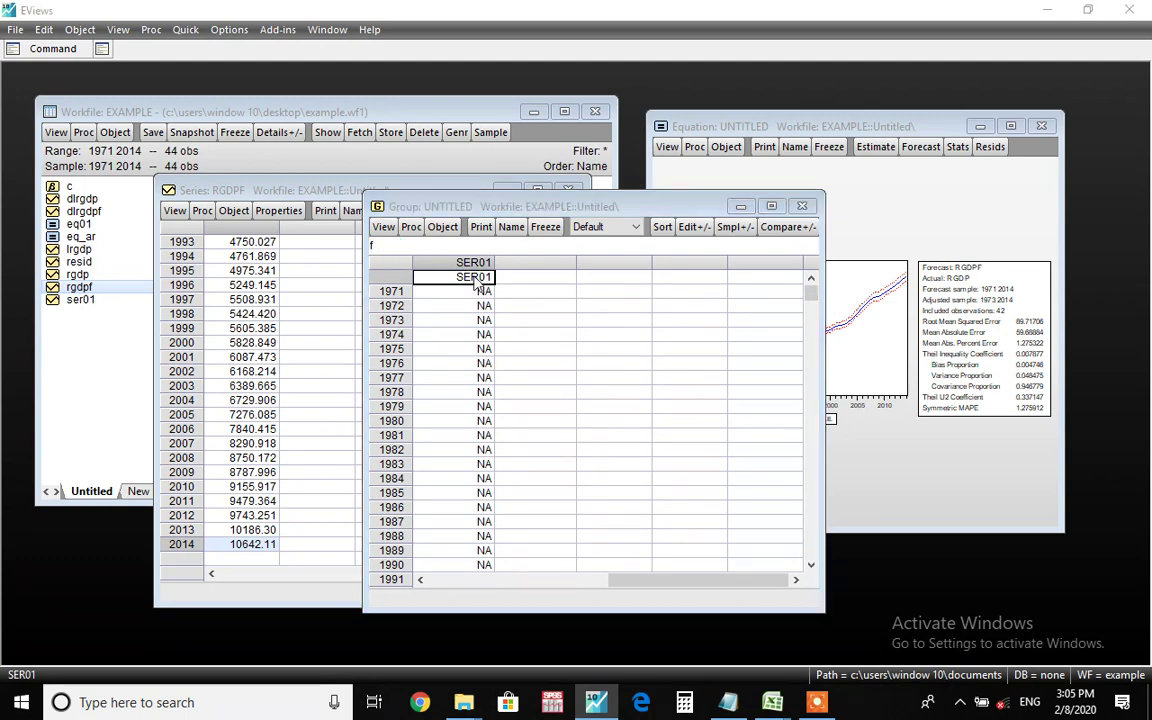
{"action": "key", "text": "Return"}
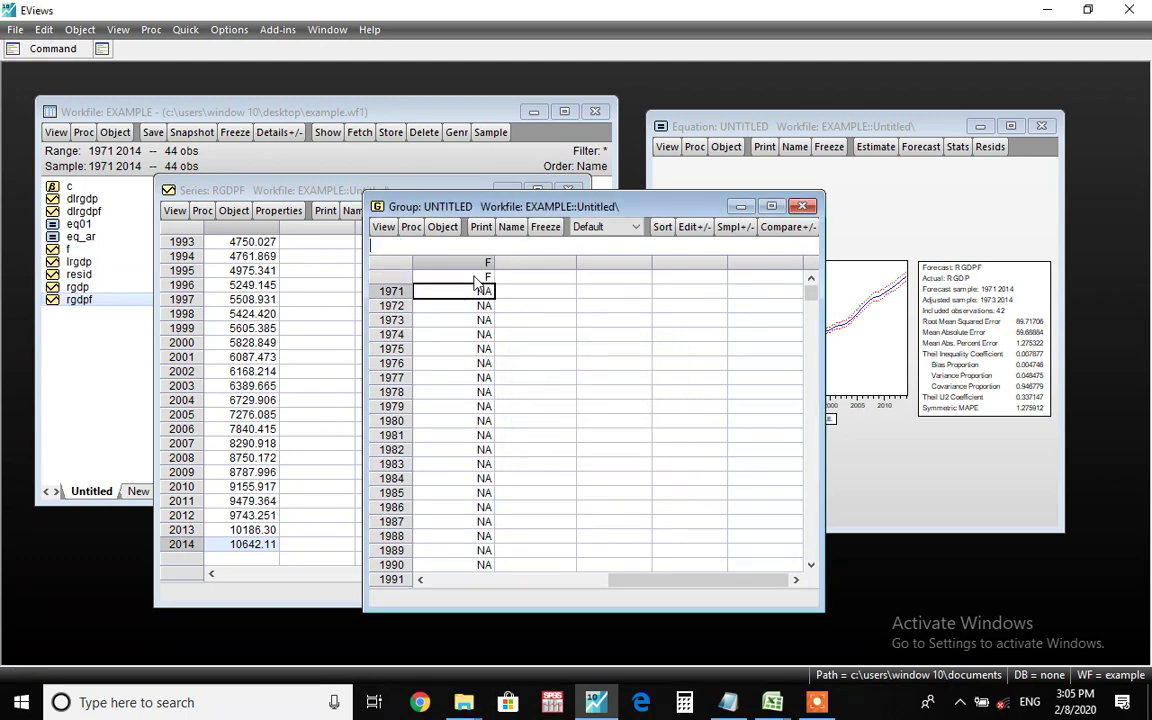
{"action": "left_click", "coordinate": [803, 207]}
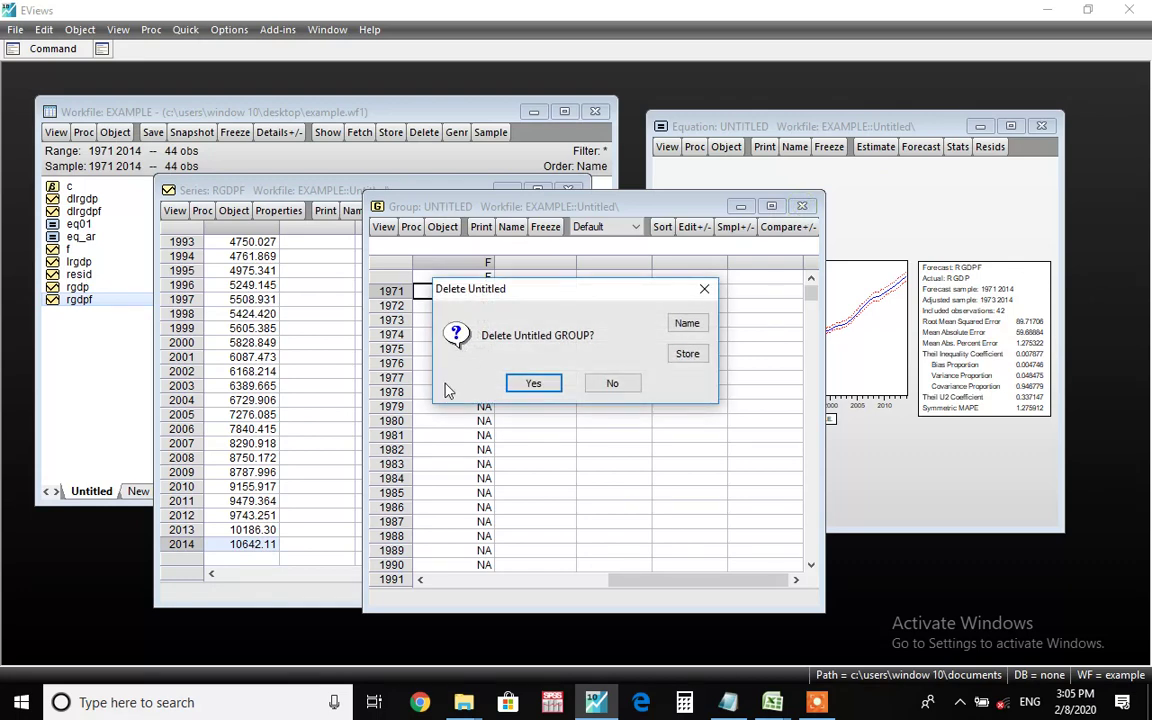
{"action": "left_click", "coordinate": [548, 386]}
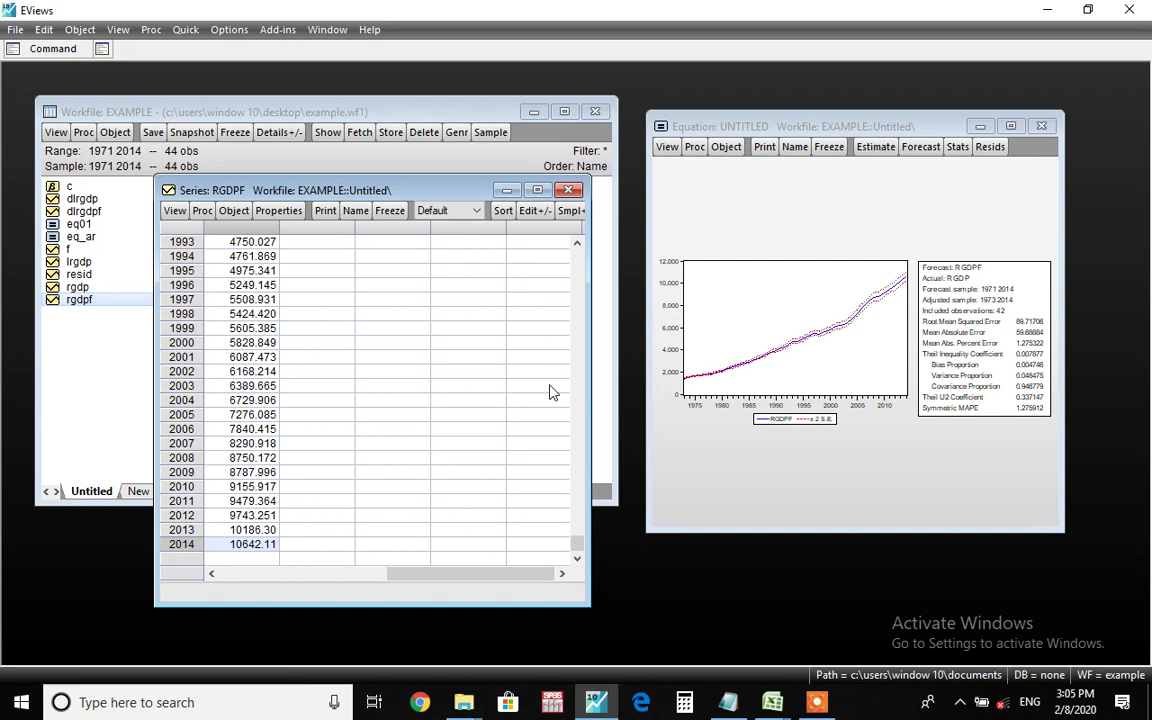
Step: Estimate a least-squares equation of rgdp on a constant and f over the 1971–2014 sample
{"action": "left_click", "coordinate": [186, 31]}
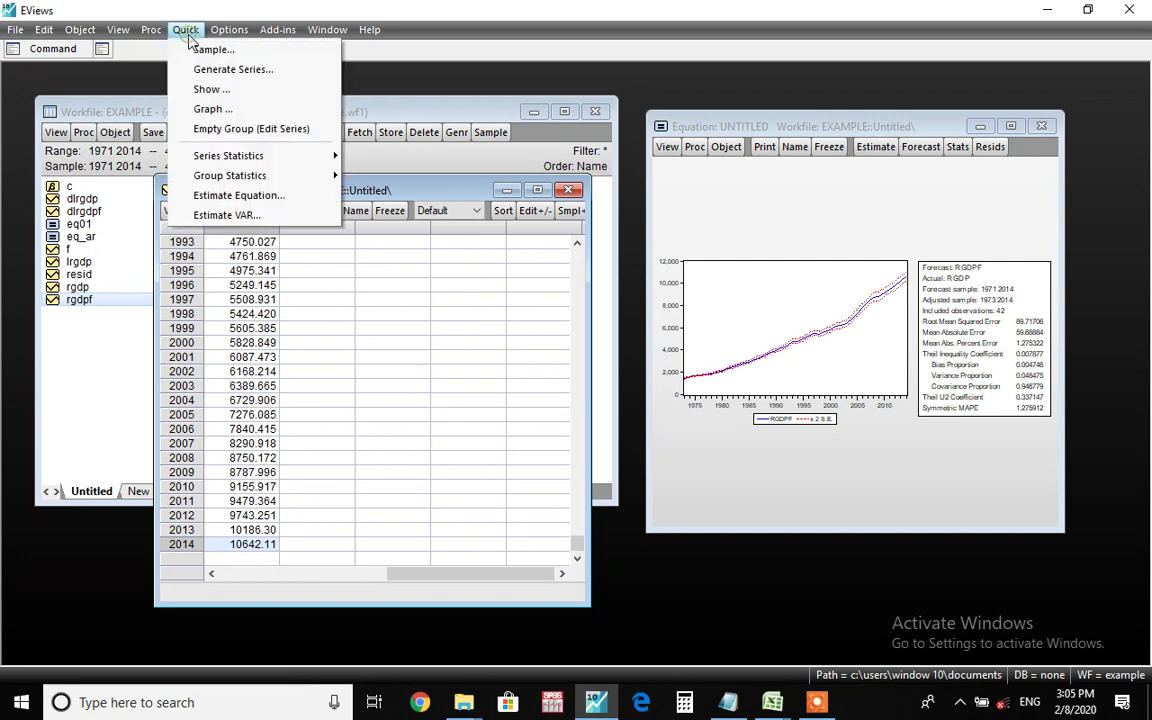
{"action": "left_click", "coordinate": [295, 195]}
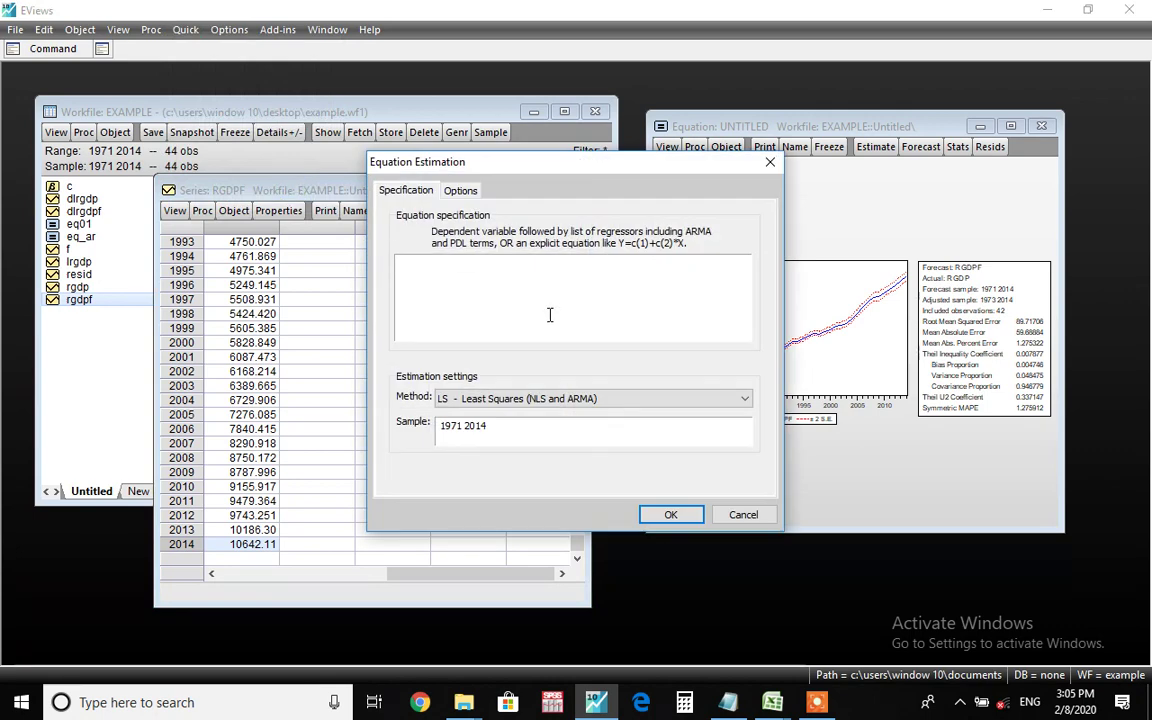
{"action": "type", "text": "rgdp"}
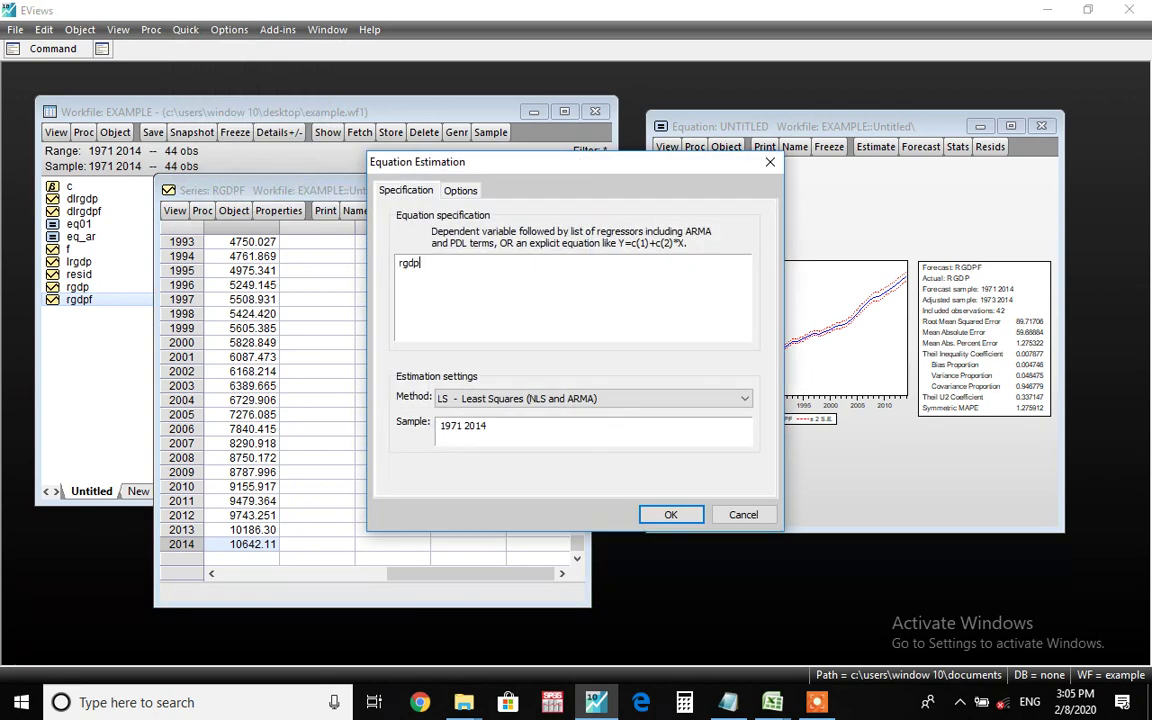
{"action": "type", "text": " c f"}
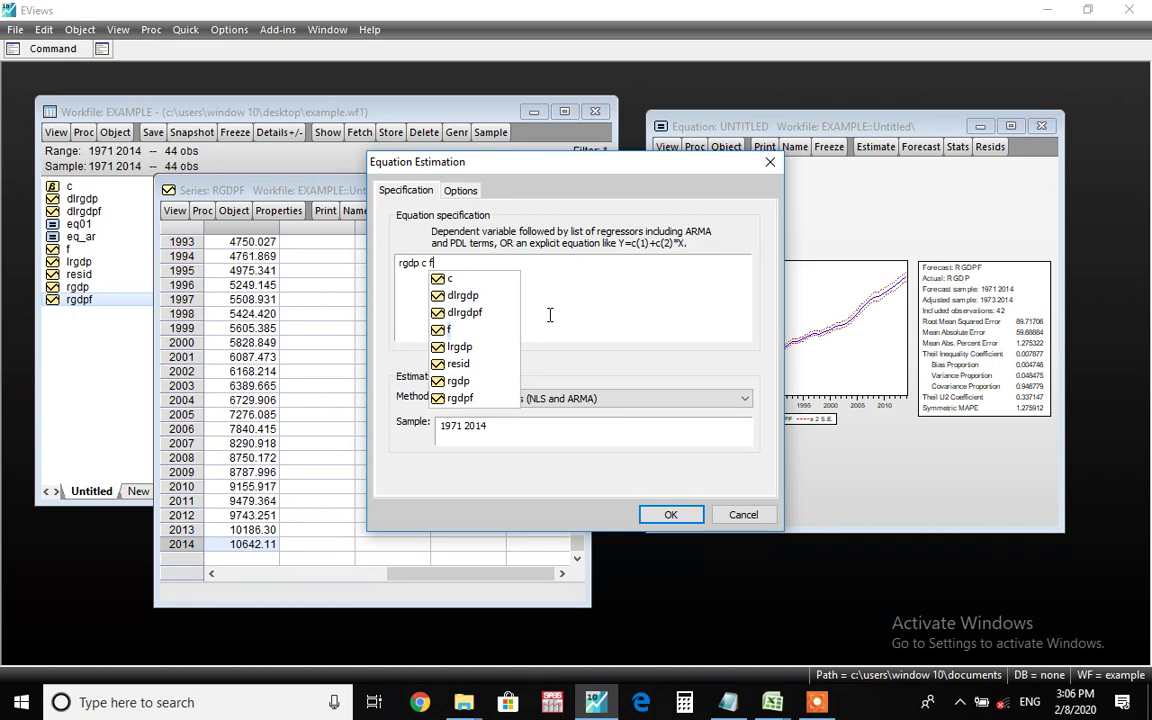
{"action": "key", "text": "Escape"}
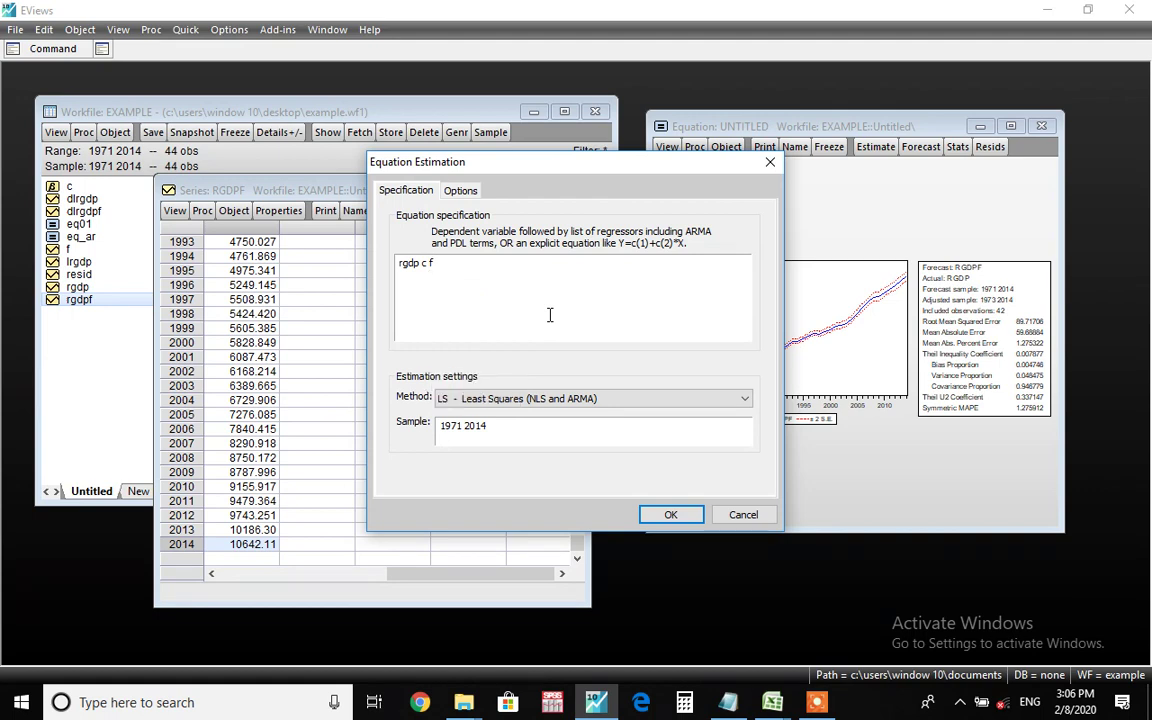
{"action": "key", "text": "Return"}
{"action": "key", "text": "Return"}
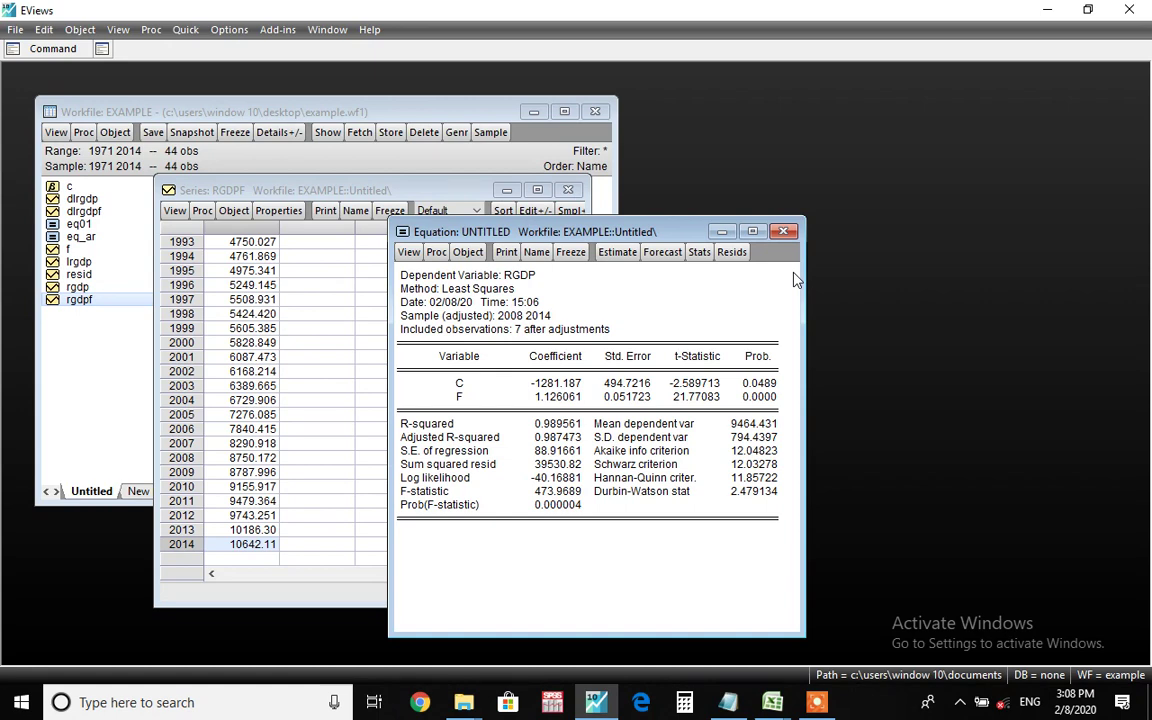
Step: Run a Wald coefficient restriction test of c(2)=1 on the untitled equation and examine the t-statistic's probability
{"action": "left_click", "coordinate": [408, 252]}
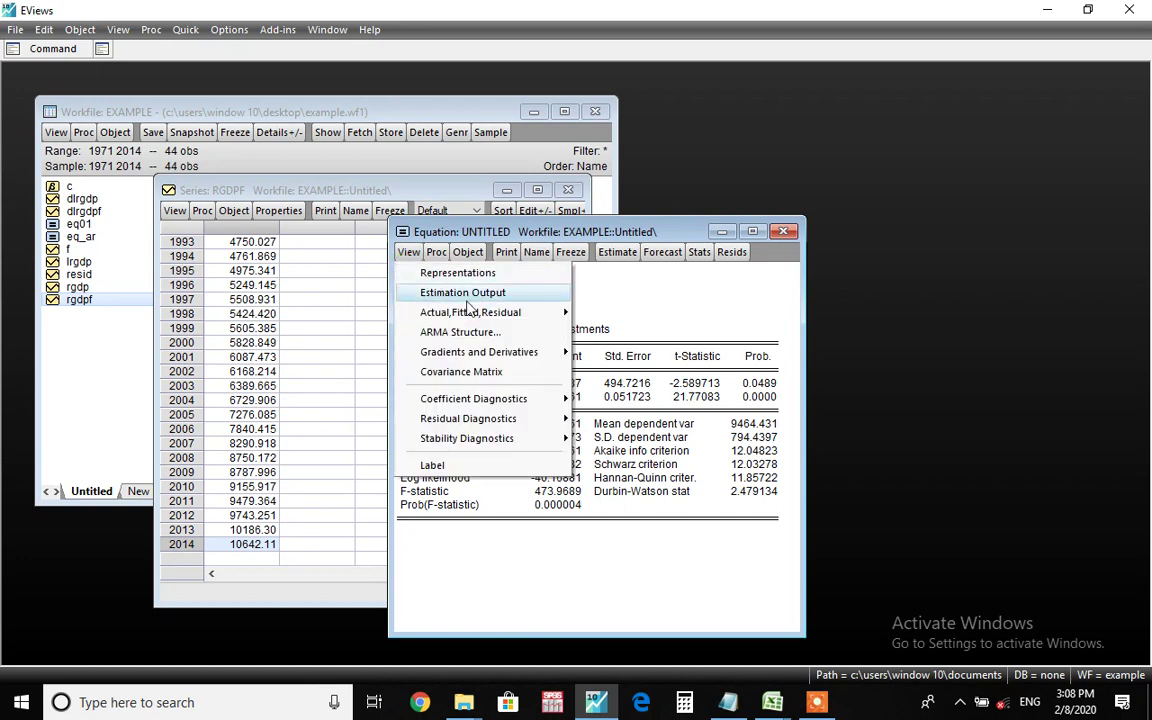
{"action": "mouse_move", "coordinate": [546, 400]}
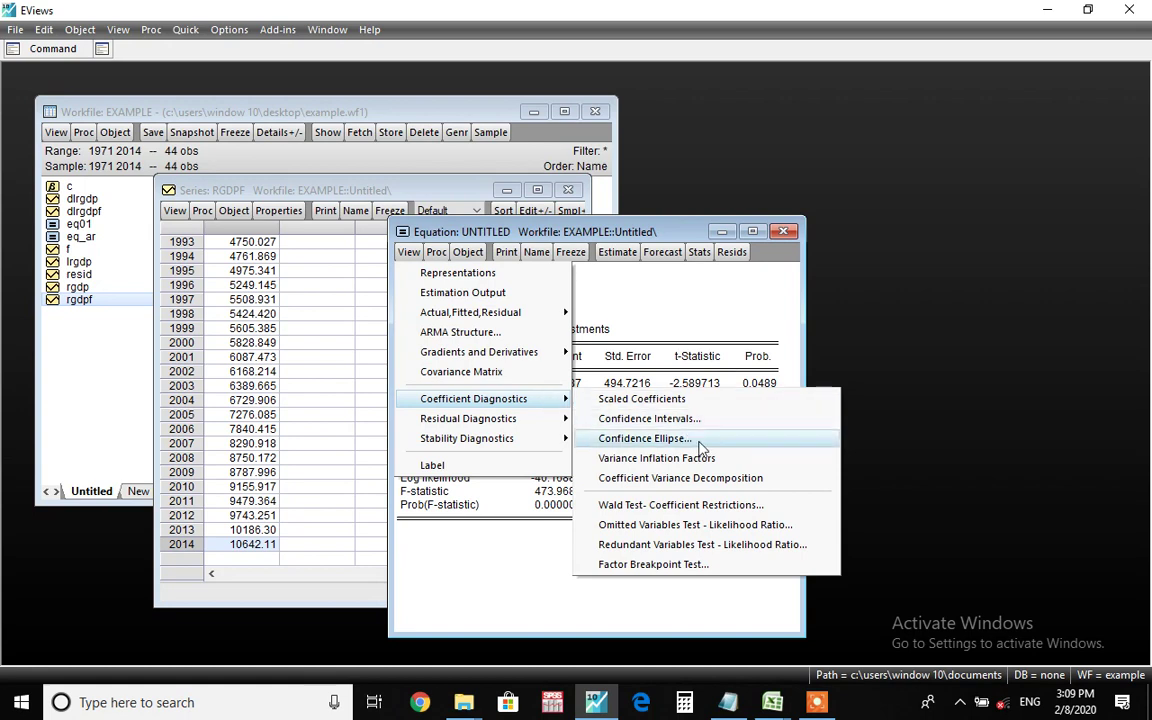
{"action": "left_click", "coordinate": [788, 508]}
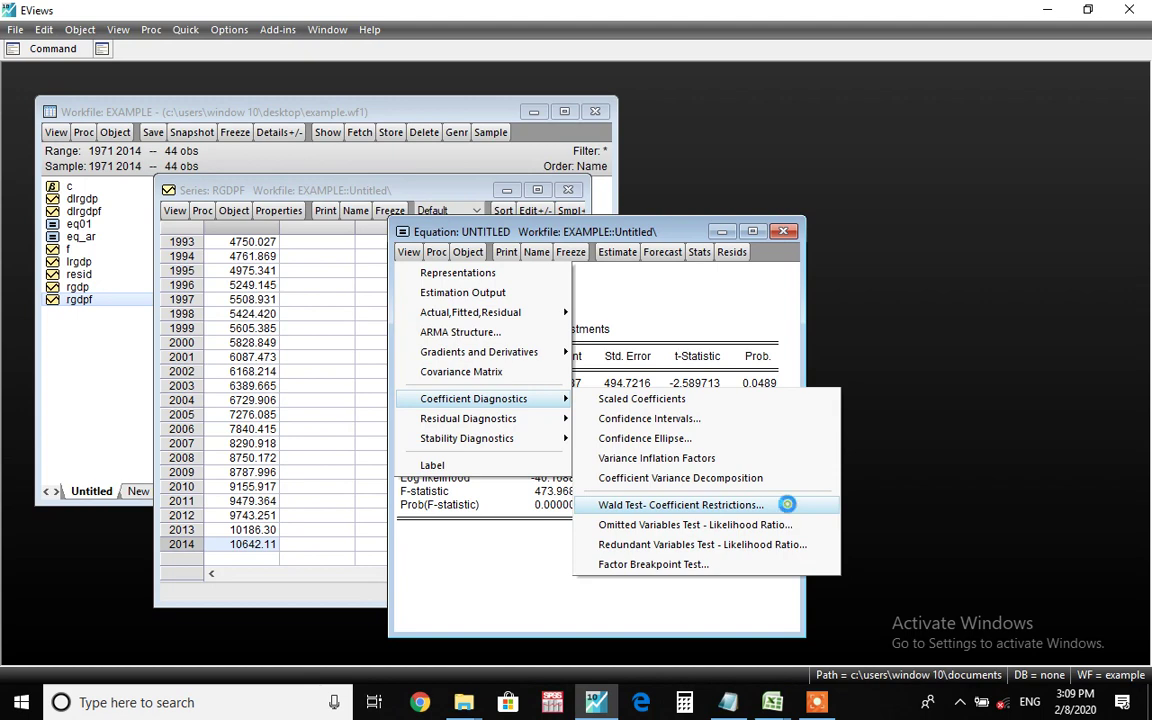
{"action": "left_click_drag", "start_coordinate": [597, 357], "coordinate": [948, 211]}
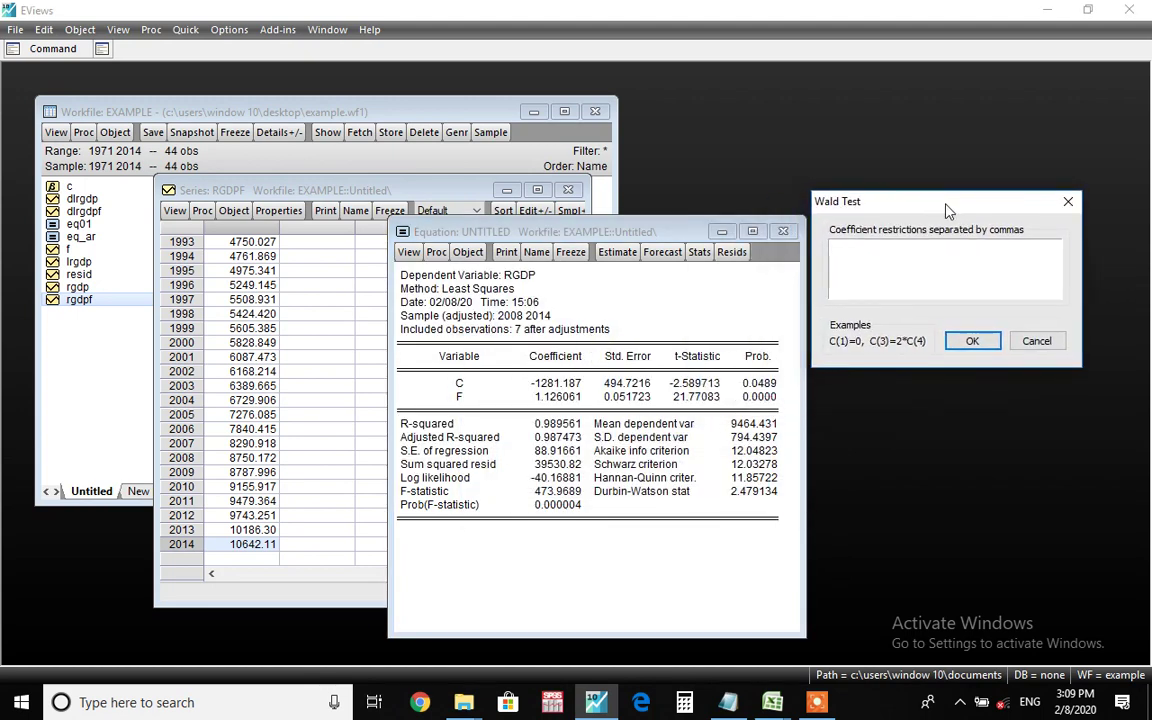
{"action": "type", "text": "c(2)=1"}
{"action": "left_click", "coordinate": [973, 342]}
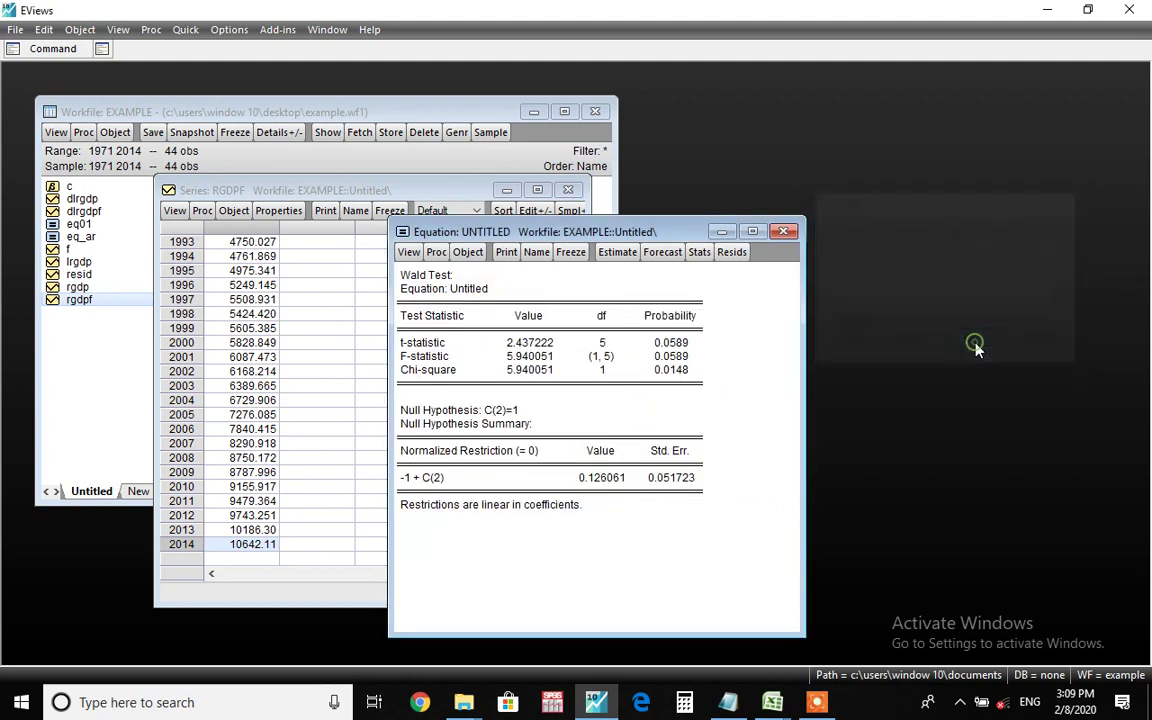
{"action": "left_click_drag", "start_coordinate": [632, 237], "coordinate": [904, 154]}
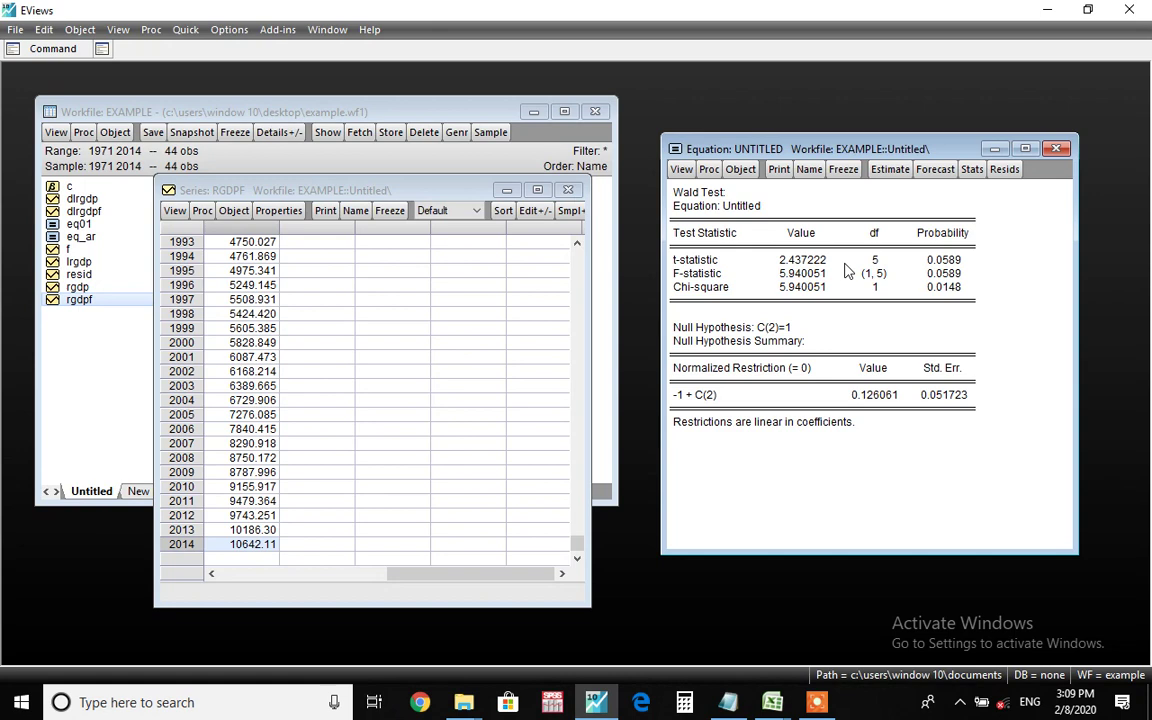
{"action": "left_click", "coordinate": [942, 261]}
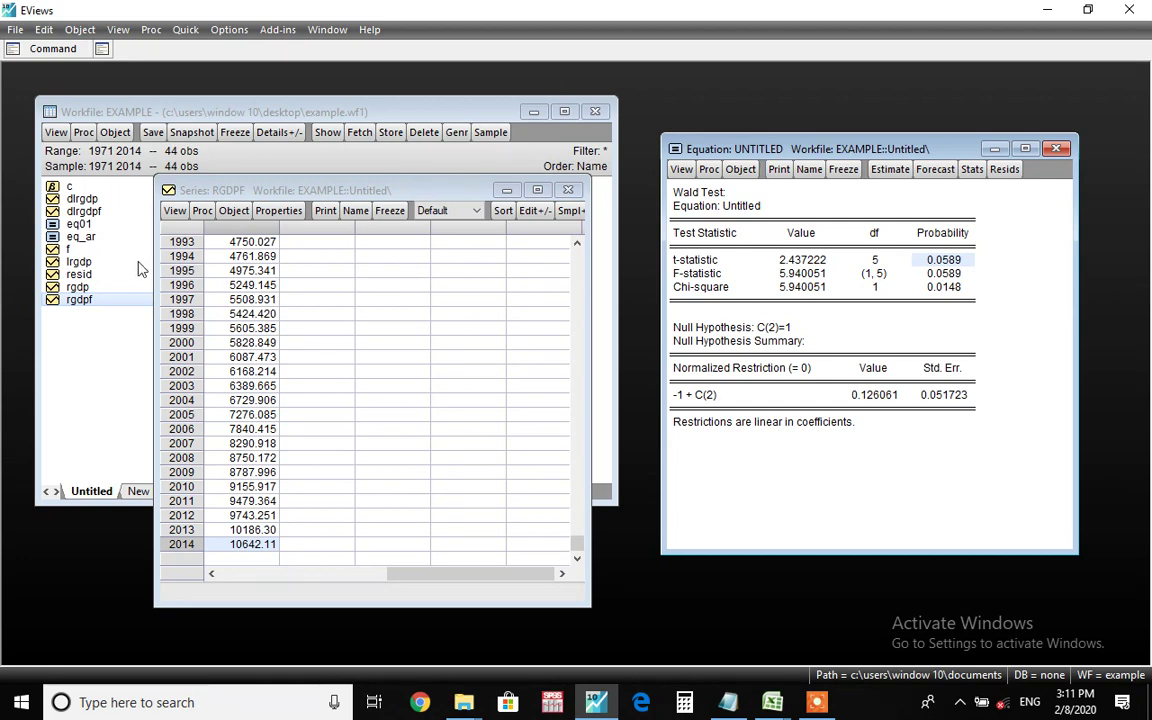
Step: Open the rgdp series and copy its actual values for 2008 through 2014
{"action": "double_click", "coordinate": [77, 287]}
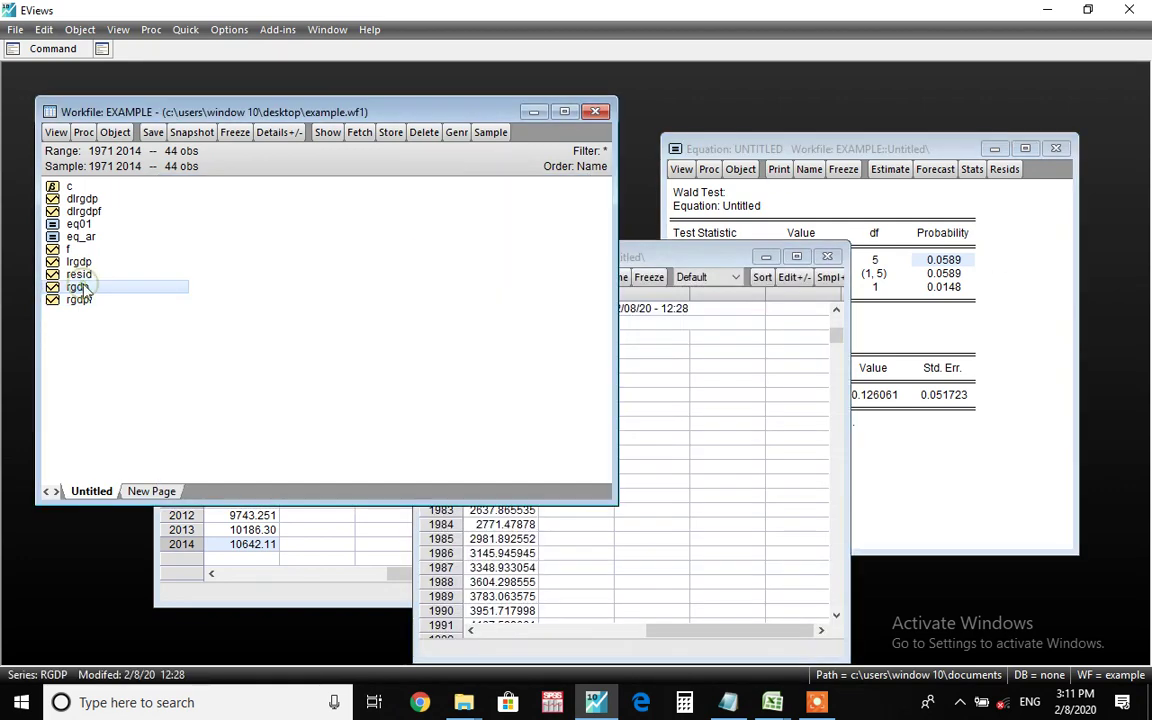
{"action": "left_click", "coordinate": [806, 478]}
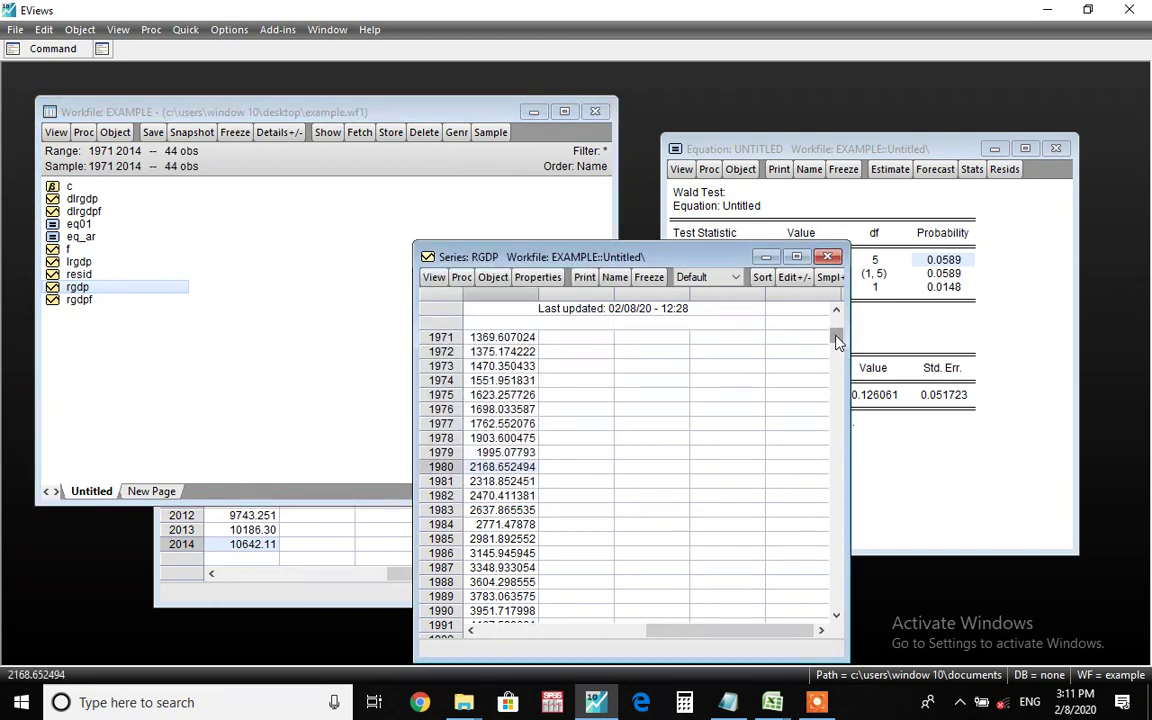
{"action": "left_click_drag", "start_coordinate": [838, 341], "coordinate": [853, 488]}
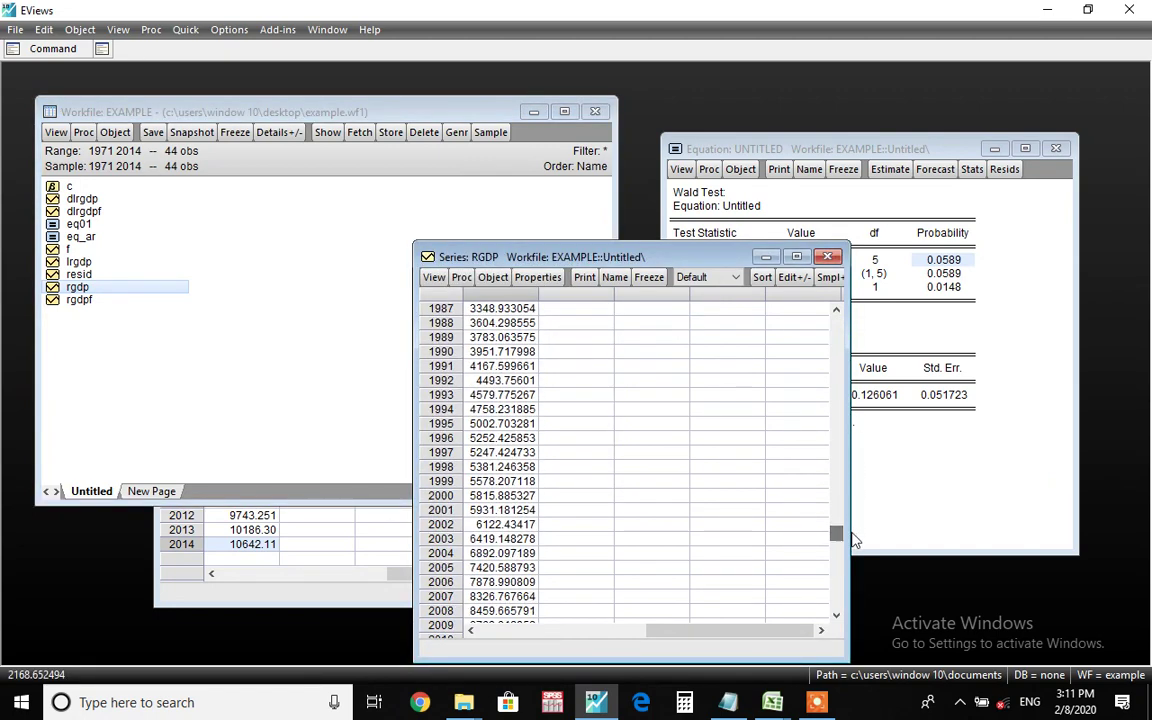
{"action": "left_click", "coordinate": [520, 608]}
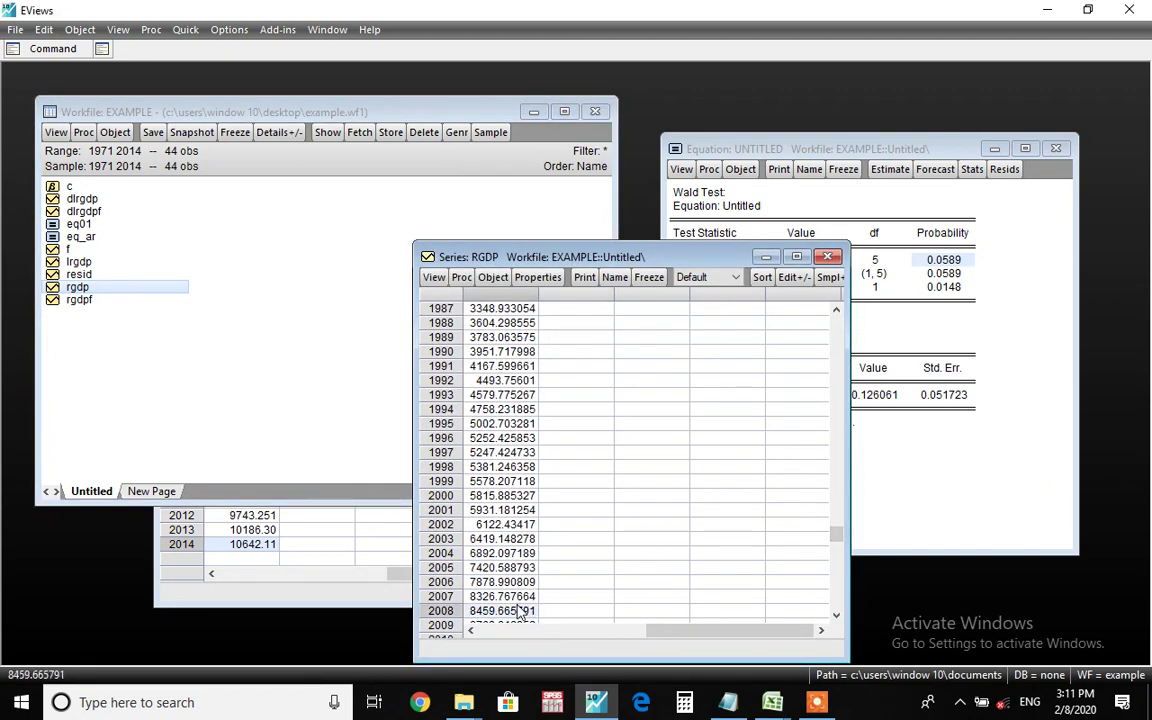
{"action": "scroll", "coordinate": [735, 523], "scroll_direction": "down", "scroll_amount": 1}
{"action": "scroll", "coordinate": [735, 523], "scroll_direction": "down", "scroll_amount": 5}
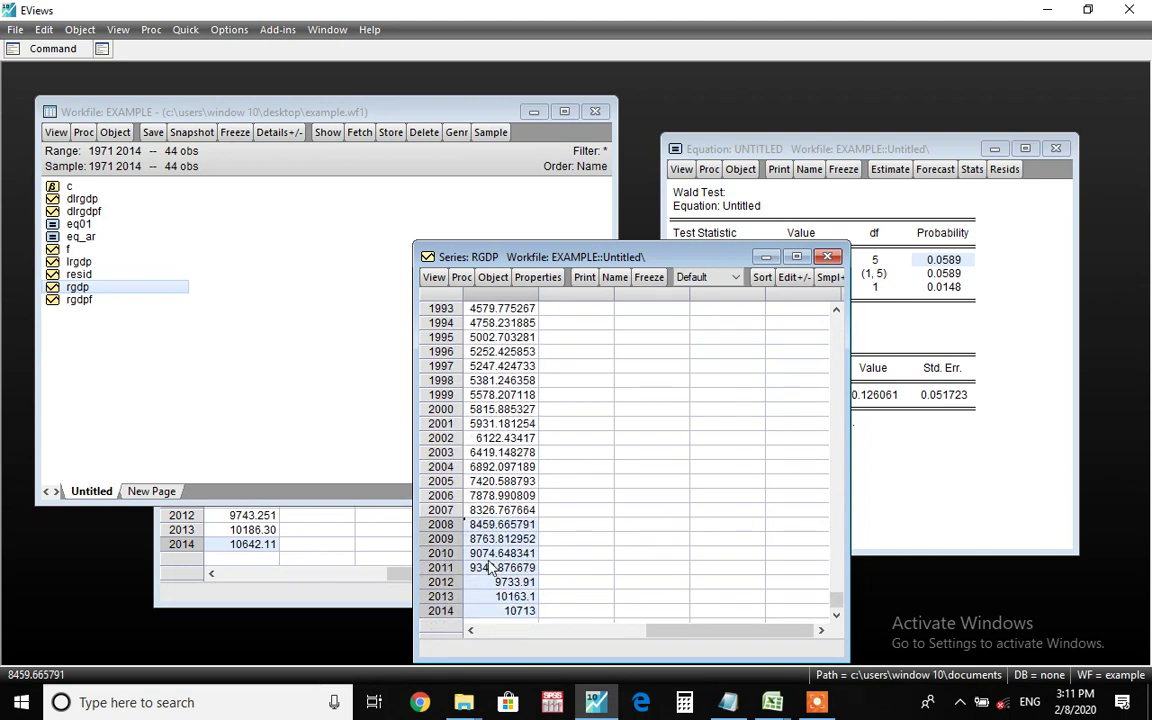
{"action": "key", "text": "ctrl+c"}
{"action": "key", "text": "Return"}
Step: Switch to the Book1 workbook in Excel, paste the actual values from cell C2 down, and head column C rgdp and column B f
{"action": "key", "text": "alt+Tab"}
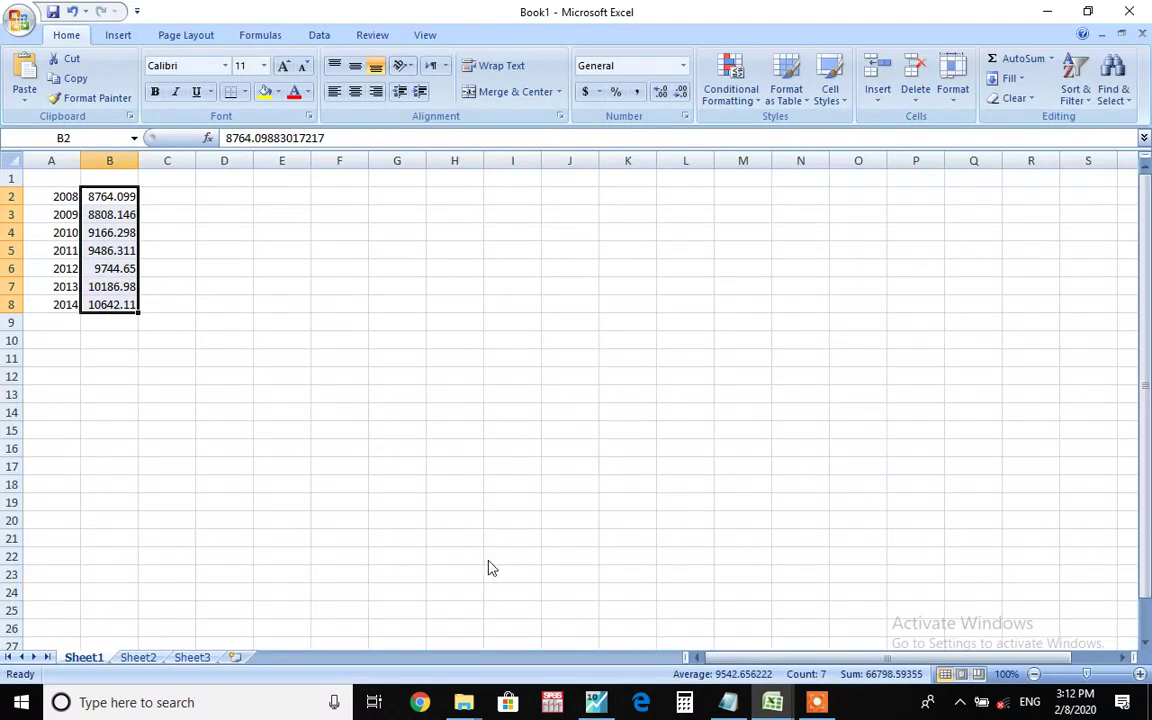
{"action": "key", "text": "Right"}
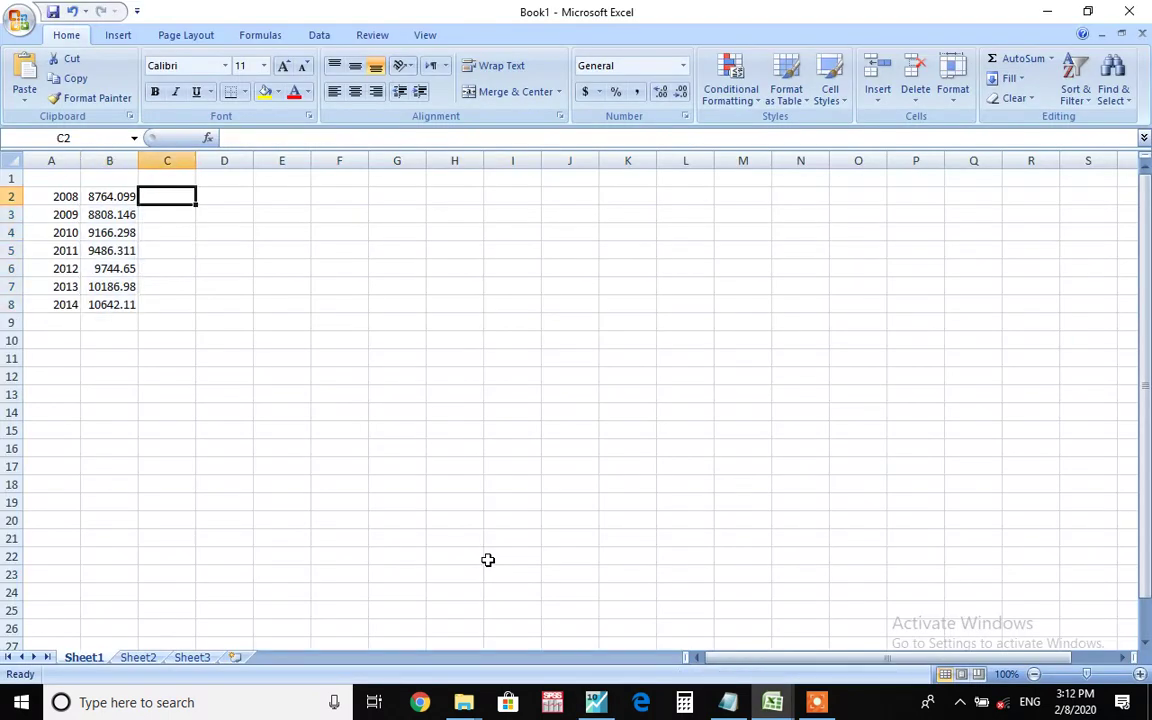
{"action": "key", "text": "ctrl+v"}
{"action": "key", "text": "Up"}
{"action": "type", "text": "rg"}
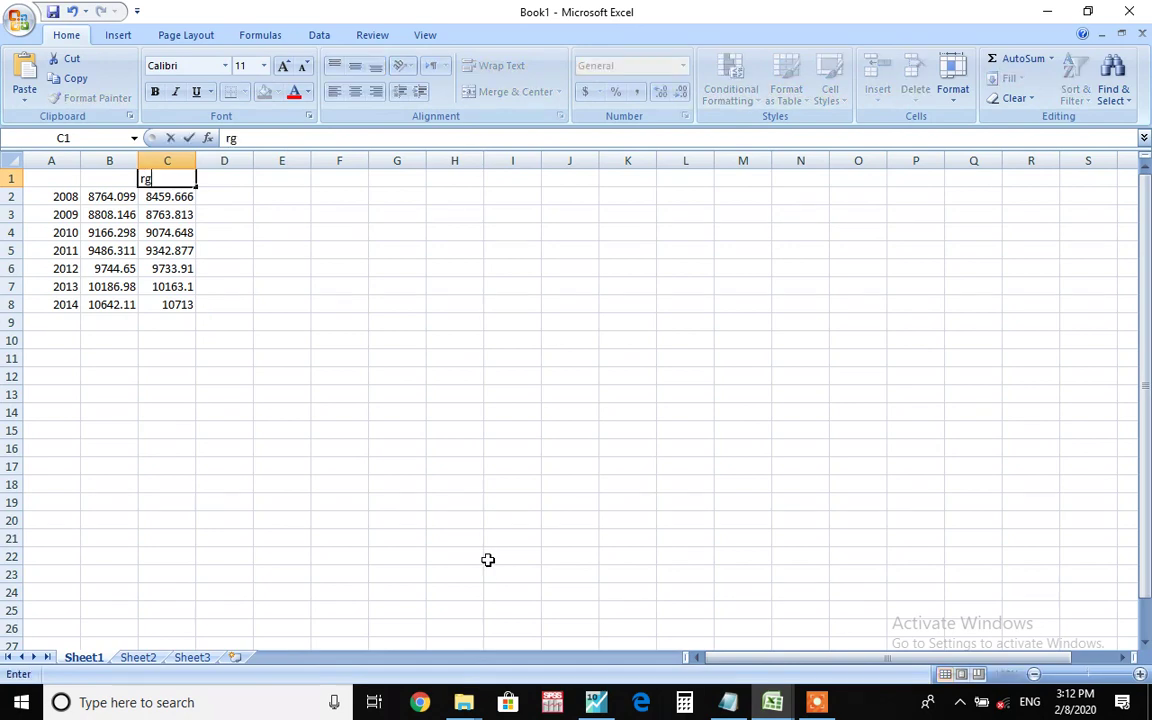
{"action": "type", "text": "dp"}
{"action": "key", "text": "Left"}
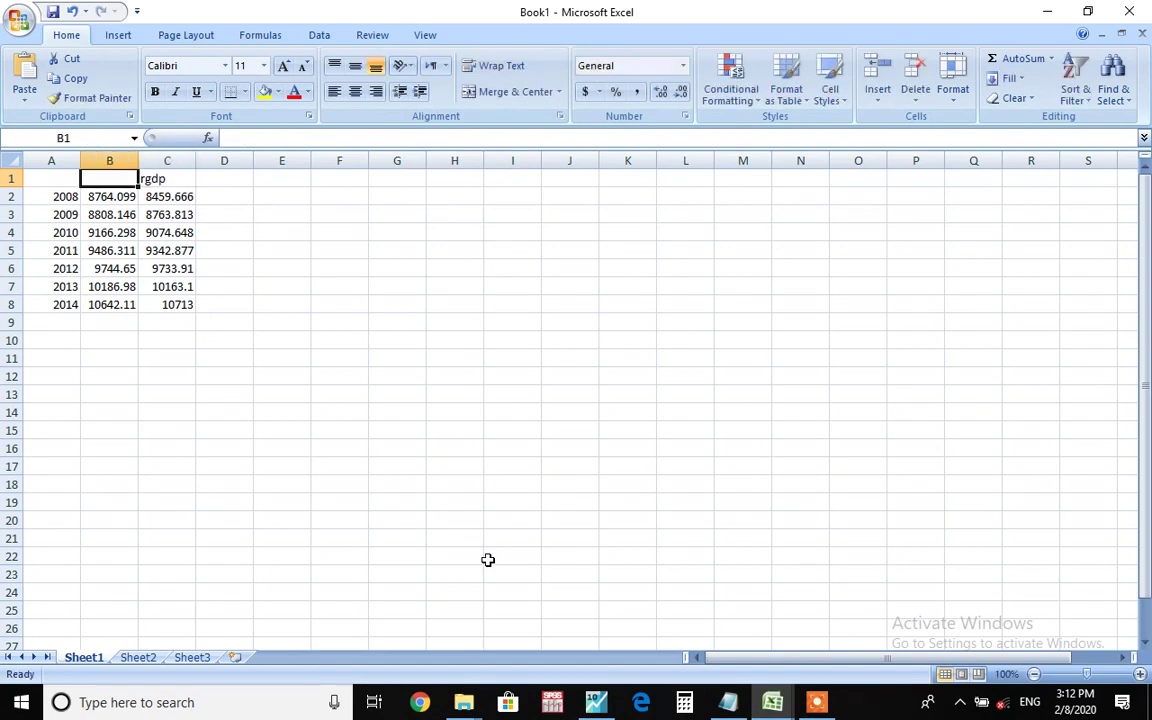
{"action": "type", "text": "f"}
Step: Compute the forecast errors in column D with =C2-B2 and fill the formula down to row 8
{"action": "key", "text": "Right"}
{"action": "key", "text": "Right"}
{"action": "key", "text": "Down"}
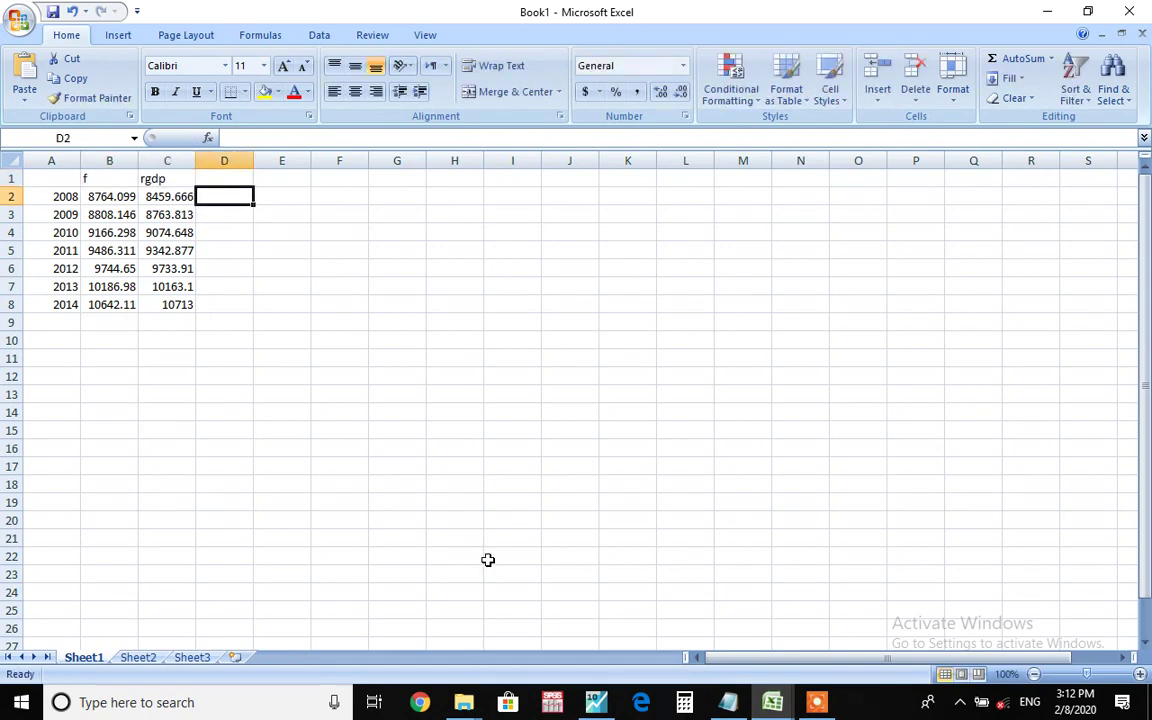
{"action": "type", "text": "="}
{"action": "key", "text": "Left"}
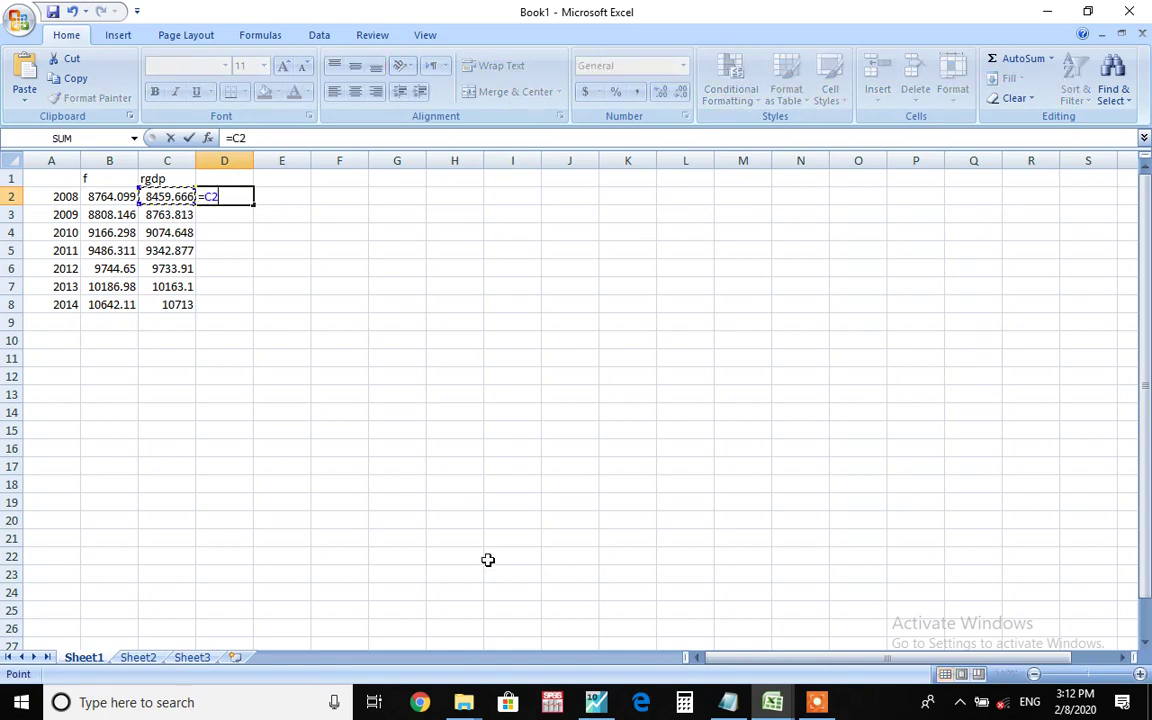
{"action": "type", "text": "-"}
{"action": "key", "text": "Left"}
{"action": "key", "text": "Left"}
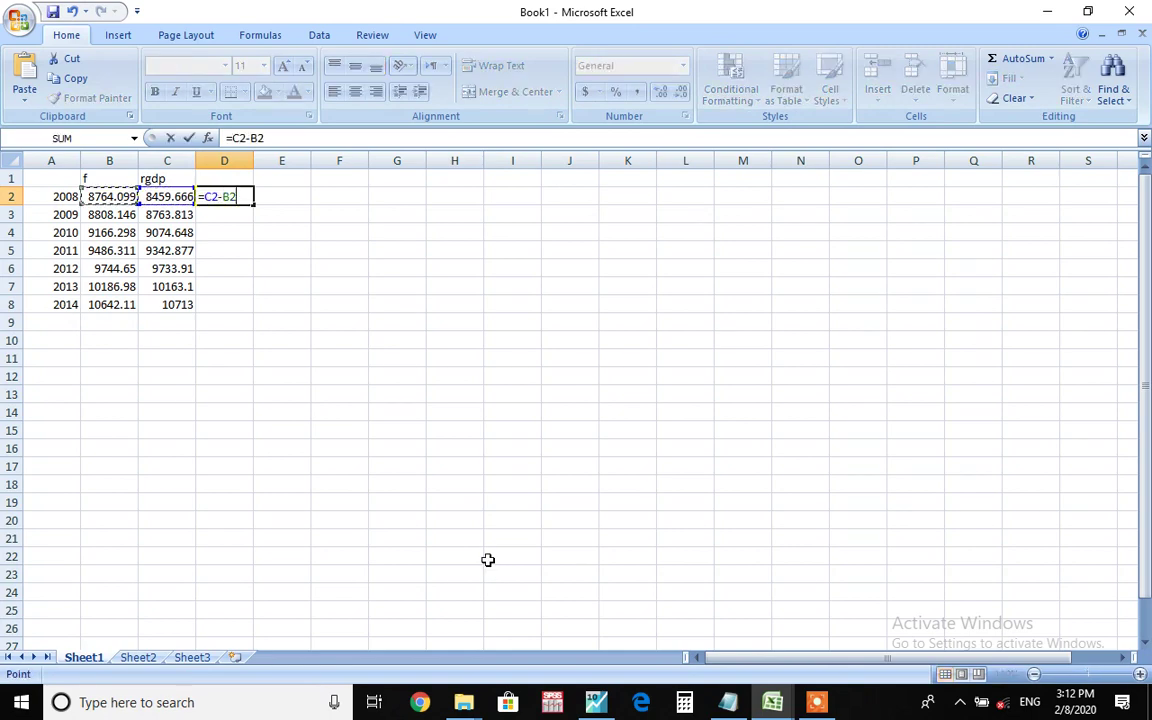
{"action": "key", "text": "Return"}
{"action": "key", "text": "Up"}
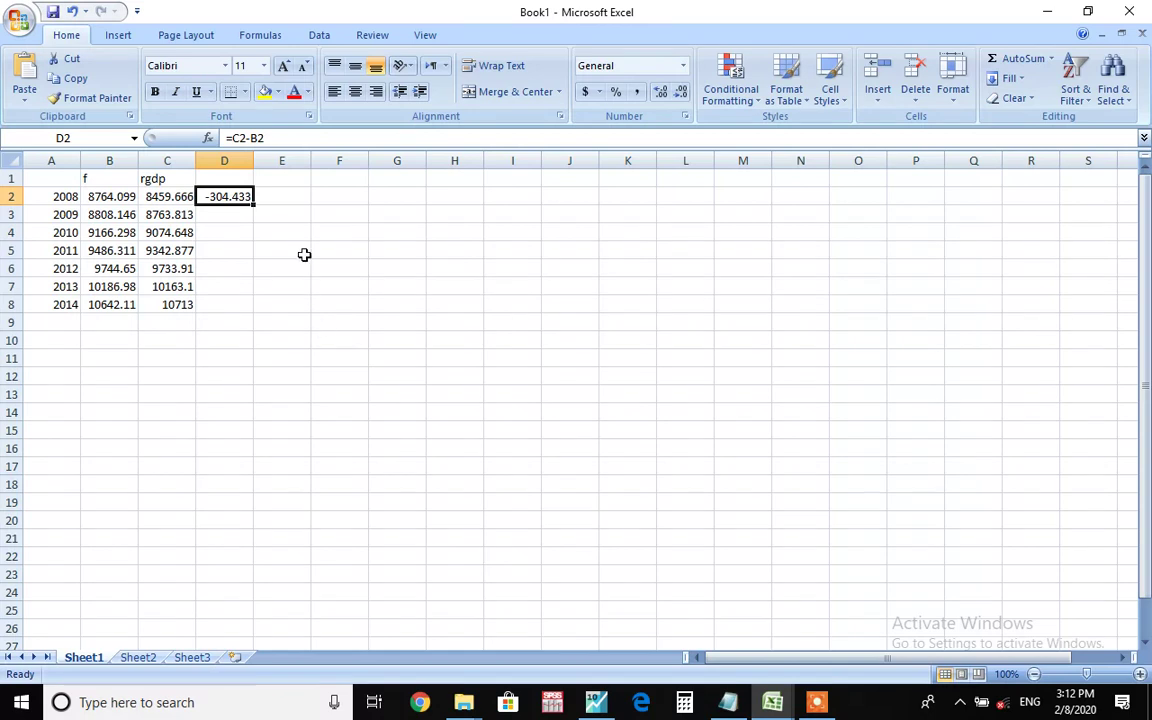
{"action": "double_click", "coordinate": [254, 205]}
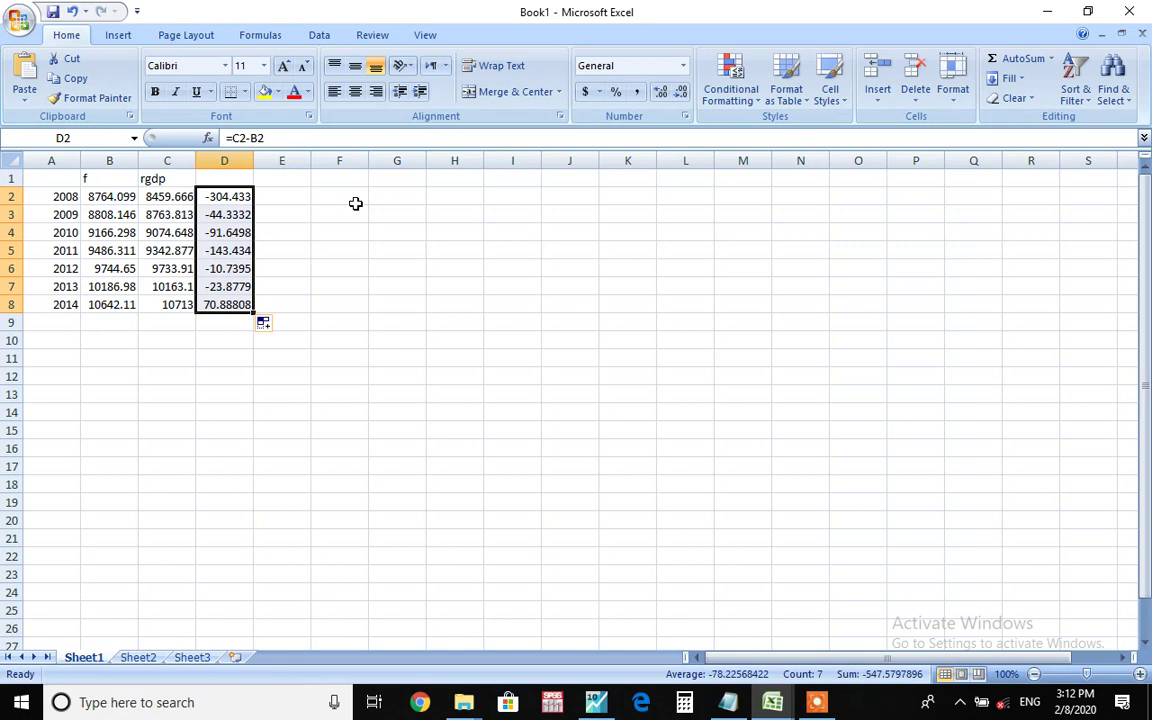
Step: Square the forecast errors in column E with =D2^2 and fill the formula down to row 8
{"action": "left_click", "coordinate": [294, 198]}
{"action": "type", "text": "="}
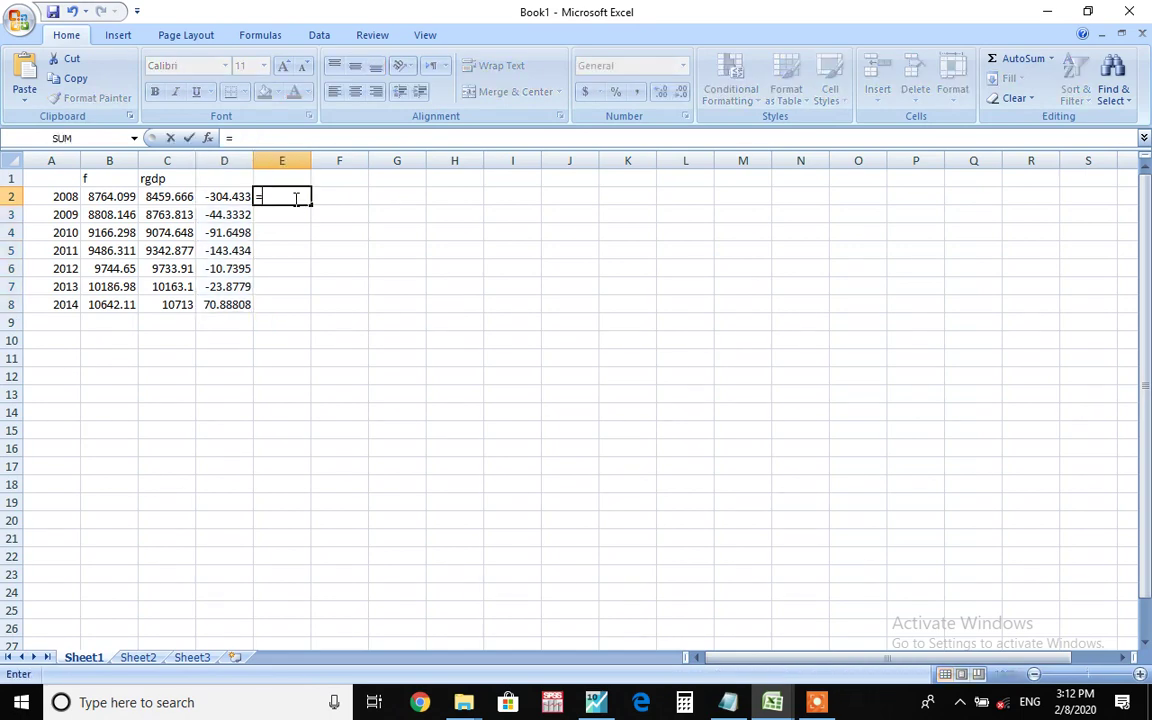
{"action": "key", "text": "Left"}
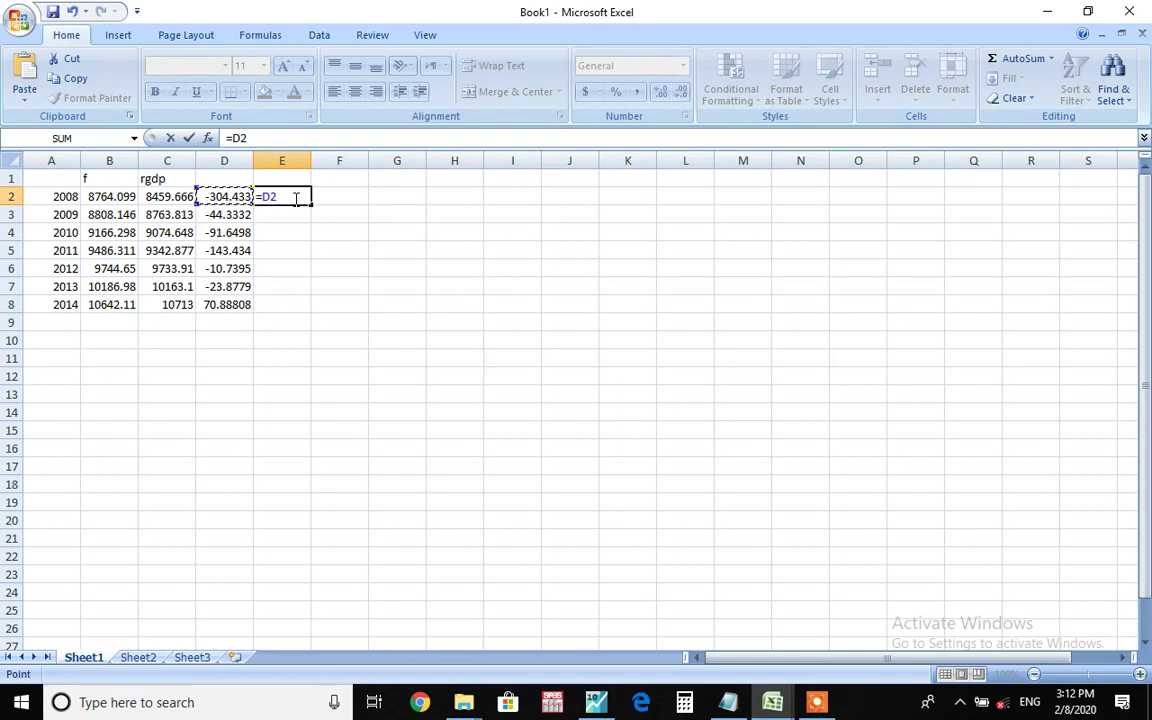
{"action": "type", "text": "^2"}
{"action": "key", "text": "Return"}
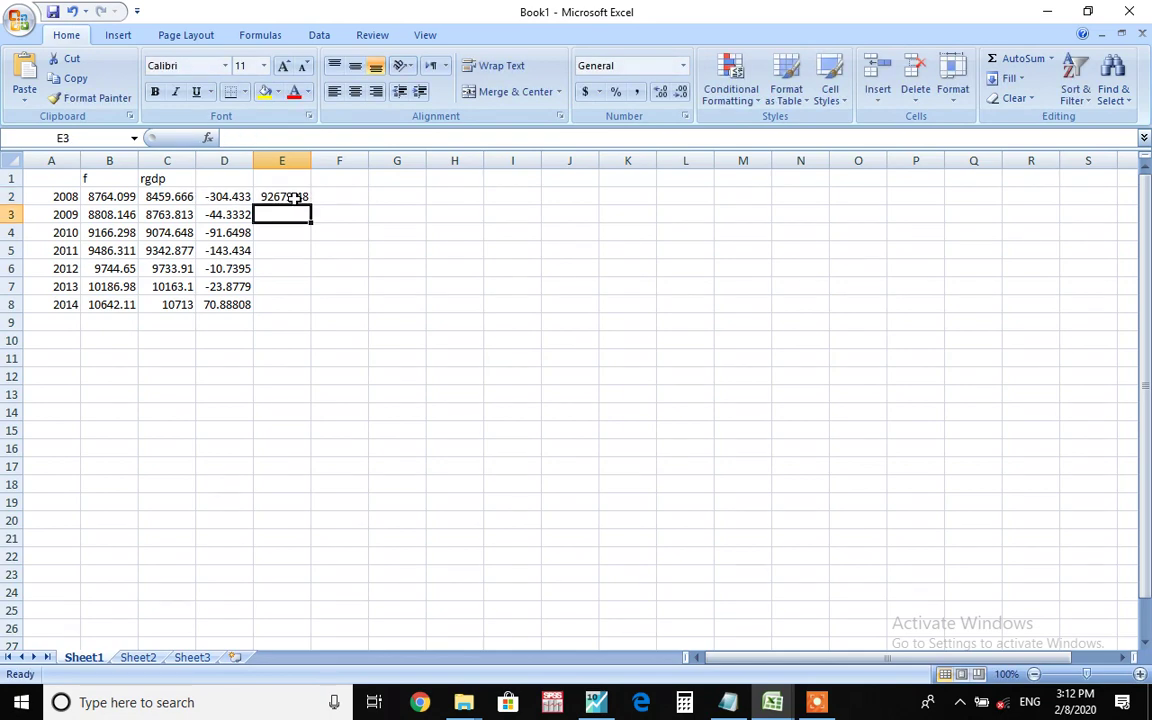
{"action": "left_click", "coordinate": [293, 198]}
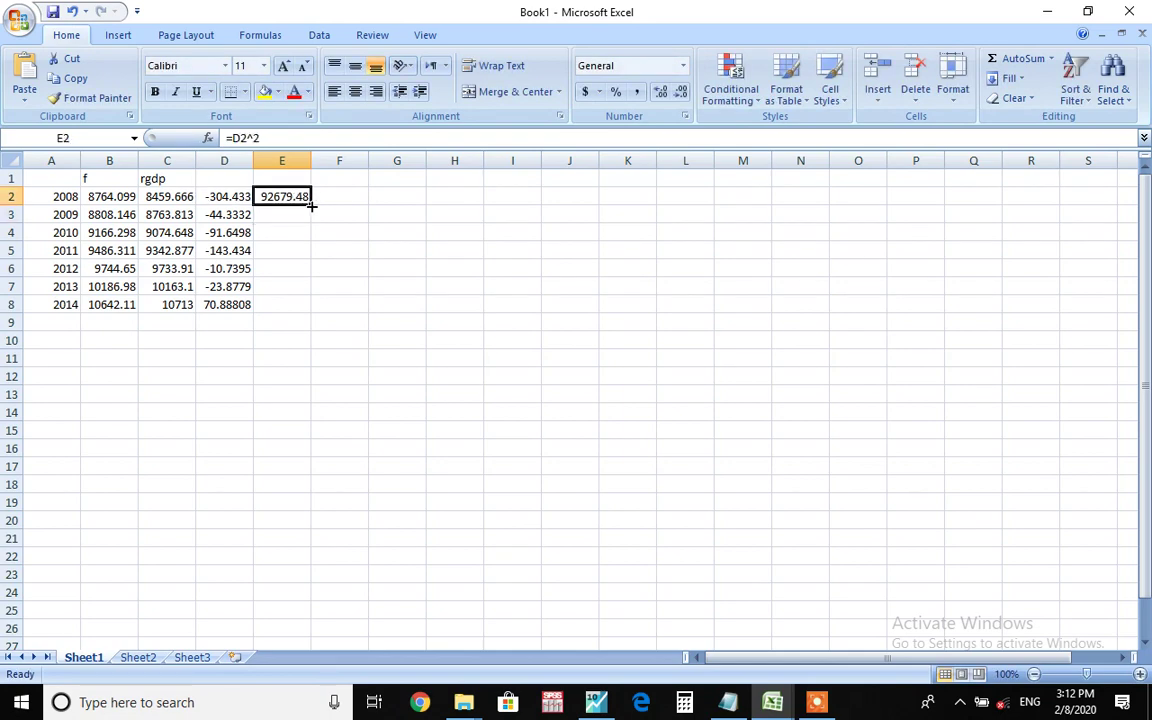
{"action": "left_click_drag", "start_coordinate": [311, 205], "coordinate": [310, 313]}
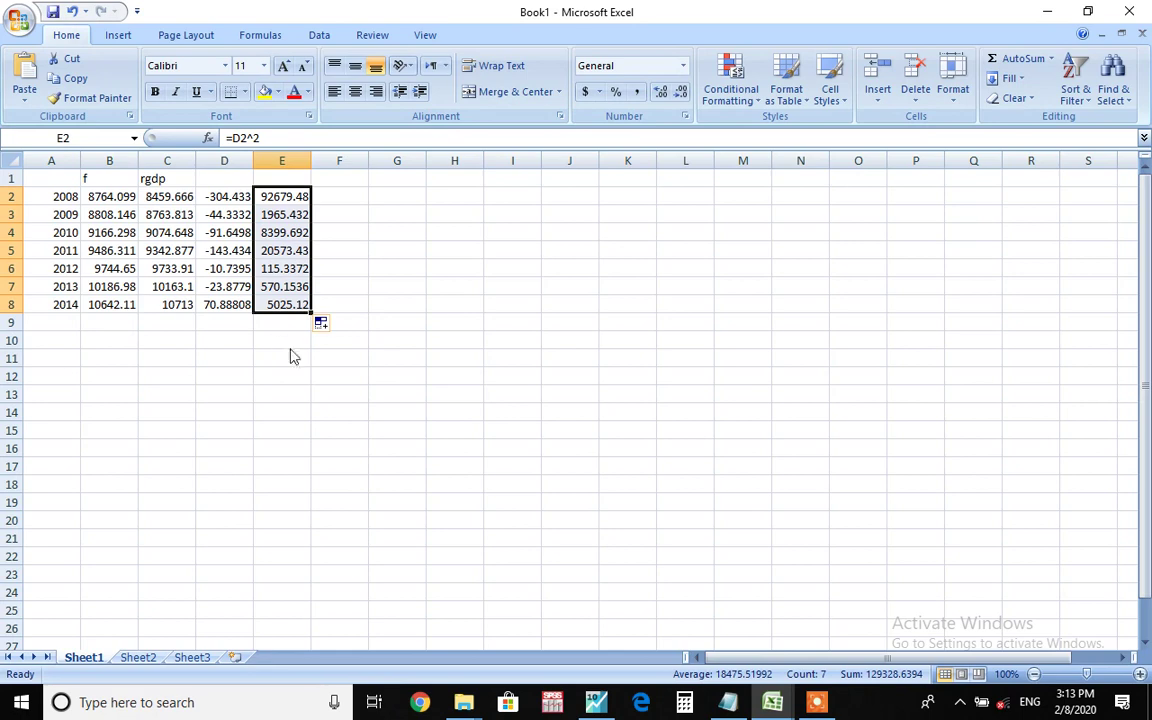
Step: Calculate the mean squared forecast error in cell E10 with =average(E2:E8)
{"action": "left_click", "coordinate": [291, 352]}
{"action": "type", "text": "=a"}
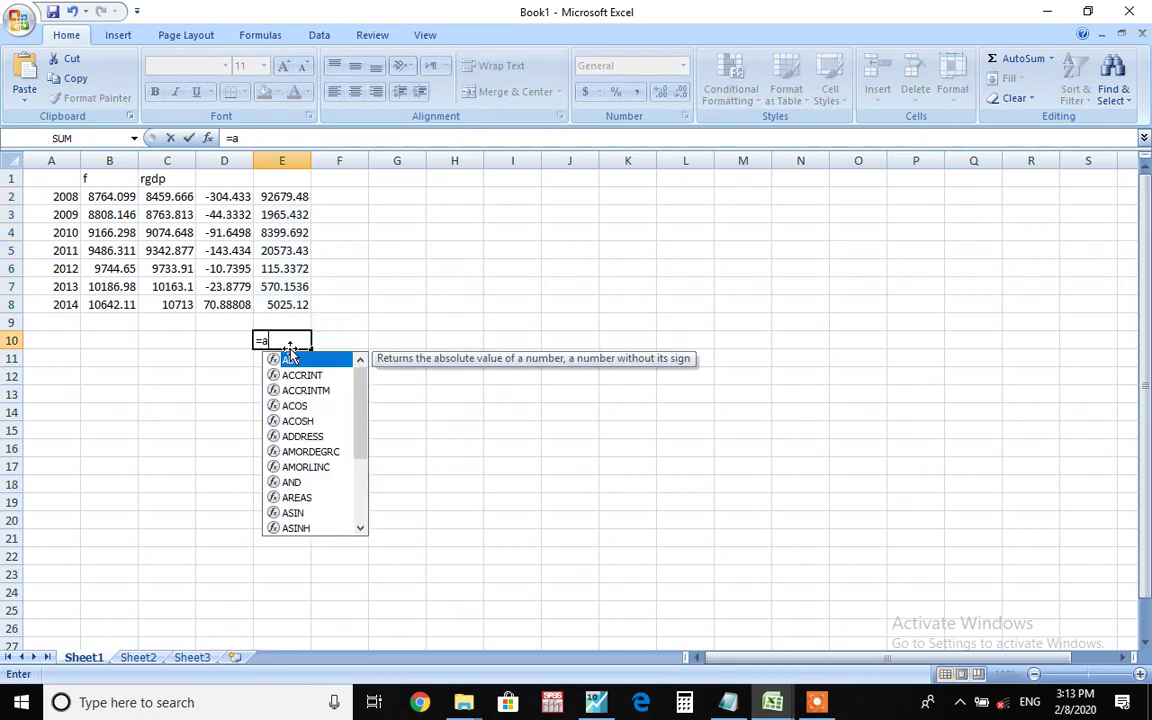
{"action": "type", "text": "verage("}
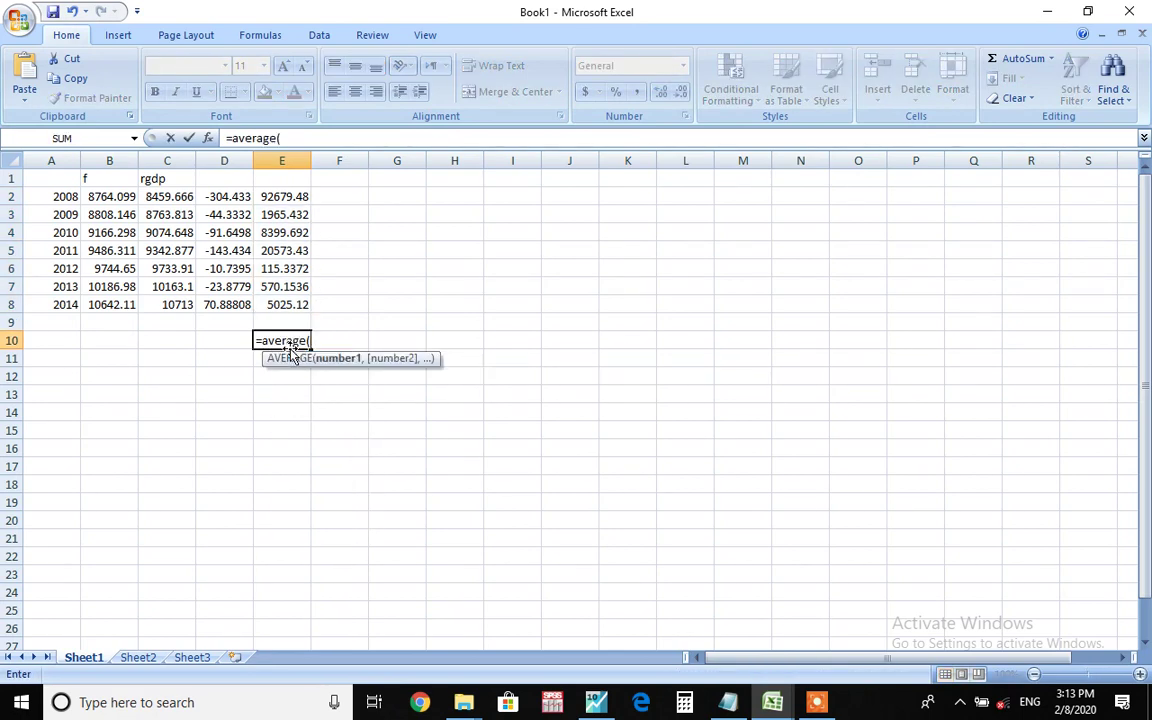
{"action": "key", "text": "Up"}
{"action": "key", "text": "Up"}
{"action": "key", "text": "shift+Up"}
{"action": "key", "text": "shift+Up"}
{"action": "key", "text": "shift+Up"}
{"action": "key", "text": "shift+Up"}
{"action": "key", "text": "shift+Up"}
{"action": "key", "text": "shift+Up"}
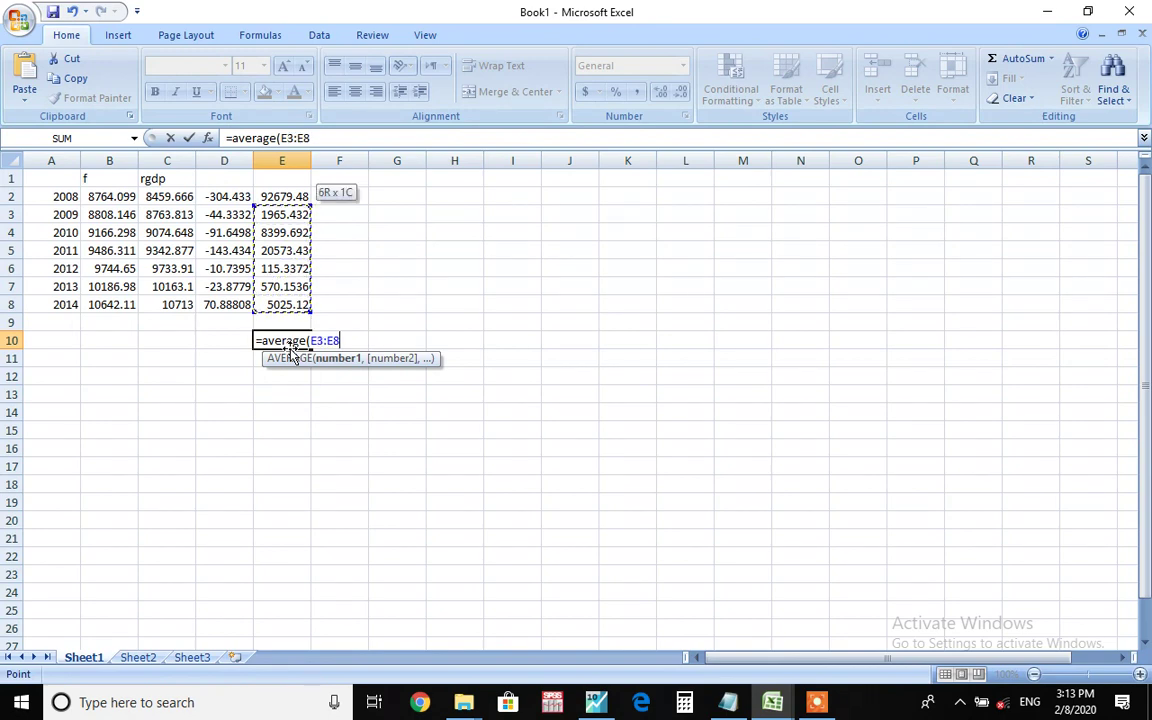
{"action": "type", "text": ")"}
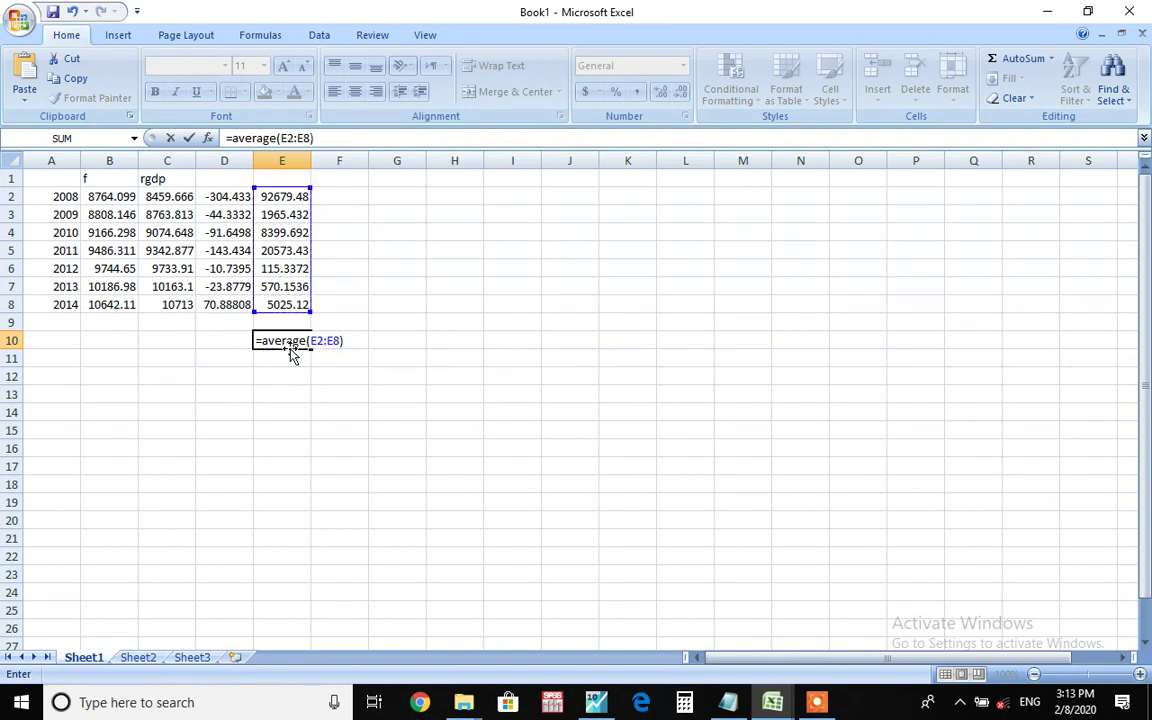
{"action": "key", "text": "Return"}
{"action": "left_click", "coordinate": [306, 340]}
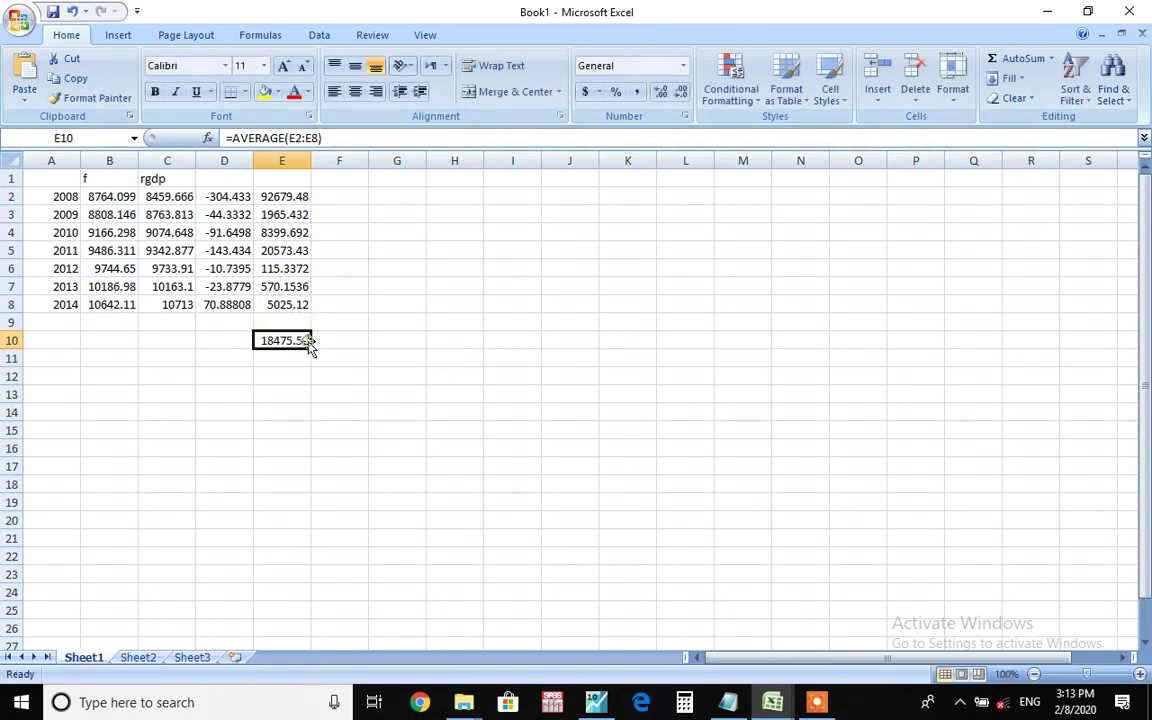